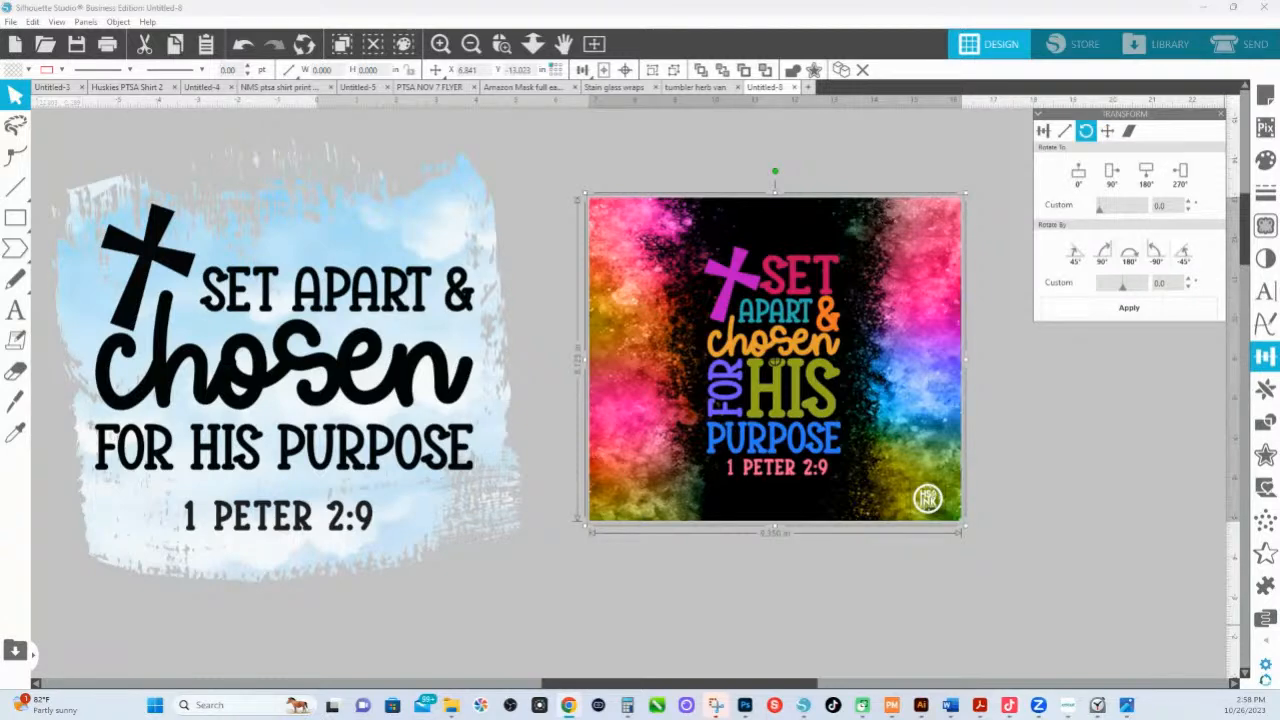
- In the Stain glass wraps document, move the large leopard wrap away from the smaller leopard image
left_click(618, 88)
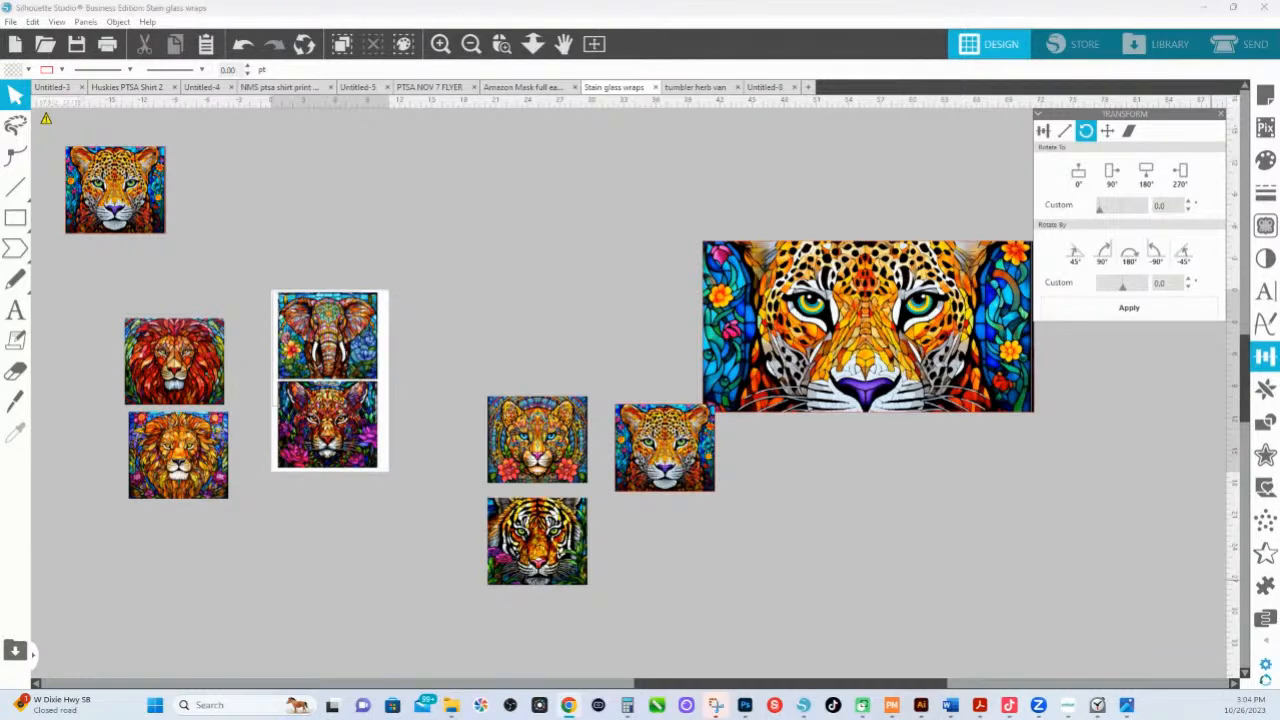
left_click(888, 358)
left_click_drag(888, 358, 1022, 385)
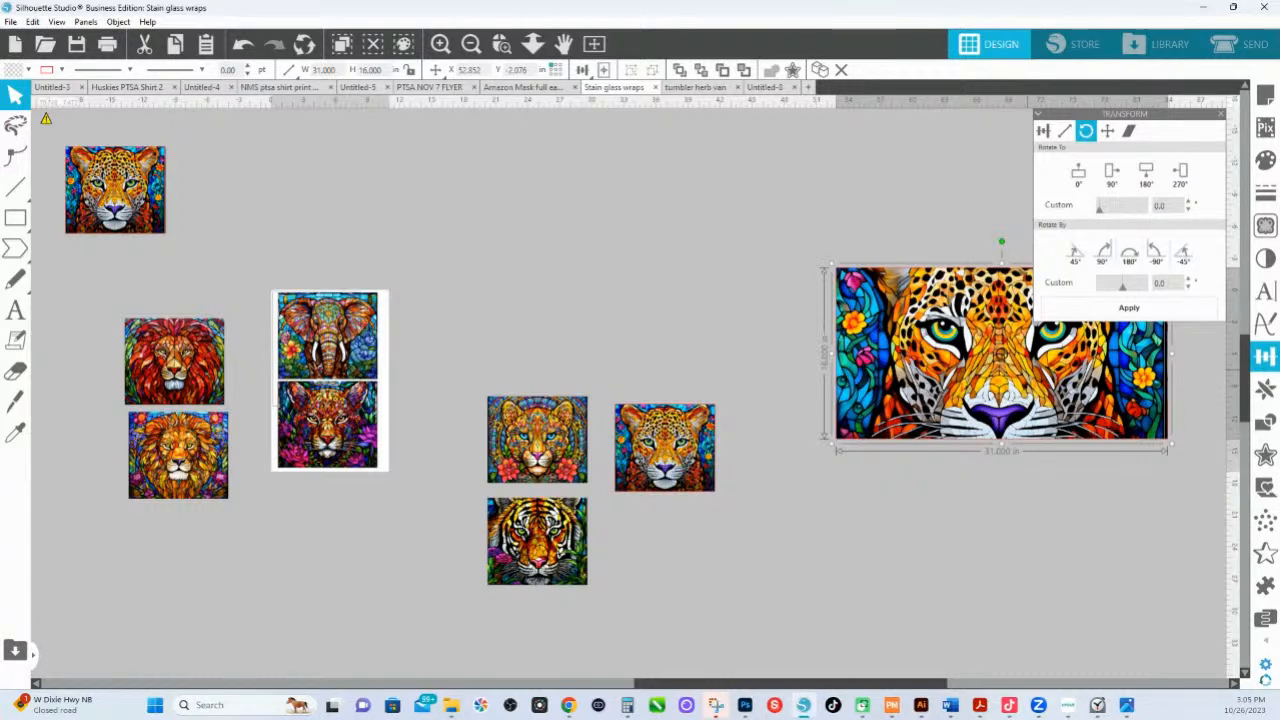
mouse_move(560, 711)
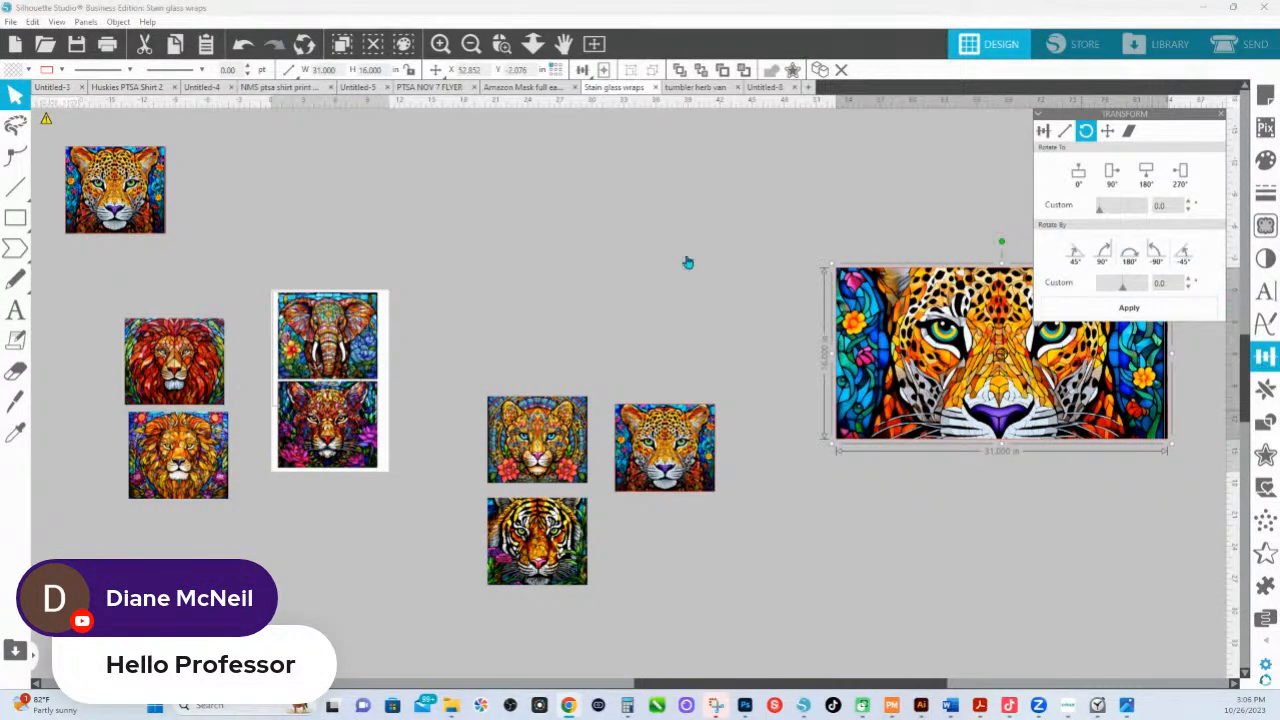
- In Untitled-8, shift the rainbow Set Apart wrap and the sky-blue design sideways so that they no longer overlap
left_click(762, 88)
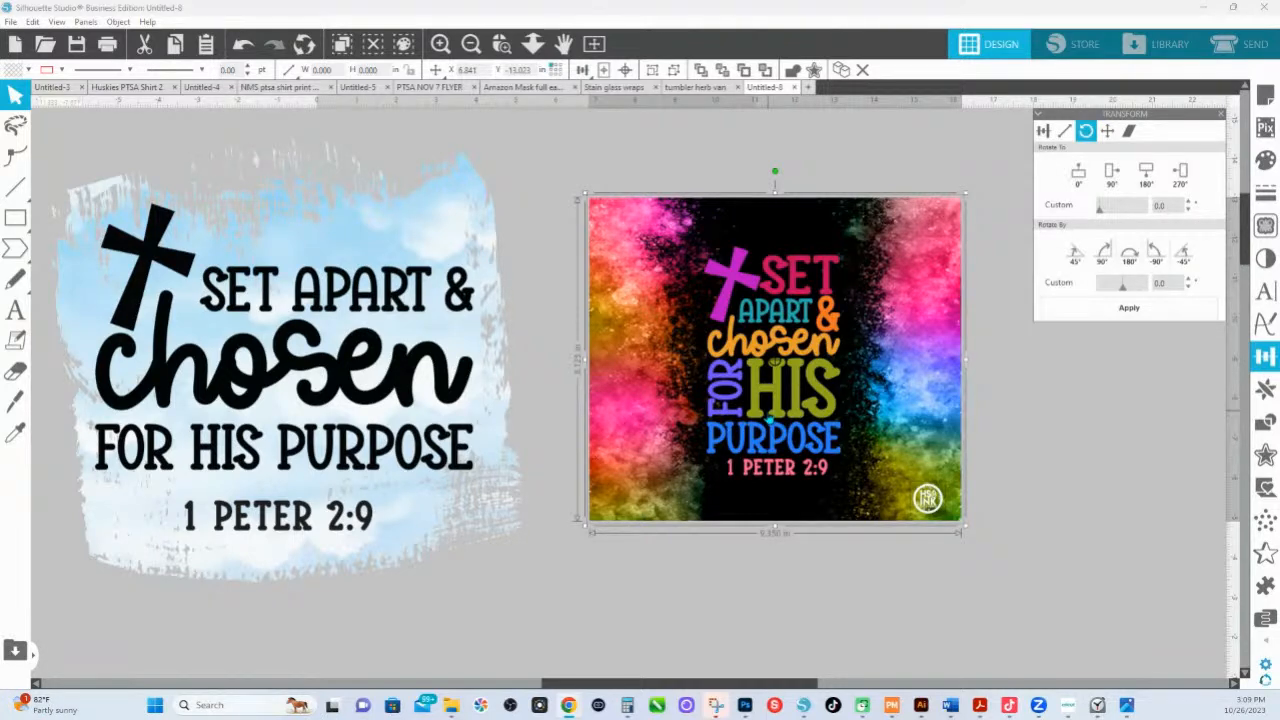
left_click_drag(626, 292, 514, 302)
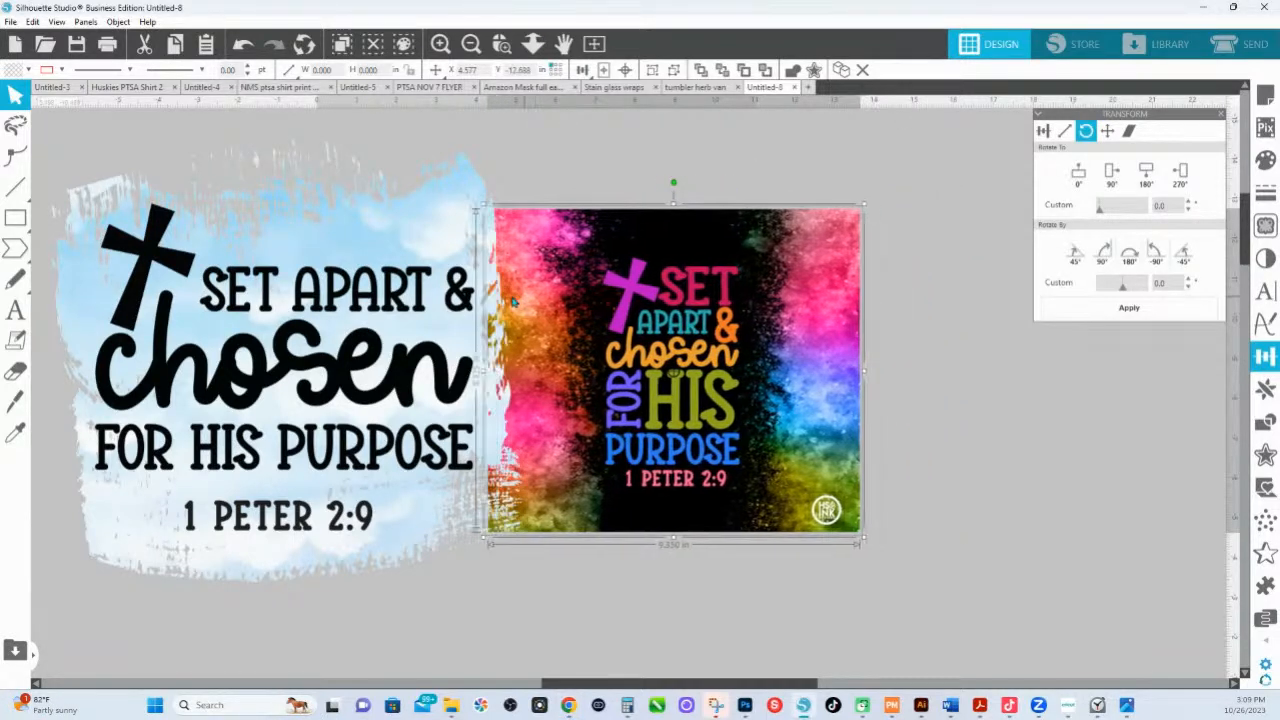
left_click_drag(445, 258, 329, 258)
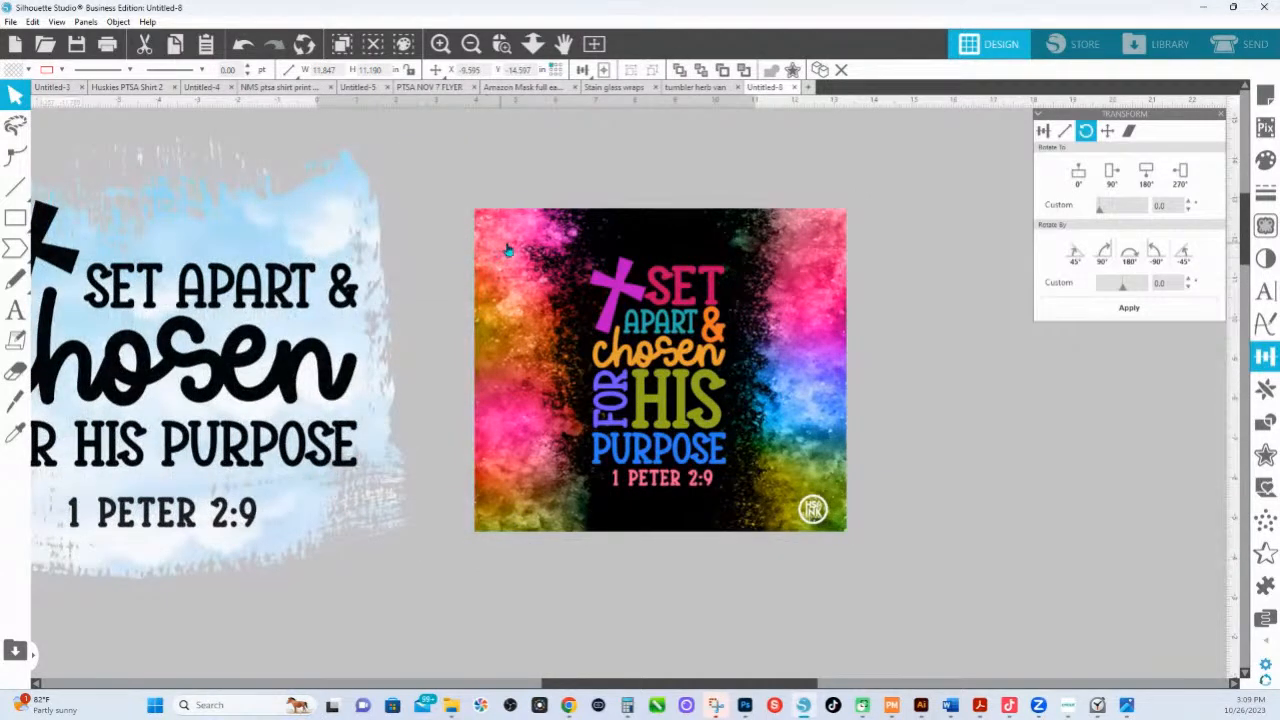
left_click_drag(506, 250, 469, 246)
left_click(436, 448)
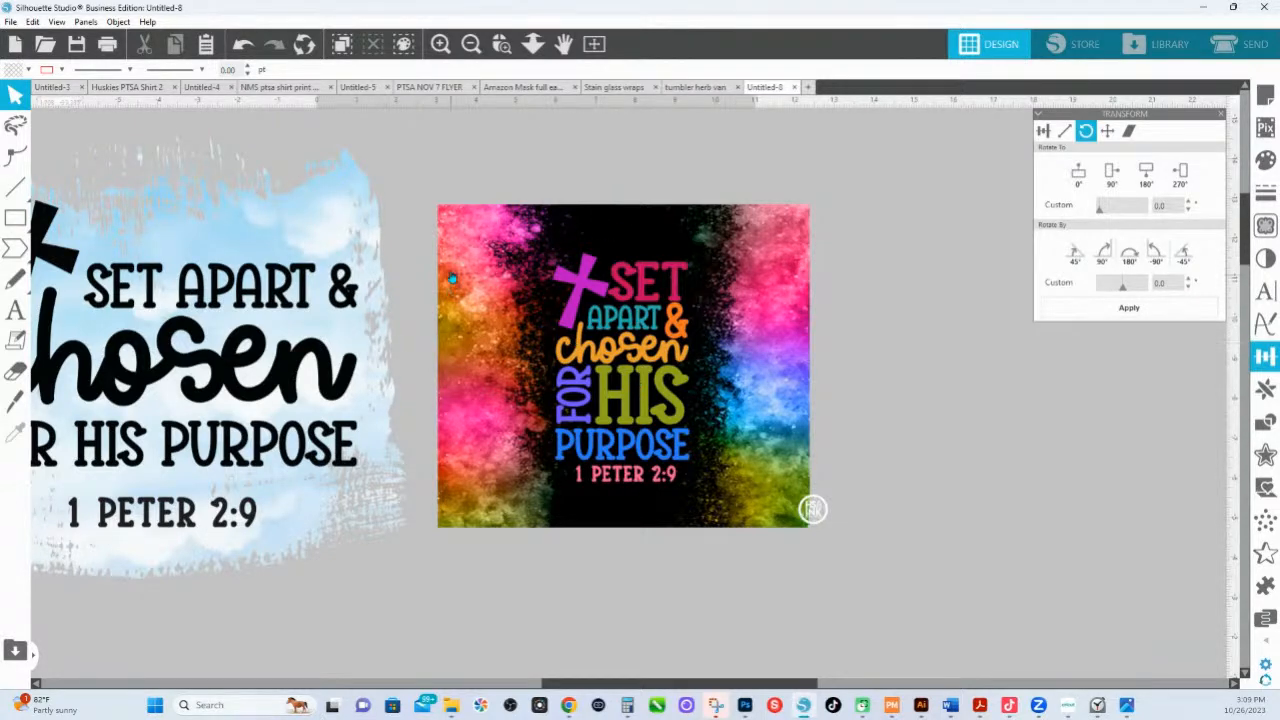
left_click(508, 229)
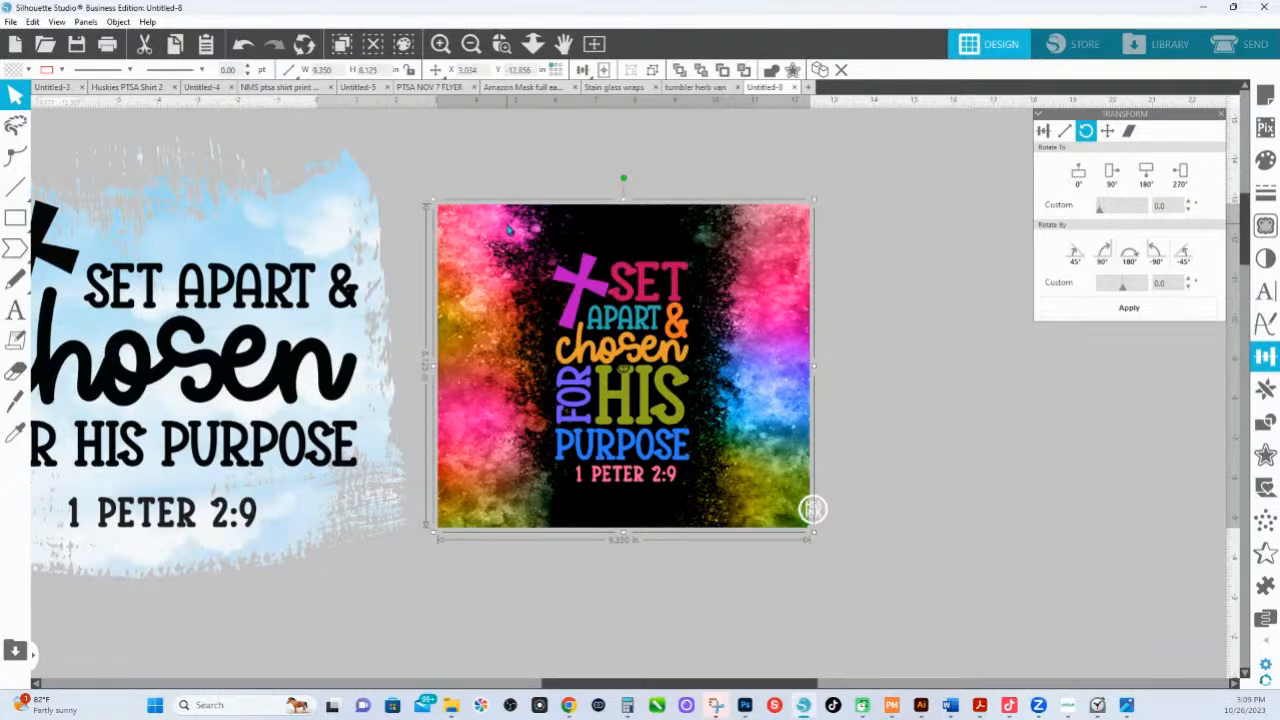
- Bring the blank rainbow background and both Set Apart designs into view, and select the blank background
left_click_drag(287, 241, 1066, 276)
left_click(534, 45)
left_click_drag(554, 271, 565, 115)
left_click_drag(1043, 497, 569, 385)
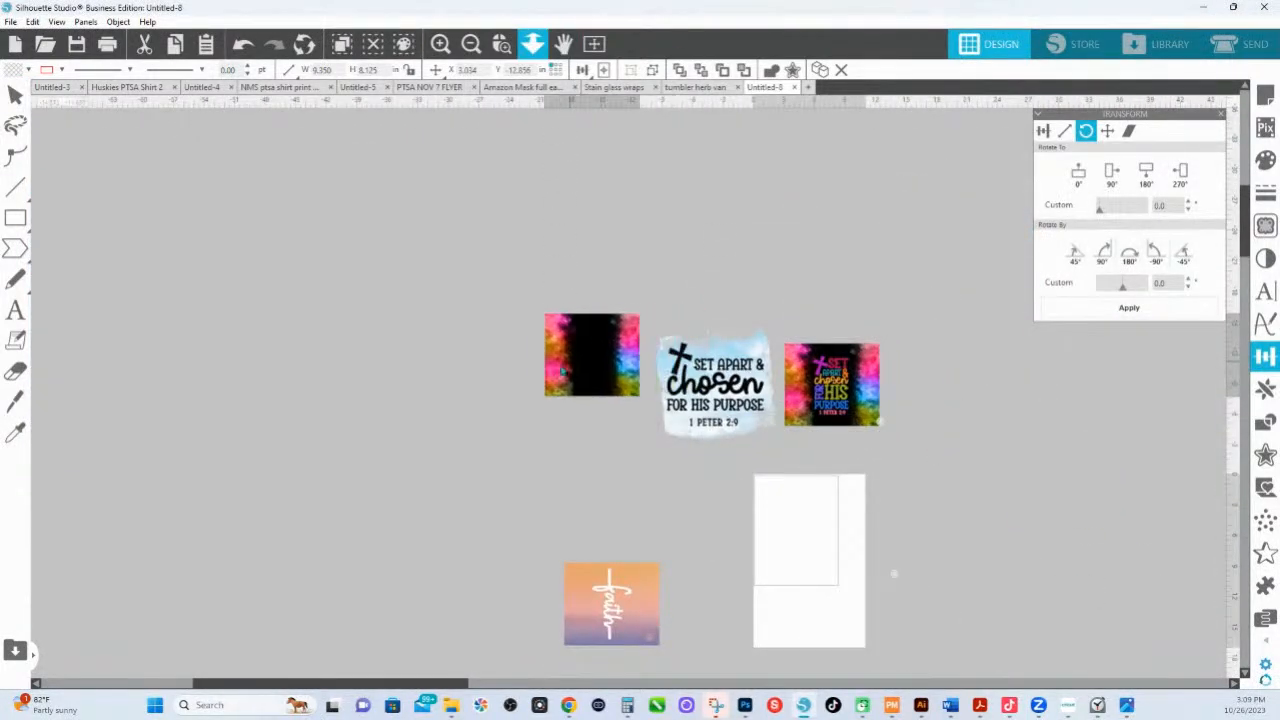
left_click(514, 180)
left_click(500, 44)
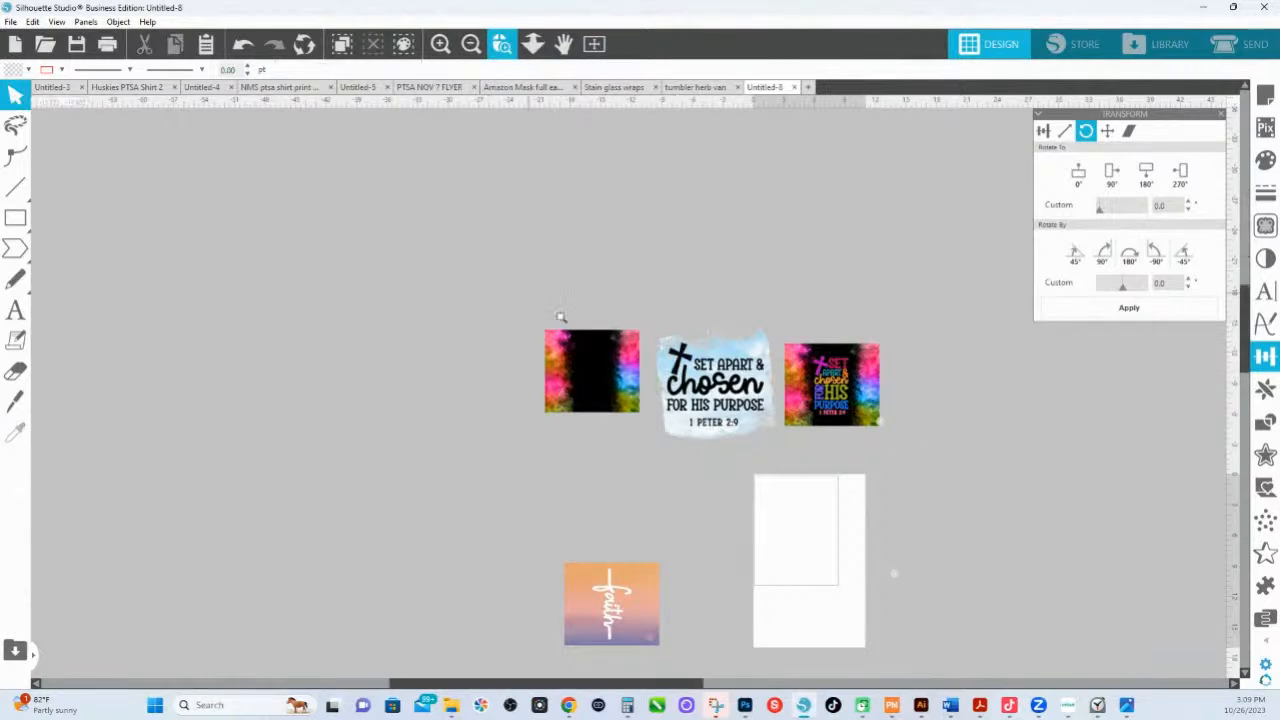
left_click_drag(534, 297, 903, 463)
left_click_drag(462, 215, 602, 222)
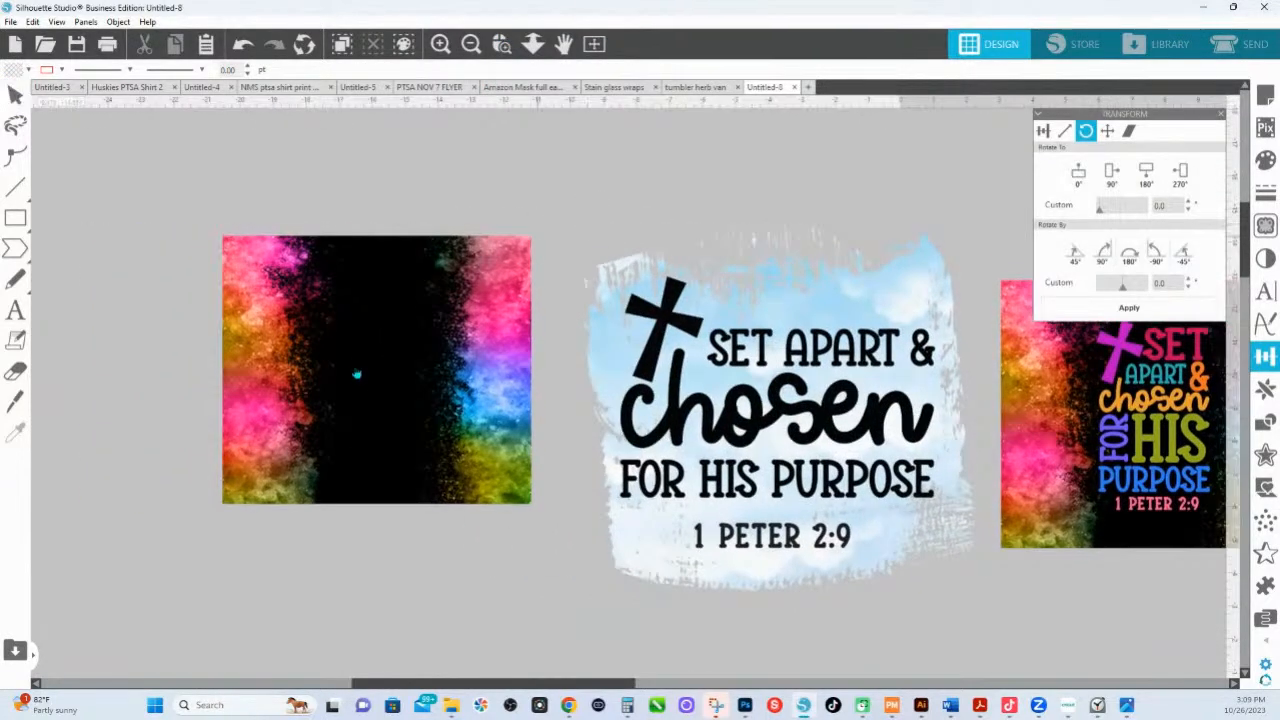
left_click(354, 372)
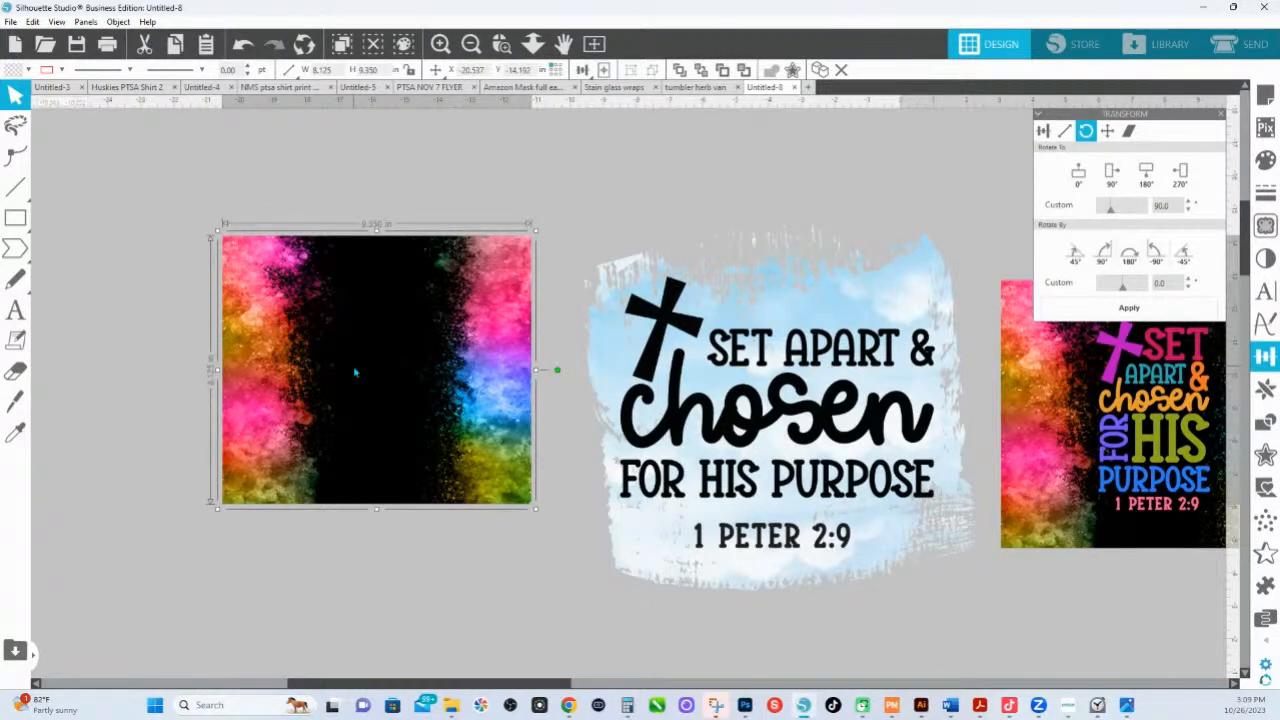
- Examine the She Is Strong wrap in the tumbler herb van document and compare it with the background in Untitled-8
left_click(697, 88)
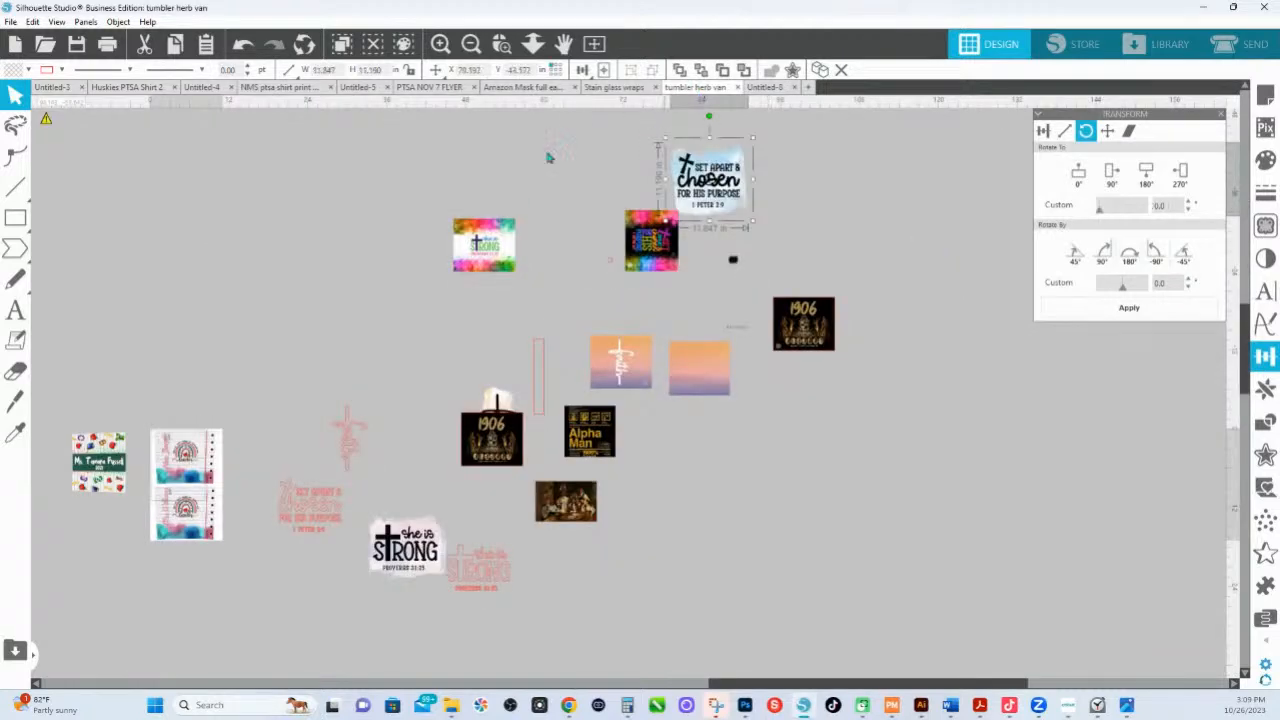
scroll(453, 181, "up", 2)
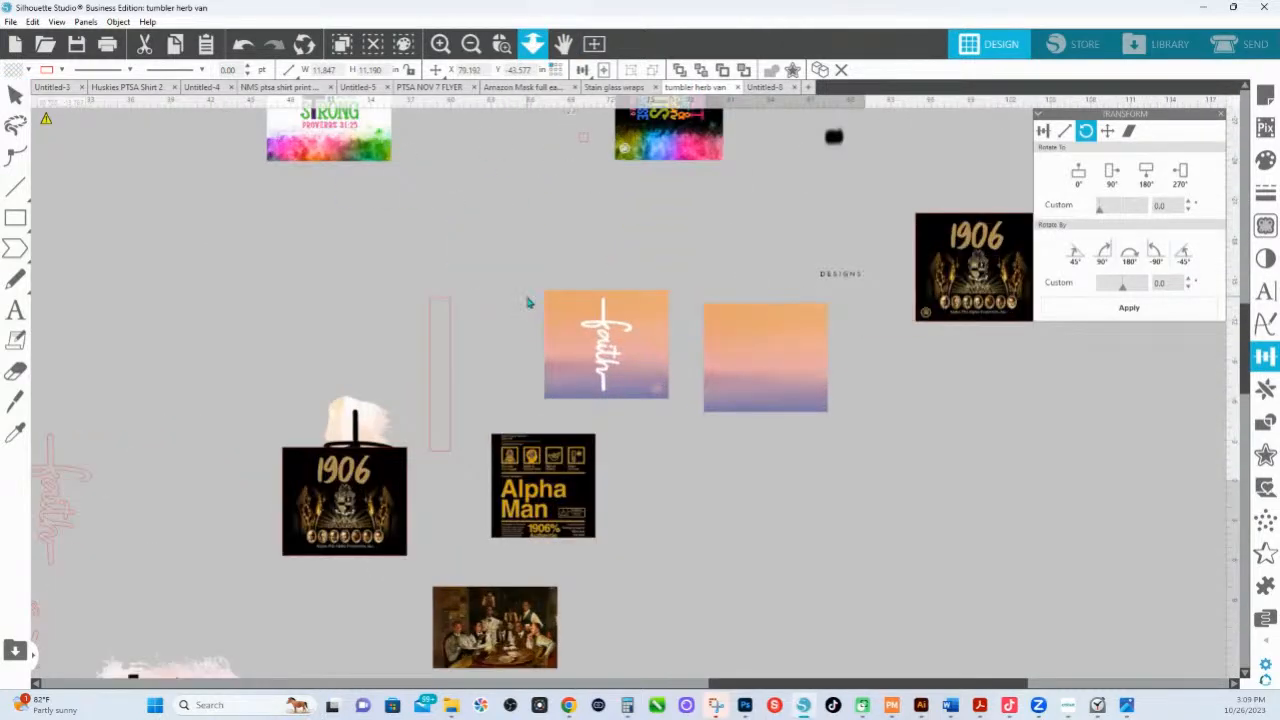
left_click_drag(397, 290, 572, 419)
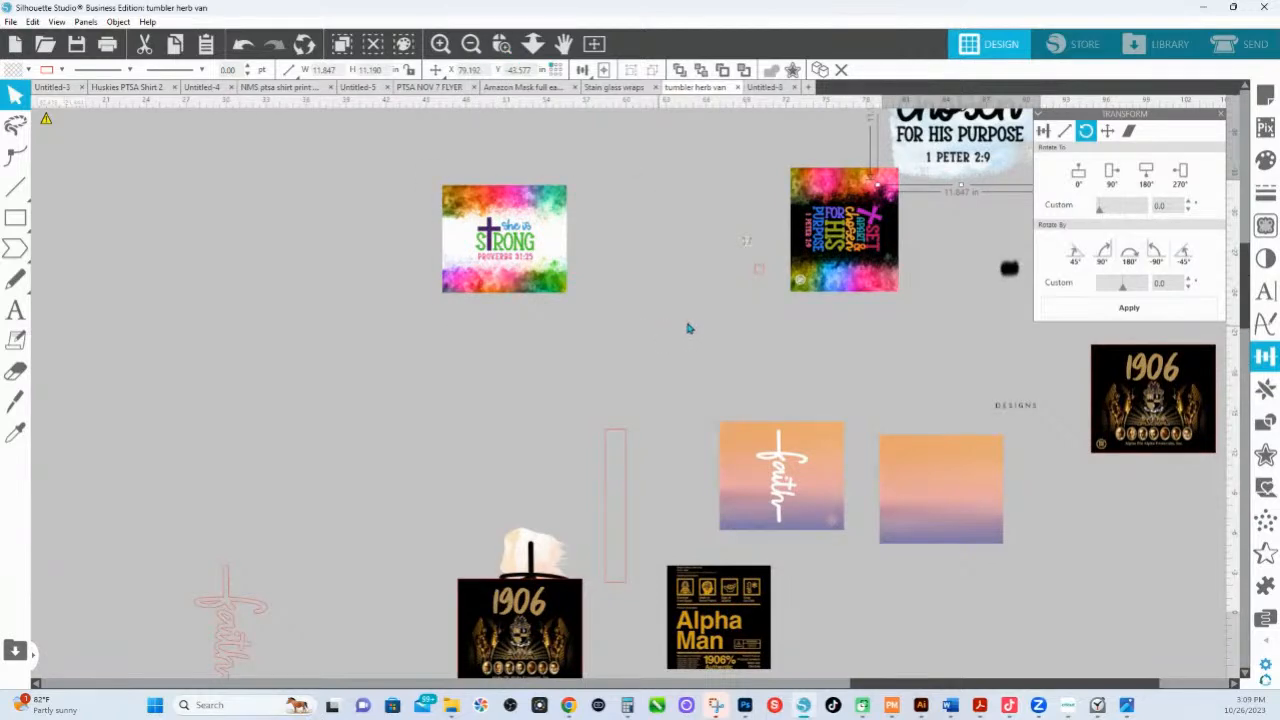
scroll(666, 330, "up", 2)
scroll(534, 309, "up", 2)
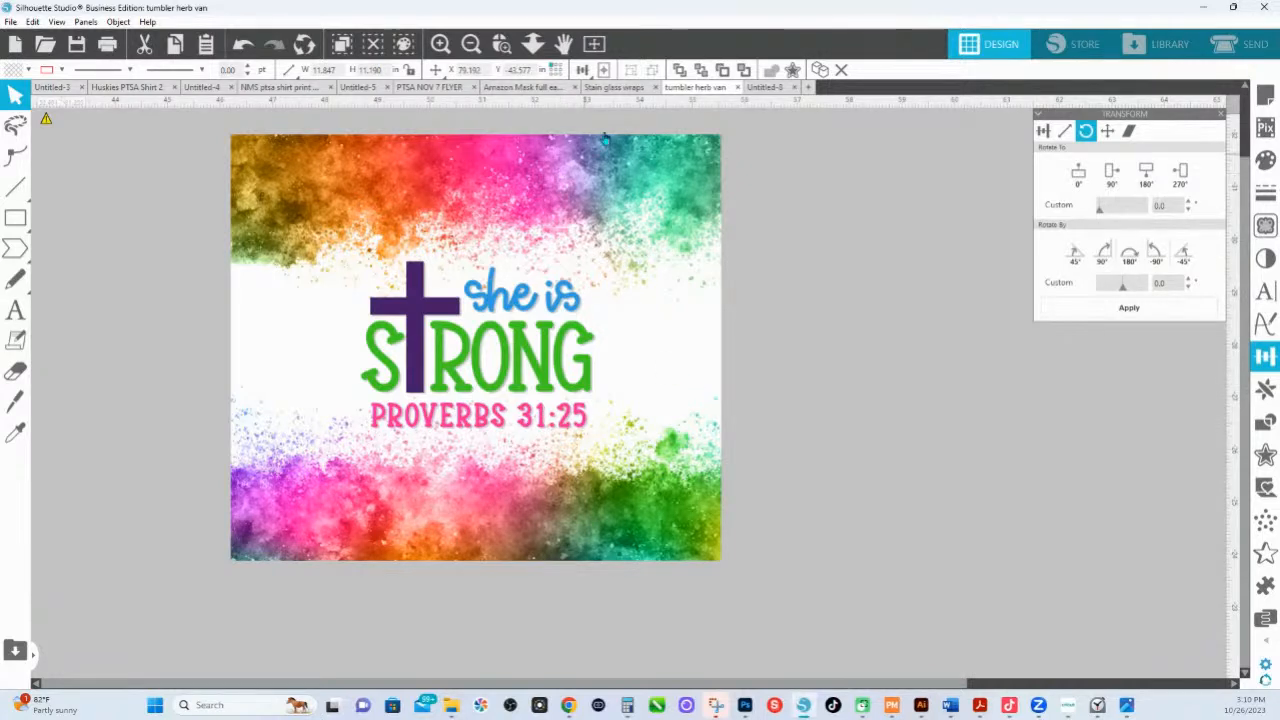
left_click(766, 88)
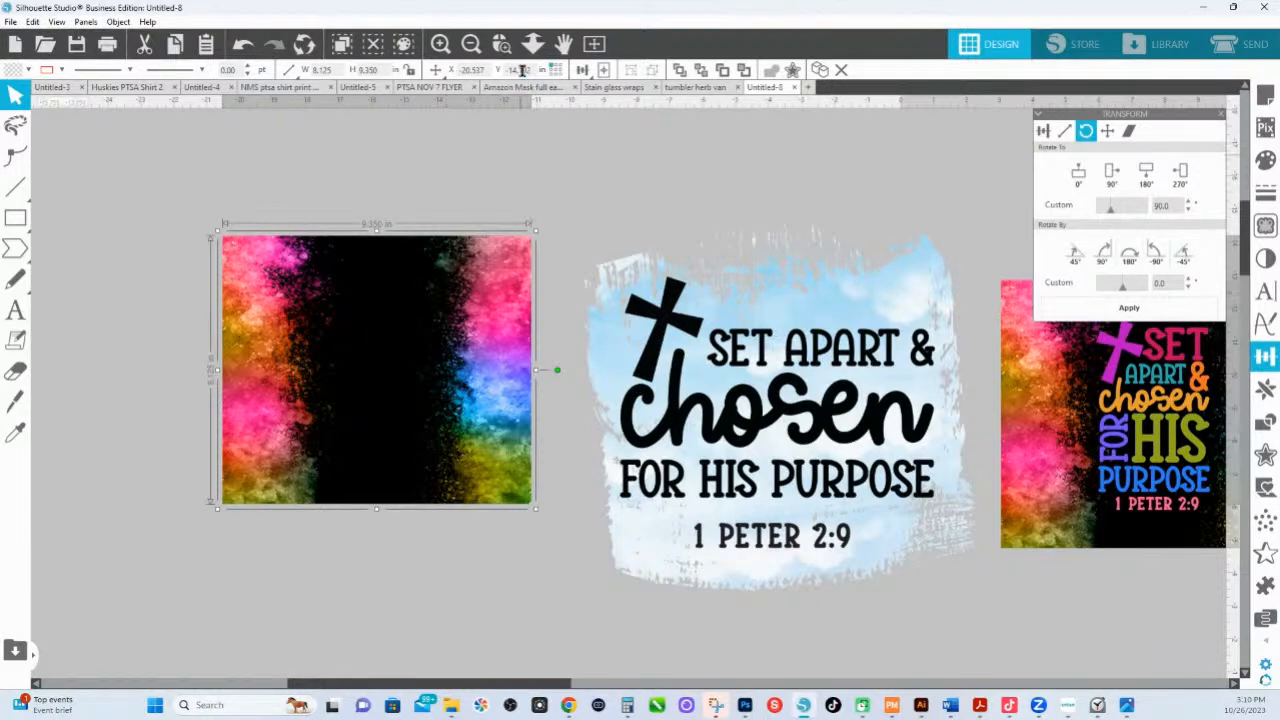
left_click(692, 87)
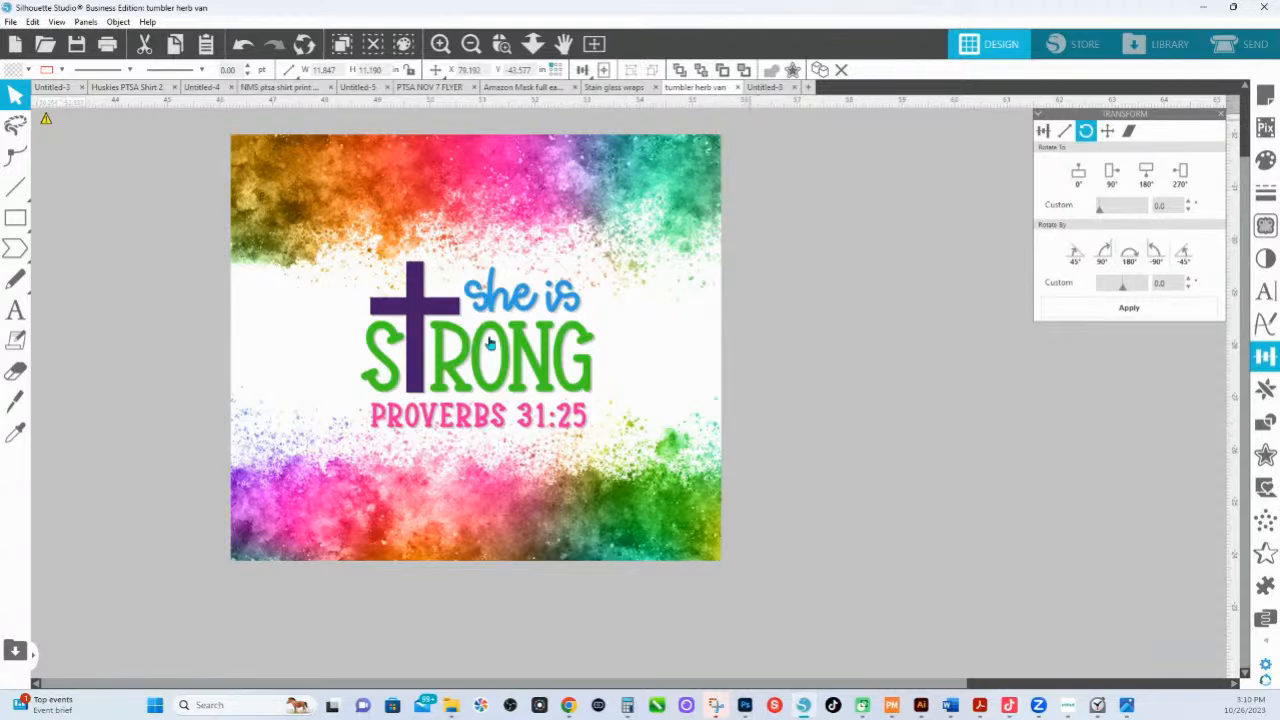
- Ungroup the She Is Strong wrap and move its lettering off the rainbow background to the empty space beside it
left_click_drag(571, 229, 618, 256)
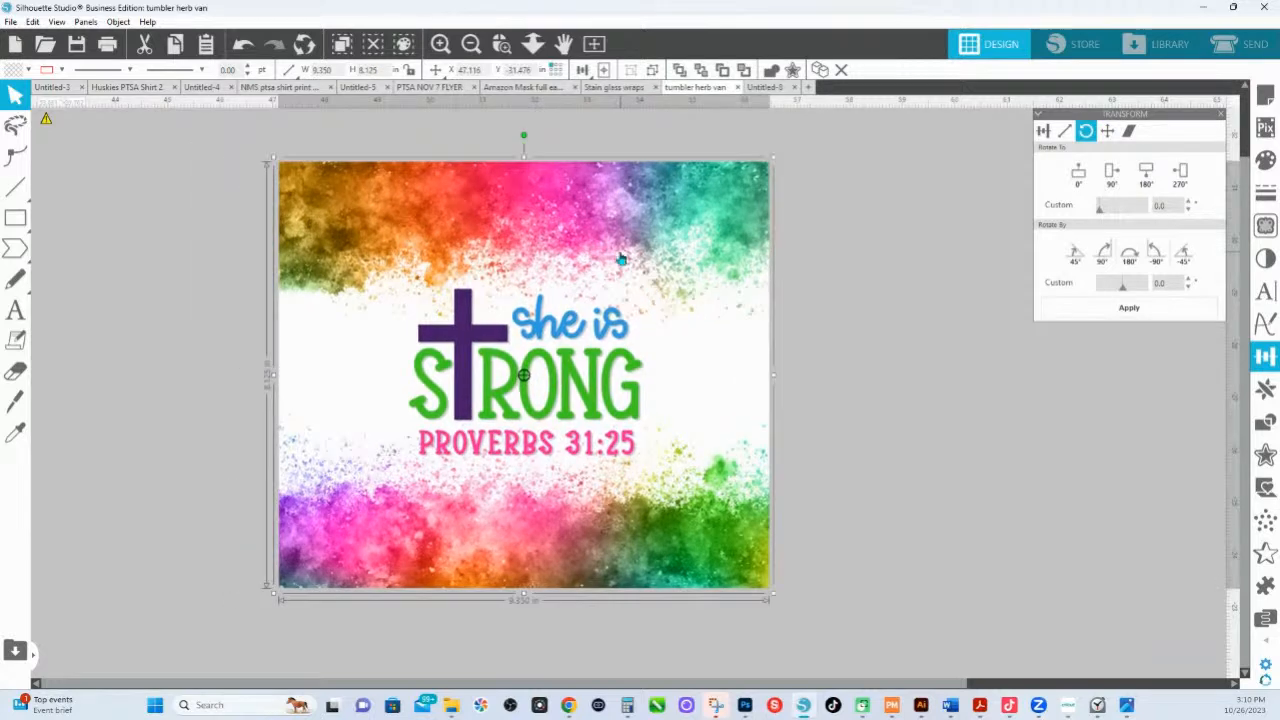
right_click(620, 254)
left_click(675, 485)
left_click(835, 325)
left_click_drag(608, 205, 253, 185)
left_click(849, 320)
left_click_drag(468, 358, 904, 348)
mouse_move(681, 335)
left_mouse_down()
mouse_move(581, 391)
mouse_move(565, 344)
left_mouse_up()
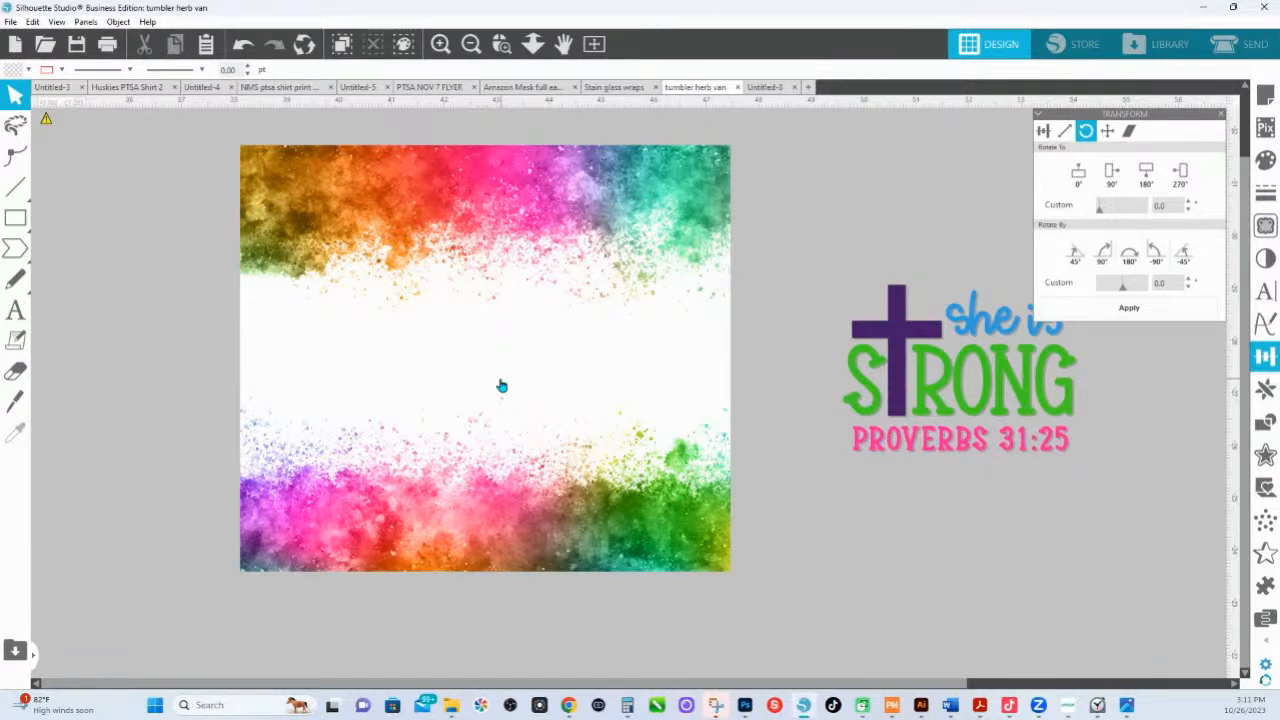
left_click(470, 170)
- In Untitled-8, move the blank rainbow background and the sky-blue Set Apart design further left
left_click(762, 88)
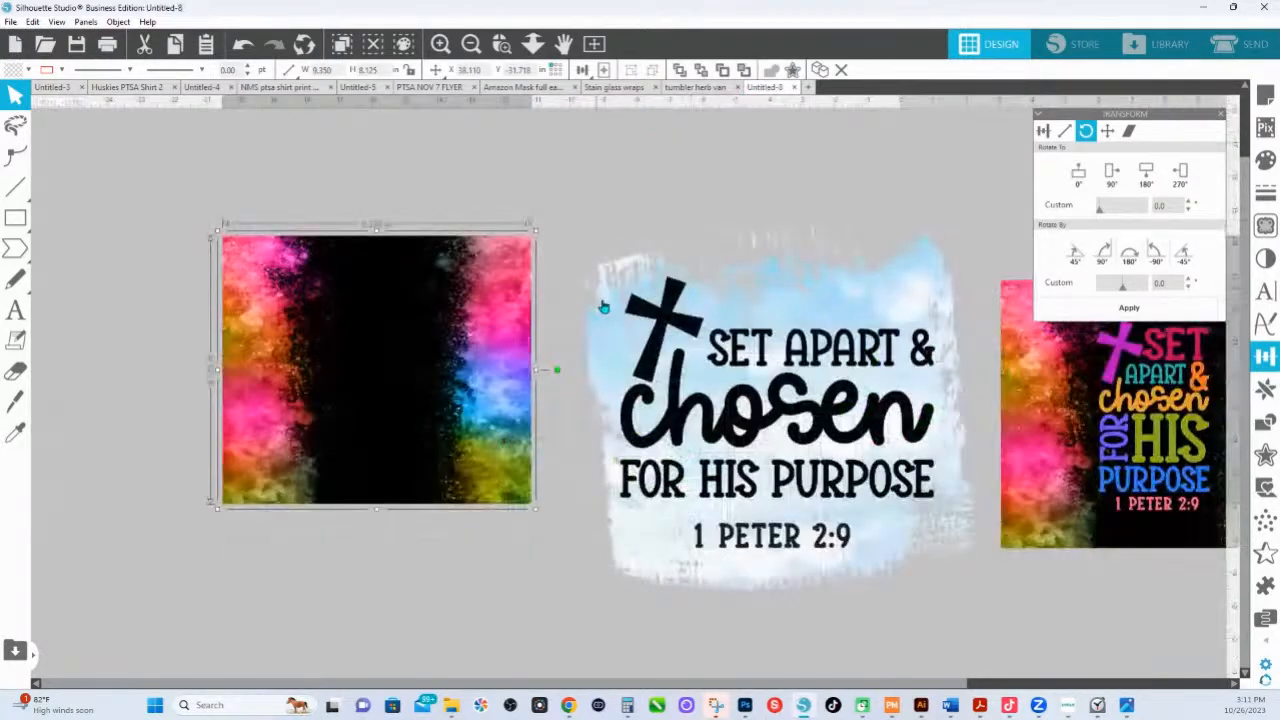
left_click_drag(557, 373, 557, 374)
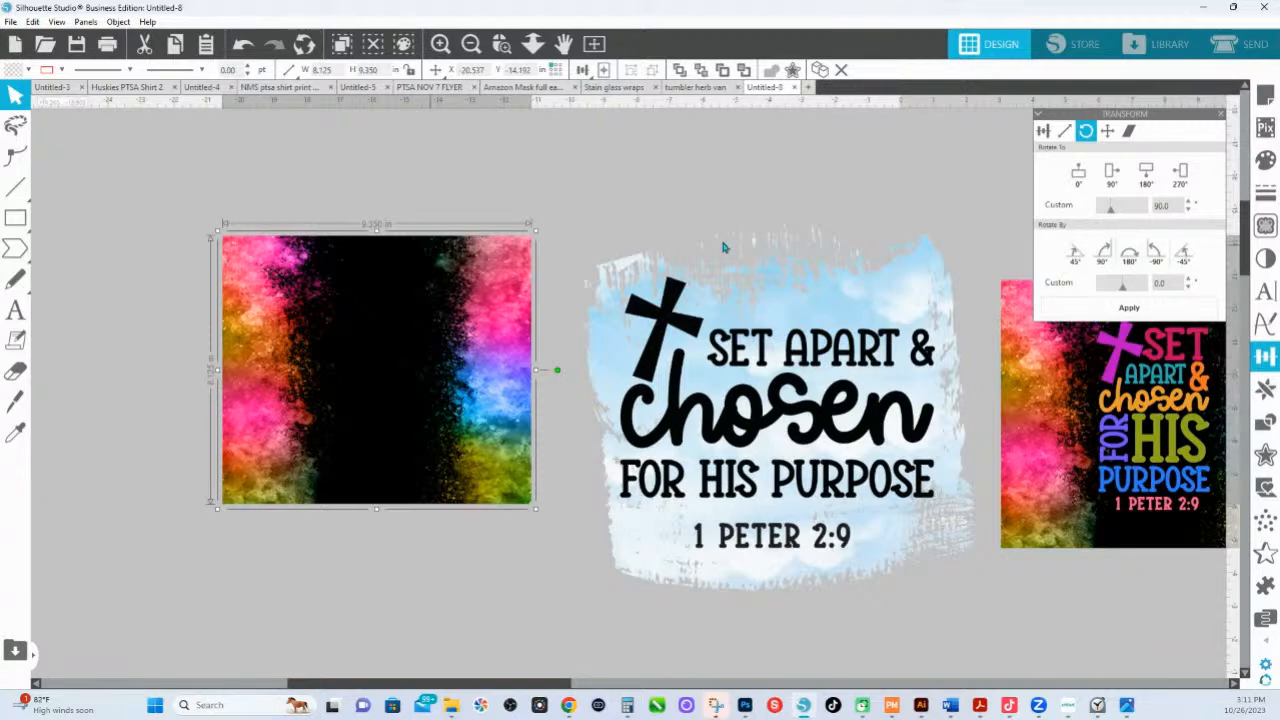
left_click_drag(750, 414, 570, 375)
left_click_drag(300, 373, 135, 380)
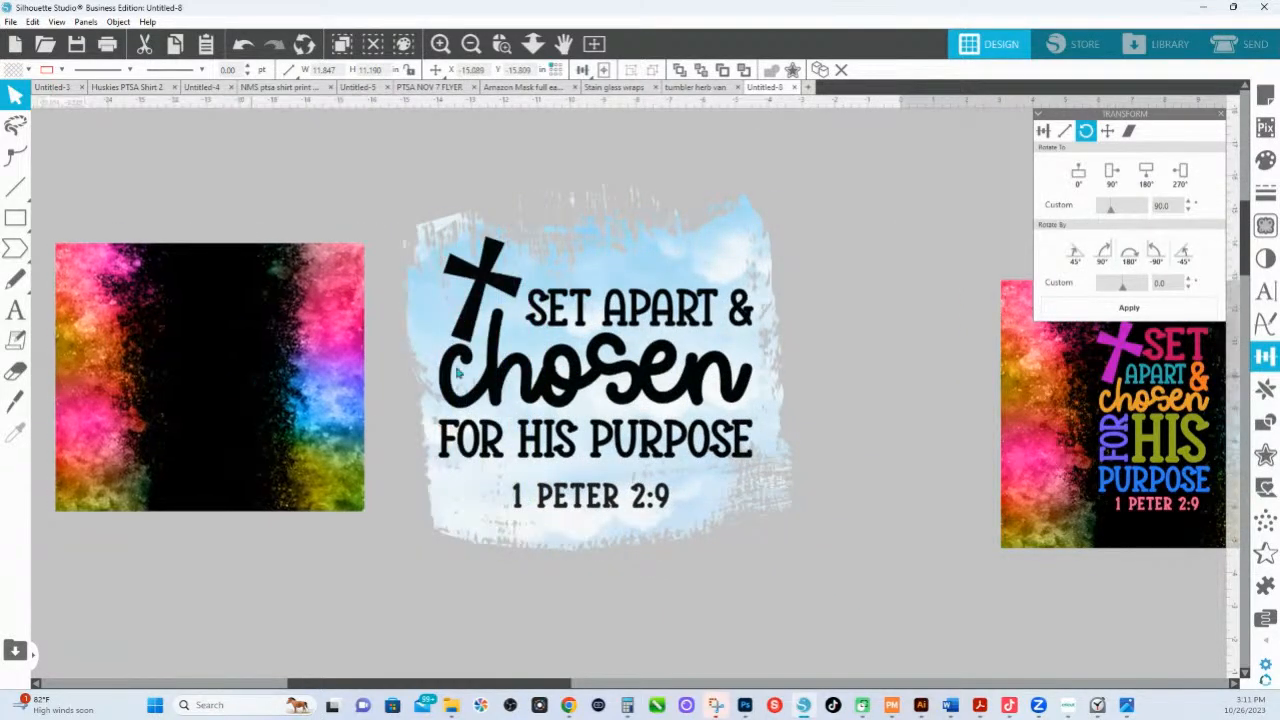
left_click_drag(518, 362, 492, 355)
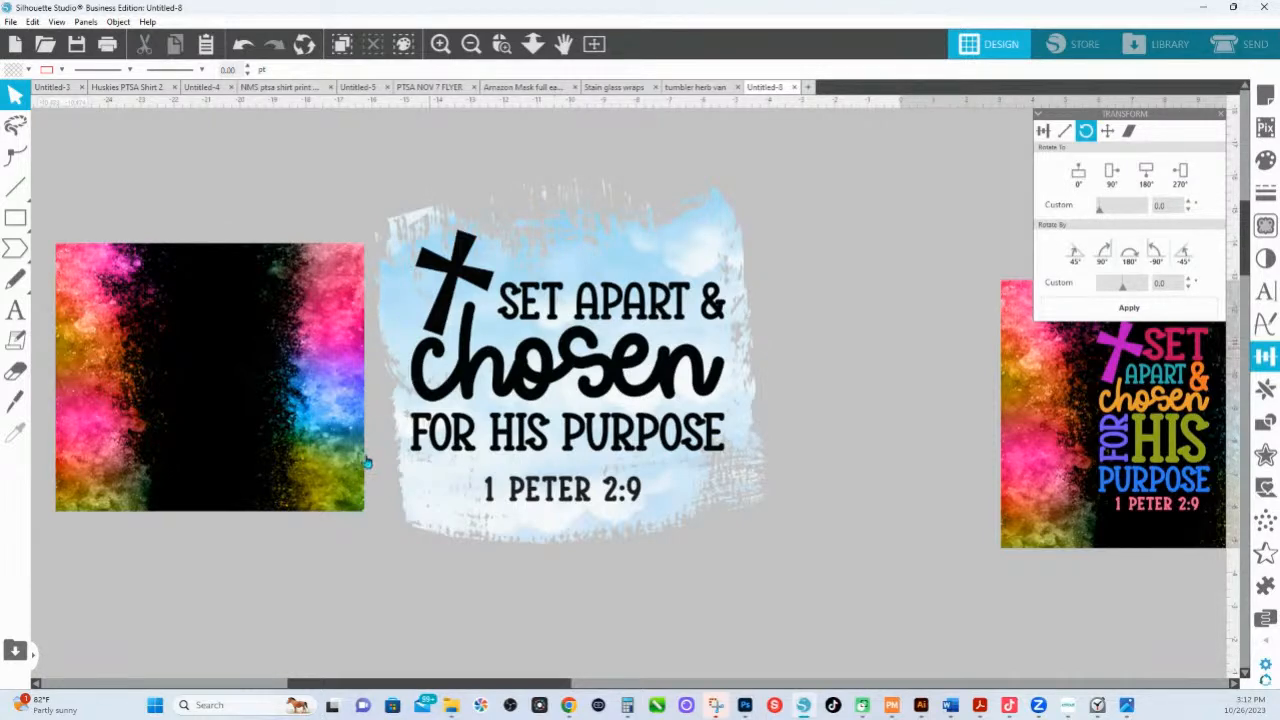
- Rotate the blank rainbow background to 0° and move it slightly away from the sky-blue design
left_click(265, 362)
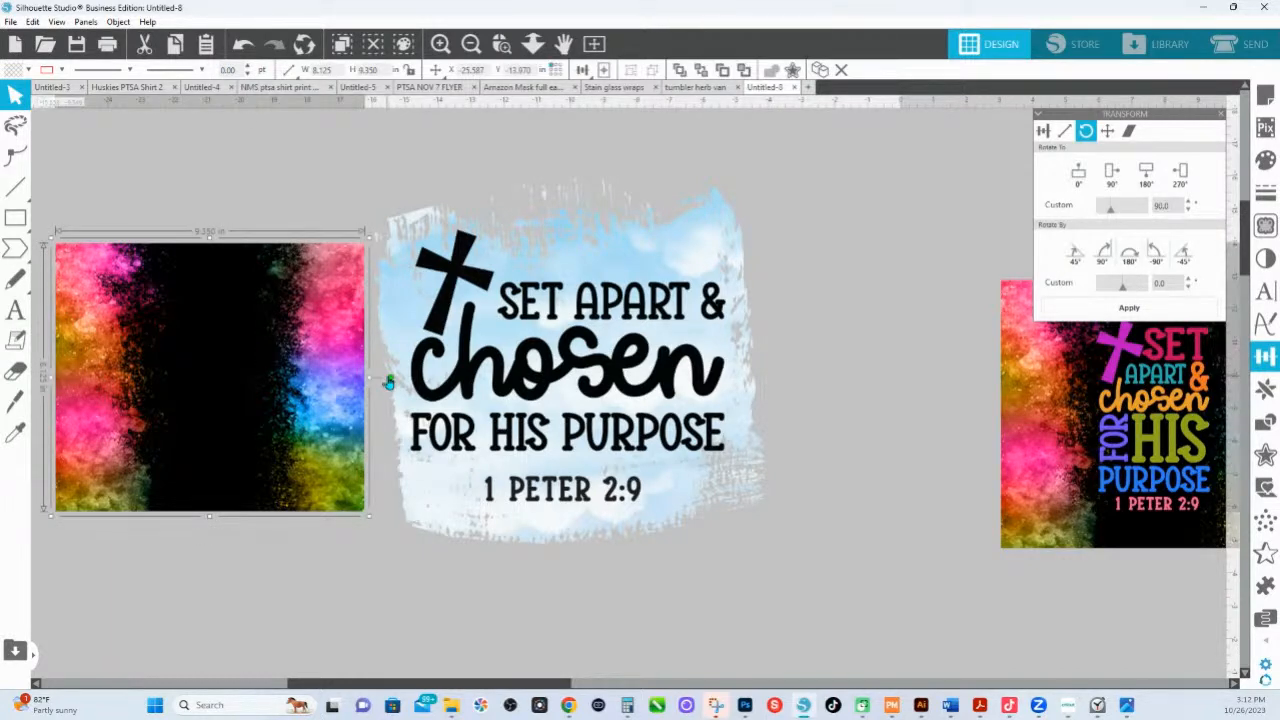
left_click_drag(390, 377, 210, 197)
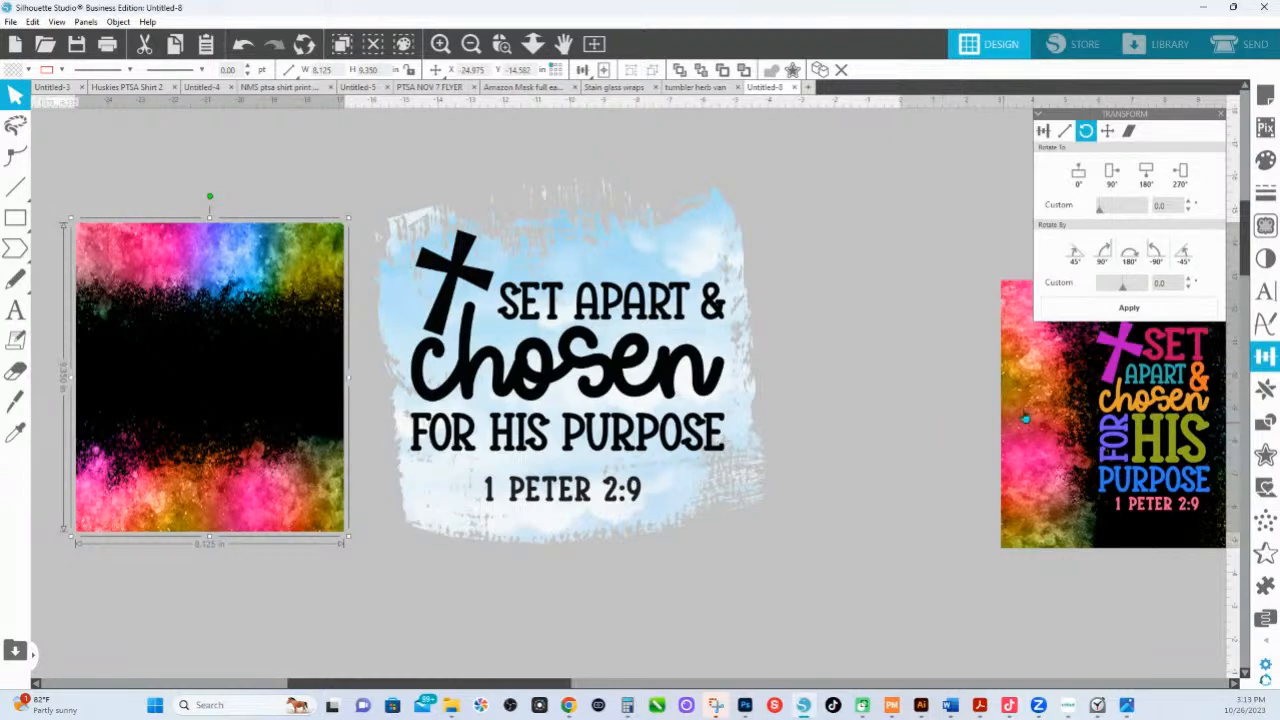
left_click_drag(948, 396, 350, 340)
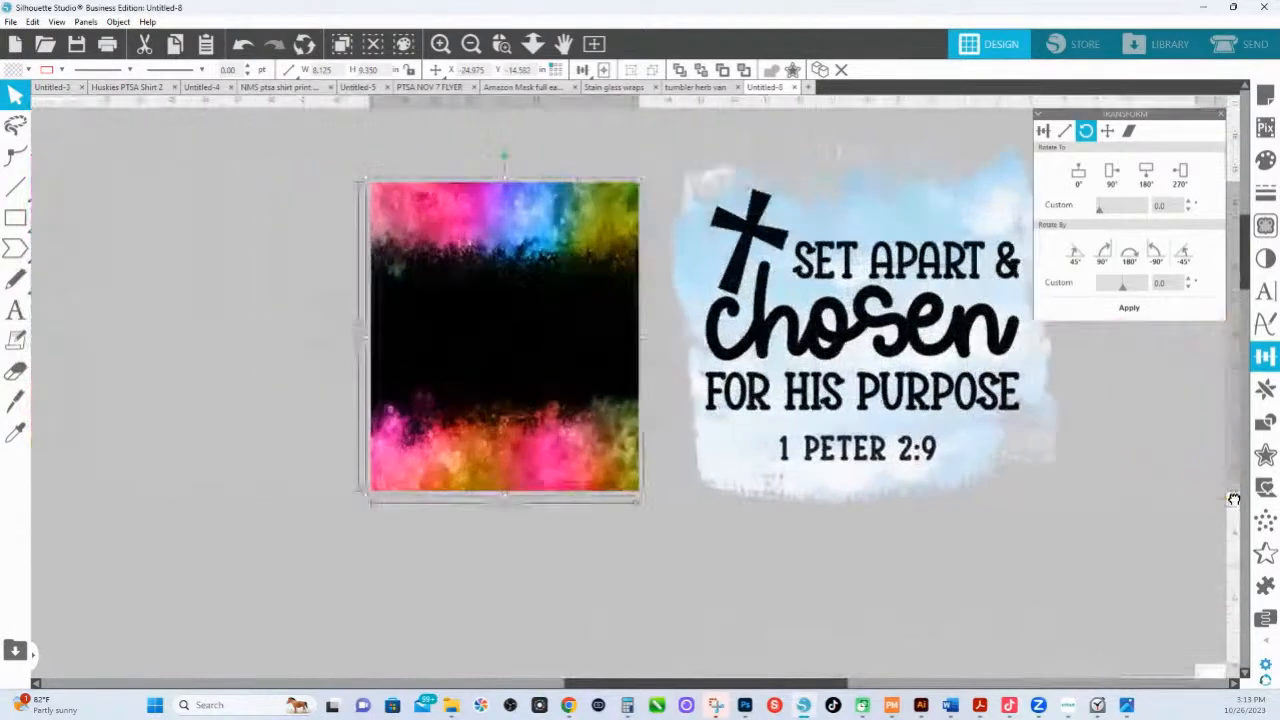
left_click_drag(1234, 498, 1279, 499)
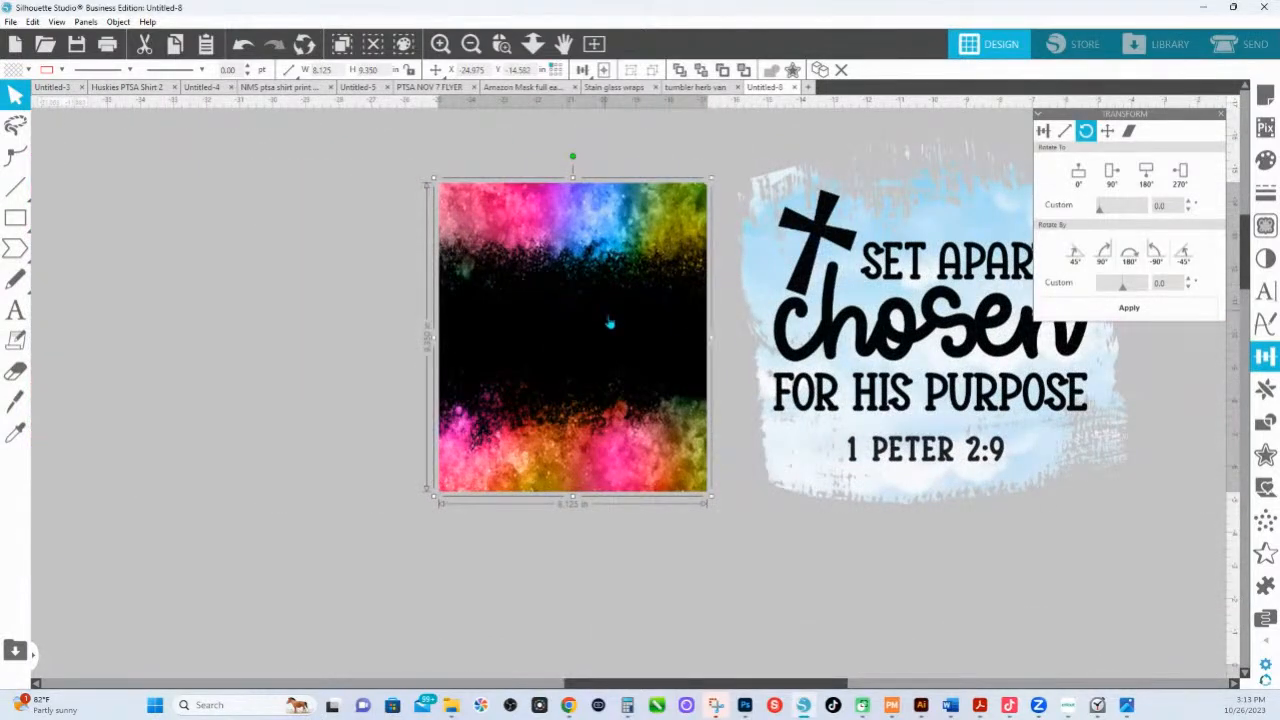
left_click_drag(595, 316, 550, 317)
- In point editing, nudge the blank background's right-edge points outward and back to the original edge
double_click(543, 308)
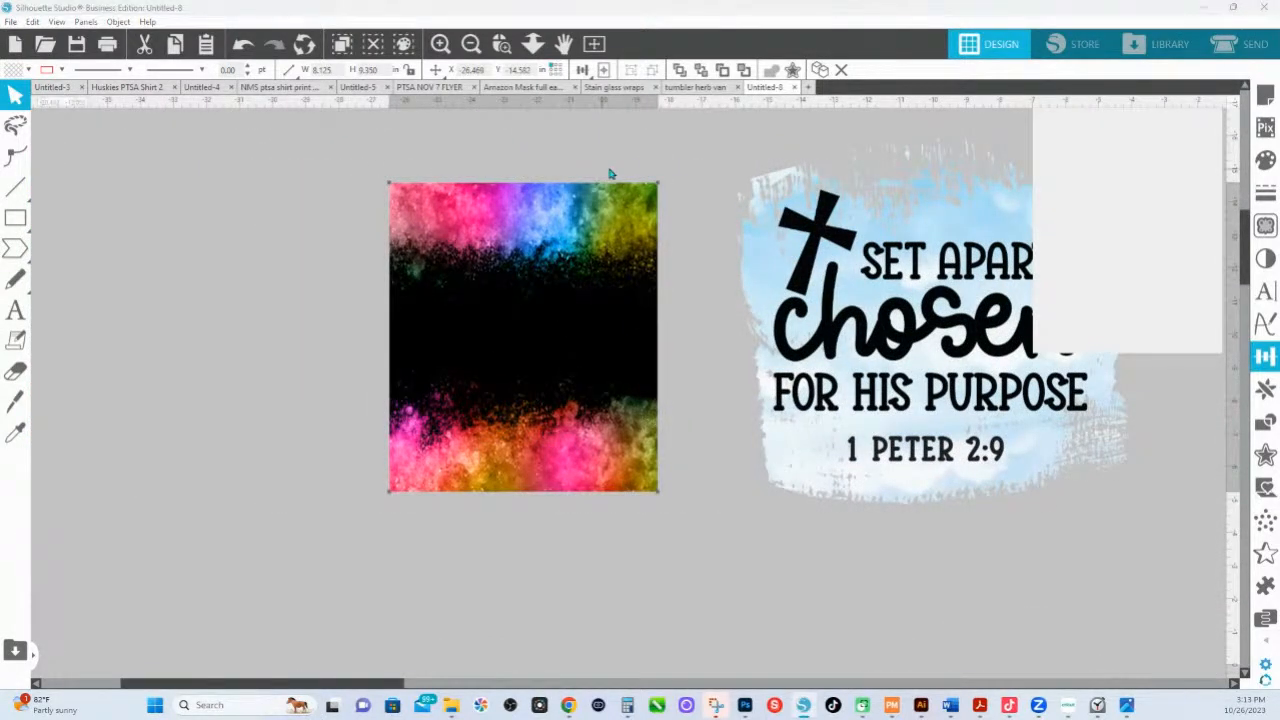
left_click_drag(633, 166, 706, 527)
key("Right")
key("Right")
key("Right")
key("Left")
key("Left")
key("Left")
key("Left")
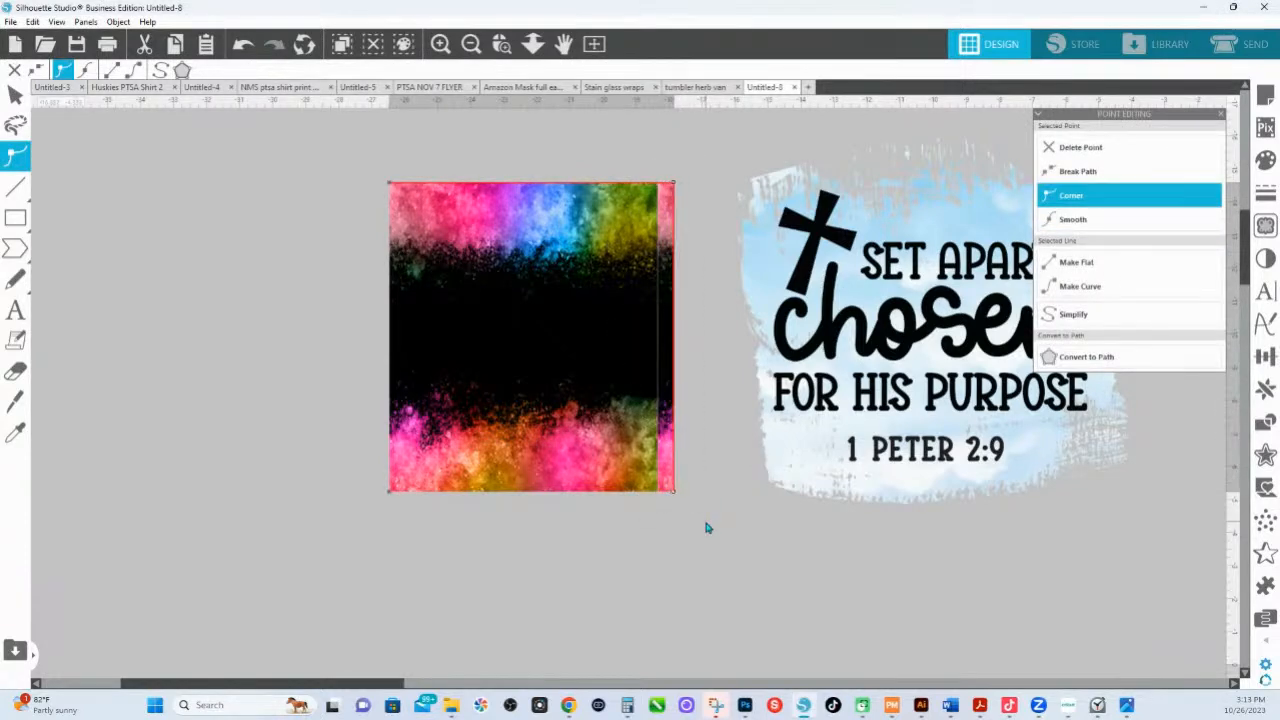
- Nudge the blank background's left-edge points outward and back, and leave point editing
left_click_drag(348, 151, 430, 524)
key("Left")
key("Left")
key("Left")
key("Right")
key("Right")
key("Right")
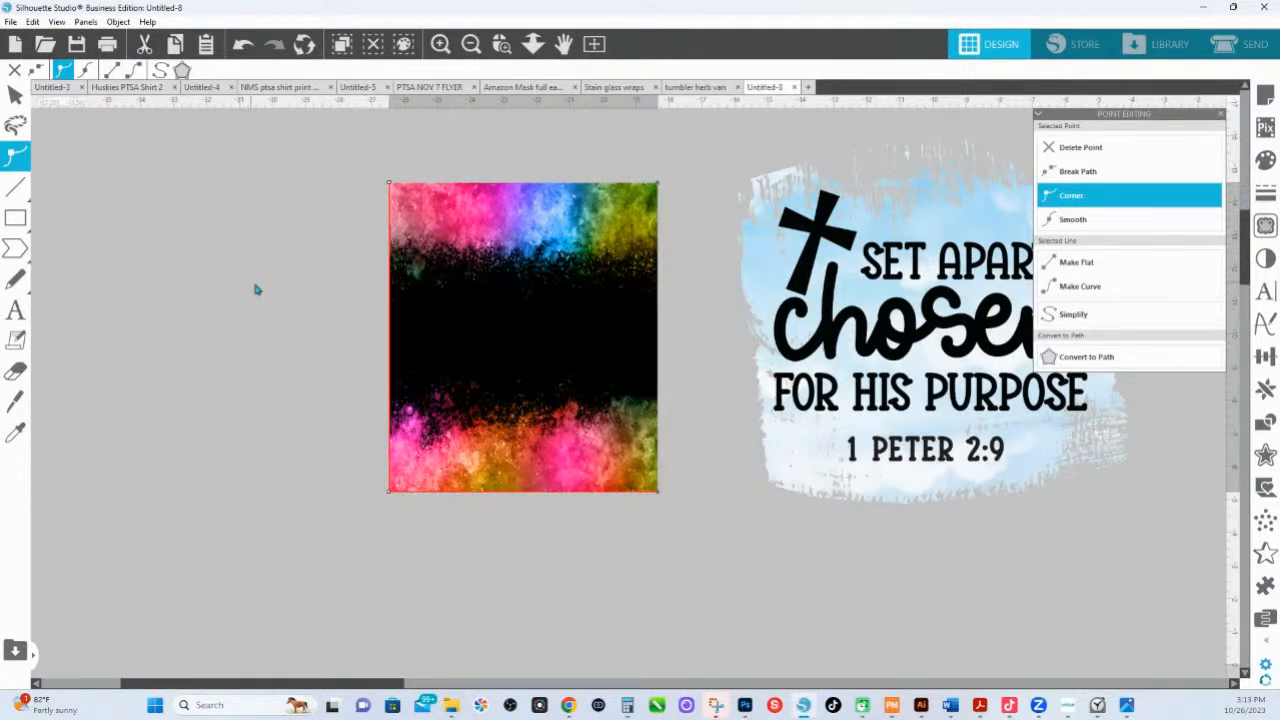
left_click(251, 285)
- Stretch the blank rainbow background into a landscape shape and set its size to 9.35 in wide by 8.15 in high
left_click(434, 356)
left_click_drag(378, 340, 277, 342)
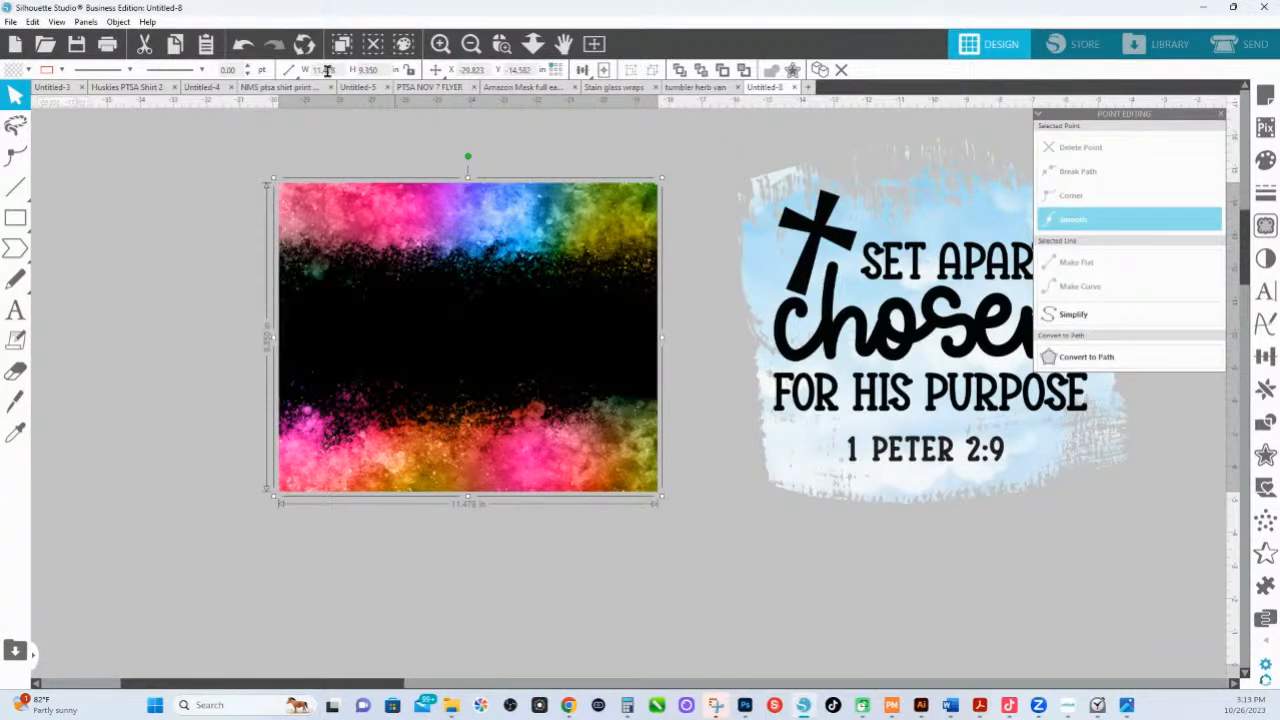
left_click_drag(339, 71, 263, 76)
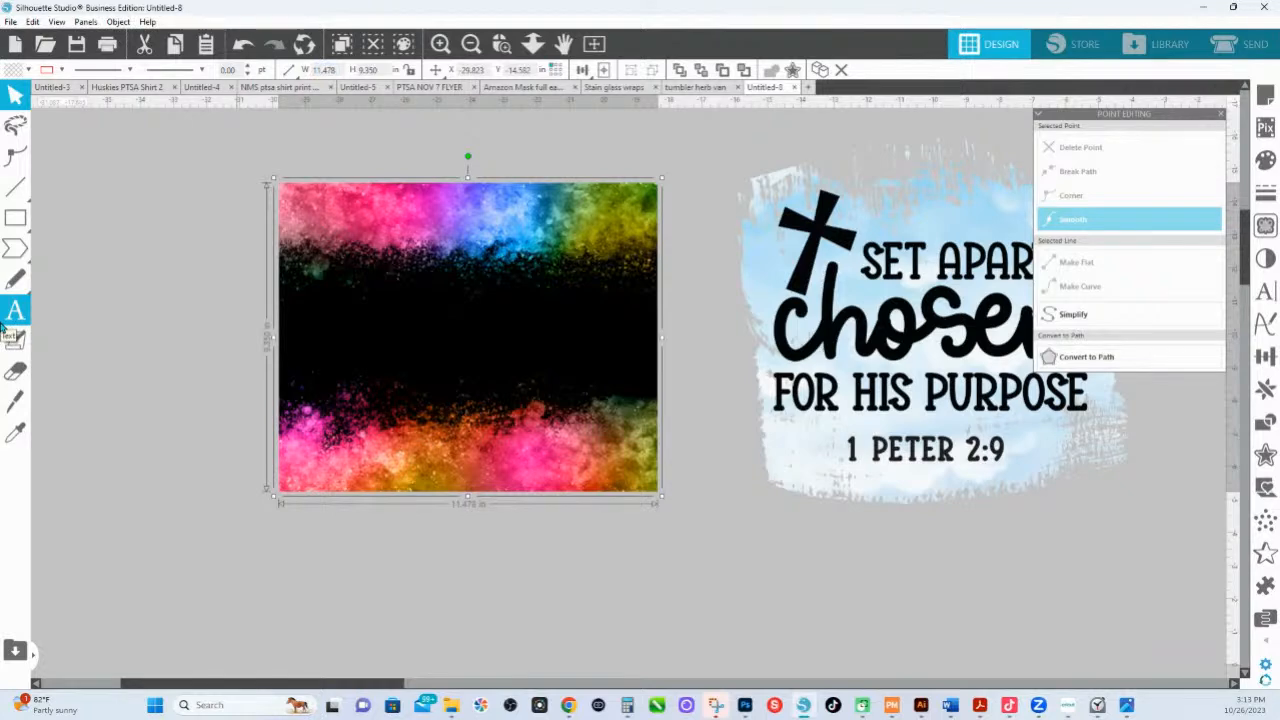
left_click(288, 71)
type("9.35")
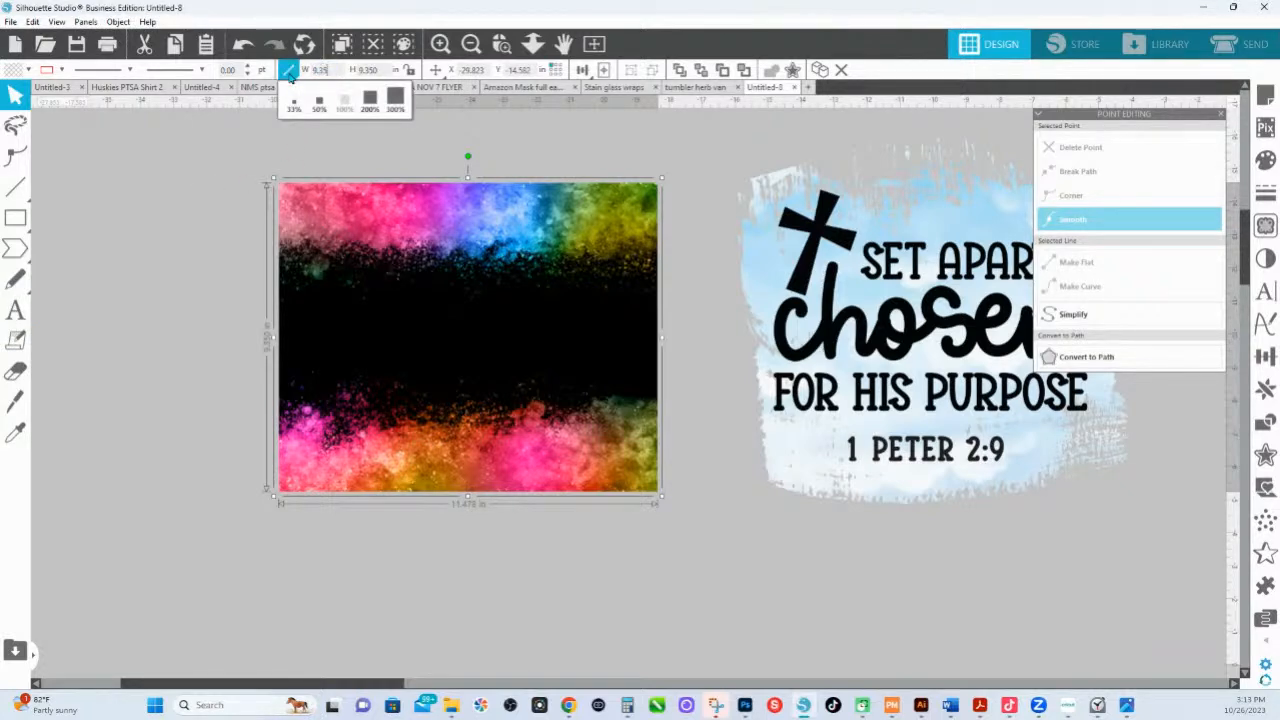
key("Tab")
type("8.15")
key("Return")
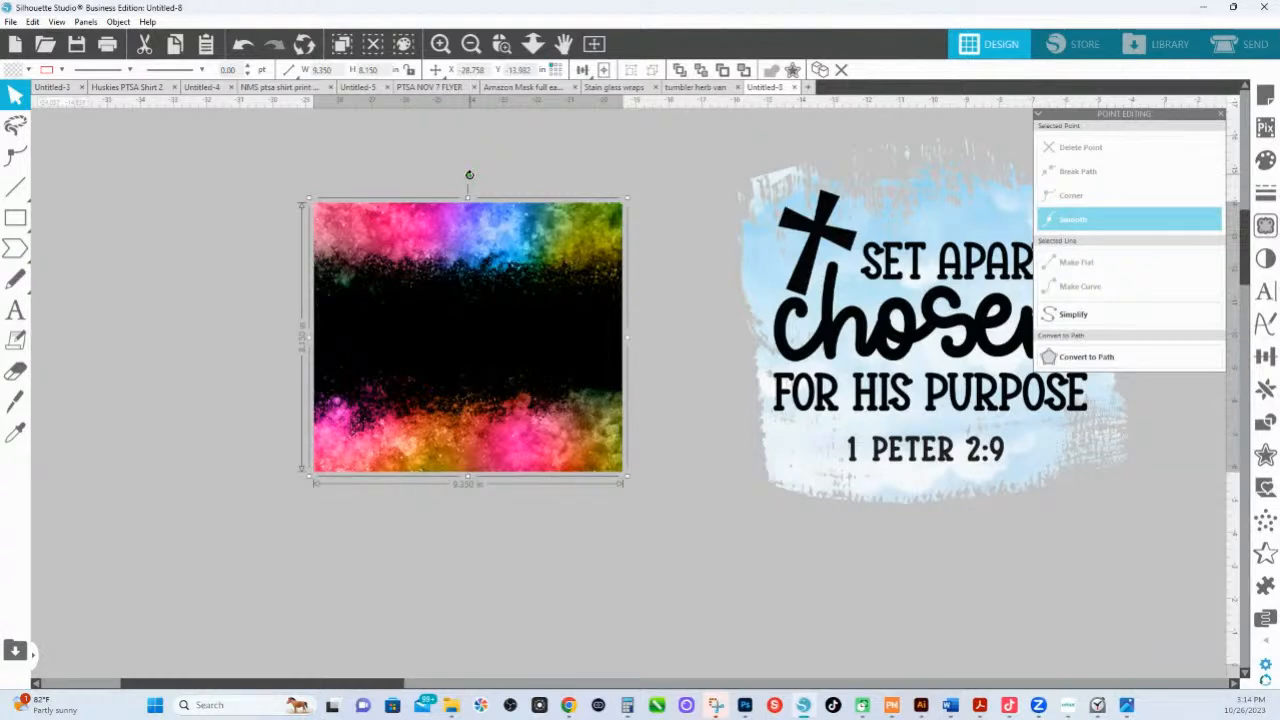
- Rotate the rainbow background 90° so its color bands run vertically, and set its size to 8.15 in wide by 9.35 in high
left_click_drag(469, 174, 586, 350)
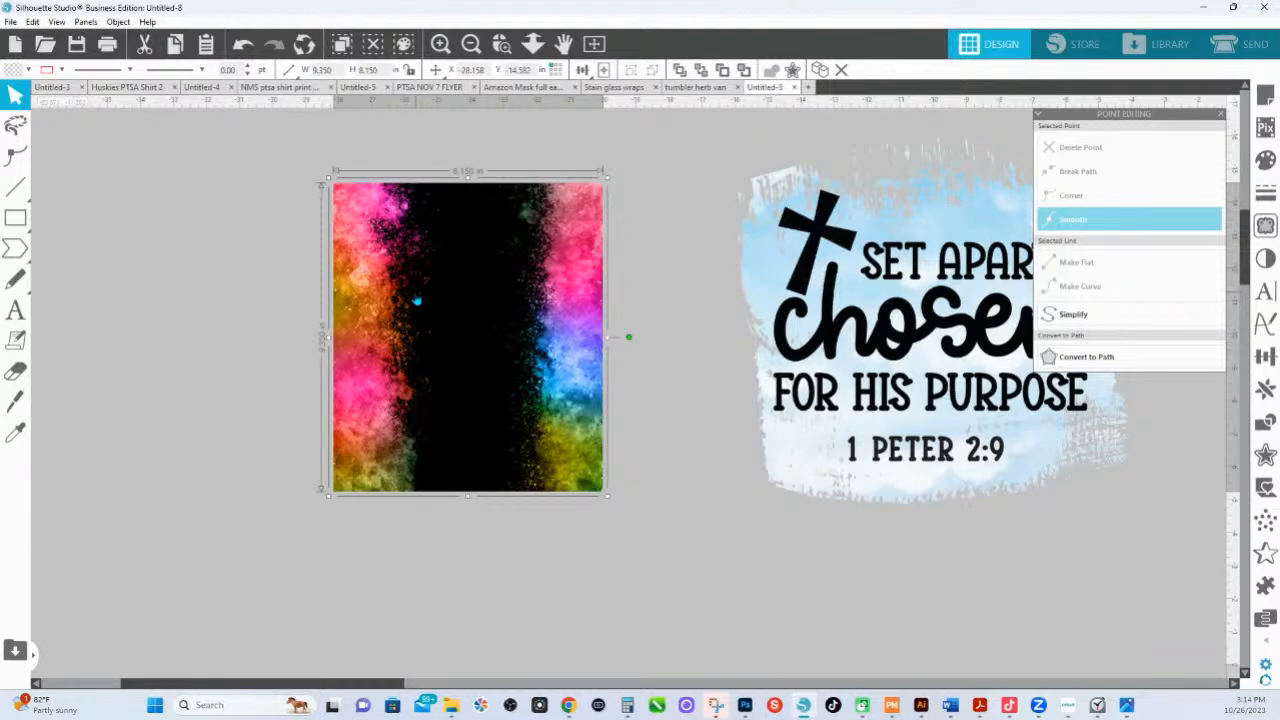
left_click(334, 70)
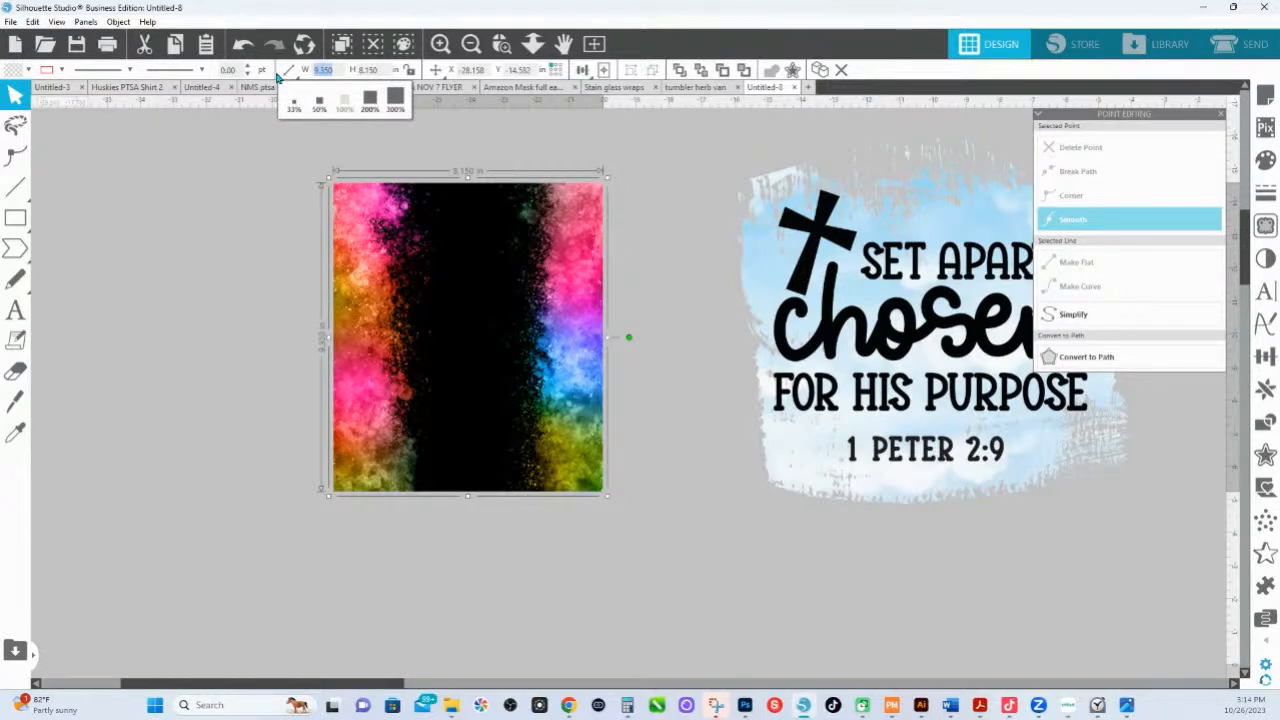
type("8.15")
key("Return")
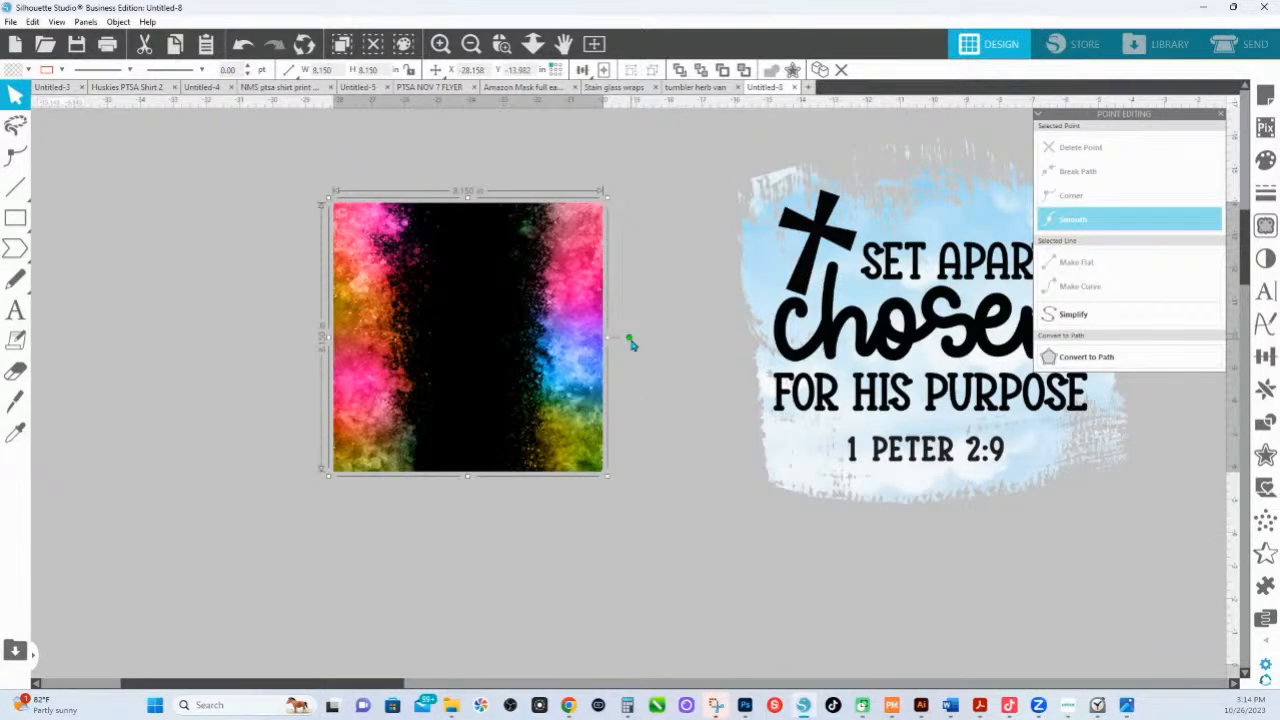
left_click_drag(383, 70, 342, 70)
type("9.35")
key("Return")
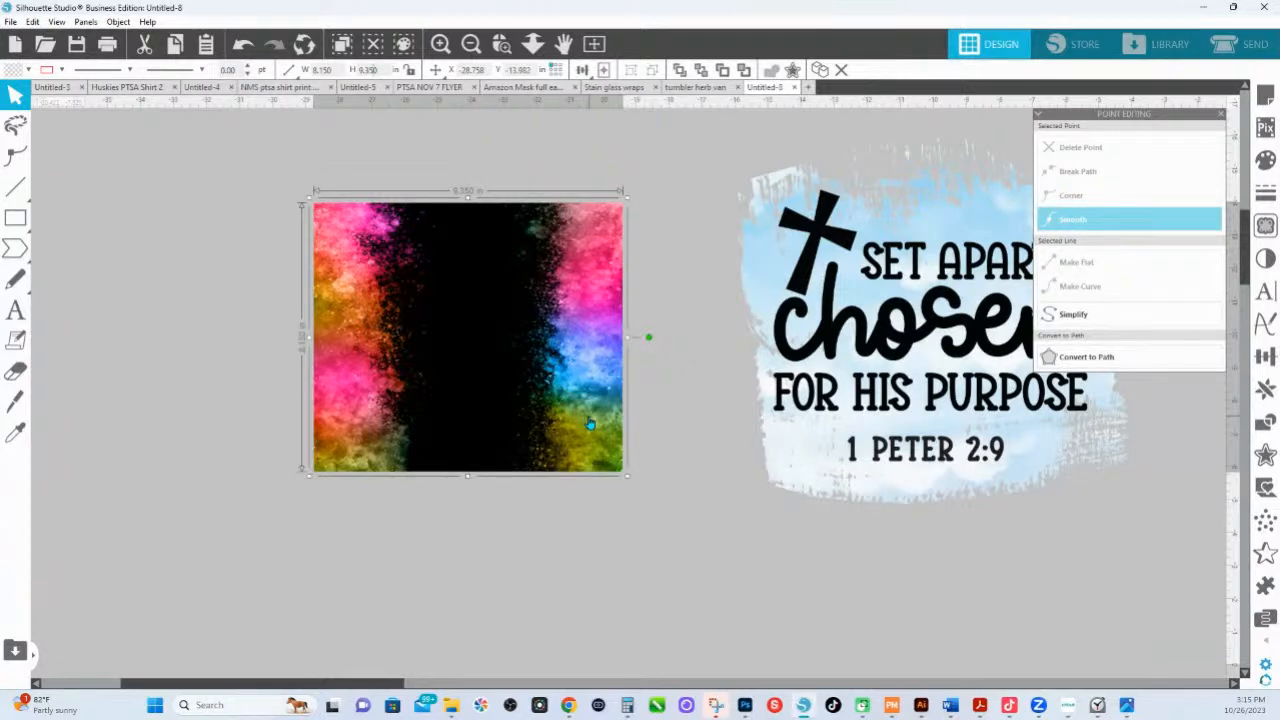
- Shift the rainbow background and the Set Apart design left across the workspace, and open the Trace settings
left_click_drag(572, 340, 459, 340)
left_click_drag(812, 318, 628, 318)
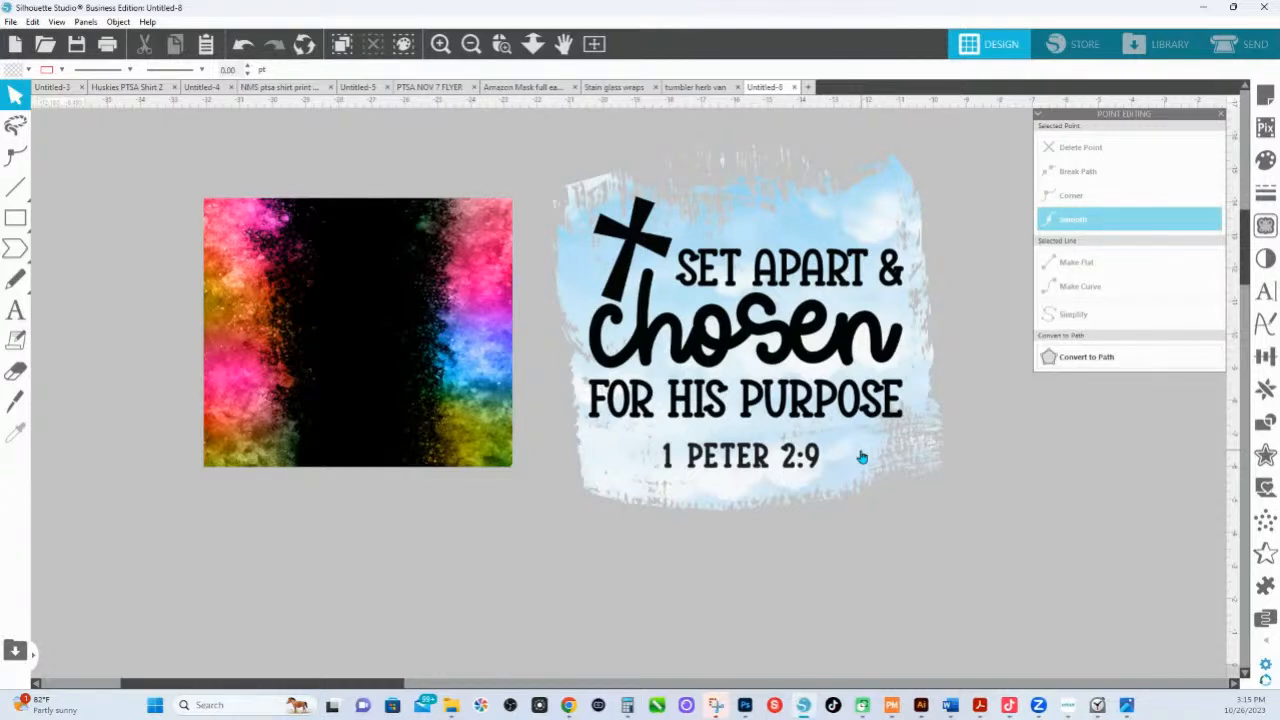
left_click(1265, 226)
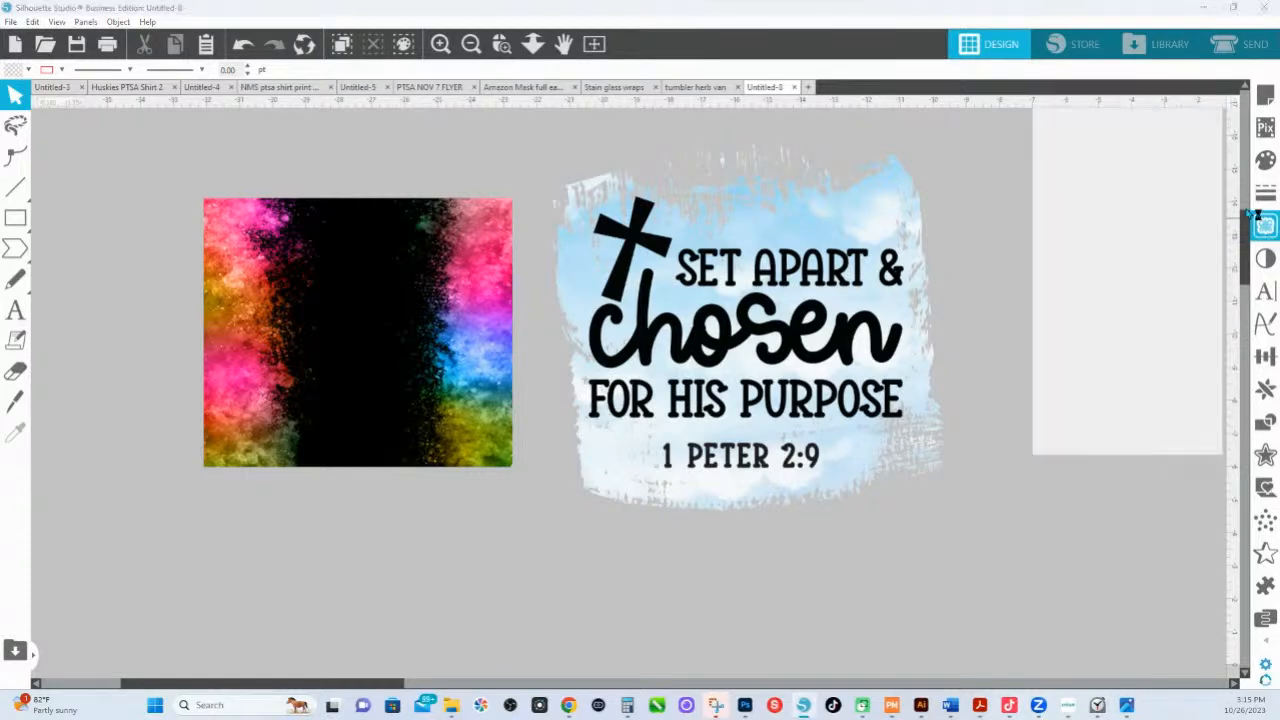
mouse_move(1176, 112)
left_mouse_down()
mouse_move(704, 94)
mouse_move(626, 131)
left_mouse_up()
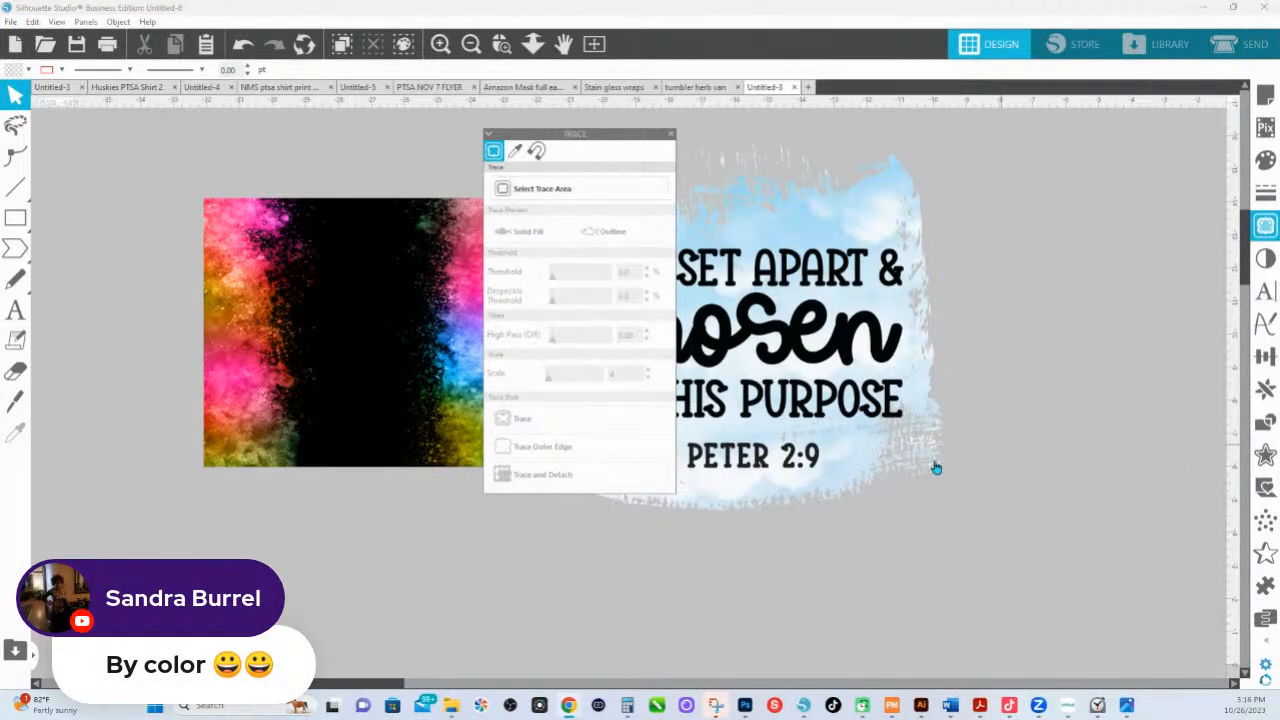
- Reposition the Set Apart design and the Trace settings so the design can be reached for tracing
mouse_move(586, 137)
left_mouse_down()
mouse_move(473, 143)
mouse_move(566, 189)
mouse_move(366, 187)
mouse_move(798, 226)
left_mouse_up()
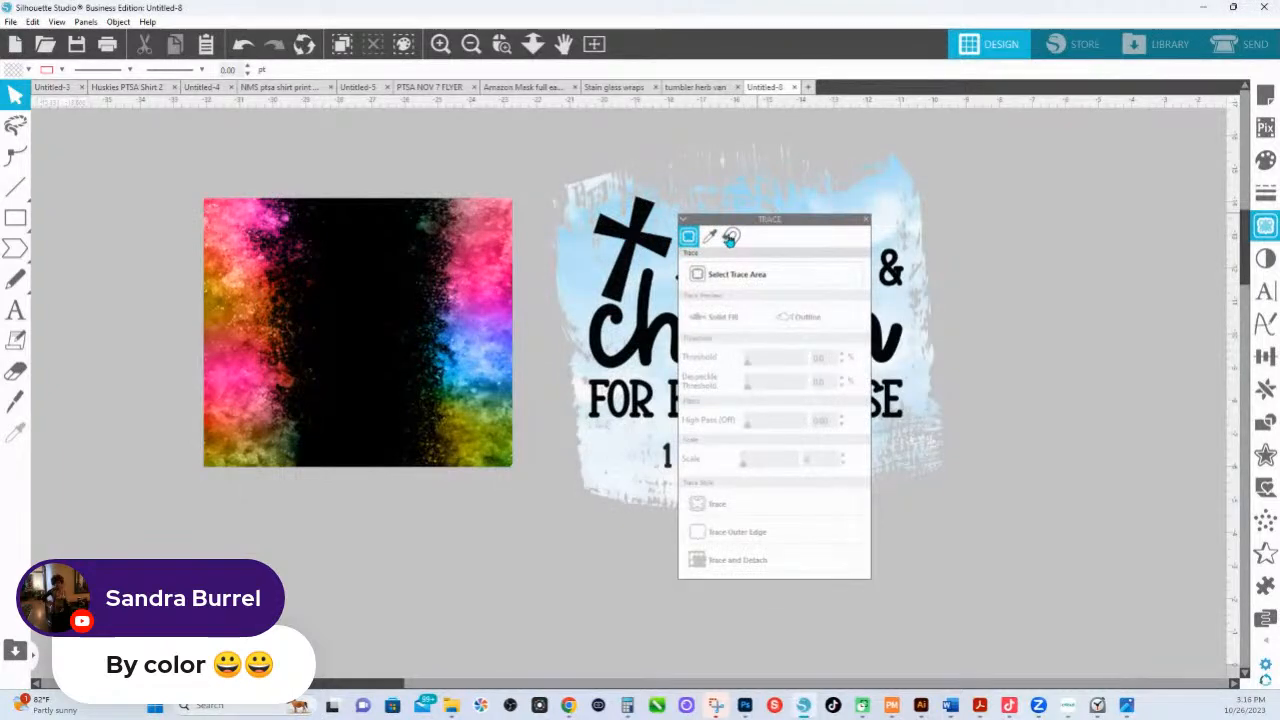
left_click(720, 292)
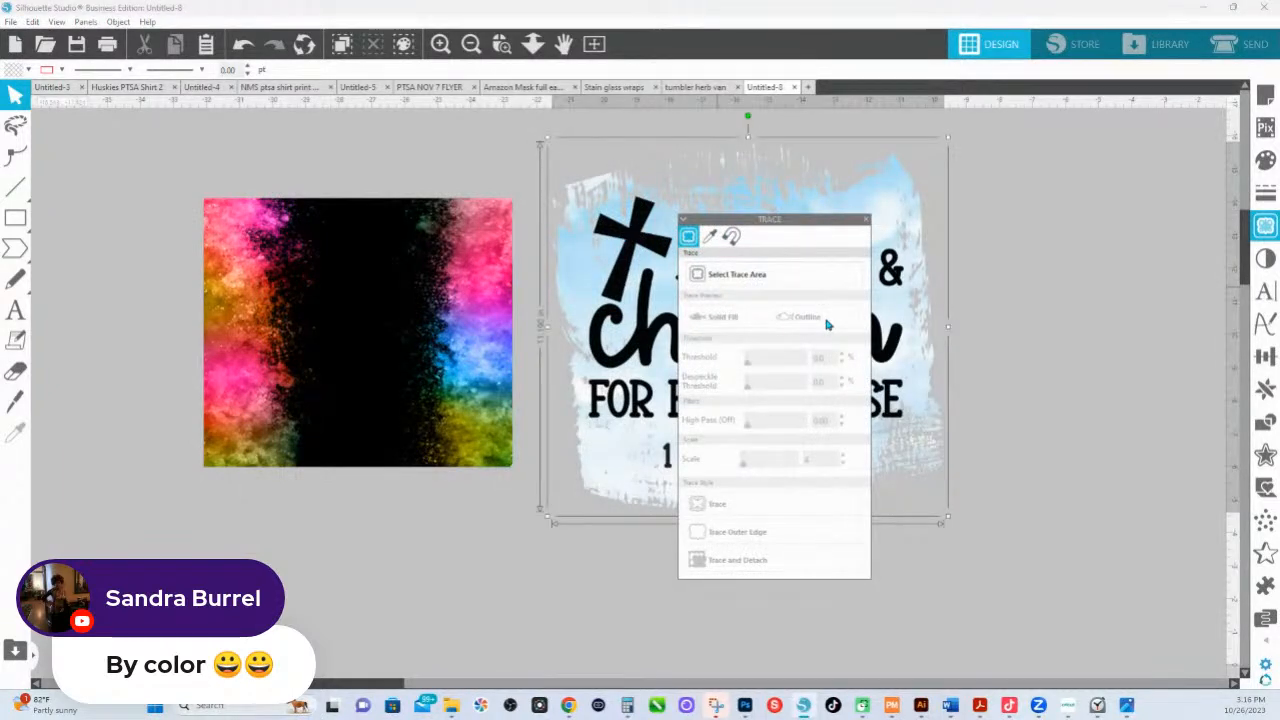
left_click_drag(760, 220, 714, 262)
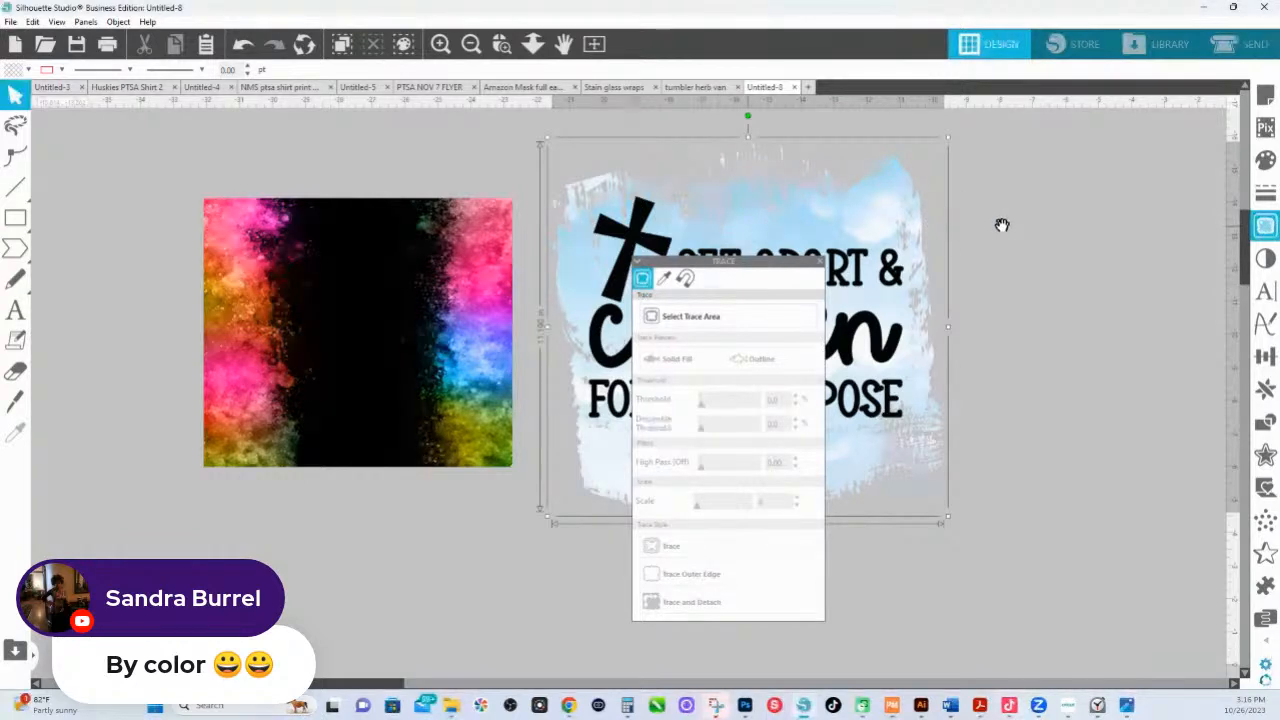
left_click(1072, 298)
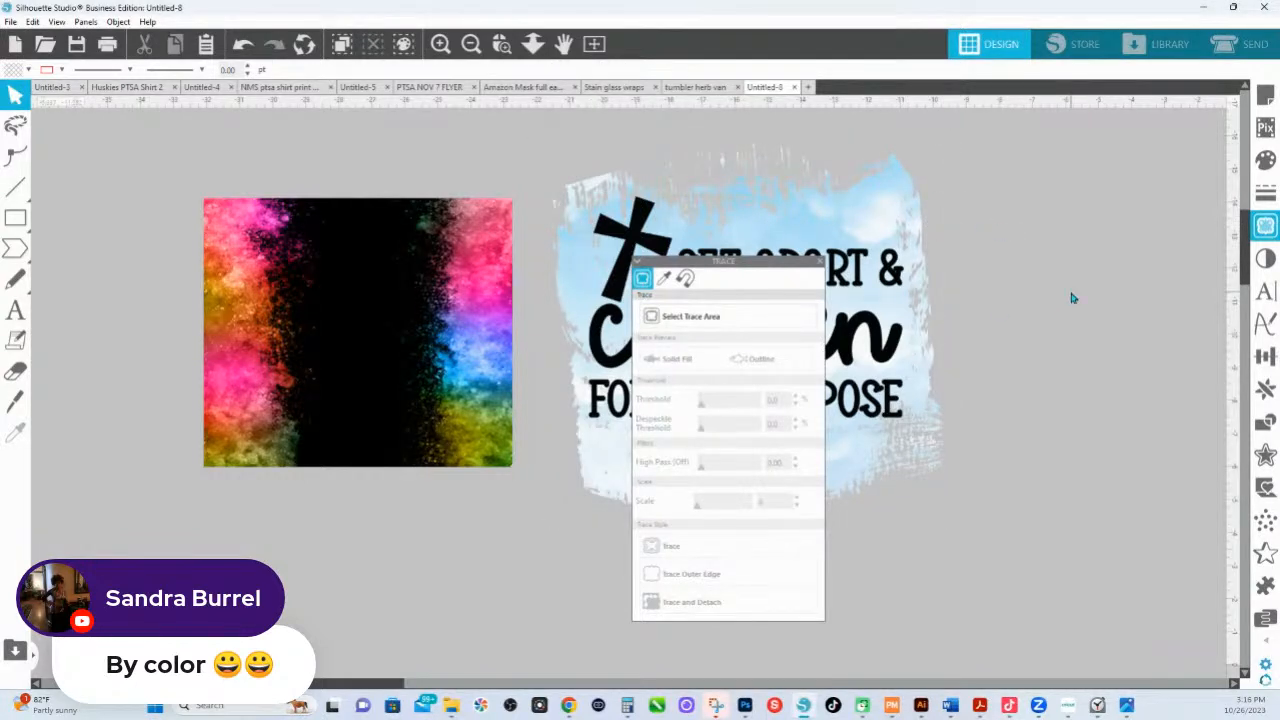
left_click_drag(601, 232, 886, 233)
left_click_drag(769, 261, 680, 236)
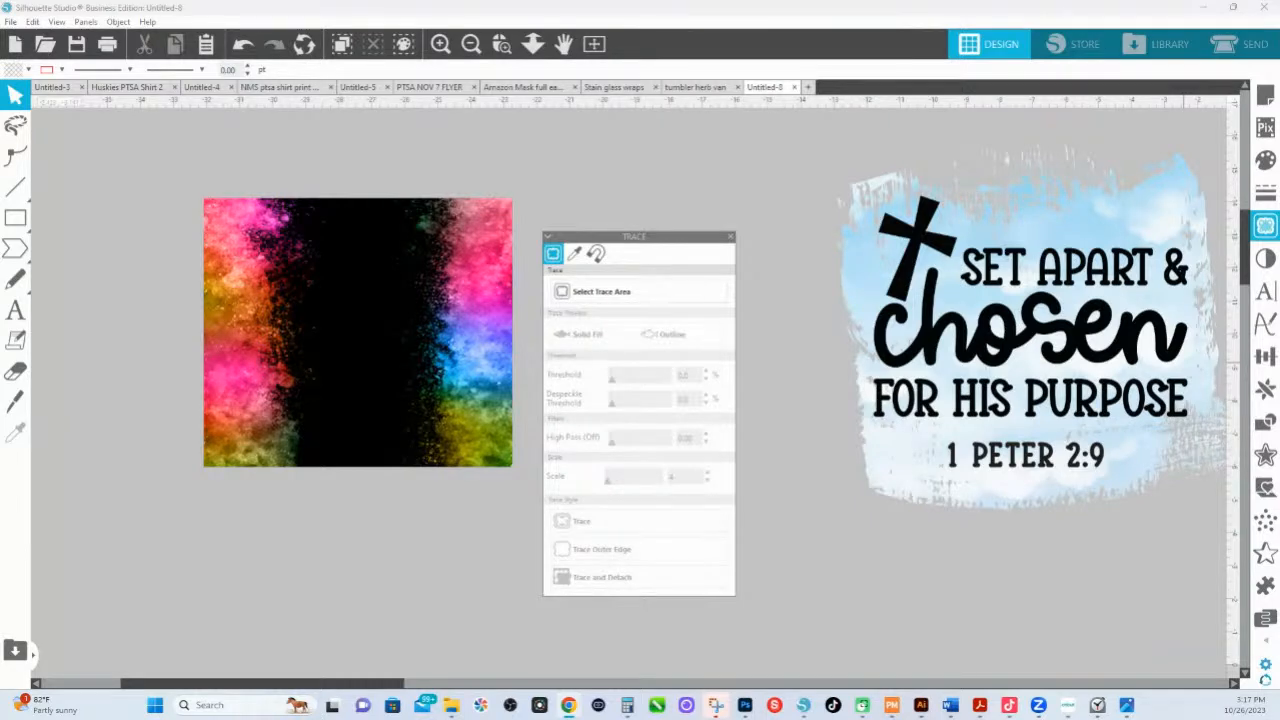
left_click_drag(1000, 362, 774, 350)
left_click(575, 253)
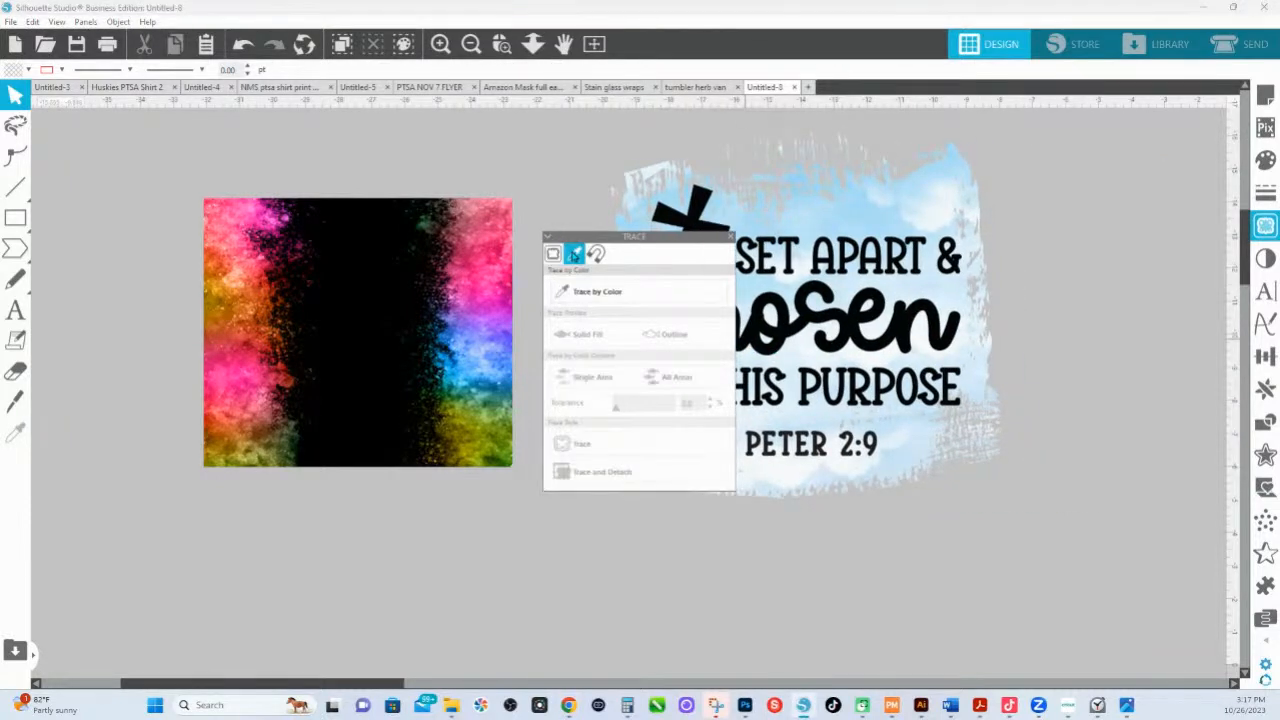
left_click(598, 292)
left_click_drag(626, 238, 485, 233)
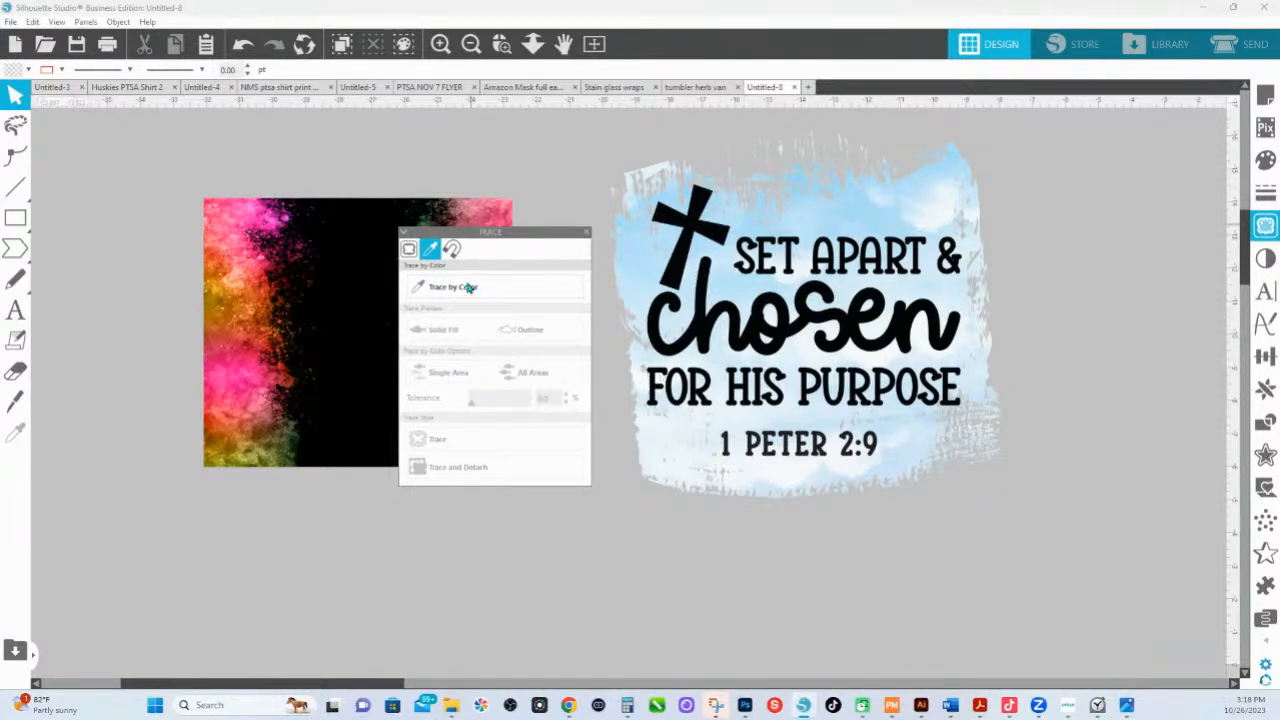
- Select a standard trace area around the Set Apart design's lettering and cross, and trace it
left_click(408, 250)
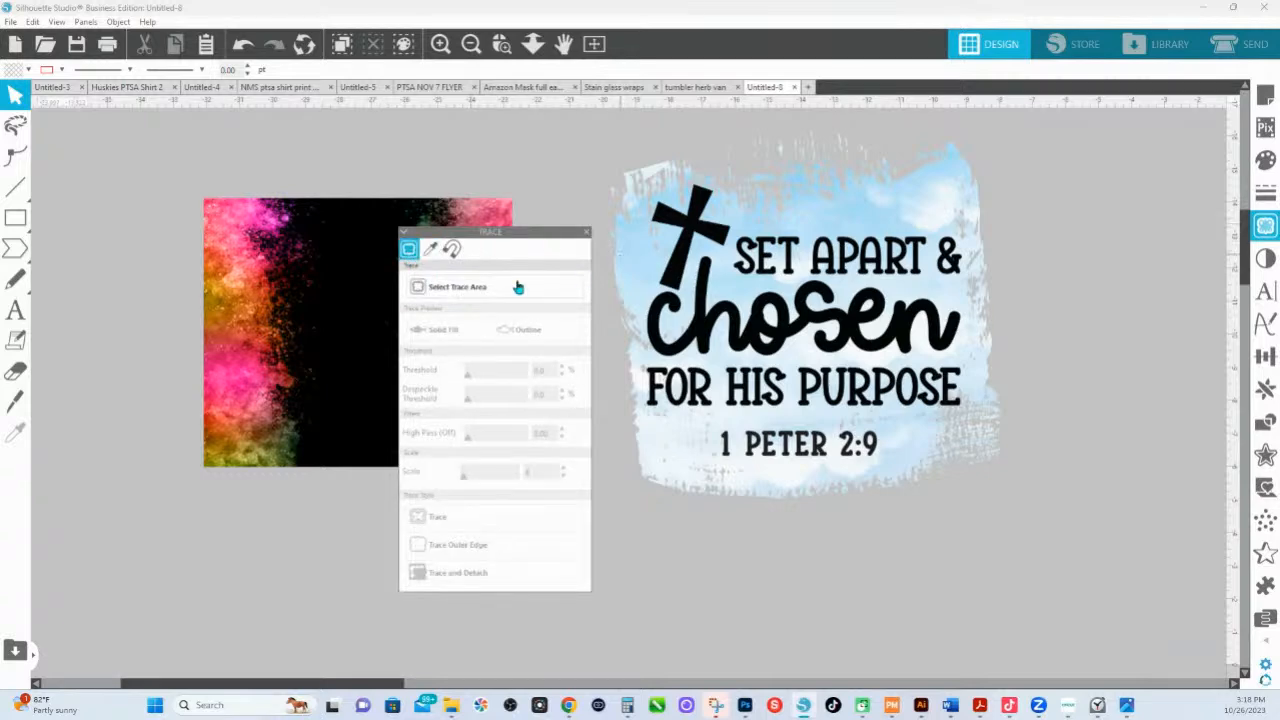
left_click_drag(697, 239, 623, 234)
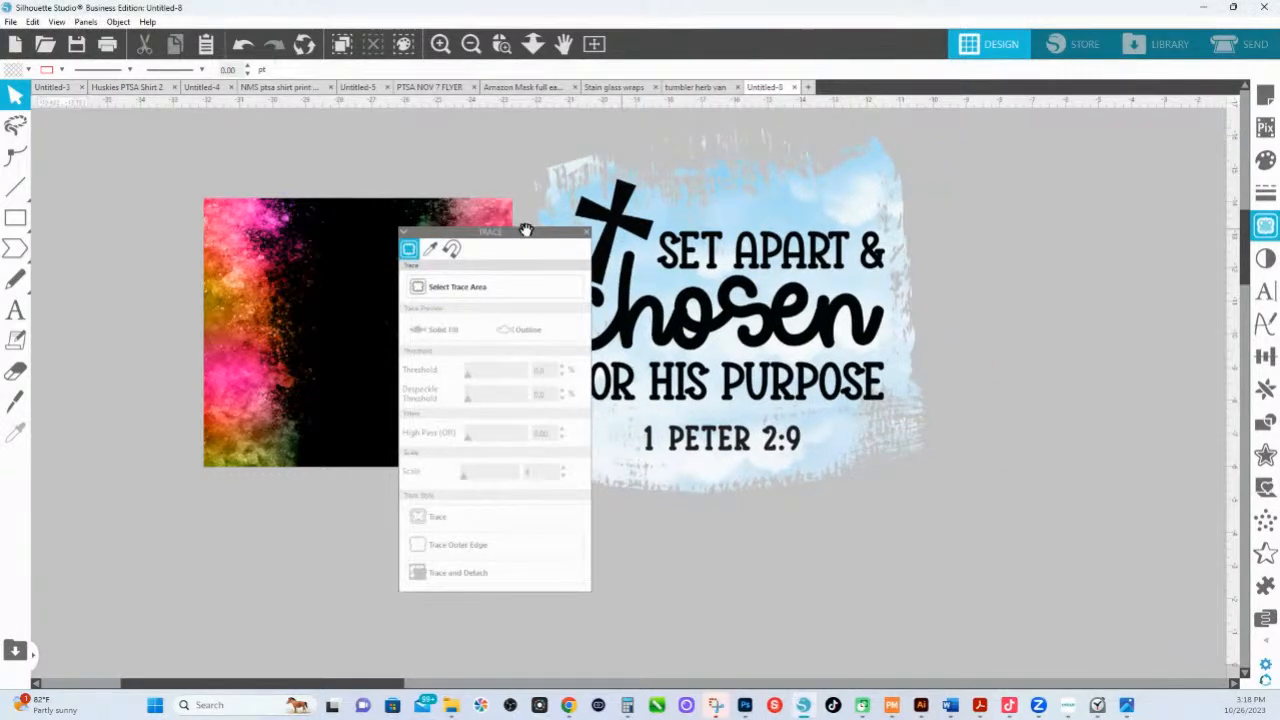
left_click_drag(520, 231, 473, 197)
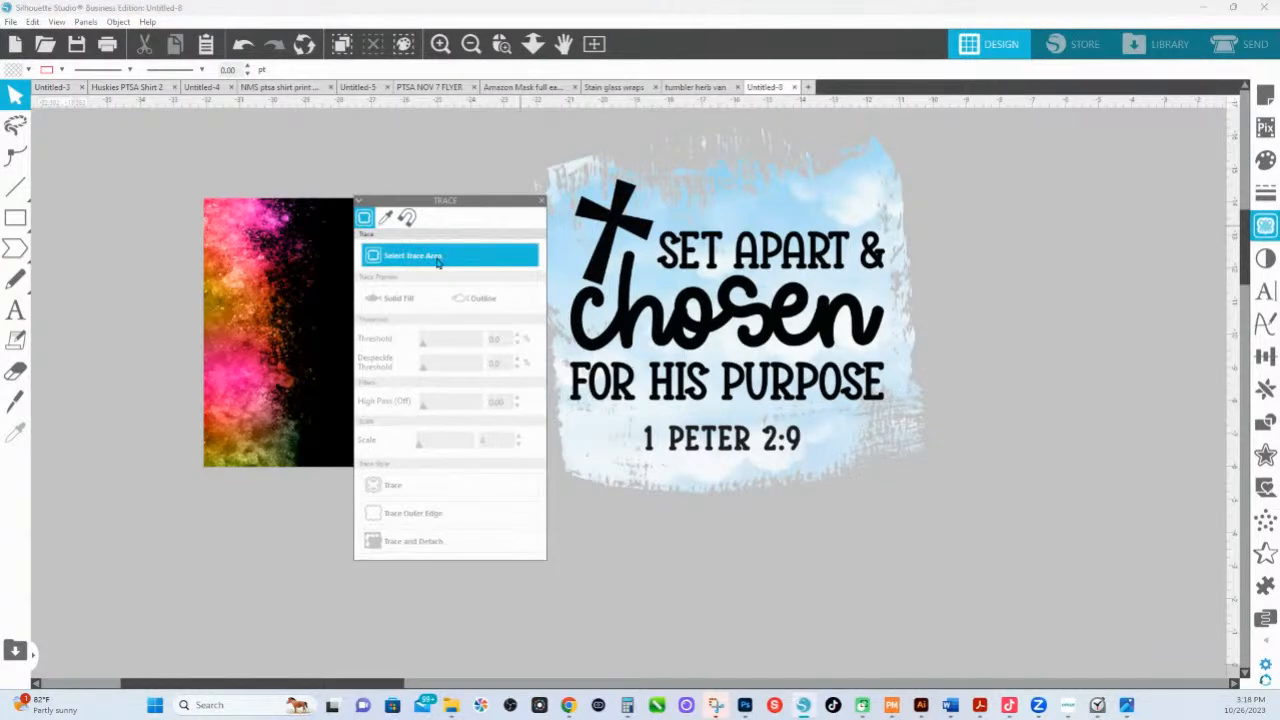
left_click(488, 257)
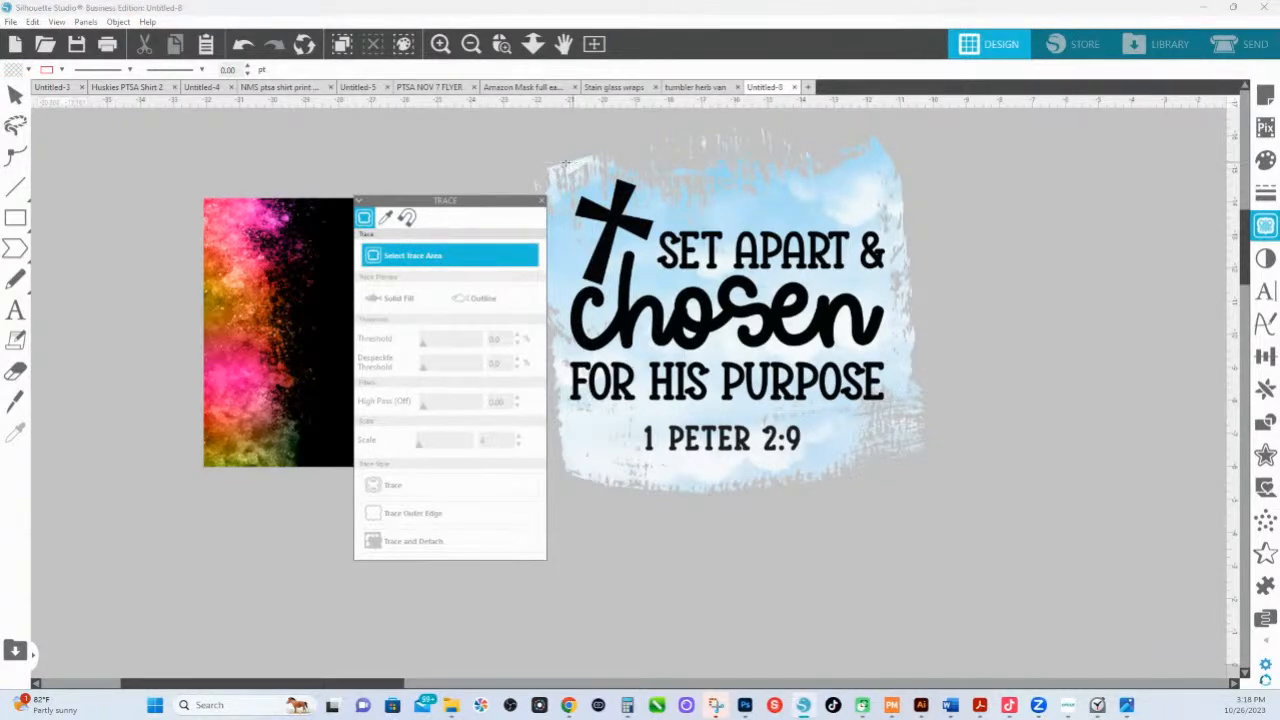
mouse_move(562, 161)
left_mouse_down()
mouse_move(794, 370)
mouse_move(906, 494)
mouse_move(900, 484)
left_mouse_up()
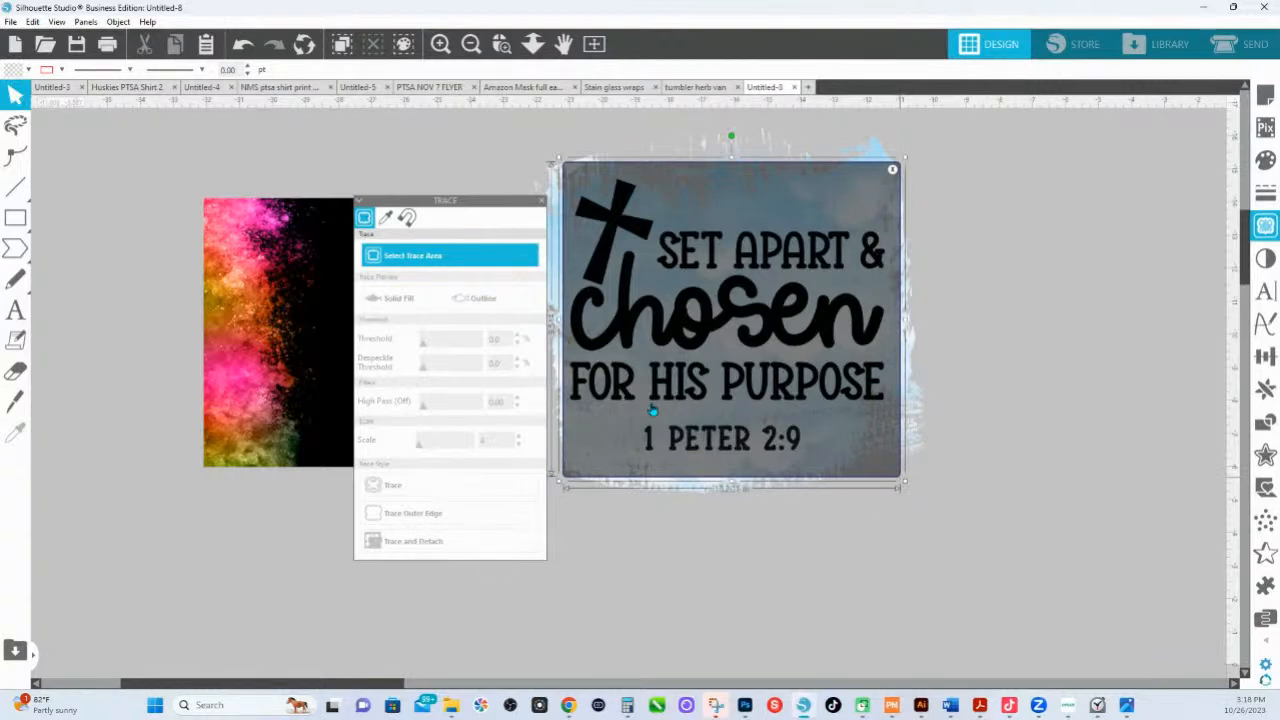
left_click(391, 486)
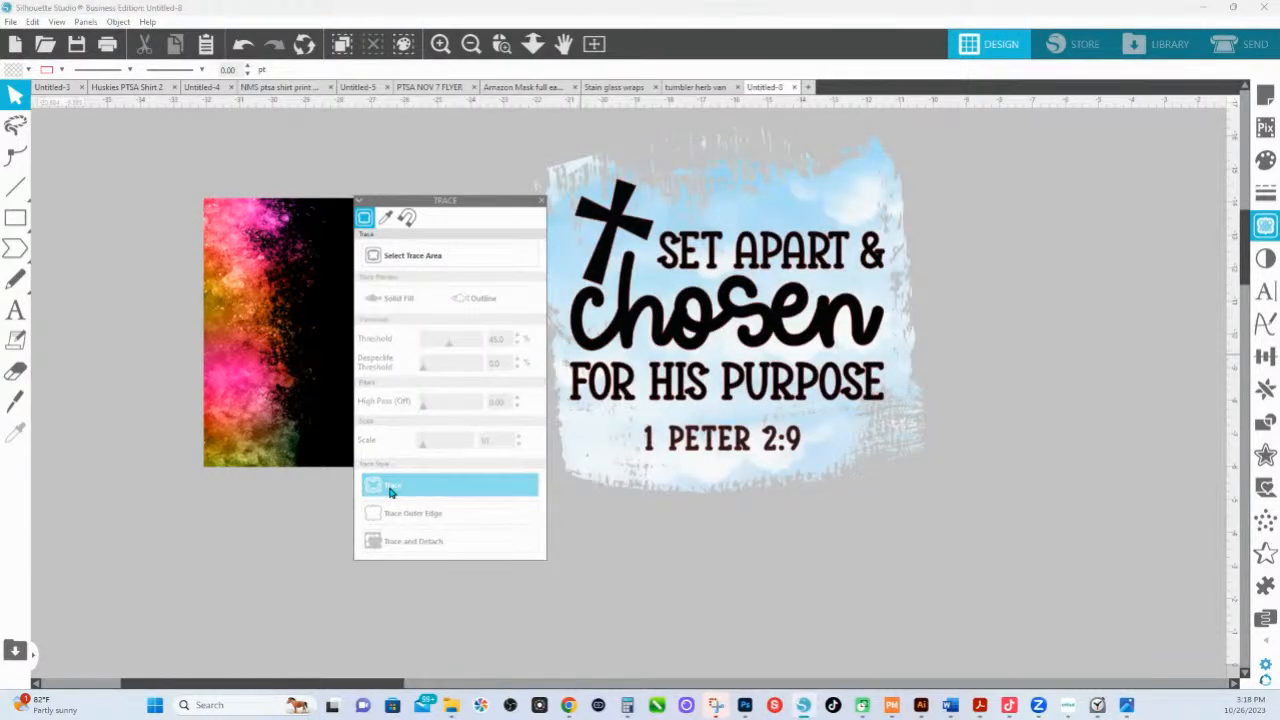
- Separate the Set Apart image from its traced outlines, placing the outlines above the image, and switch to tracing by color
mouse_move(575, 237)
left_mouse_down()
mouse_move(948, 323)
mouse_move(928, 295)
left_mouse_up()
left_click_drag(689, 337, 634, 67)
mouse_move(1016, 337)
left_mouse_down()
mouse_move(721, 332)
mouse_move(608, 300)
left_mouse_up()
left_click(576, 335)
left_click(387, 218)
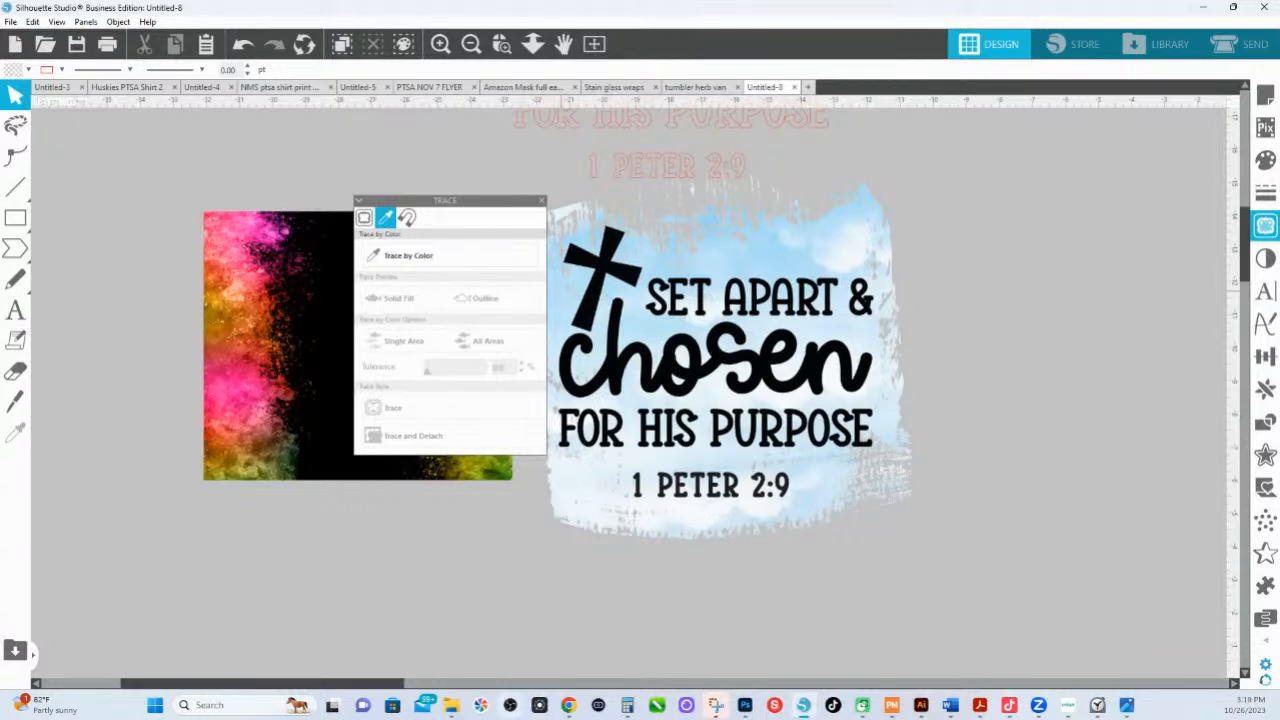
- Switch to the Silhouette America software page in Chrome, review the legacy Silhouette Studio versions offered for download, and return to Silhouette Studio
mouse_move(803, 705)
mouse_move(577, 712)
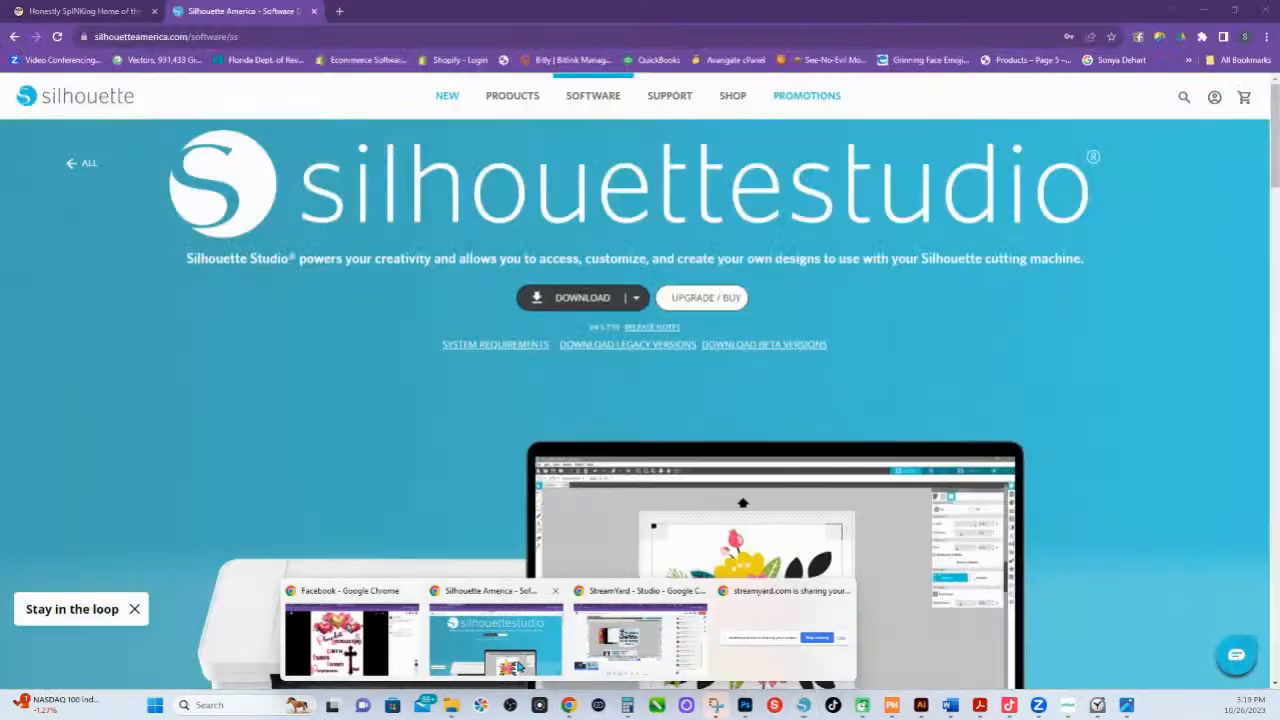
left_click(518, 668)
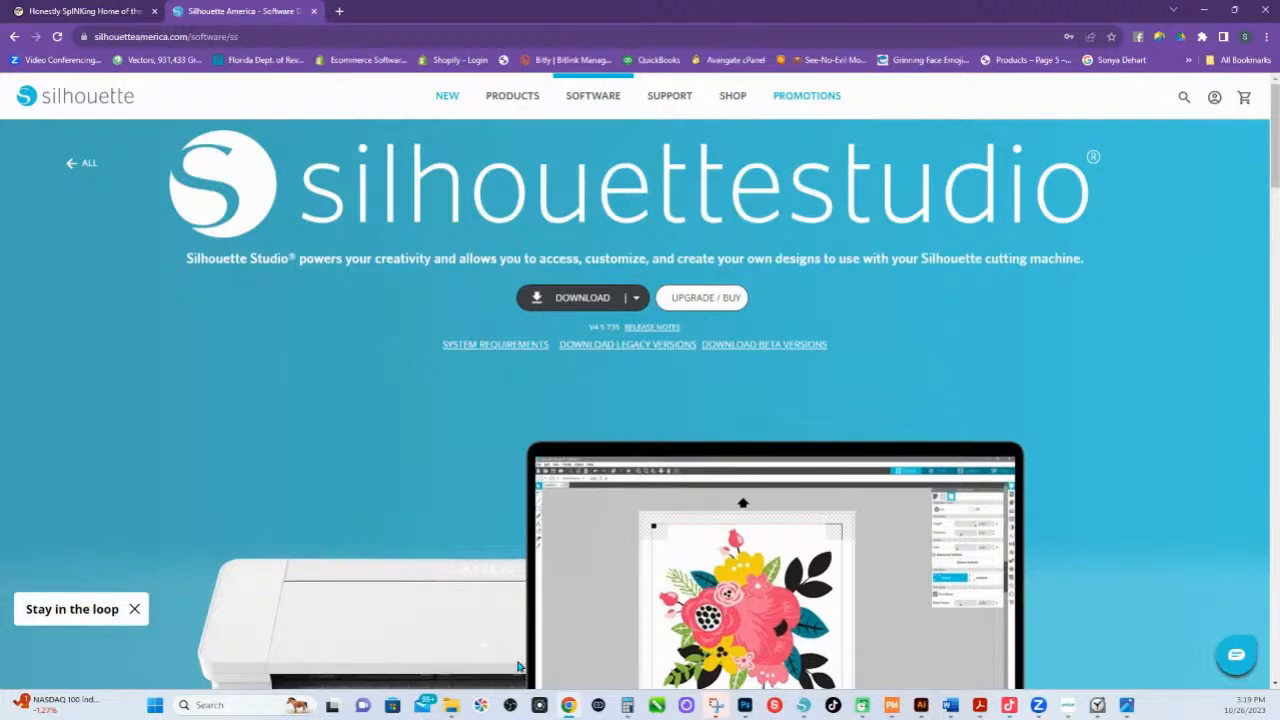
left_click(605, 345)
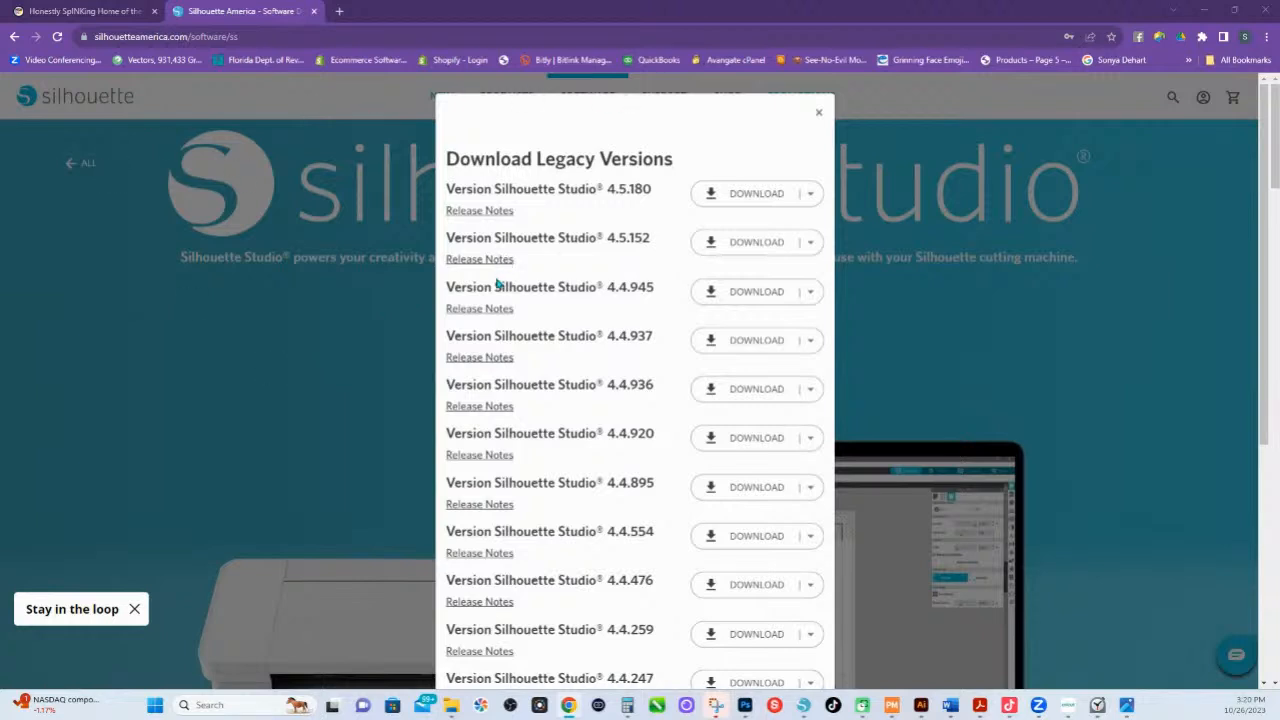
scroll(576, 370, "down", 4)
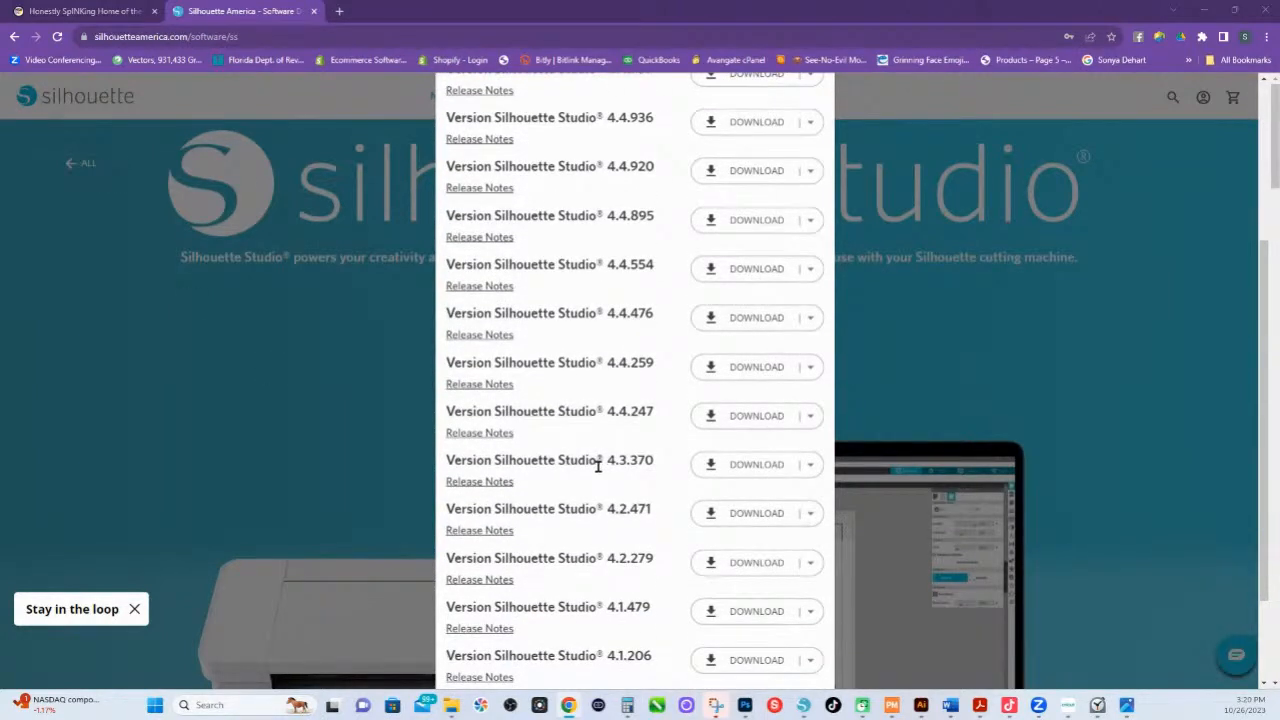
left_click(790, 472)
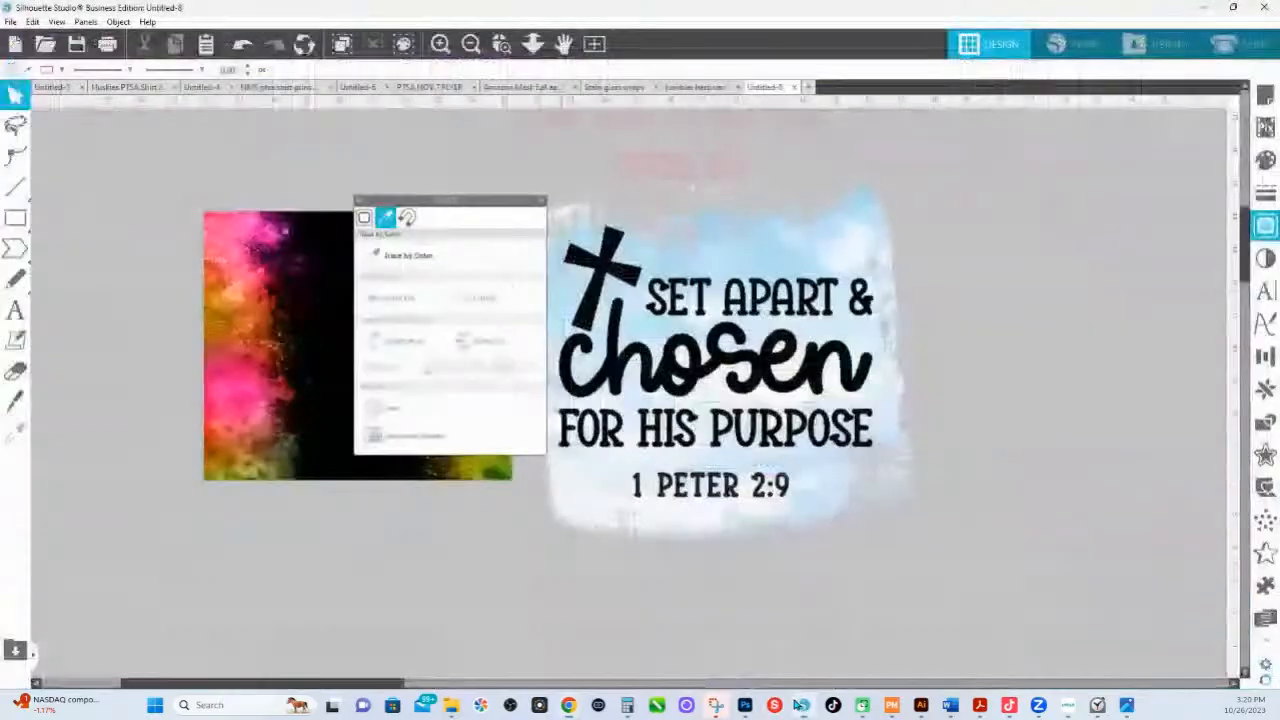
left_click(802, 705)
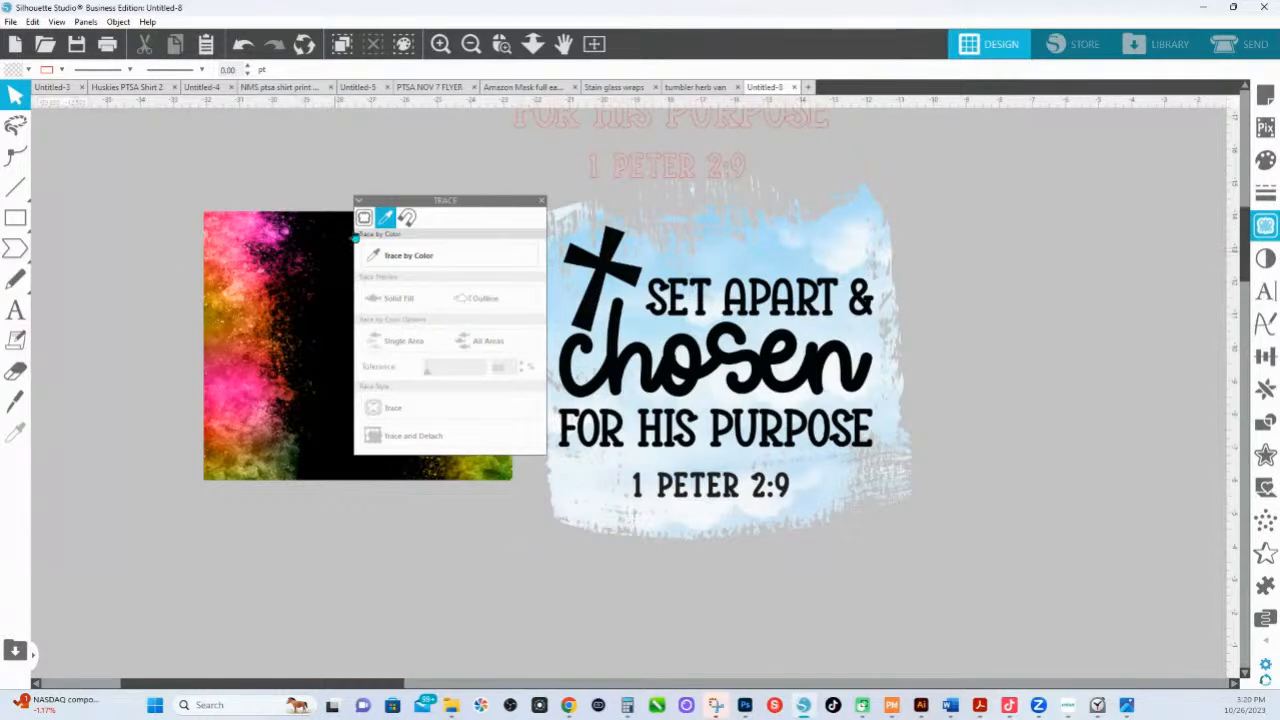
- Trace the Set Apart design by color from the black cross, using all areas and a 31% tolerance, and detach the traced parts
left_click(392, 255)
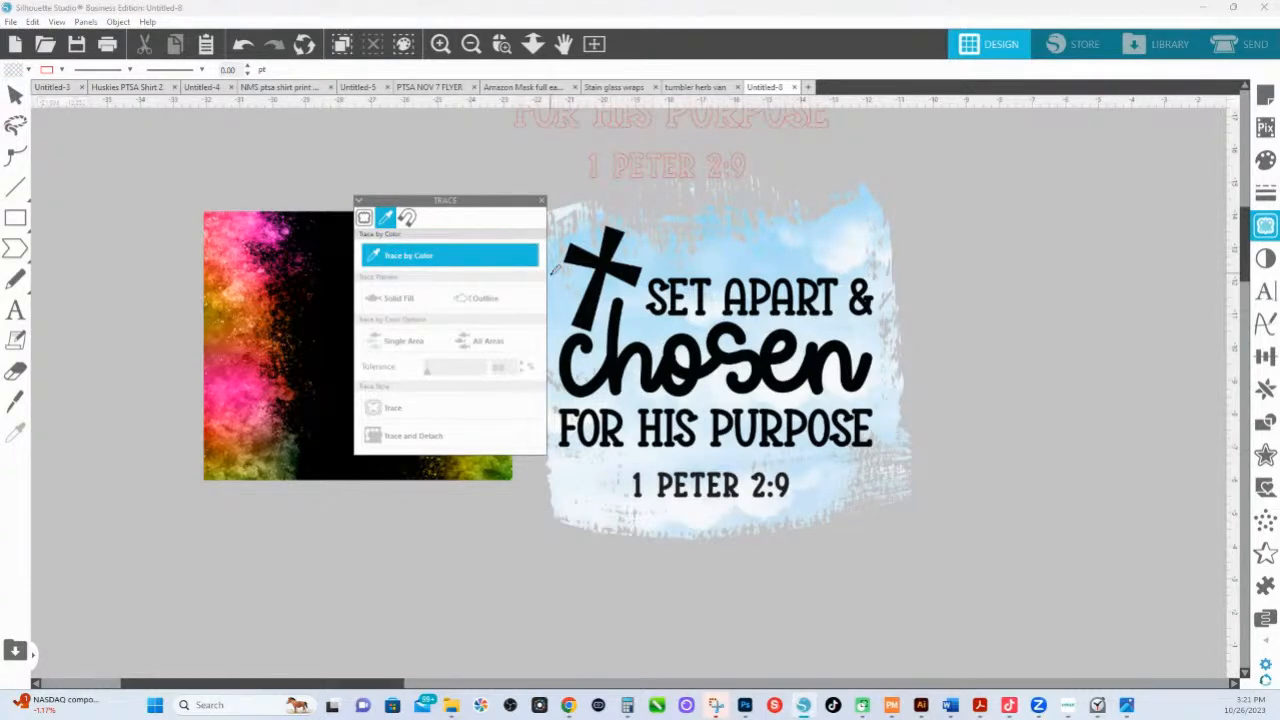
left_click(614, 240)
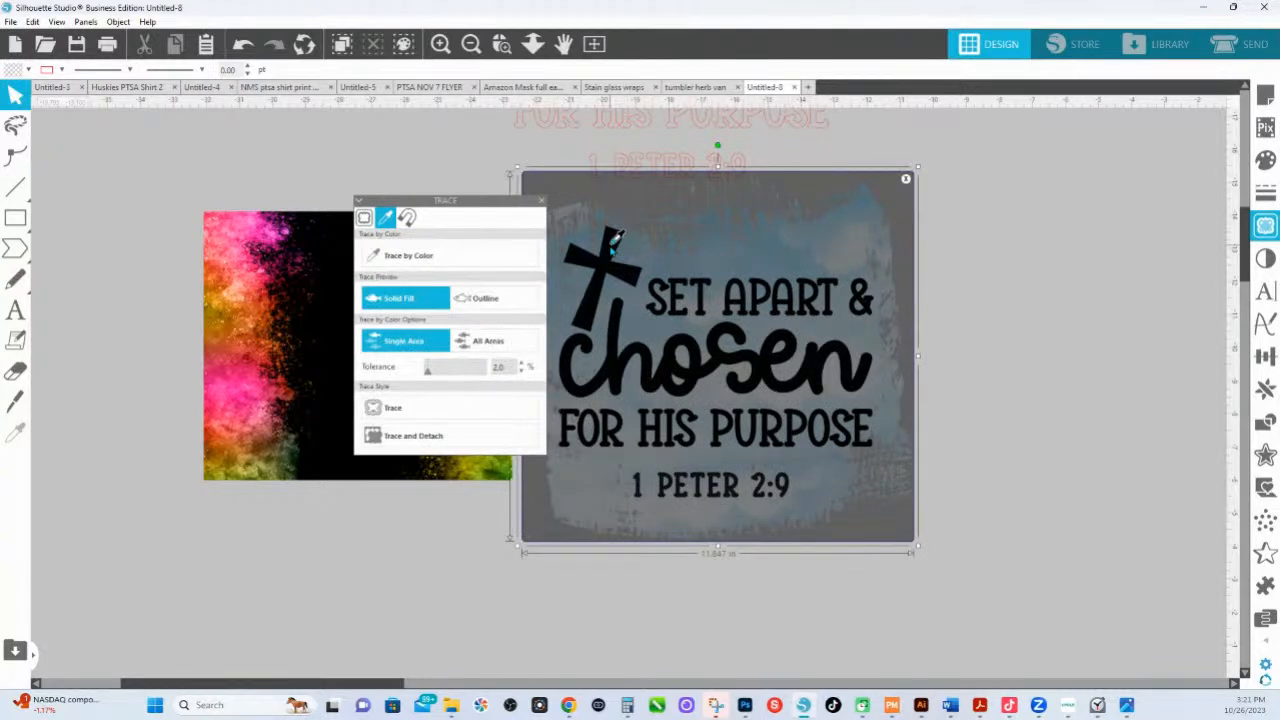
left_click(614, 239)
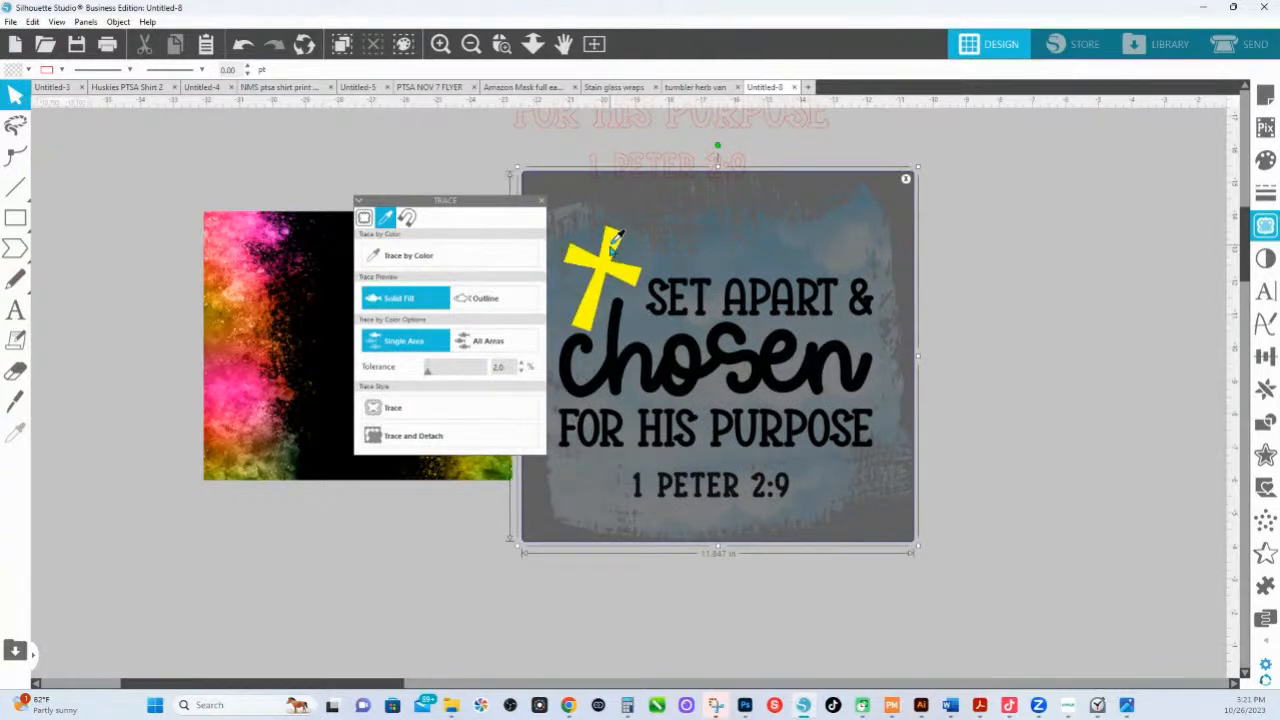
left_click(463, 345)
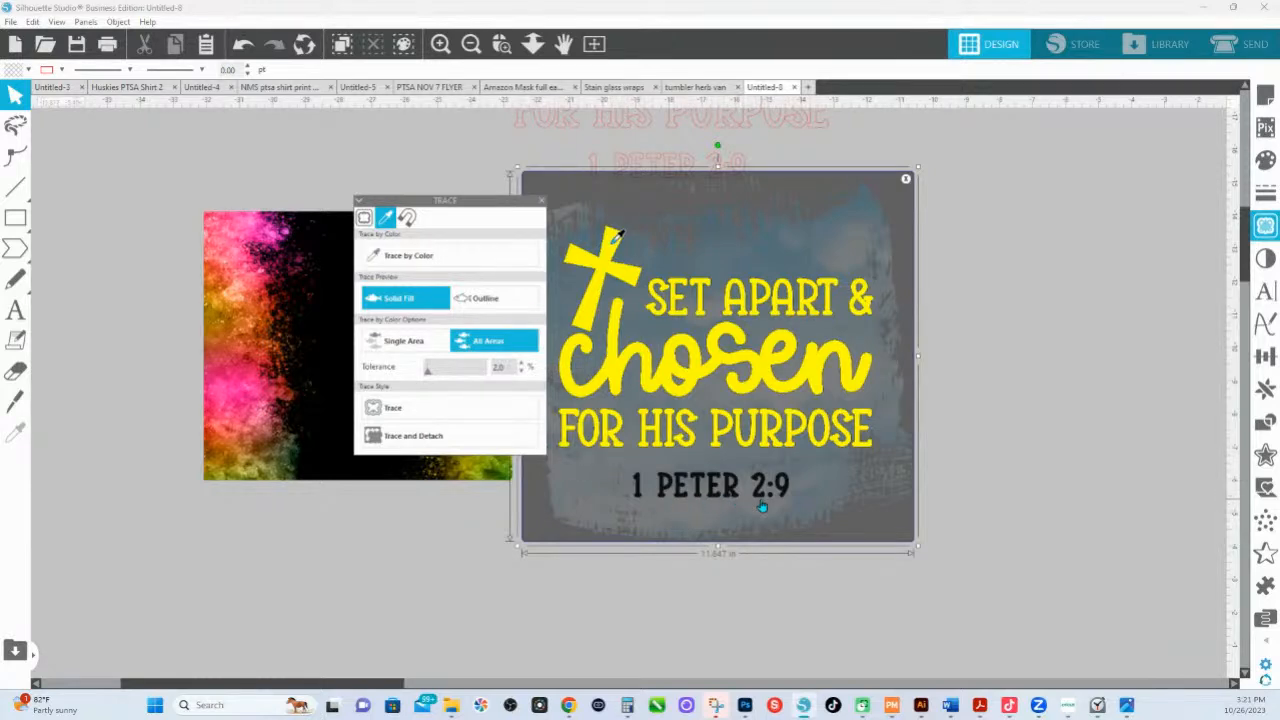
left_click_drag(428, 368, 445, 374)
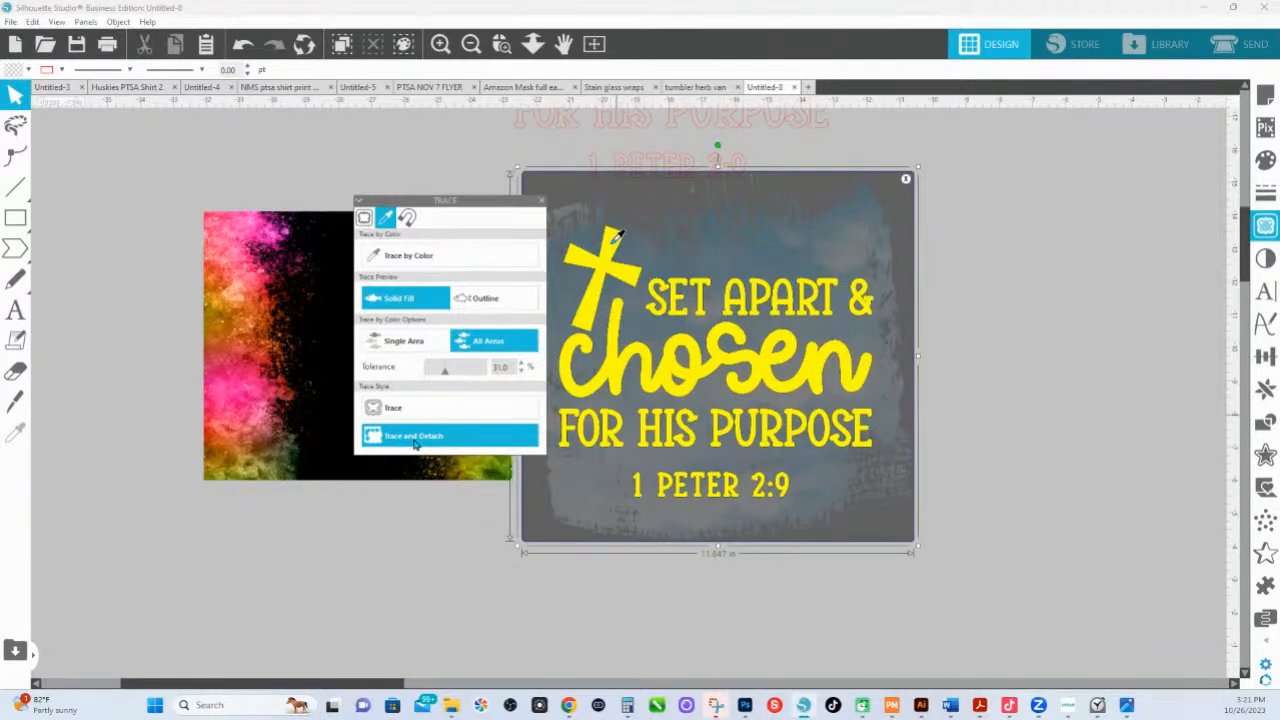
left_click(468, 448)
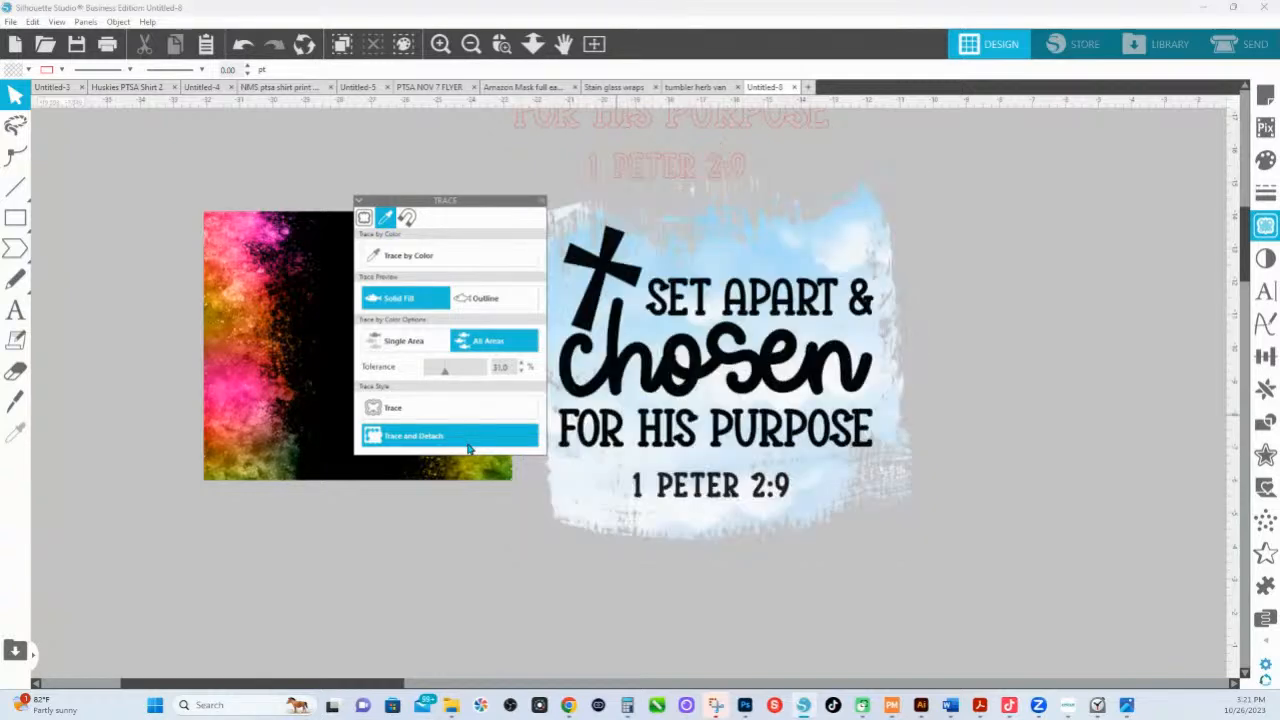
- Move the sky-blue background away from the detached black lettering and select the word "chosen"
left_click_drag(681, 258, 1020, 304)
left_click(693, 352)
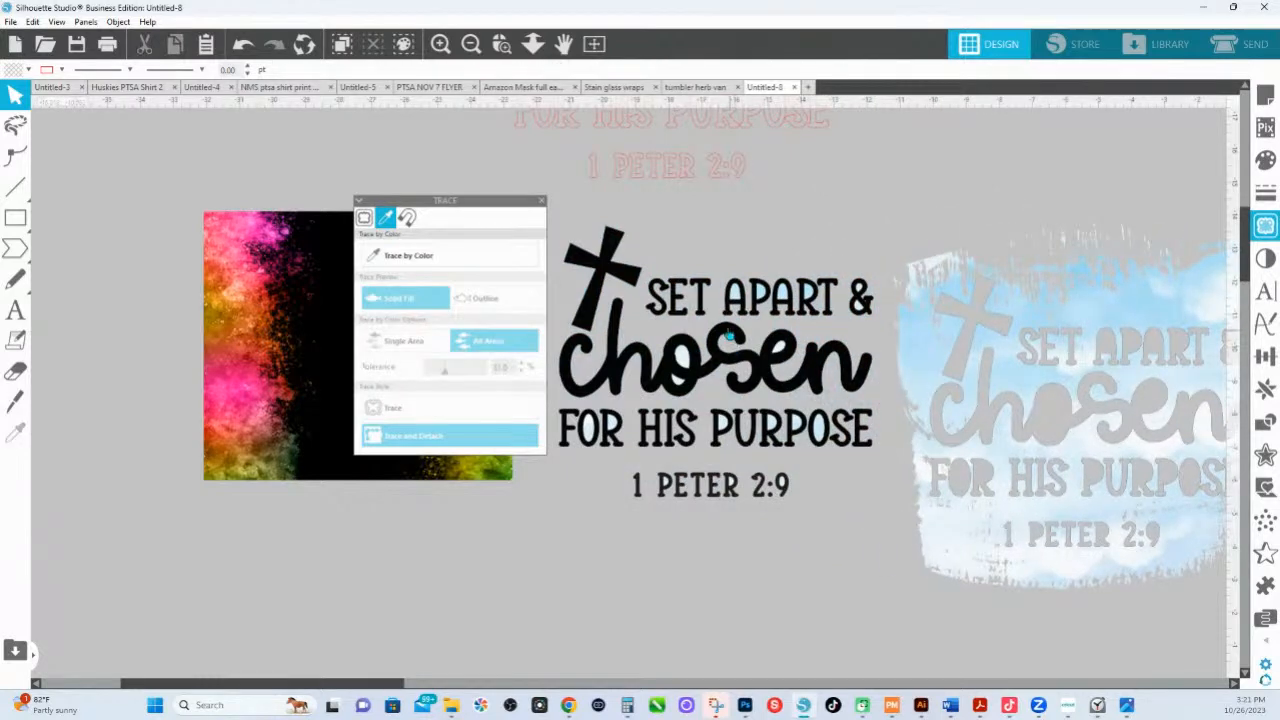
left_click(687, 362)
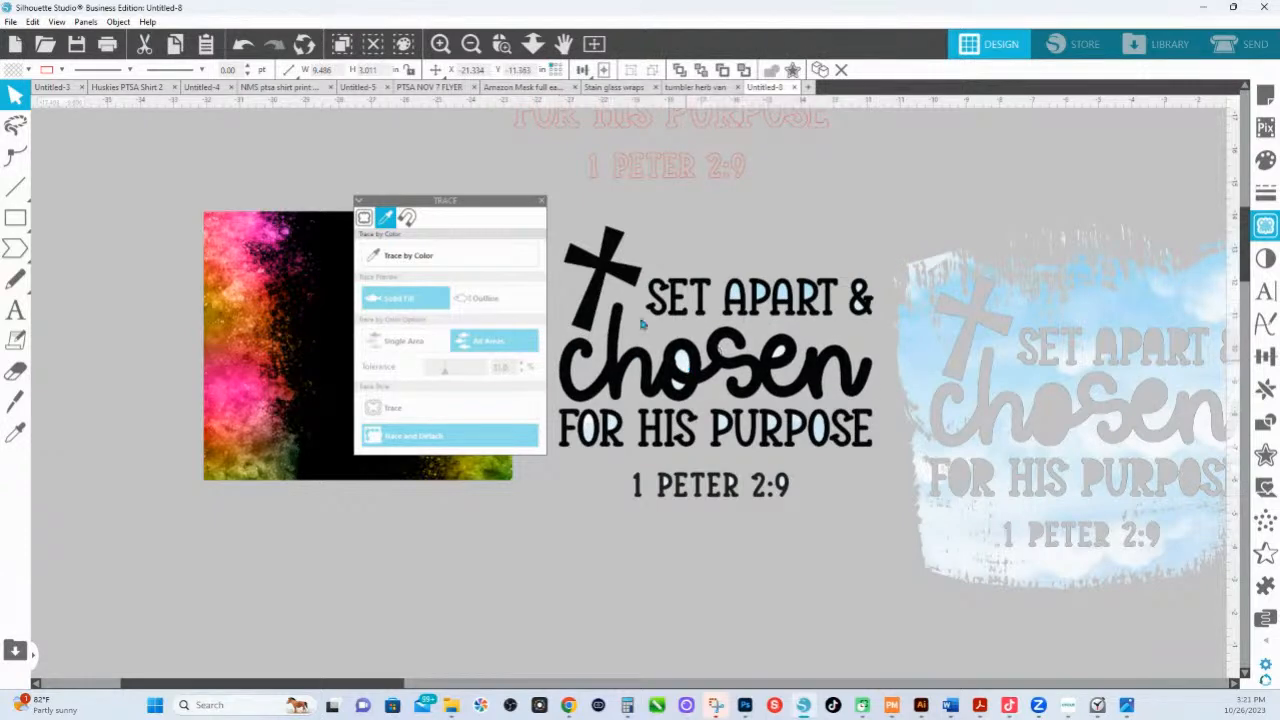
- Select the first A of APART in the detached black lettering and fill it with light orange
left_click(563, 43)
left_click(502, 43)
mouse_move(621, 258)
left_mouse_down()
mouse_move(738, 268)
mouse_move(878, 315)
left_mouse_up()
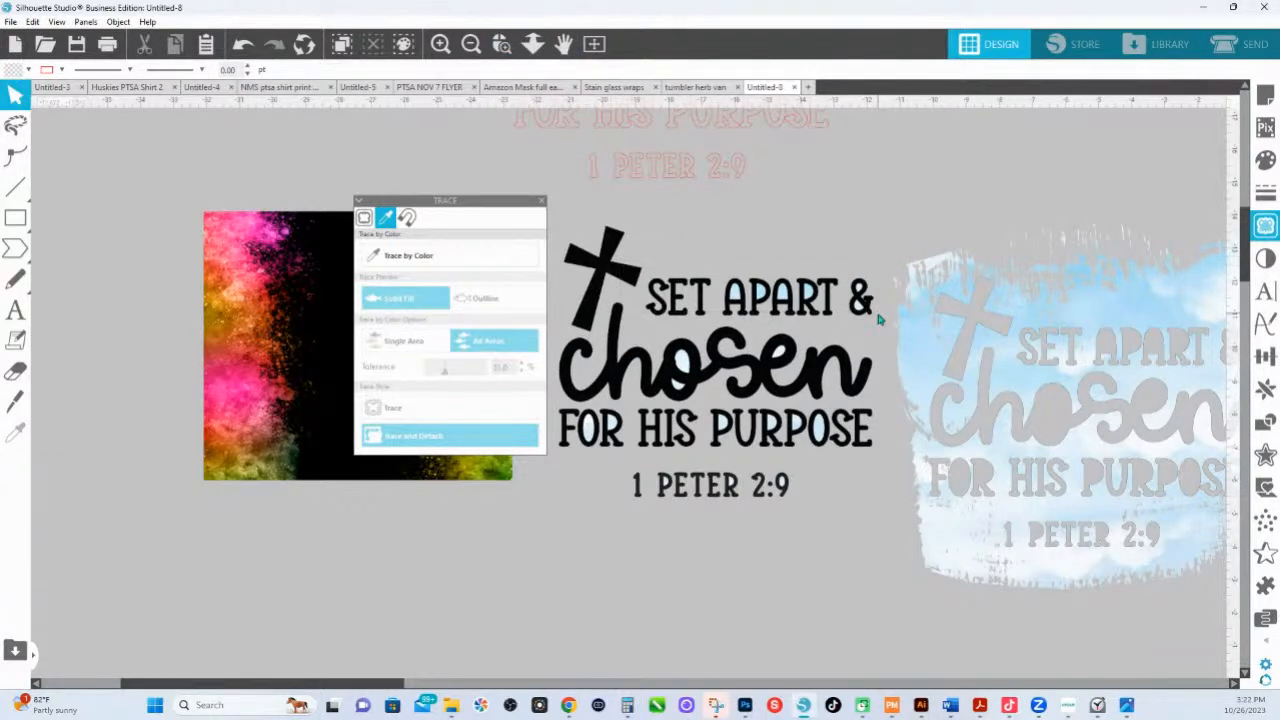
left_click(605, 432)
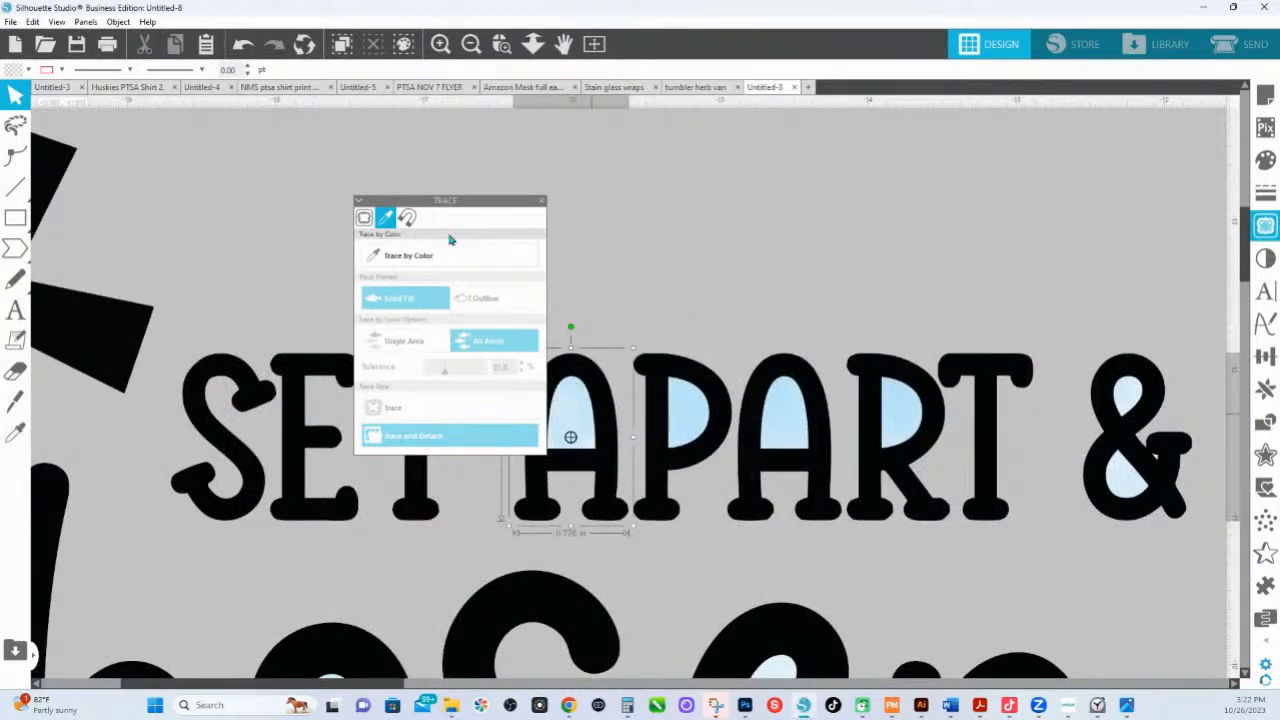
left_click_drag(456, 199, 257, 128)
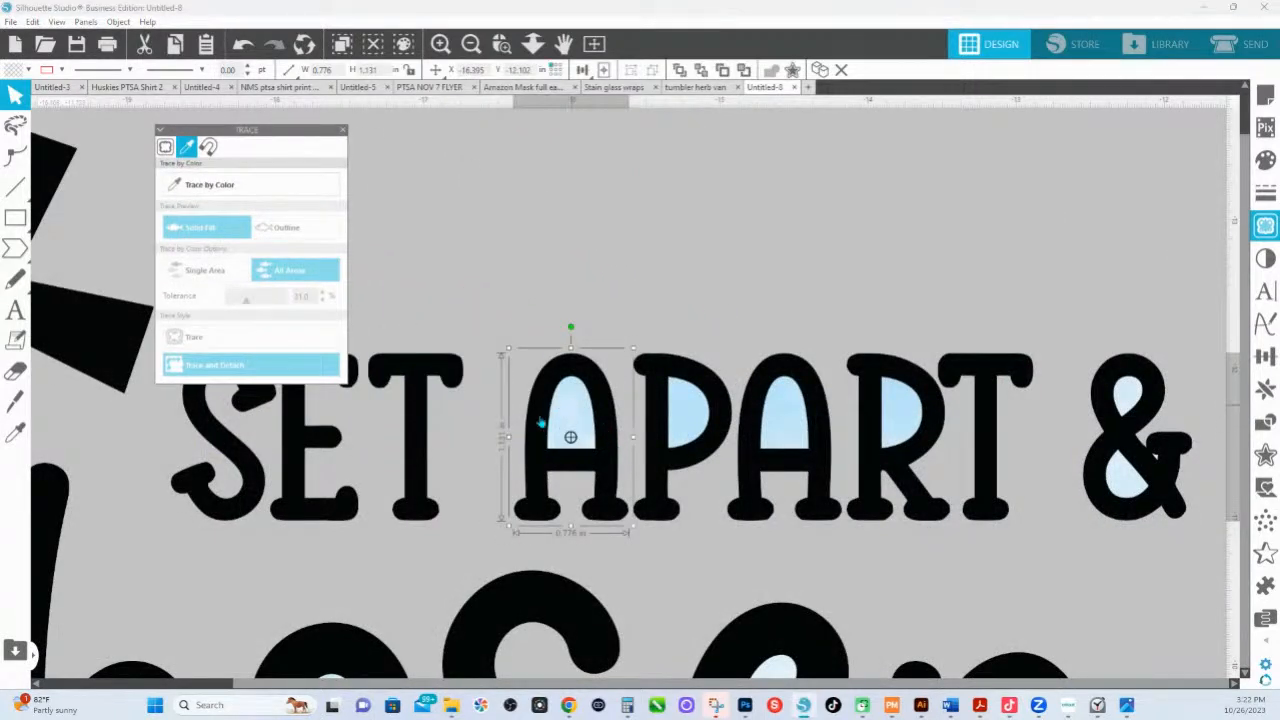
left_click(1265, 160)
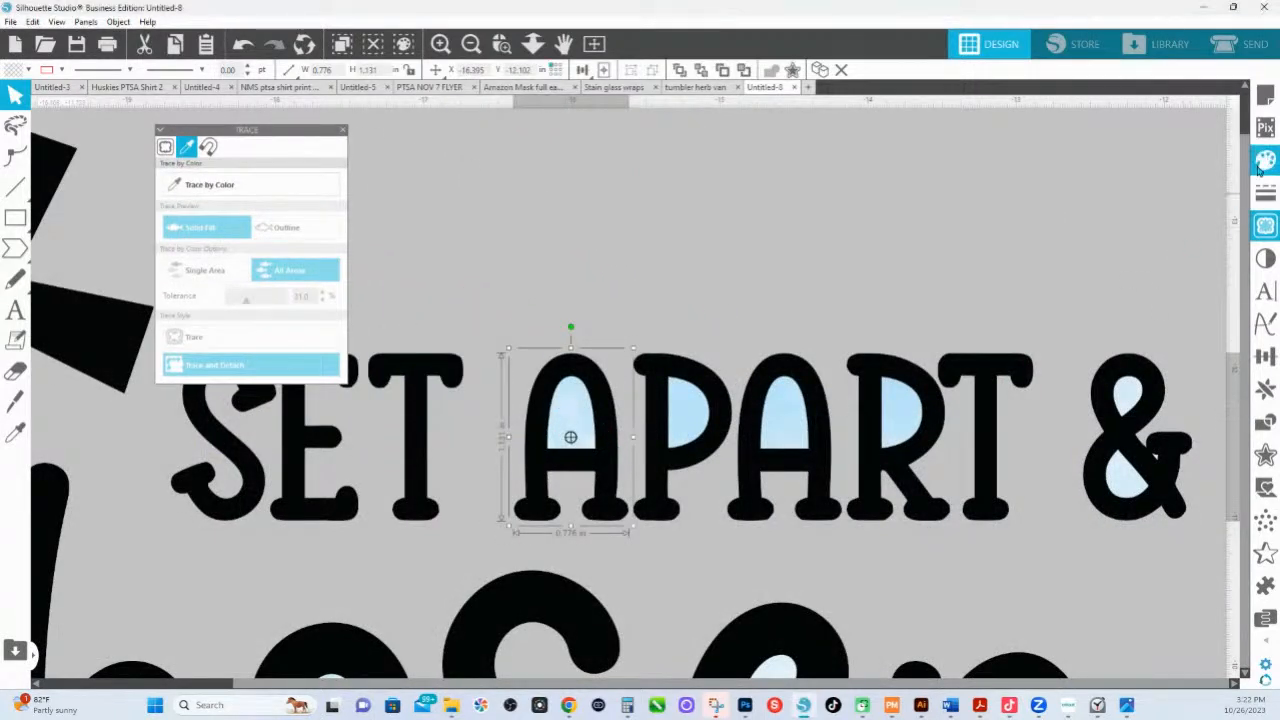
left_click(1176, 237)
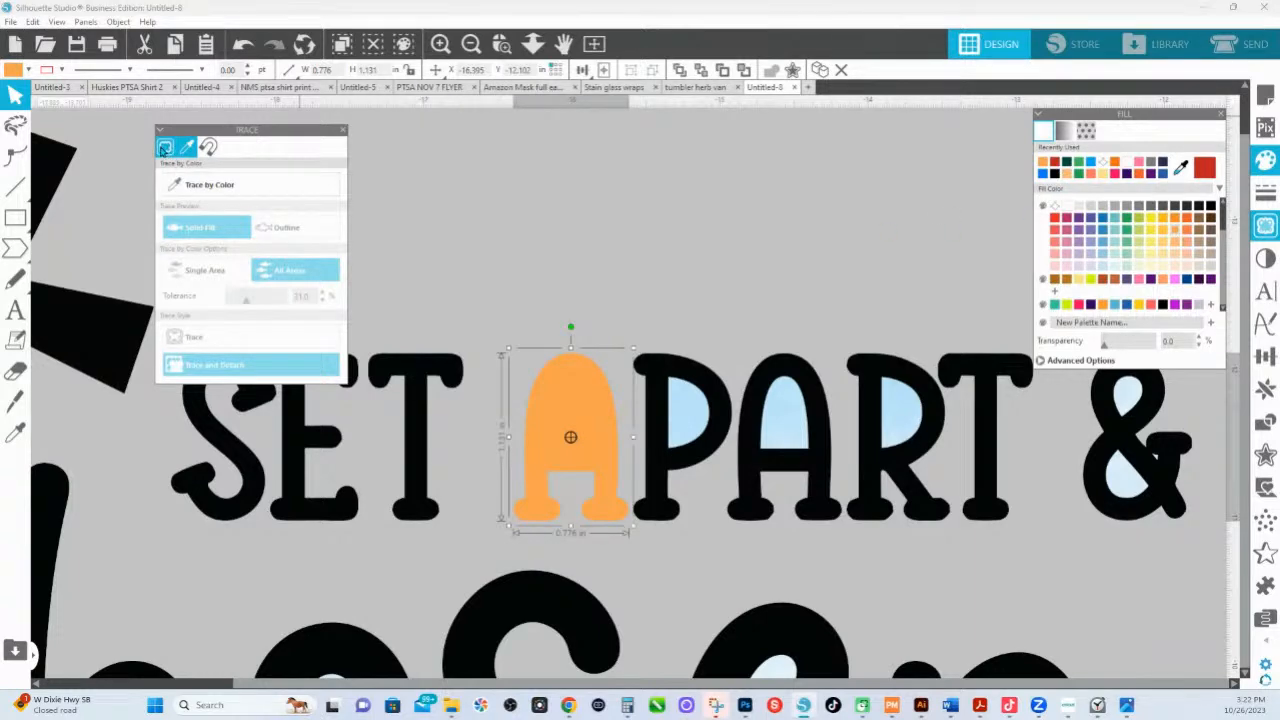
- Select the detached black lettering with the cross and delete all of its pieces, including the remaining ampersand, F and E
left_click(165, 147)
left_click(532, 43)
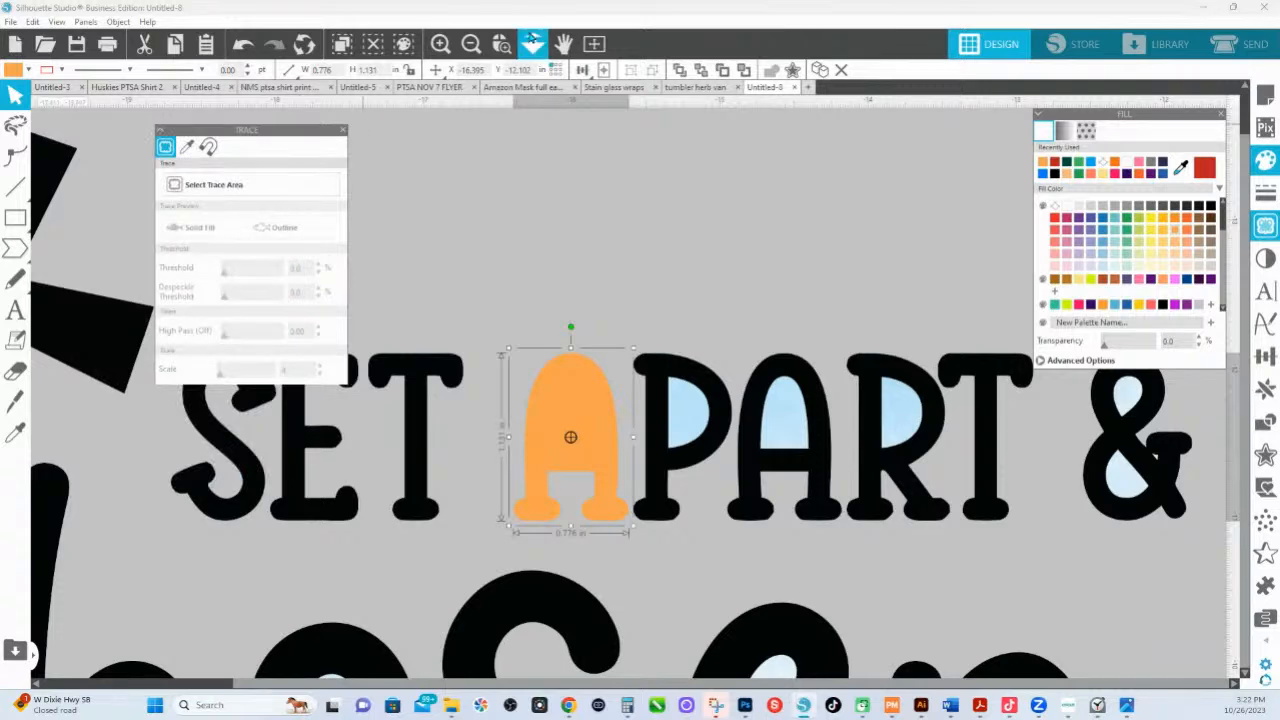
left_click_drag(554, 114, 622, 254)
left_click(511, 366)
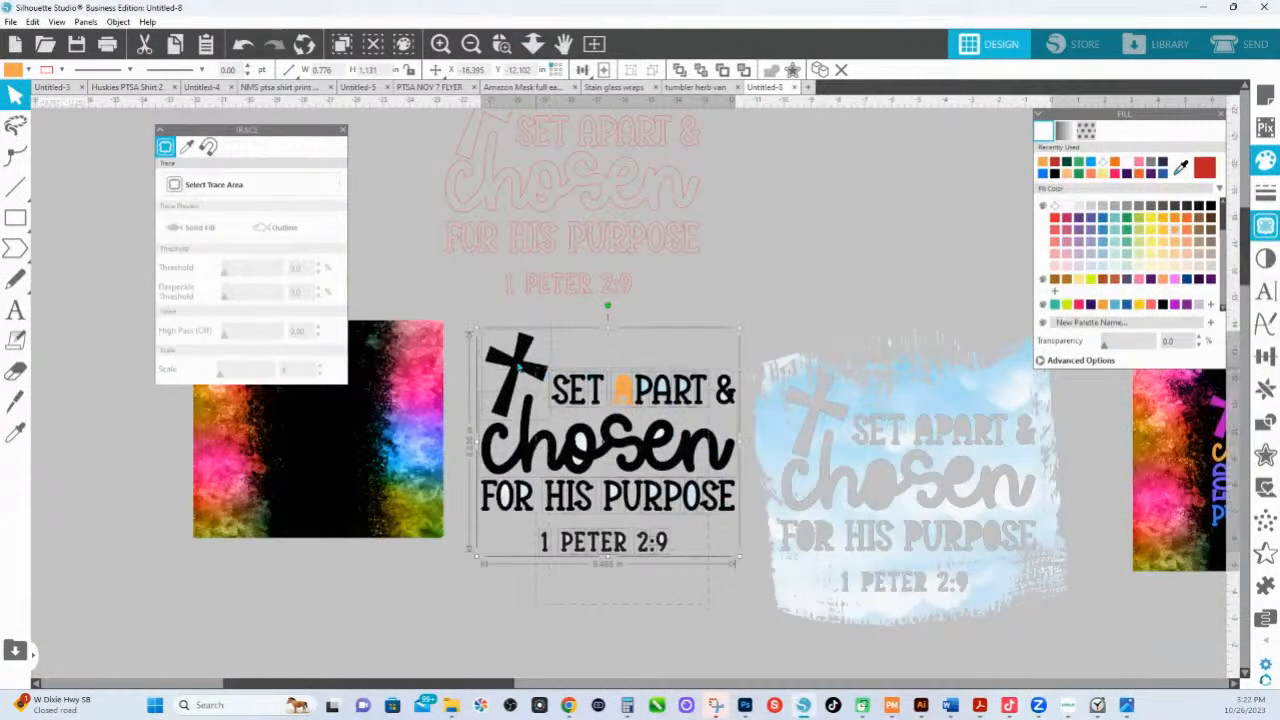
key("Delete")
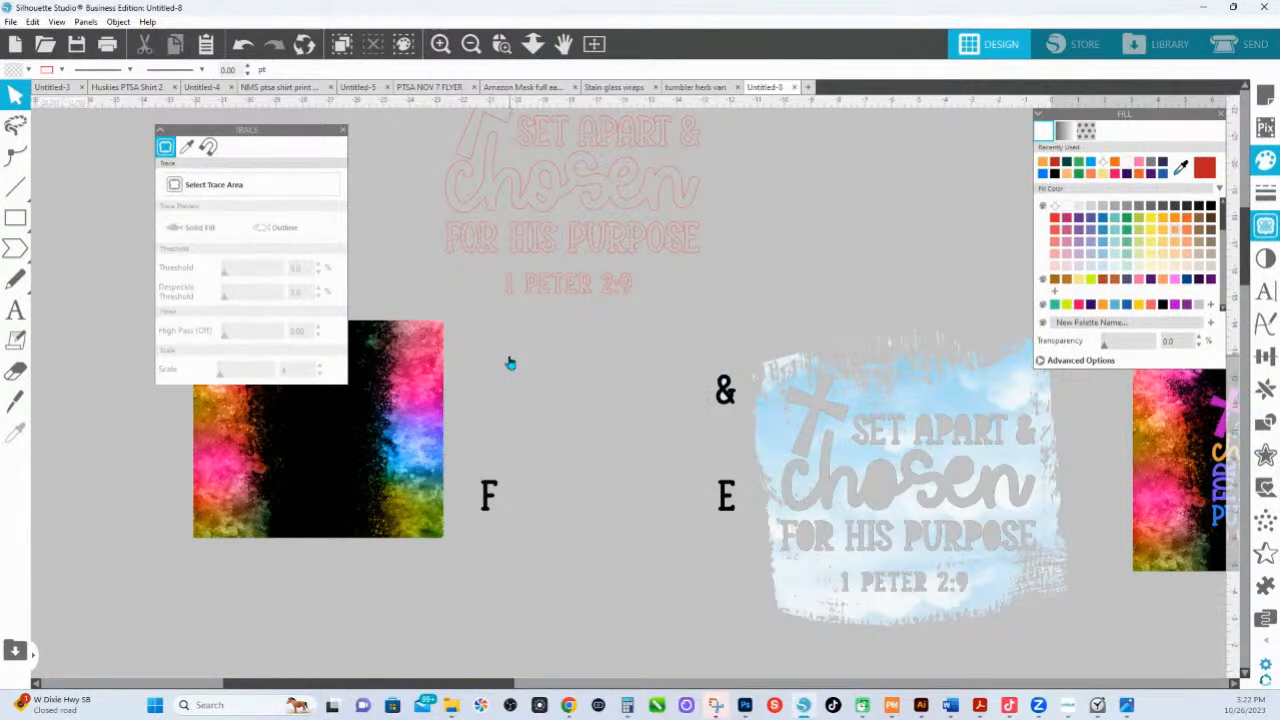
left_click_drag(474, 346, 728, 581)
key("Delete")
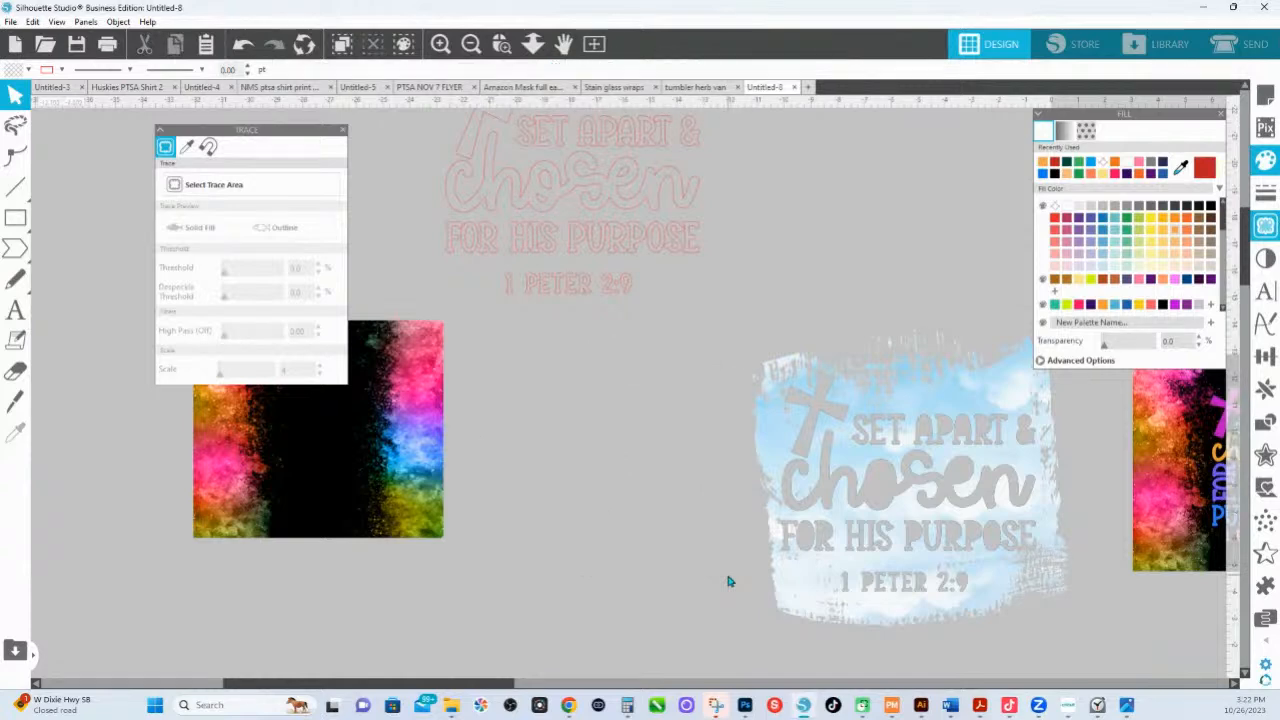
- Move the sky-blue background beside the rainbow background, release its compound path, and weld the resulting pieces
left_click(946, 433)
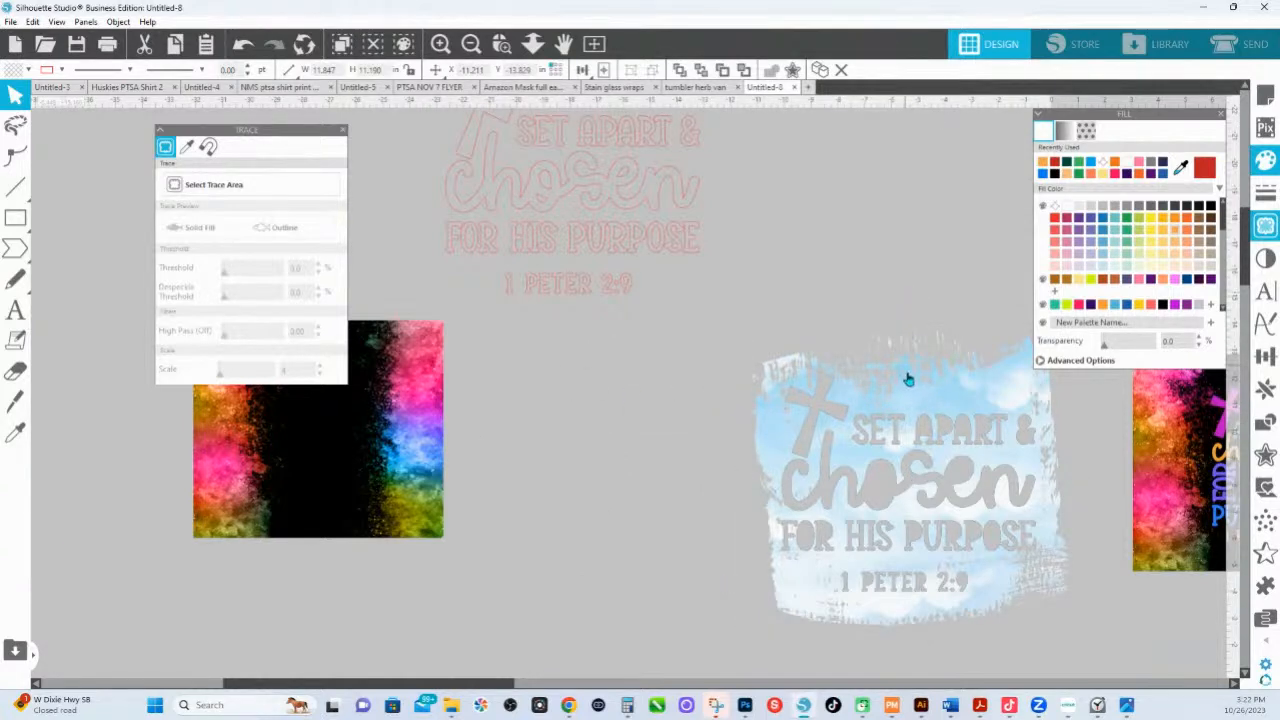
left_click_drag(992, 459, 721, 386)
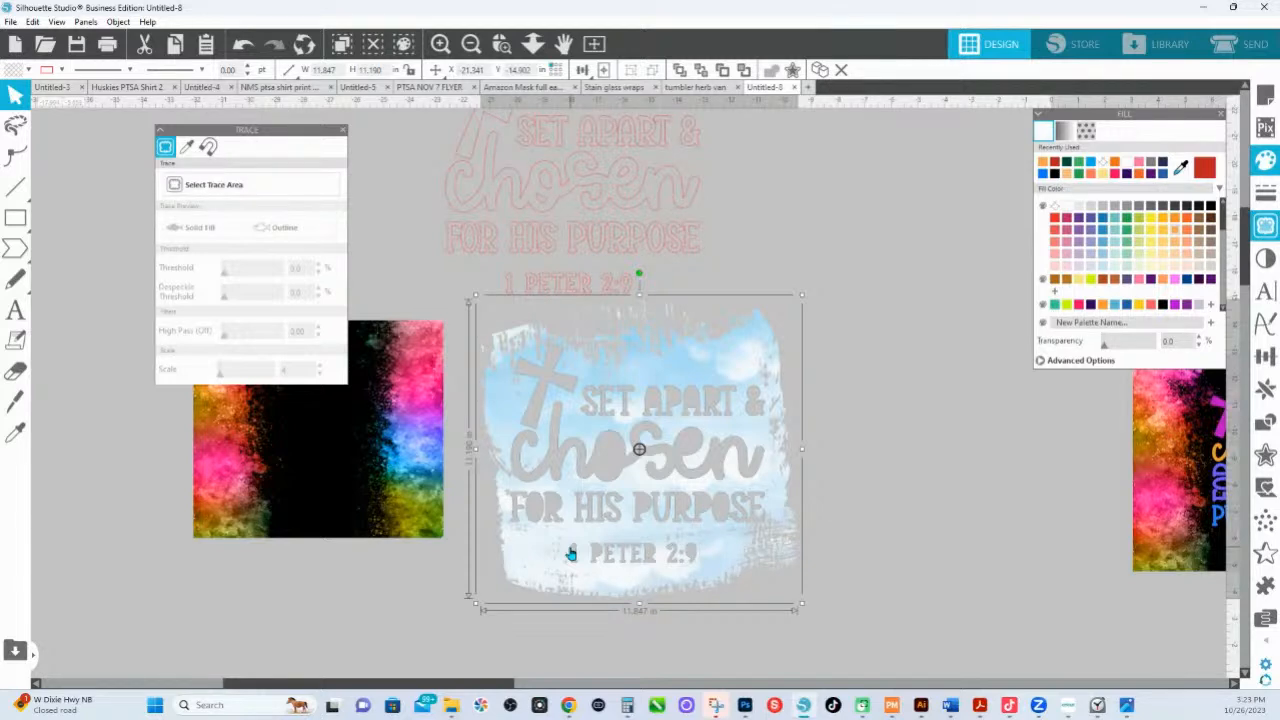
right_click(536, 384)
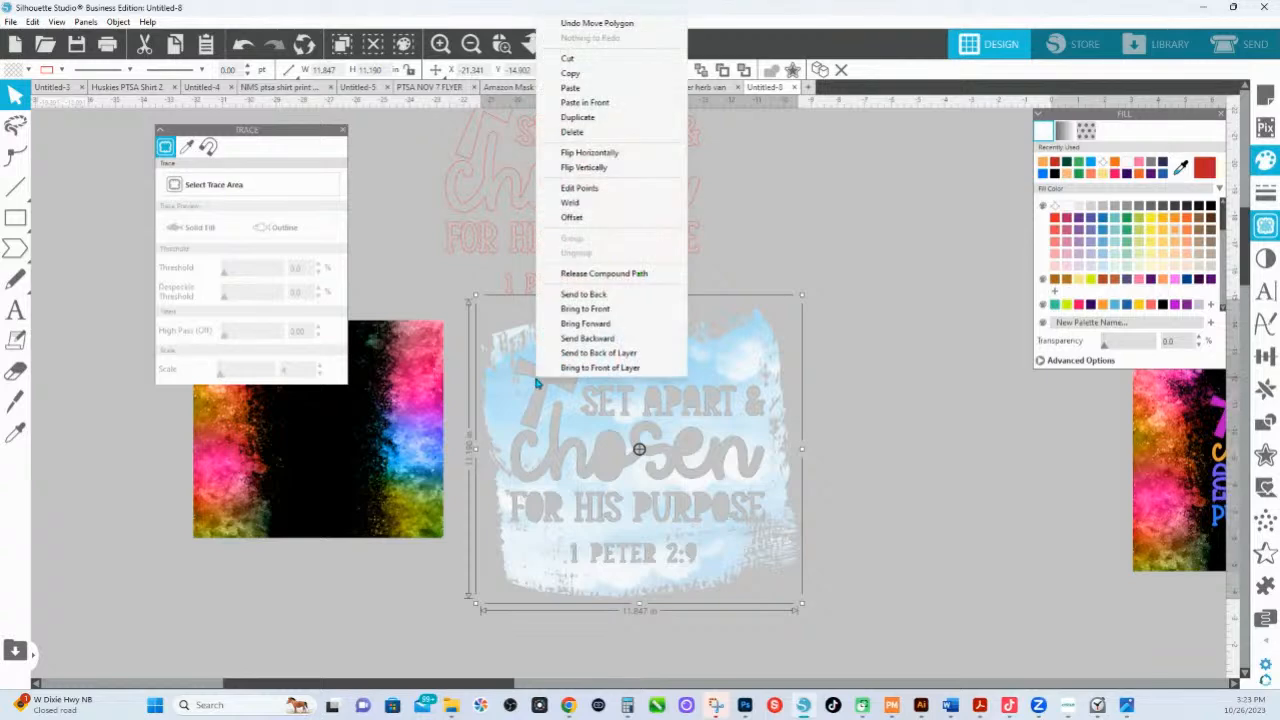
left_click(574, 274)
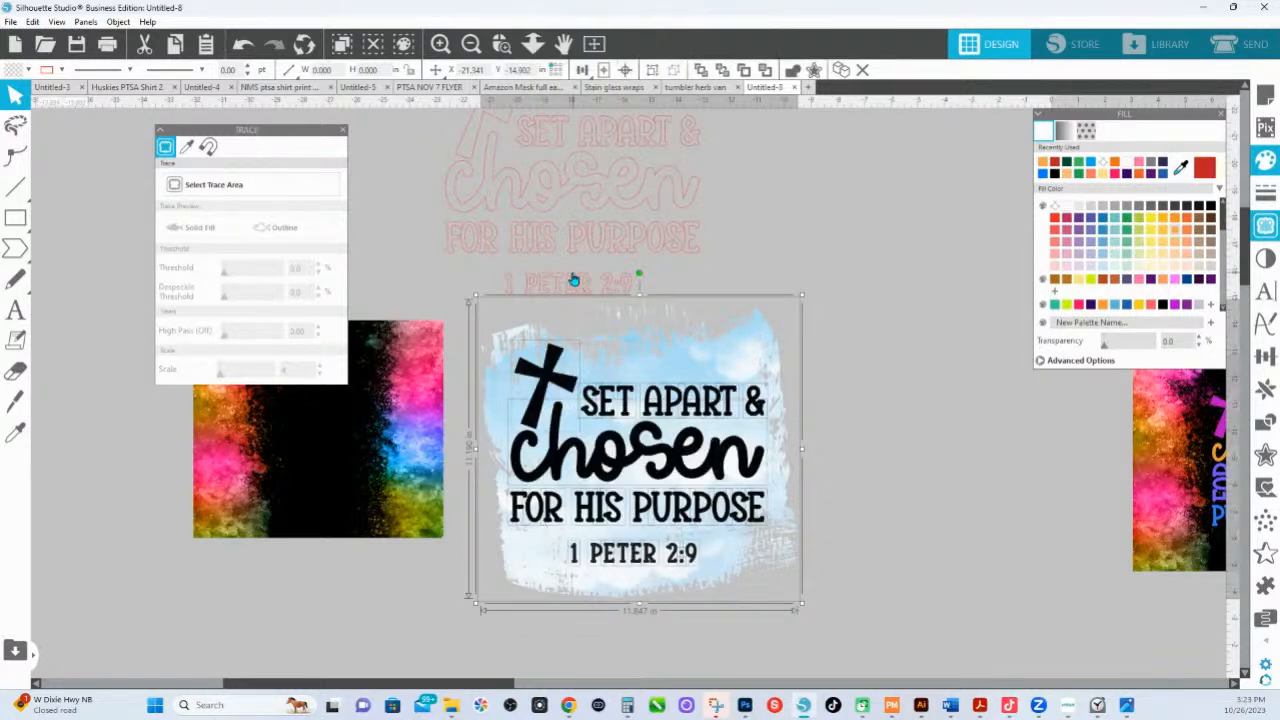
left_click(797, 72)
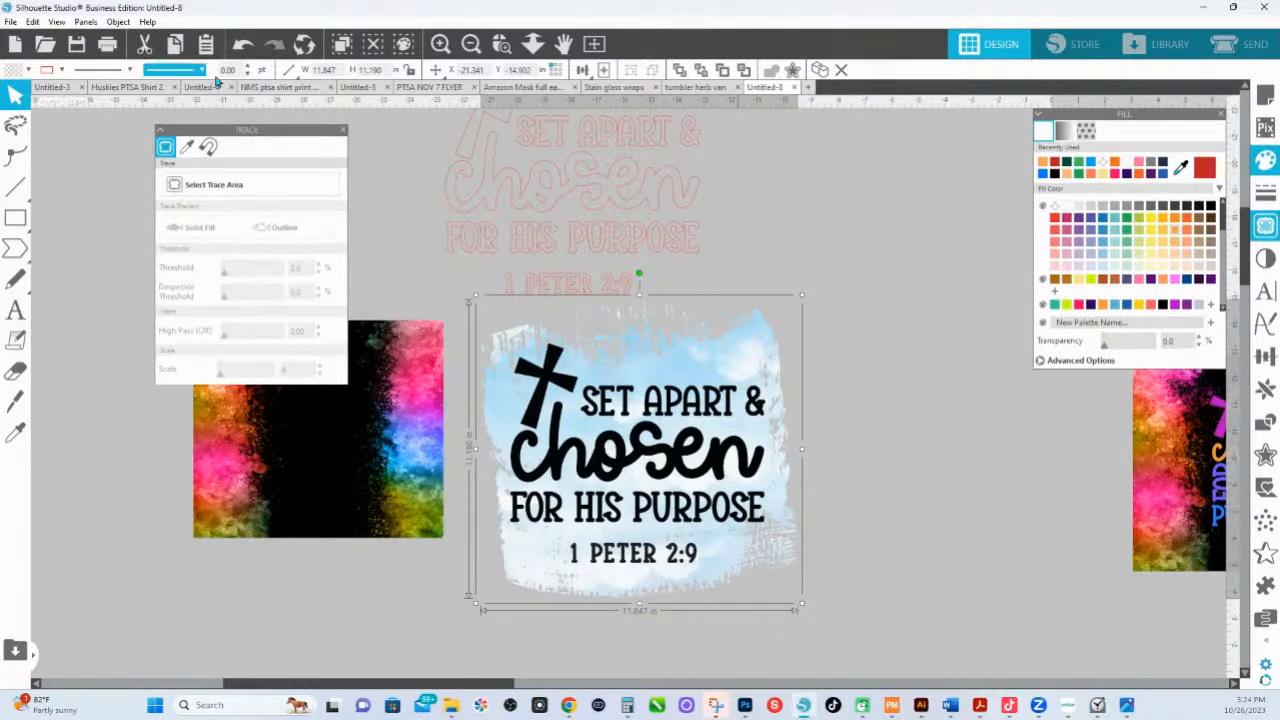
- Undo the weld, the compound path release and the move of the sky-blue background
left_click(241, 46)
left_click(240, 47)
left_click(240, 47)
- Place the sky-blue background beneath the traced outlines again and restore its cut-out lettering with Release Compound Path and Weld
left_click_drag(764, 470, 631, 446)
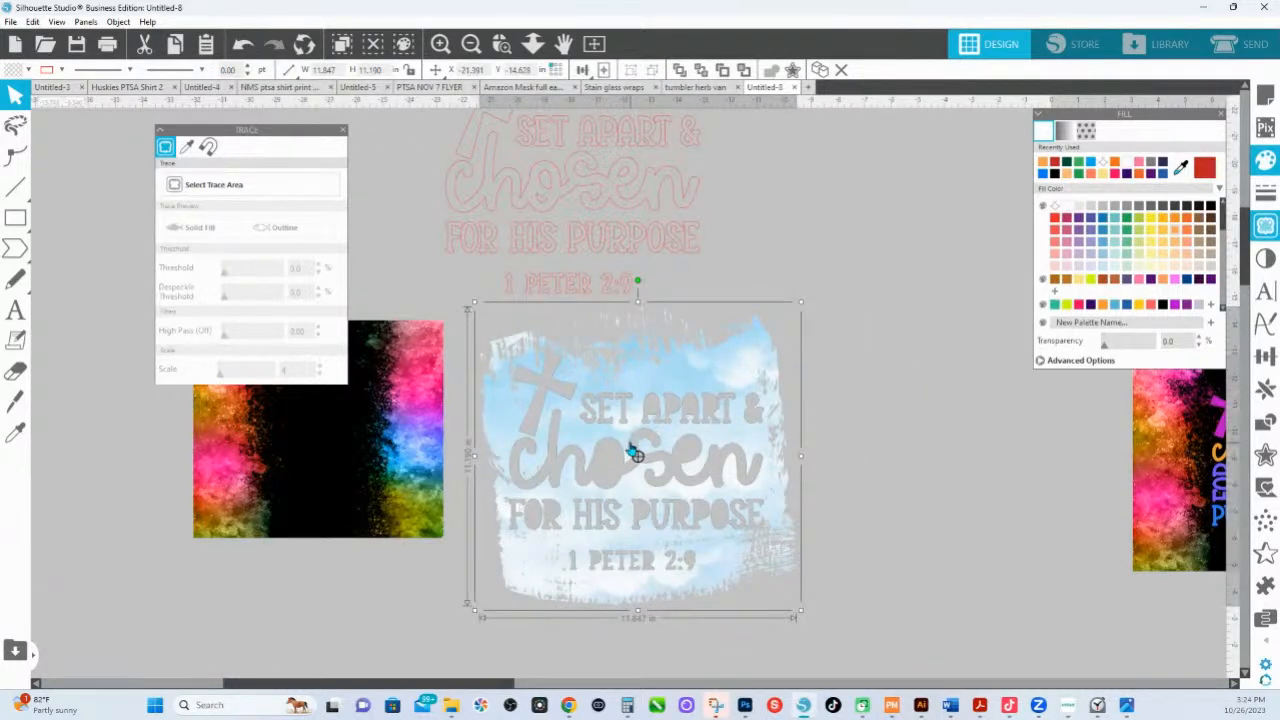
right_click(618, 437)
left_click(657, 328)
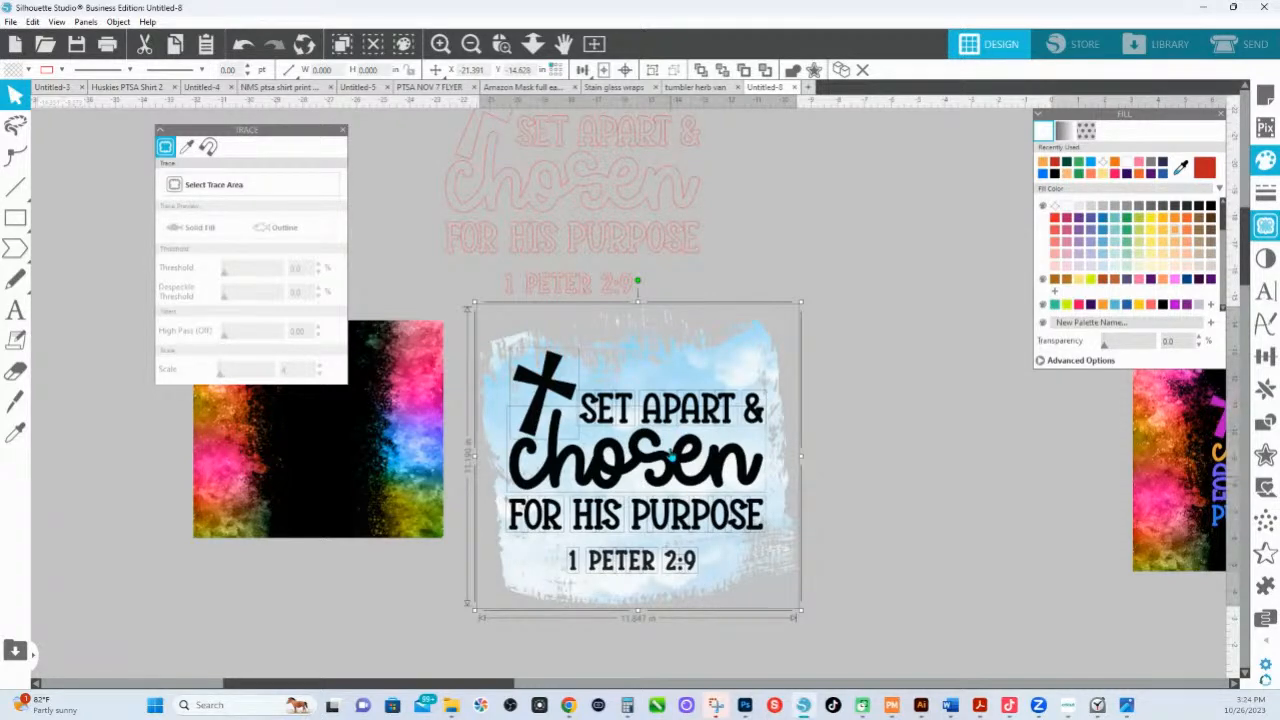
right_click(668, 460)
left_click(719, 276)
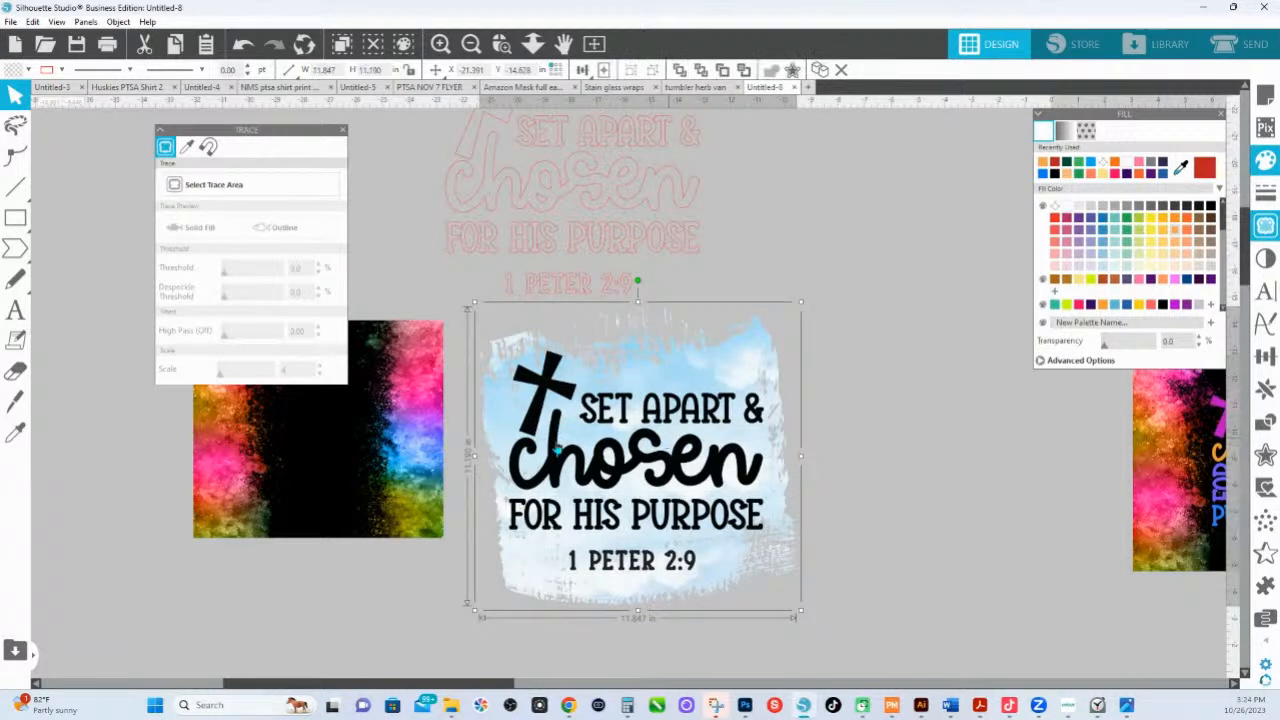
- Move the restored Set Apart image aside and fill the traced outline lettering with orange
left_click_drag(593, 476, 611, 485)
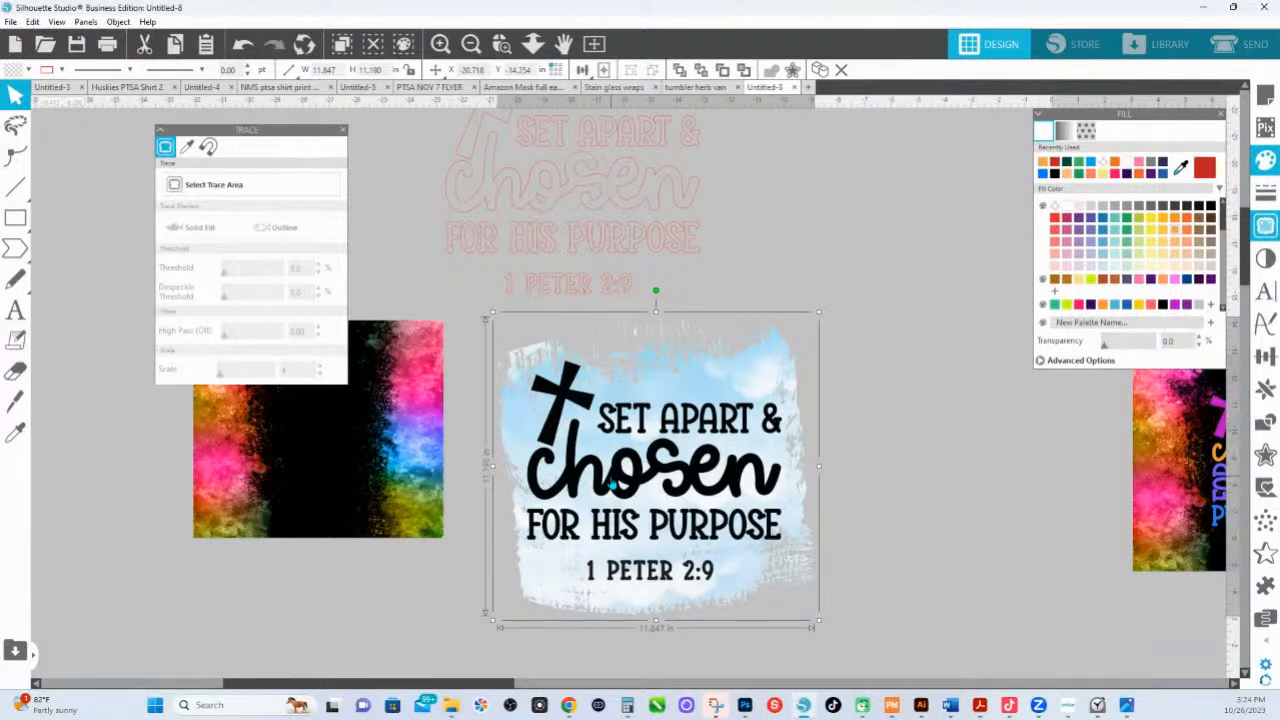
left_click_drag(618, 383, 1027, 592)
scroll(617, 325, "up", 3)
left_click(588, 266)
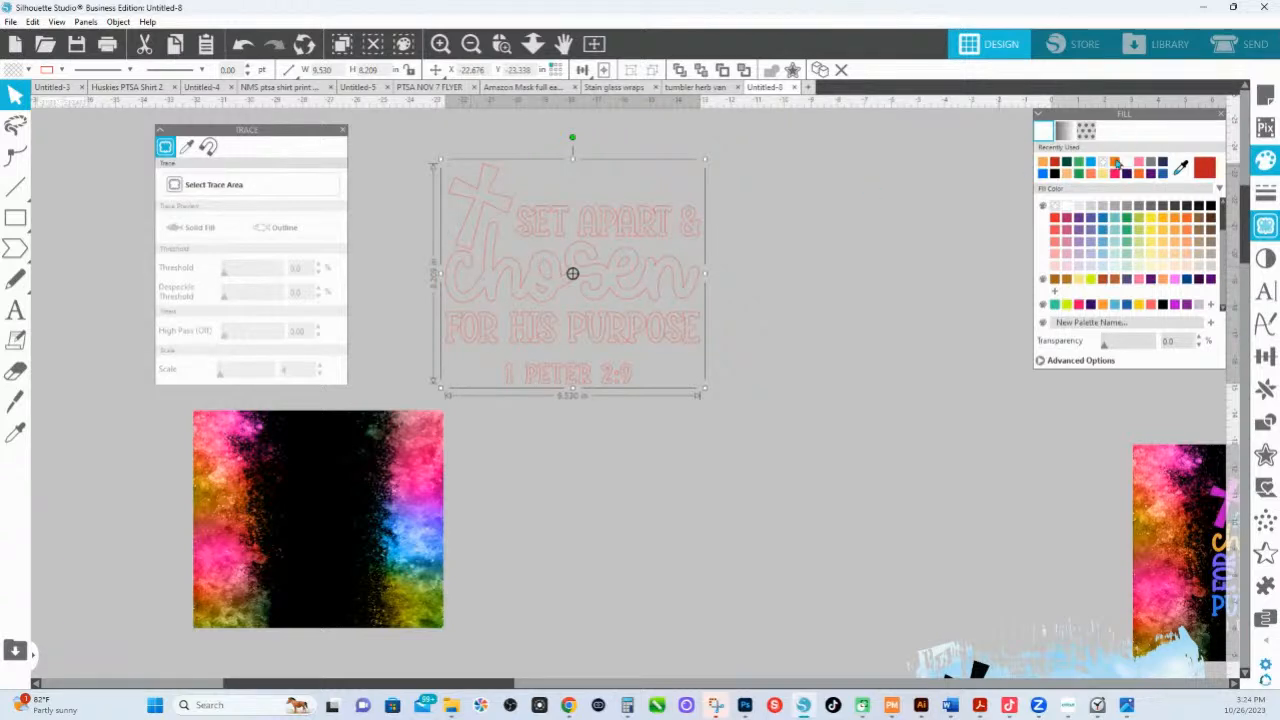
left_click(1189, 226)
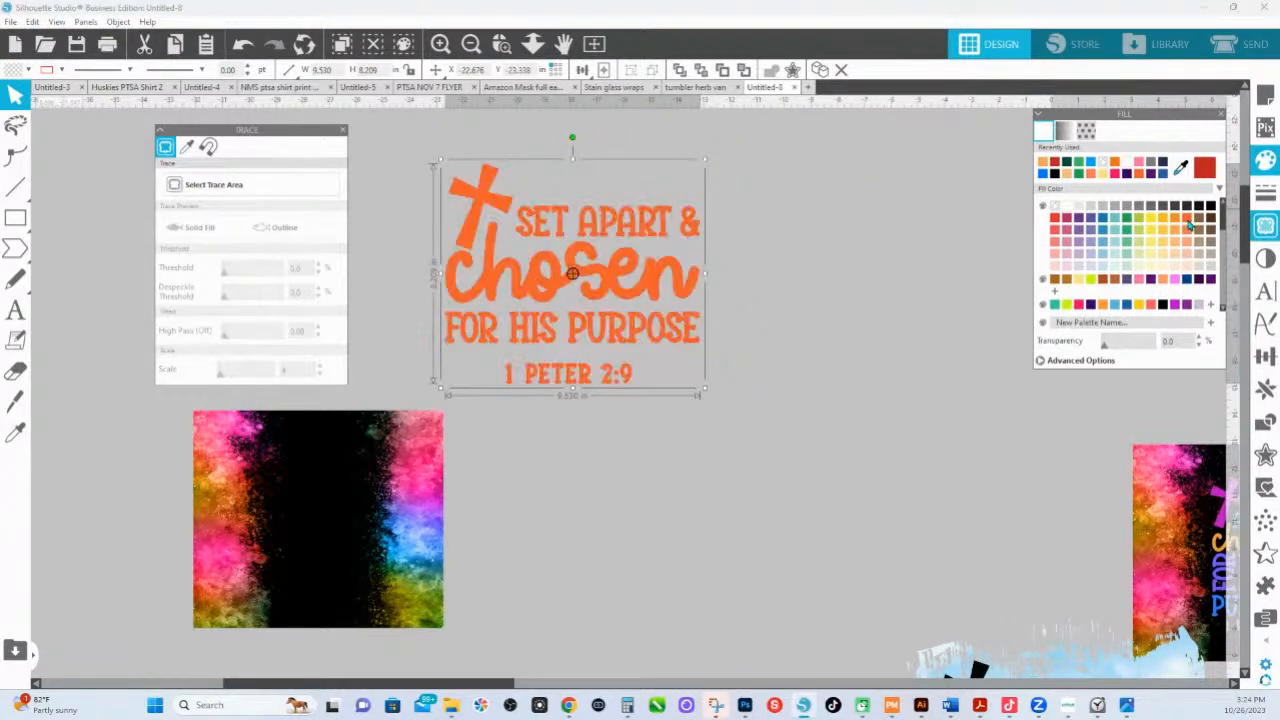
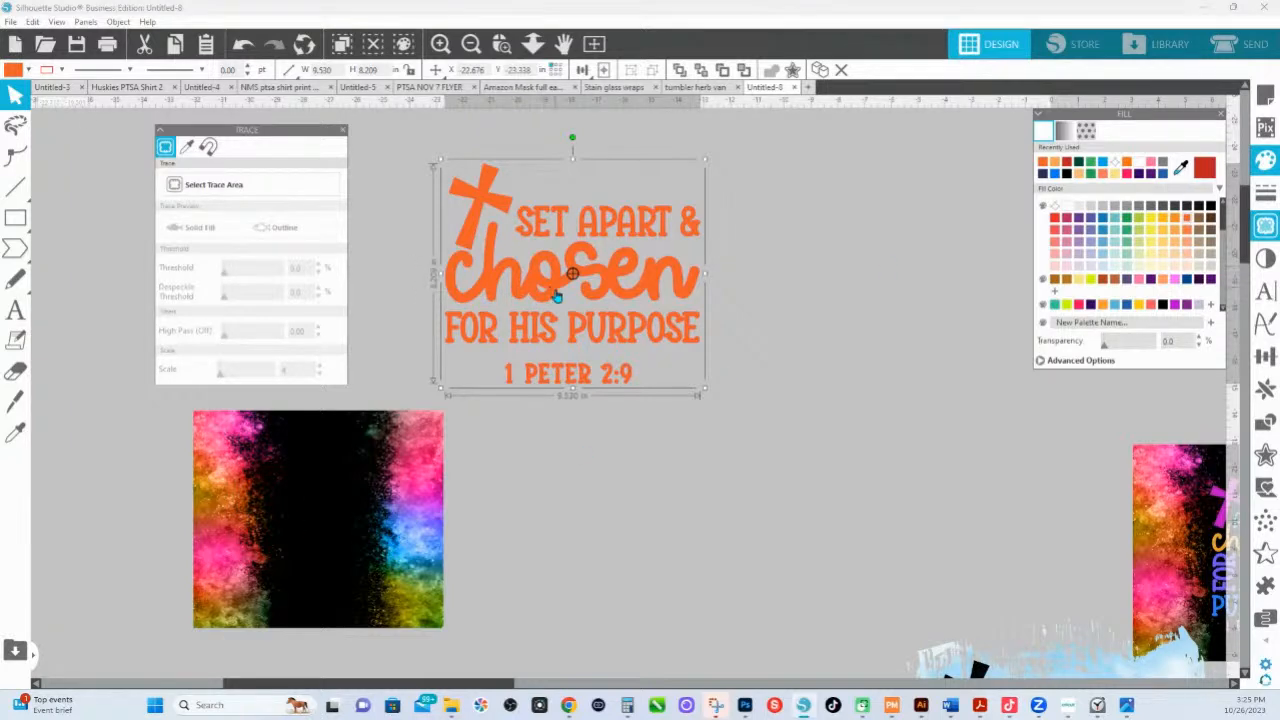
- Release the compound path of the orange Set Apart lettering and deselect the separated pieces
right_click(637, 271)
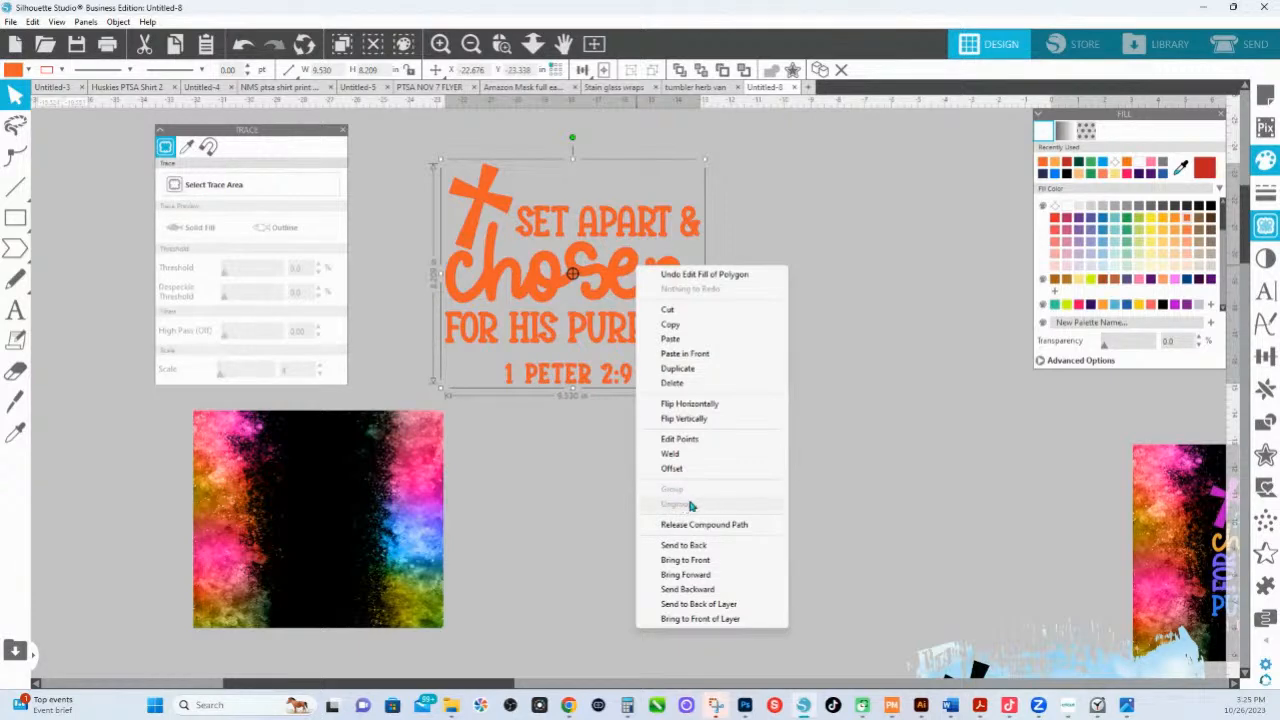
left_click(694, 524)
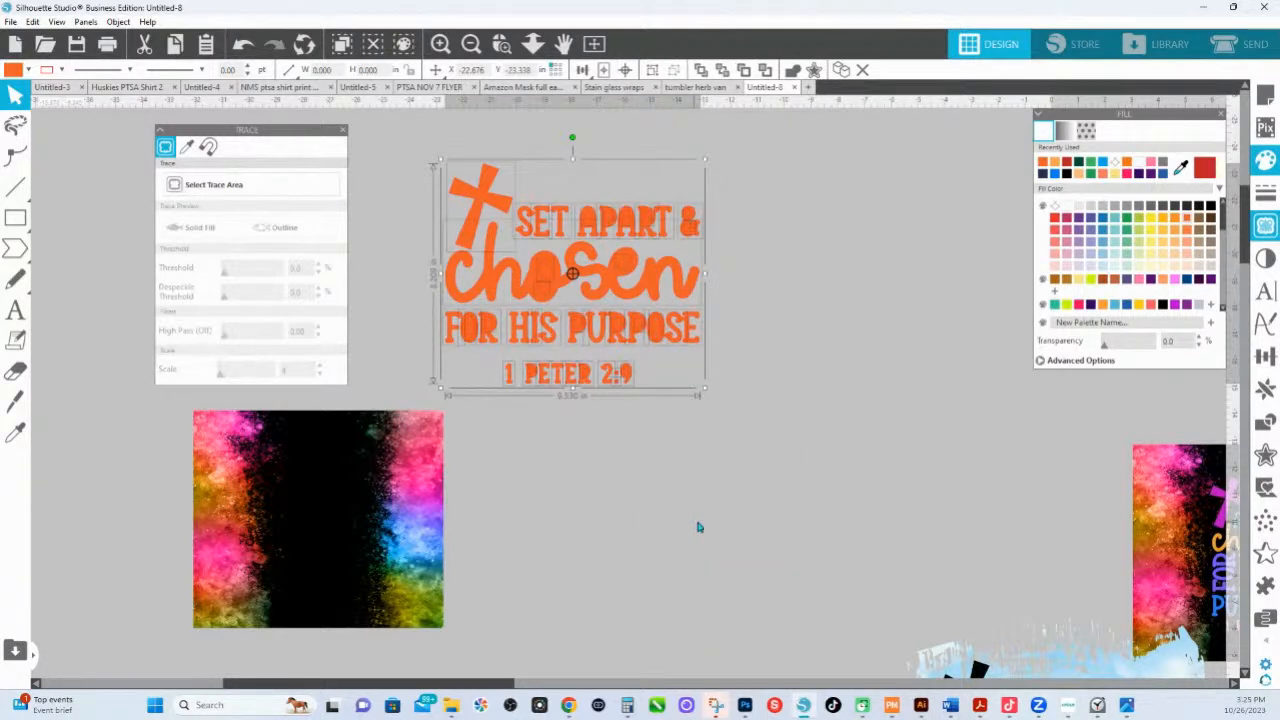
left_click(795, 216)
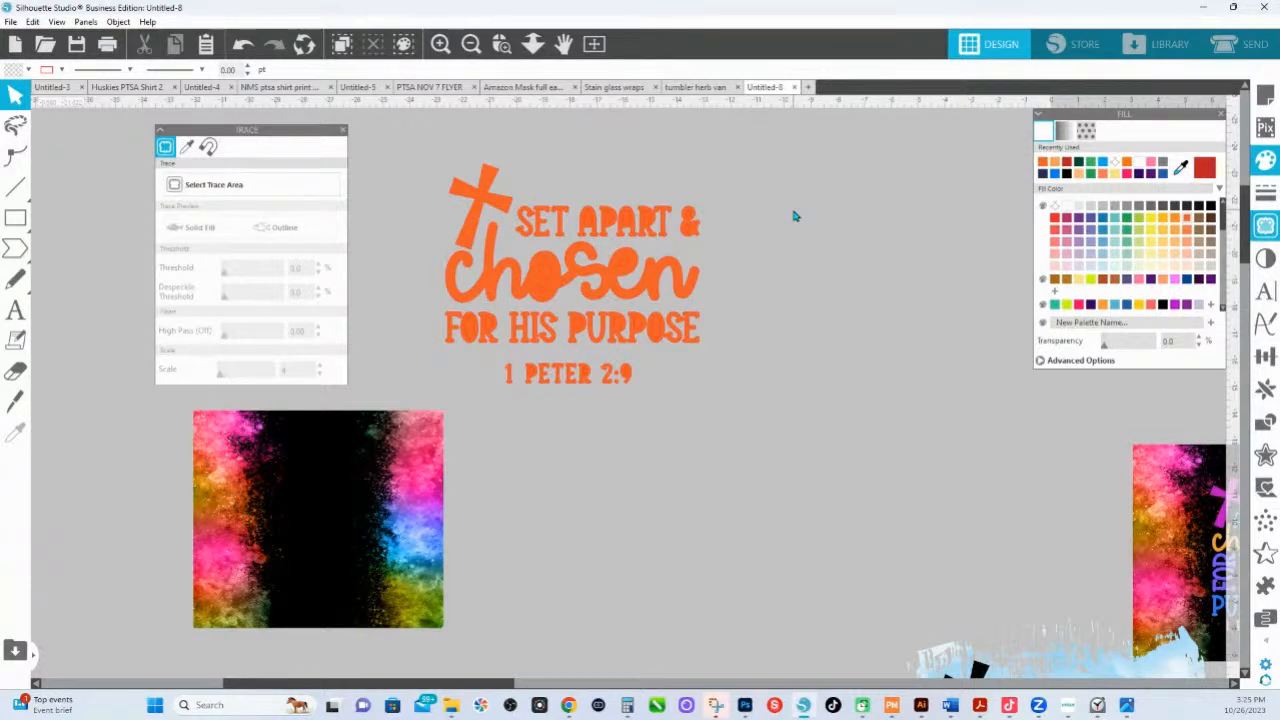
- Make one compound path from the pieces of the word APART and another from the ampersand
left_click(622, 214)
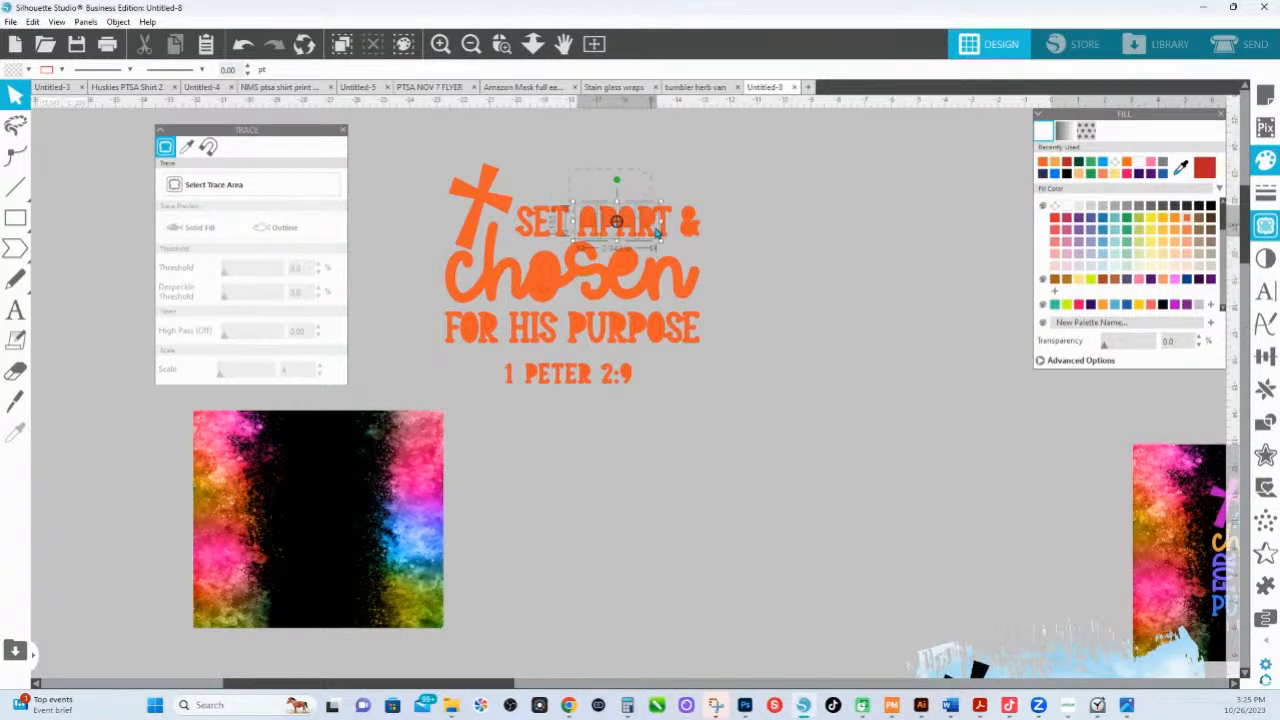
right_click(660, 232)
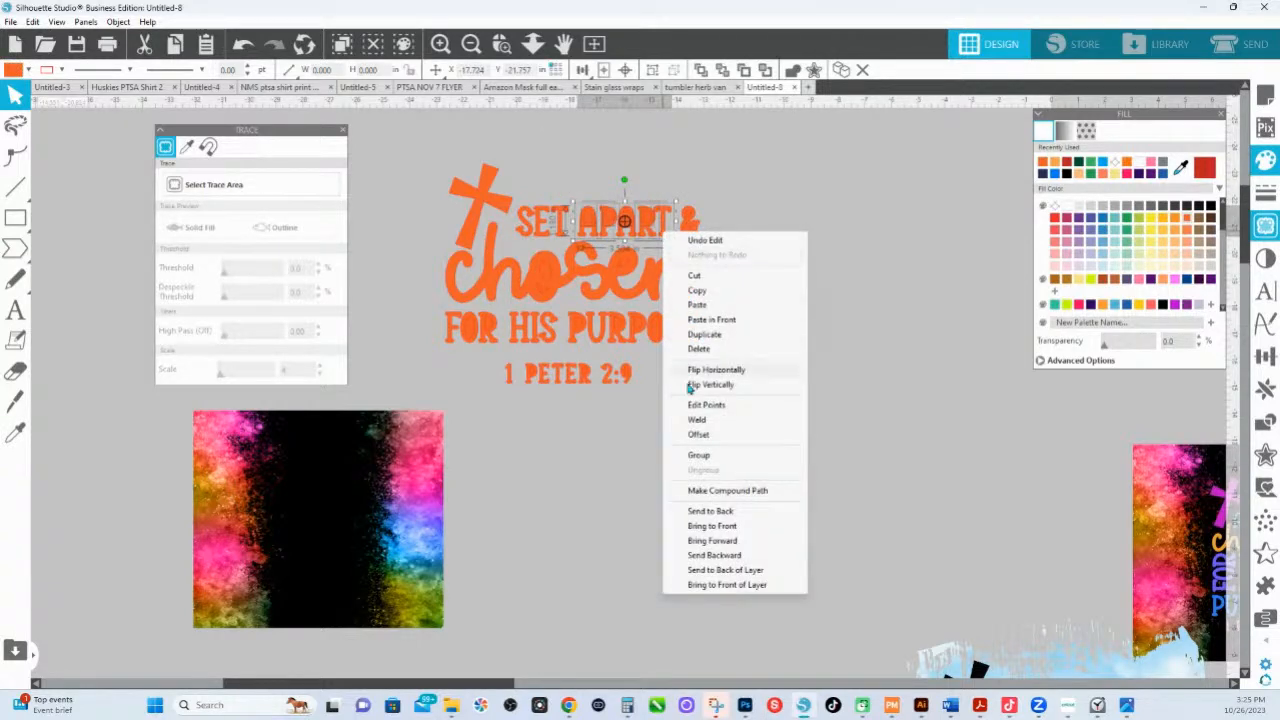
left_click(714, 490)
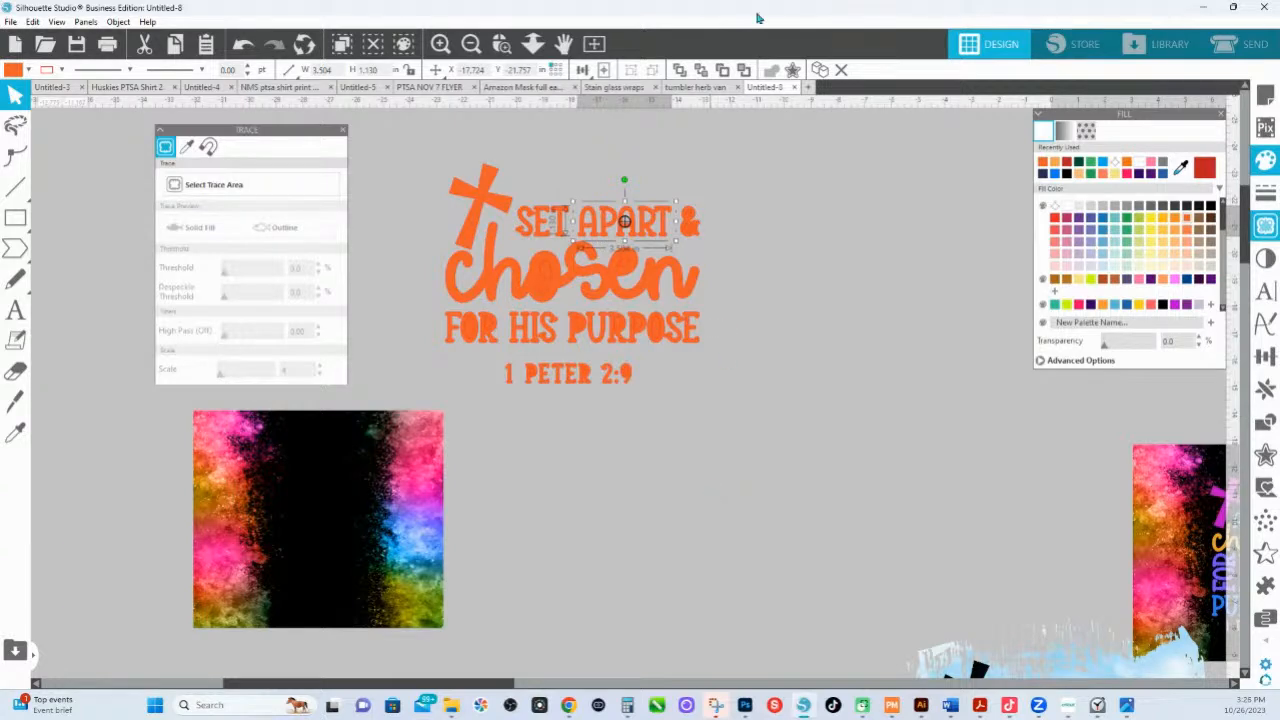
left_click(689, 220)
right_click(690, 238)
left_click(724, 497)
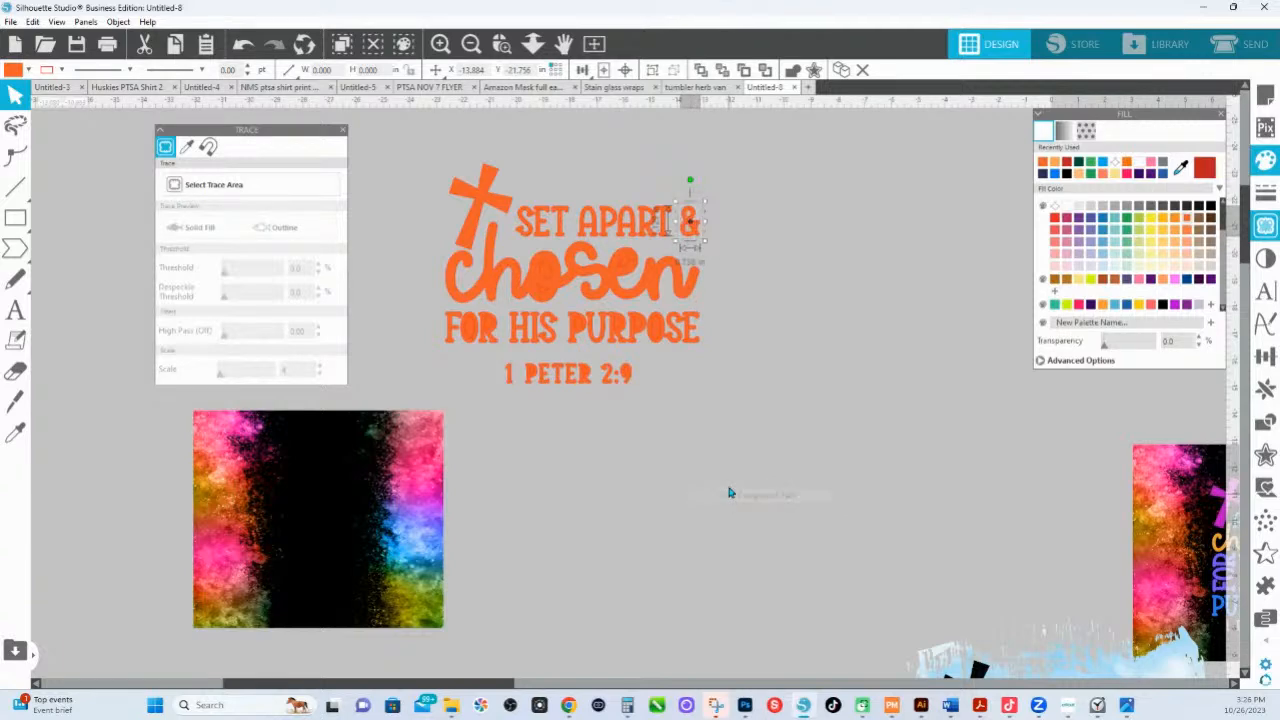
- Select all pieces of the word "chosen" and make them a compound path
left_click(515, 272)
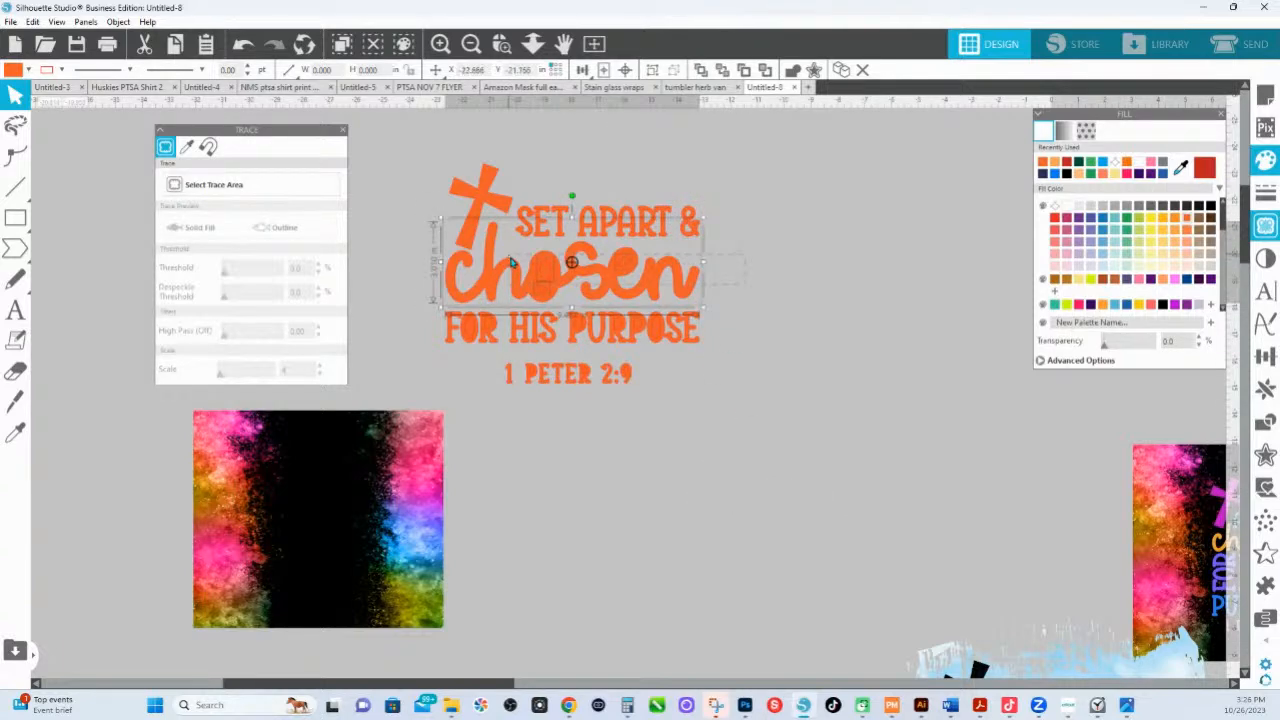
right_click(511, 259)
left_click(580, 516)
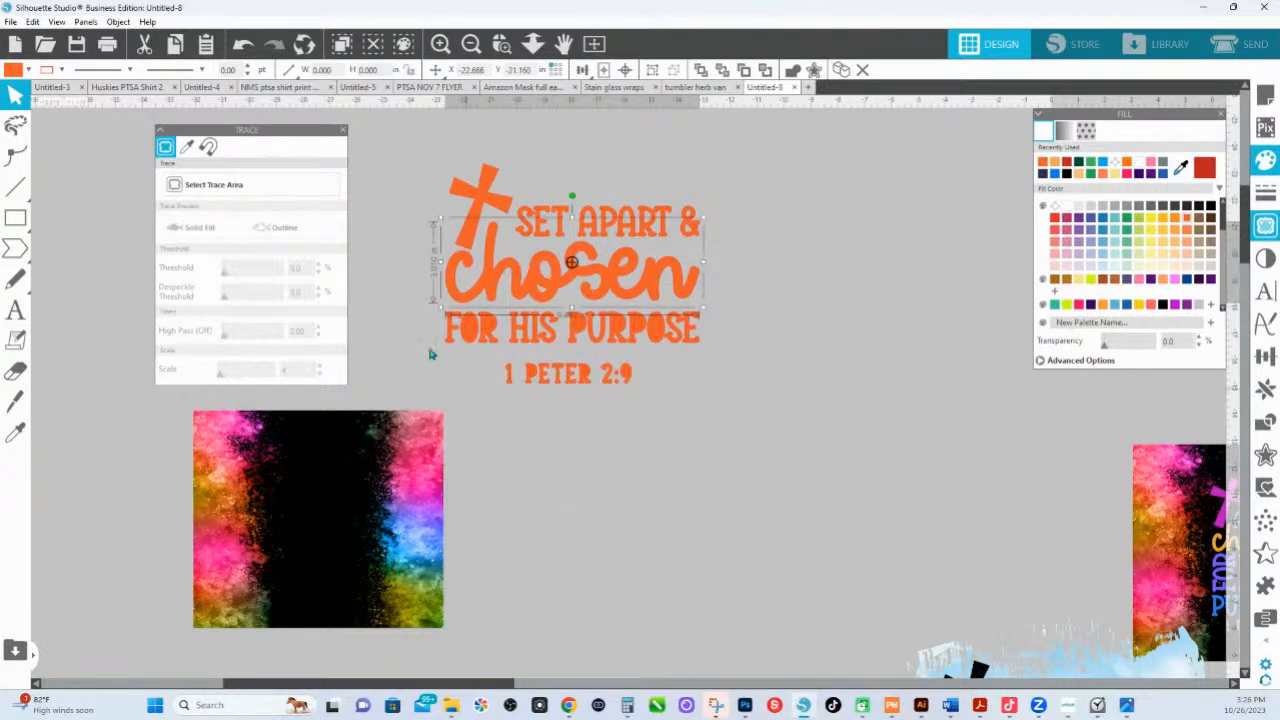
- Make separate compound paths for the words FOR, PURPOSE and HIS in the orange lettering
left_click(475, 330)
right_click(493, 331)
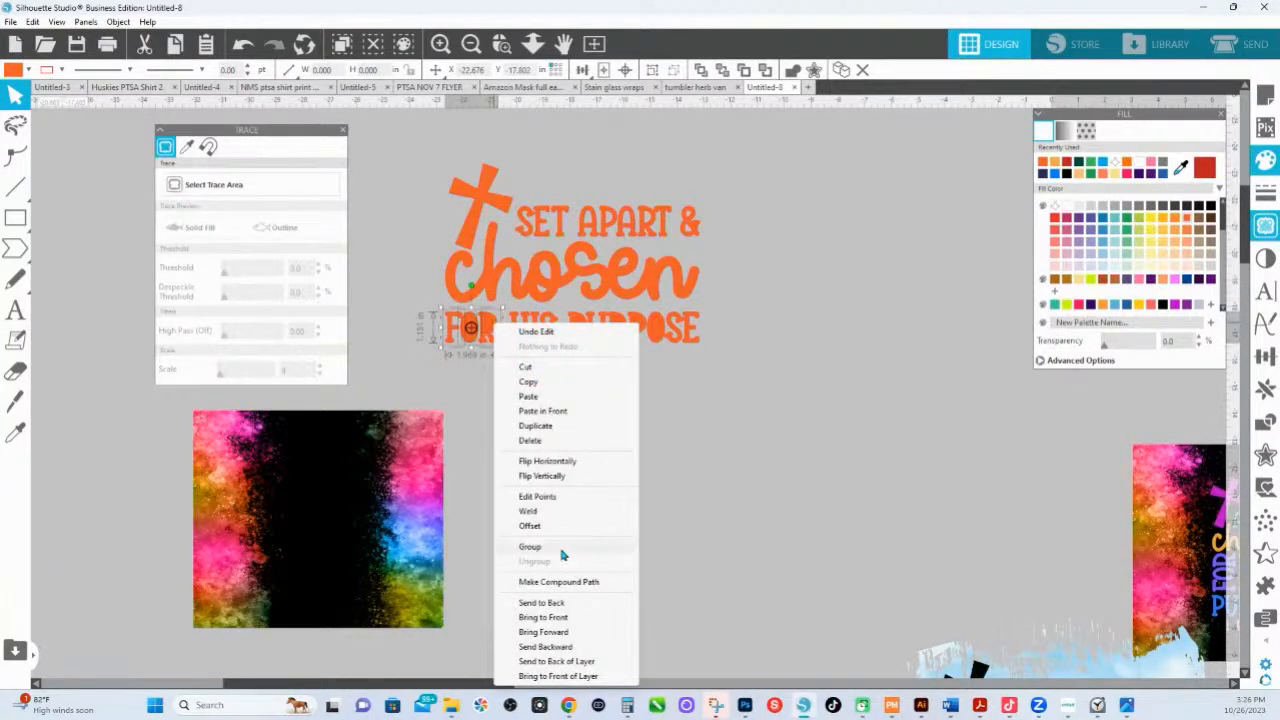
left_click(555, 585)
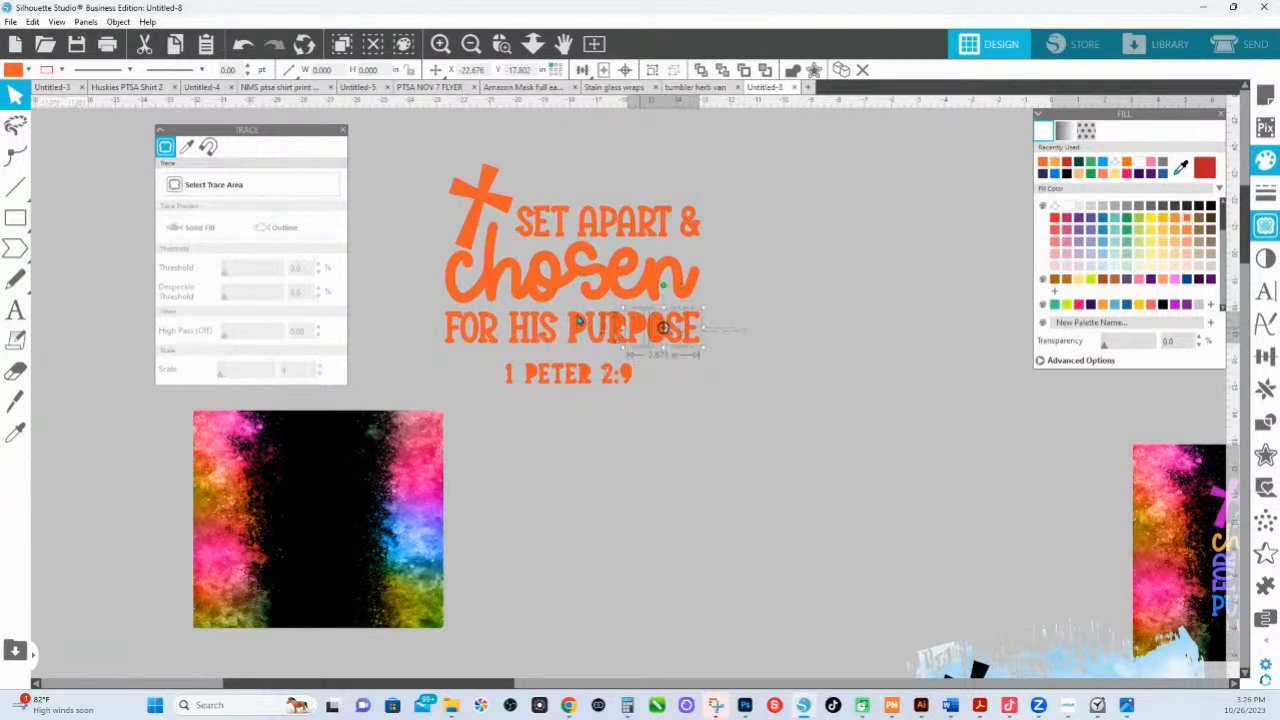
right_click(580, 322)
left_click(645, 580)
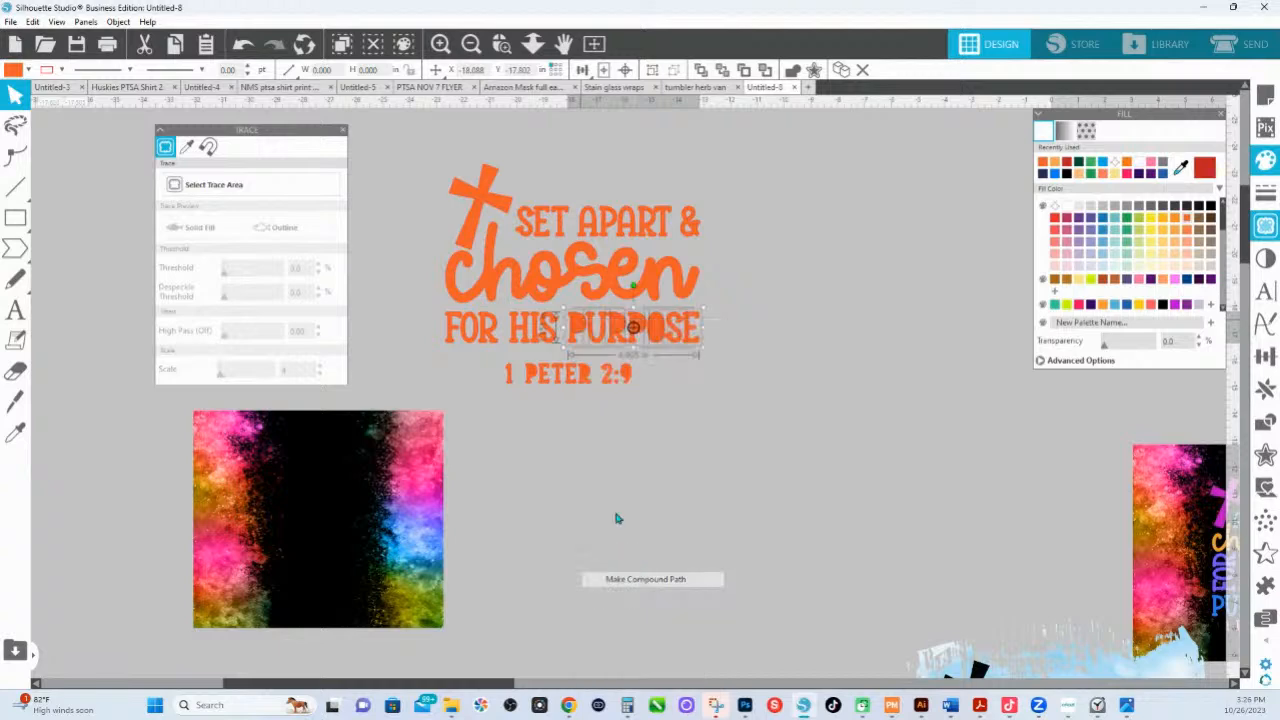
left_click(520, 330)
right_click(521, 331)
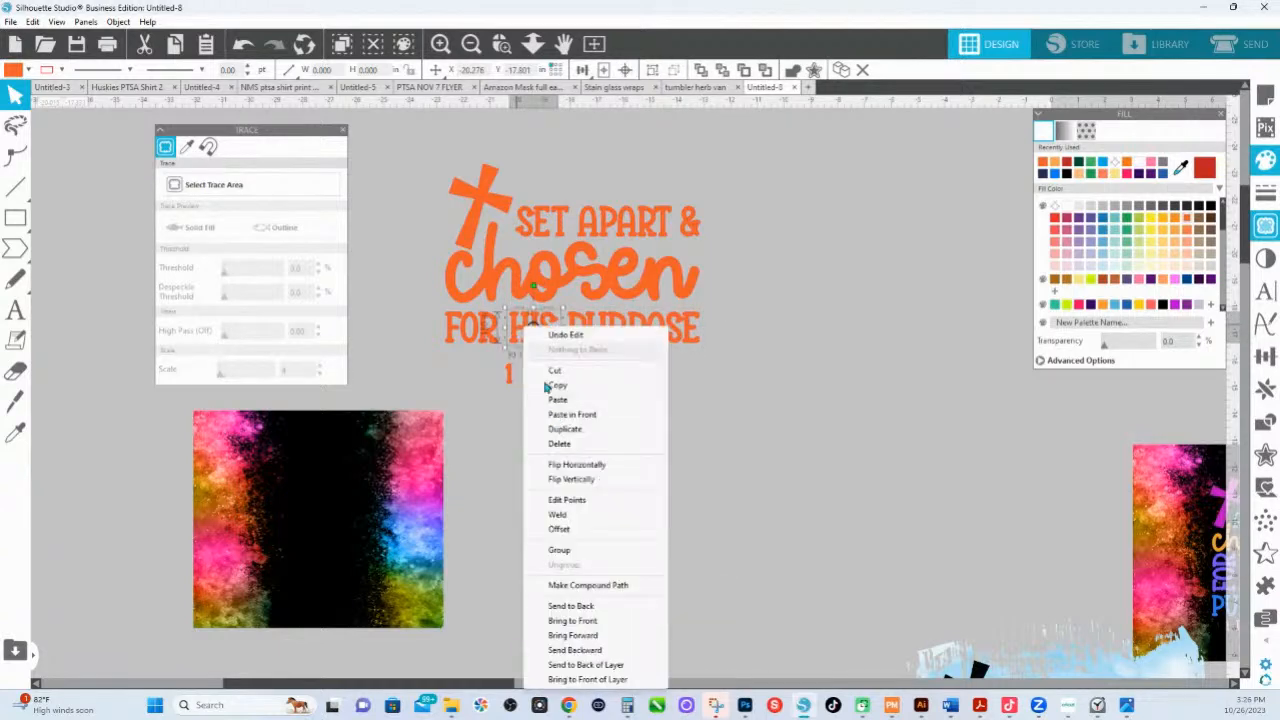
left_click(560, 583)
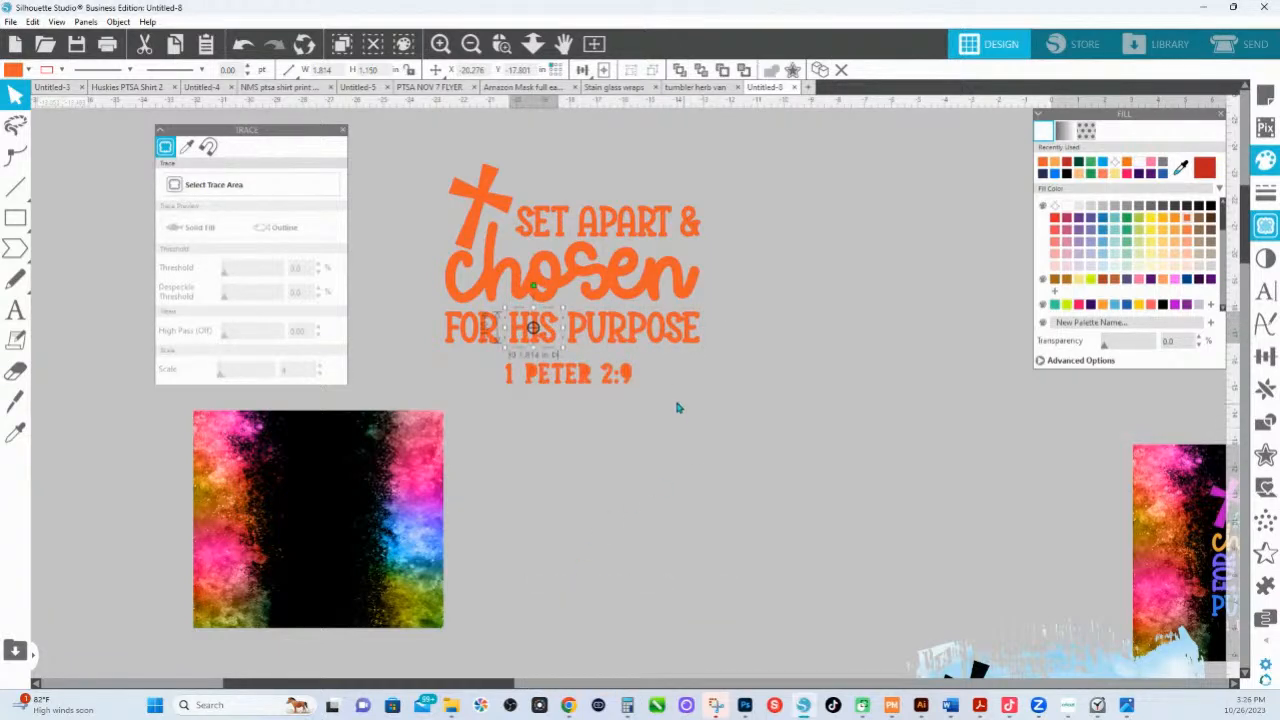
- Select all pieces of the 1 PETER 2:9 line and make them a compound path
left_click(719, 423)
left_click(525, 377)
left_click(590, 408)
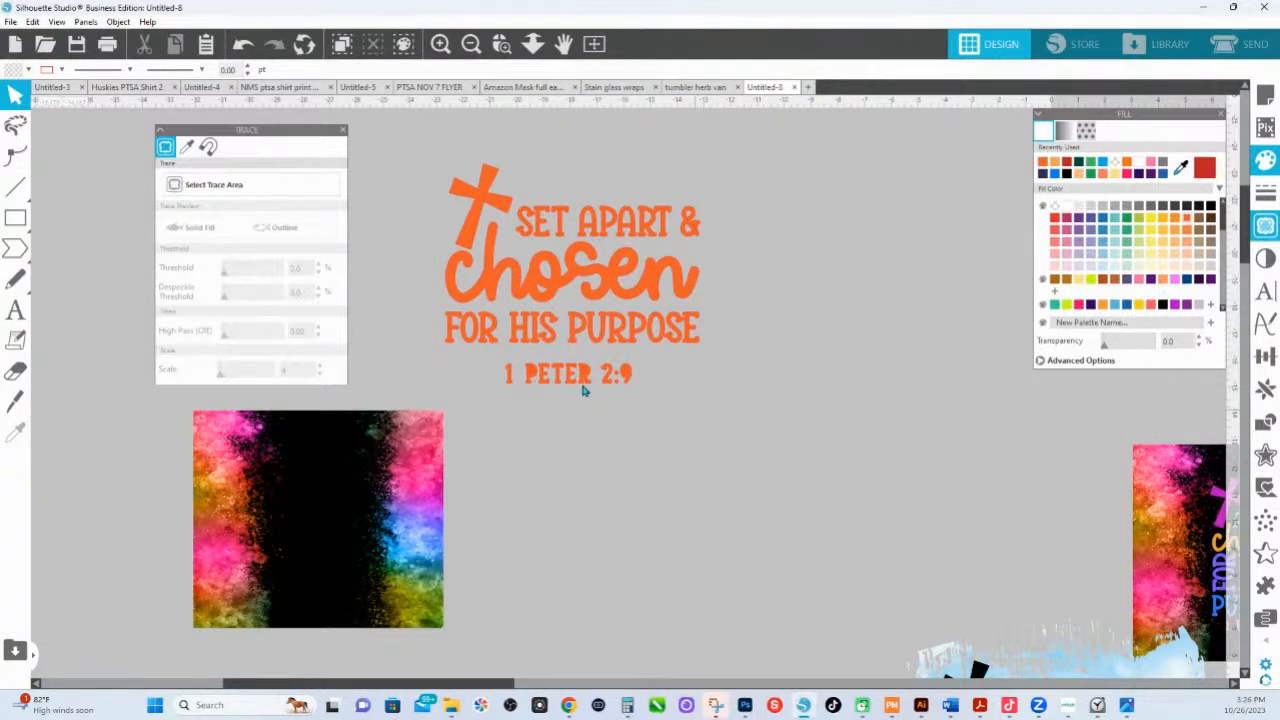
left_click(612, 385)
right_click(546, 375)
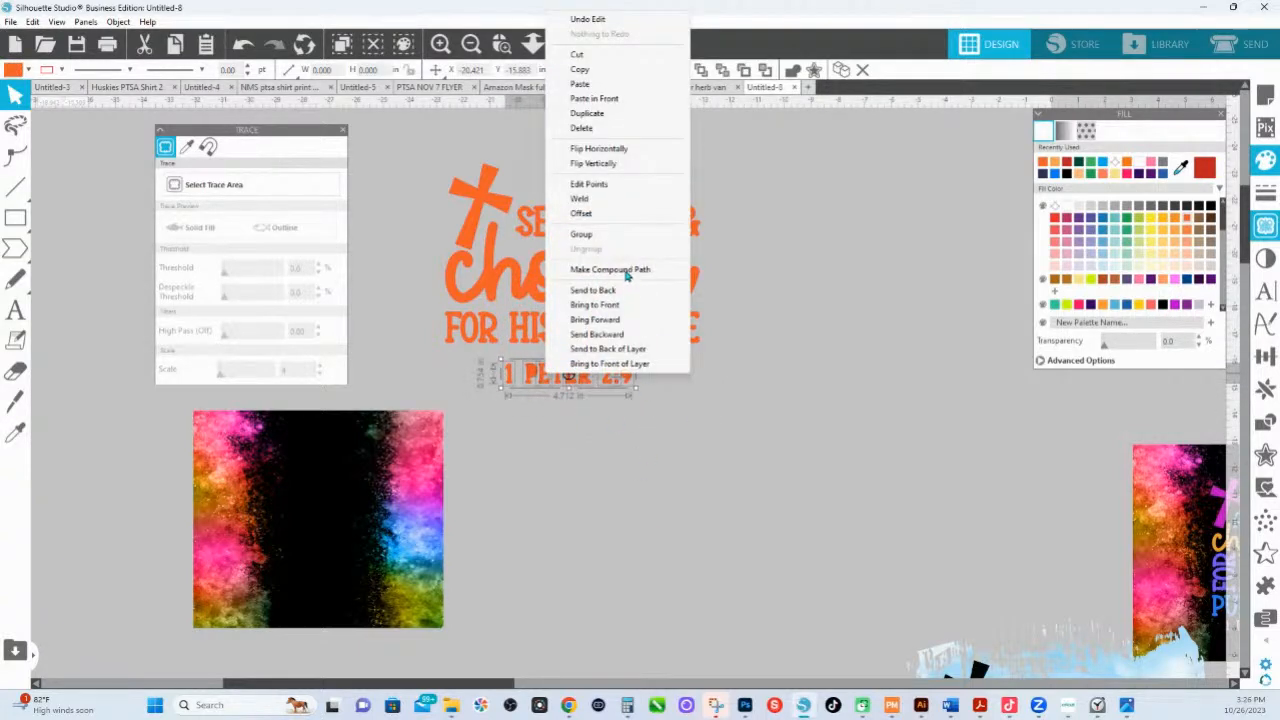
left_click(626, 271)
- Make a compound path from the pieces of the word SET and deselect it
left_click(530, 224)
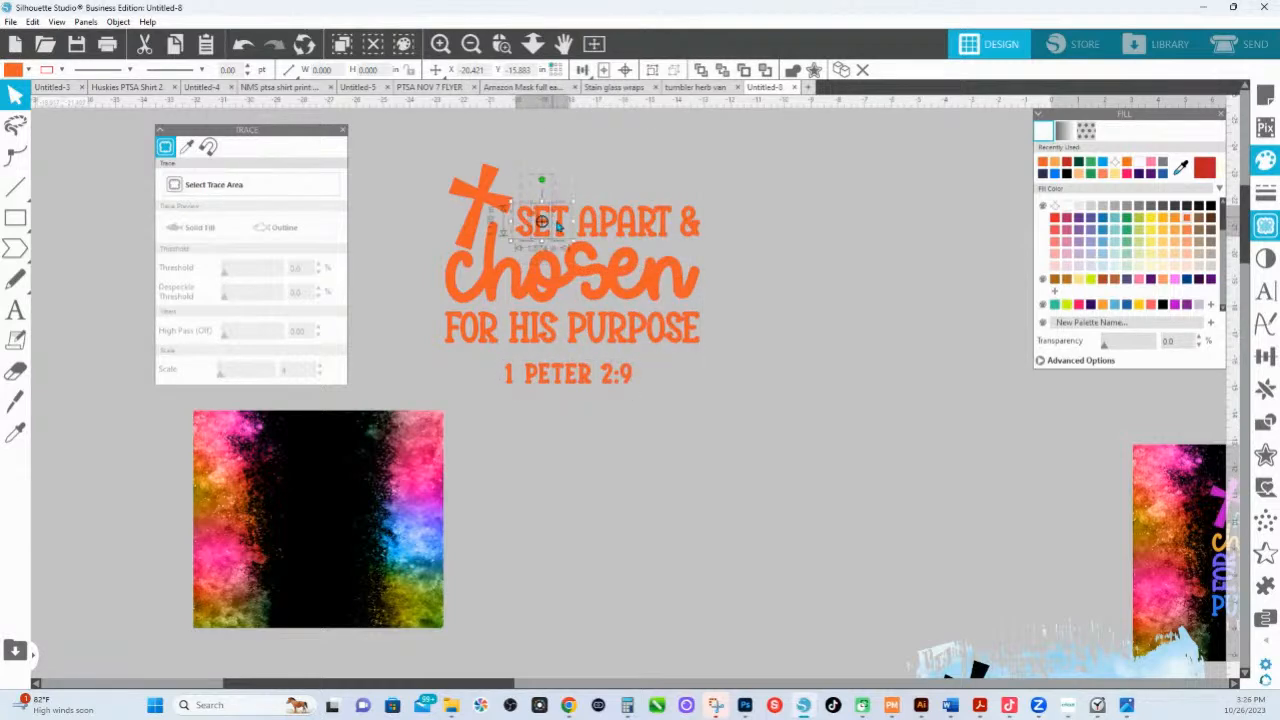
right_click(561, 223)
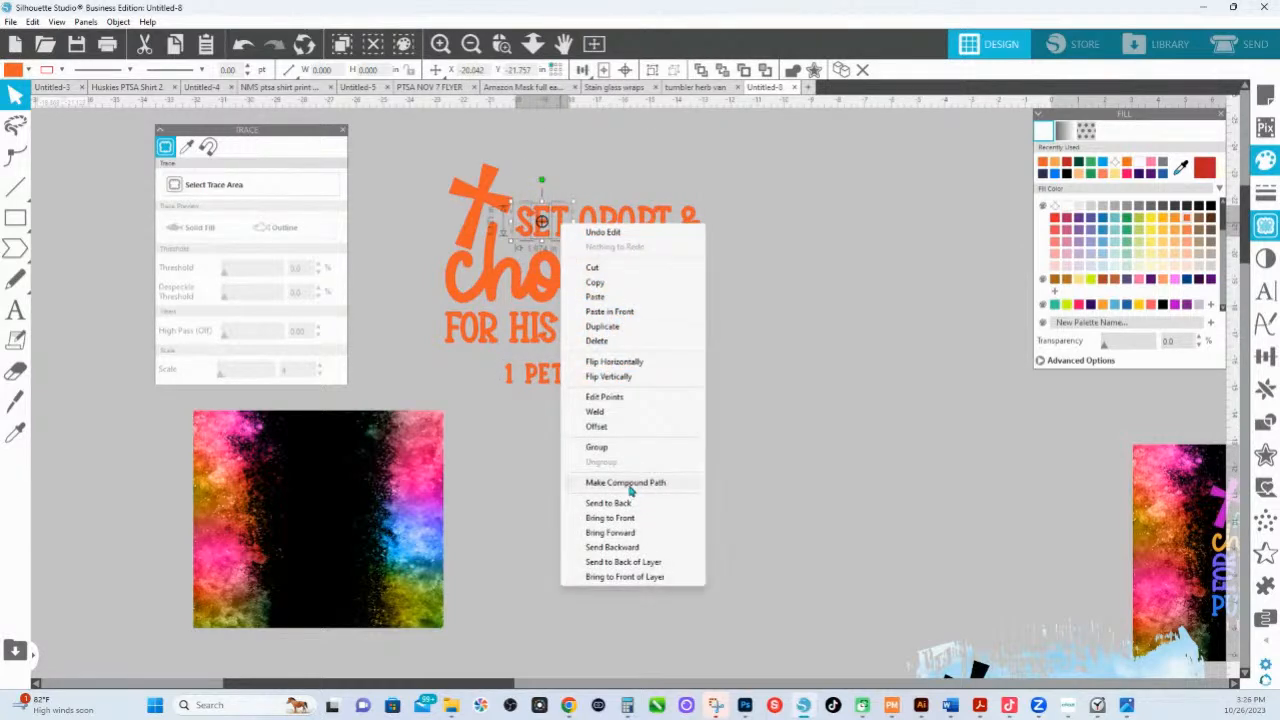
left_click(626, 482)
left_click(779, 407)
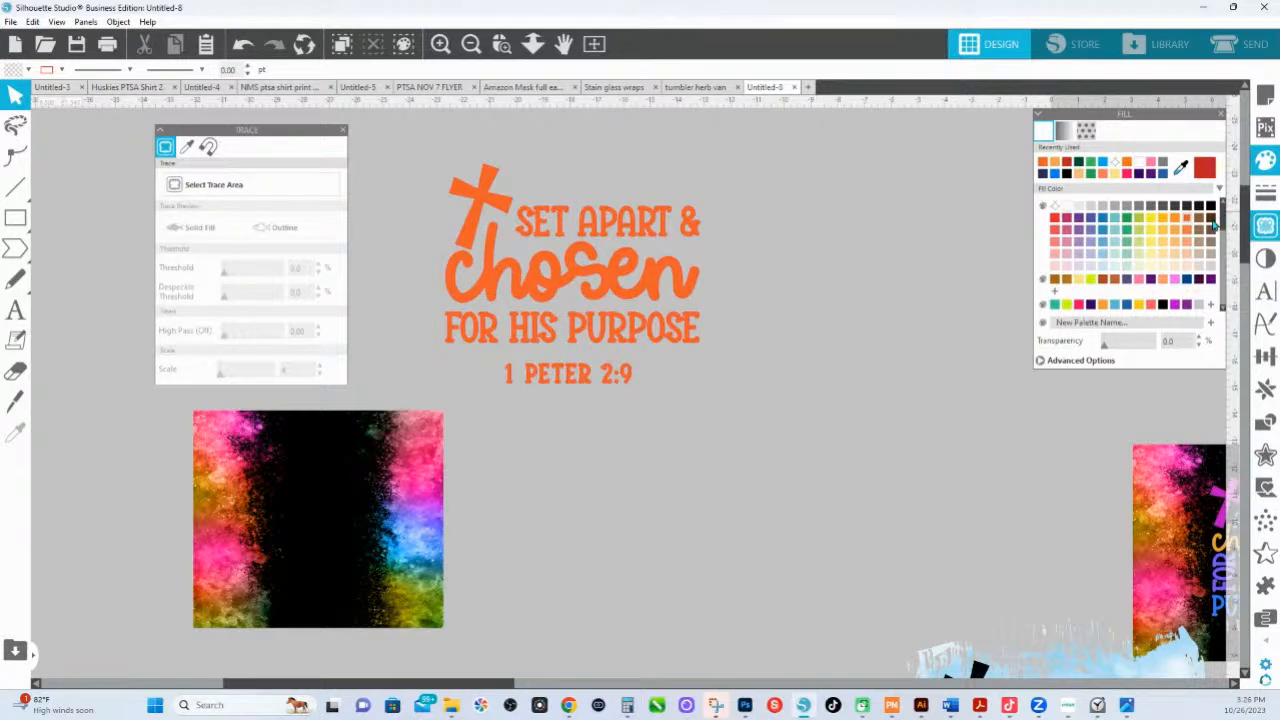
- Move the rainbow background up beside the orange lettering and place the Fill and Trace panels clear of the artwork
left_click_drag(1087, 116, 1021, 188)
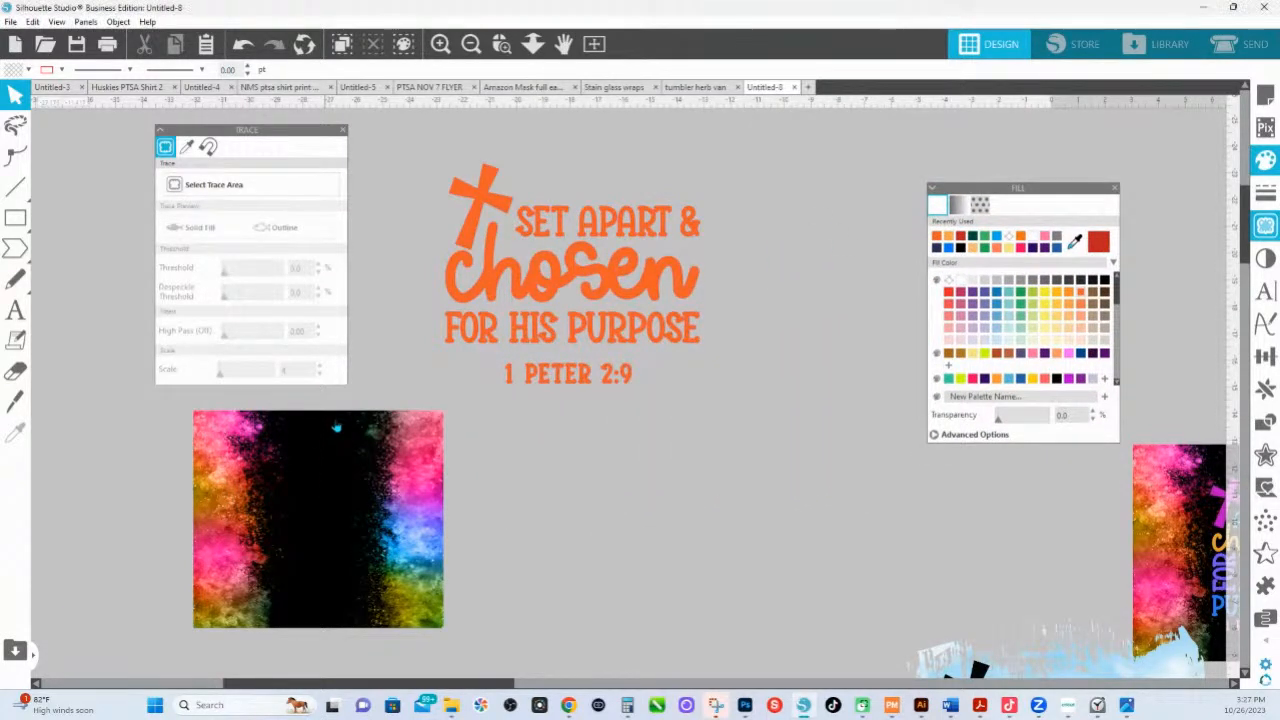
left_click_drag(331, 466, 348, 369)
mouse_move(298, 131)
left_mouse_down()
mouse_move(151, 163)
mouse_move(613, 168)
mouse_move(1020, 386)
mouse_move(983, 390)
mouse_move(1043, 128)
left_mouse_up()
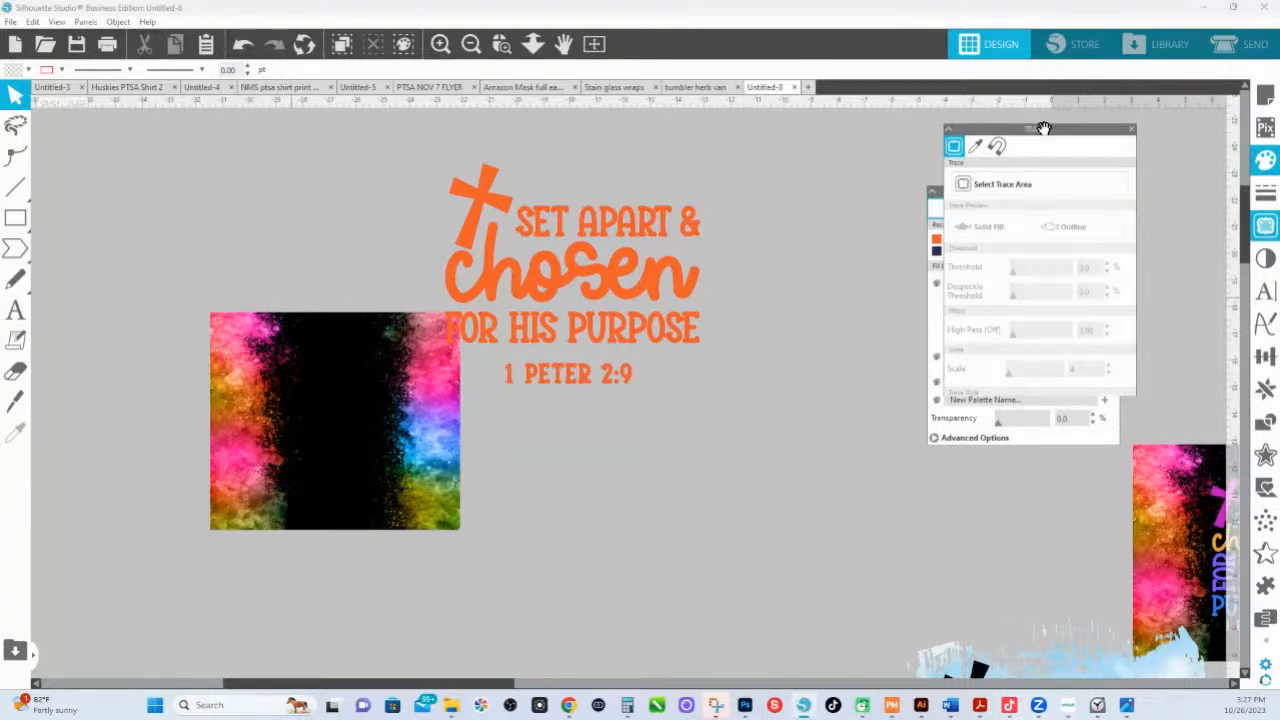
- Switch to the web browser, view the 365 CA Design Challenges on the HS Ink shop site, and return to Silhouette Studio
left_click(804, 706)
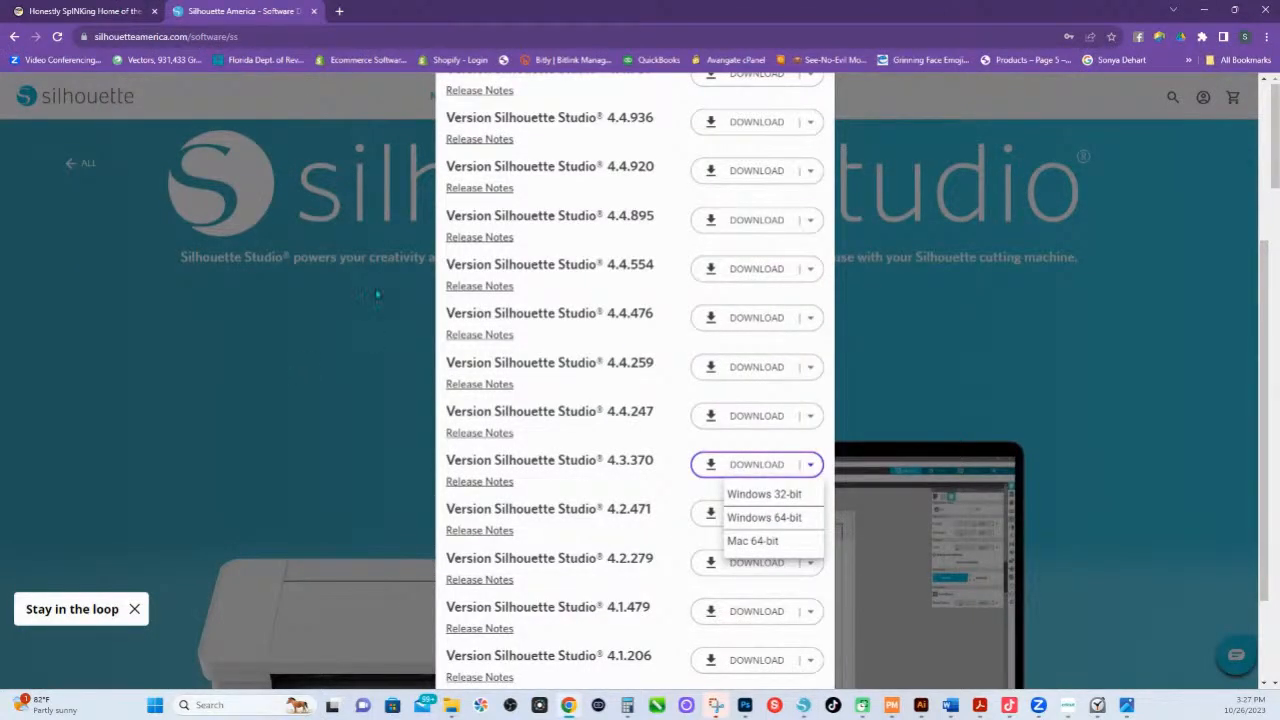
left_click(62, 14)
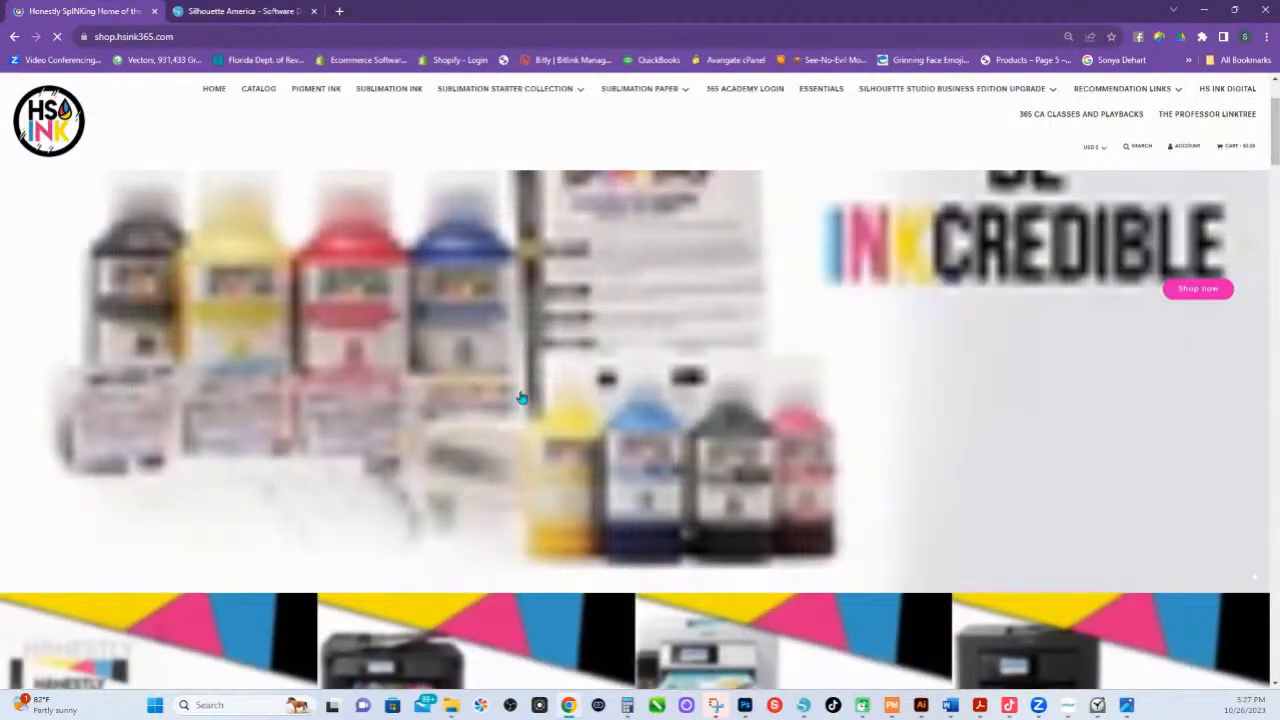
scroll(489, 392, "down", 3)
scroll(593, 390, "down", 3)
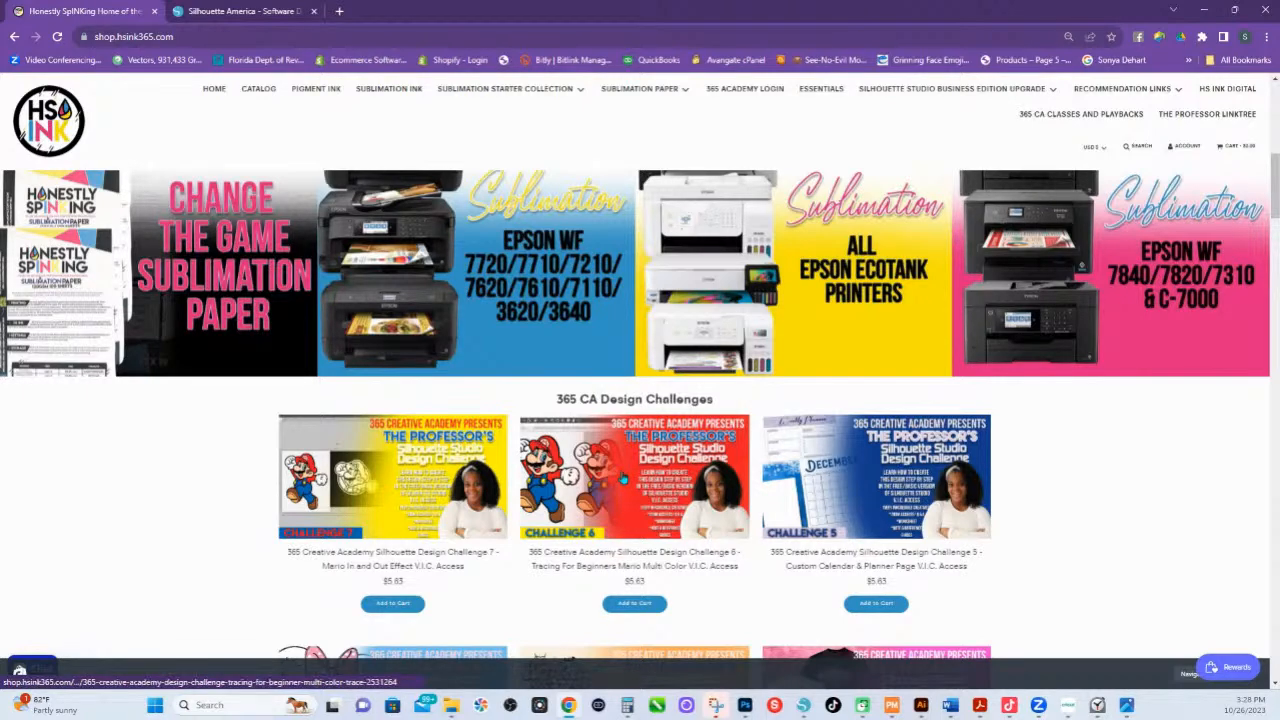
scroll(624, 481, "down", 1)
scroll(624, 481, "down", 1)
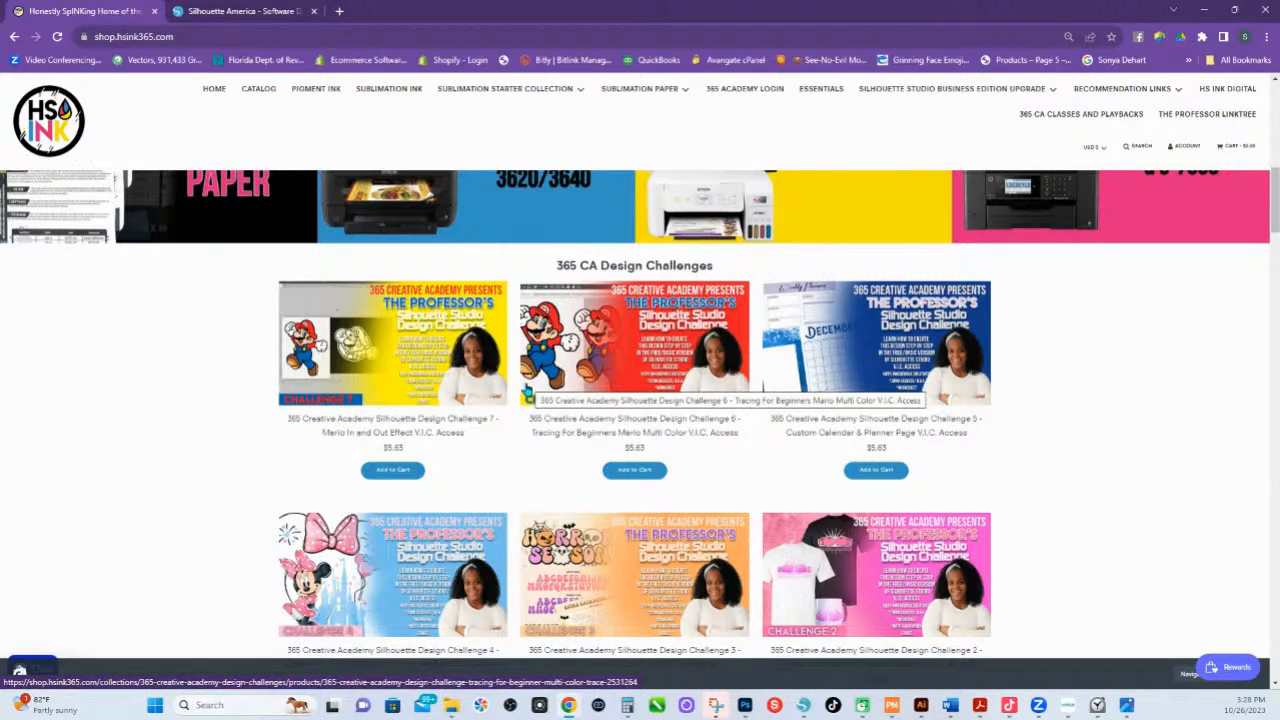
scroll(560, 386, "down", 2)
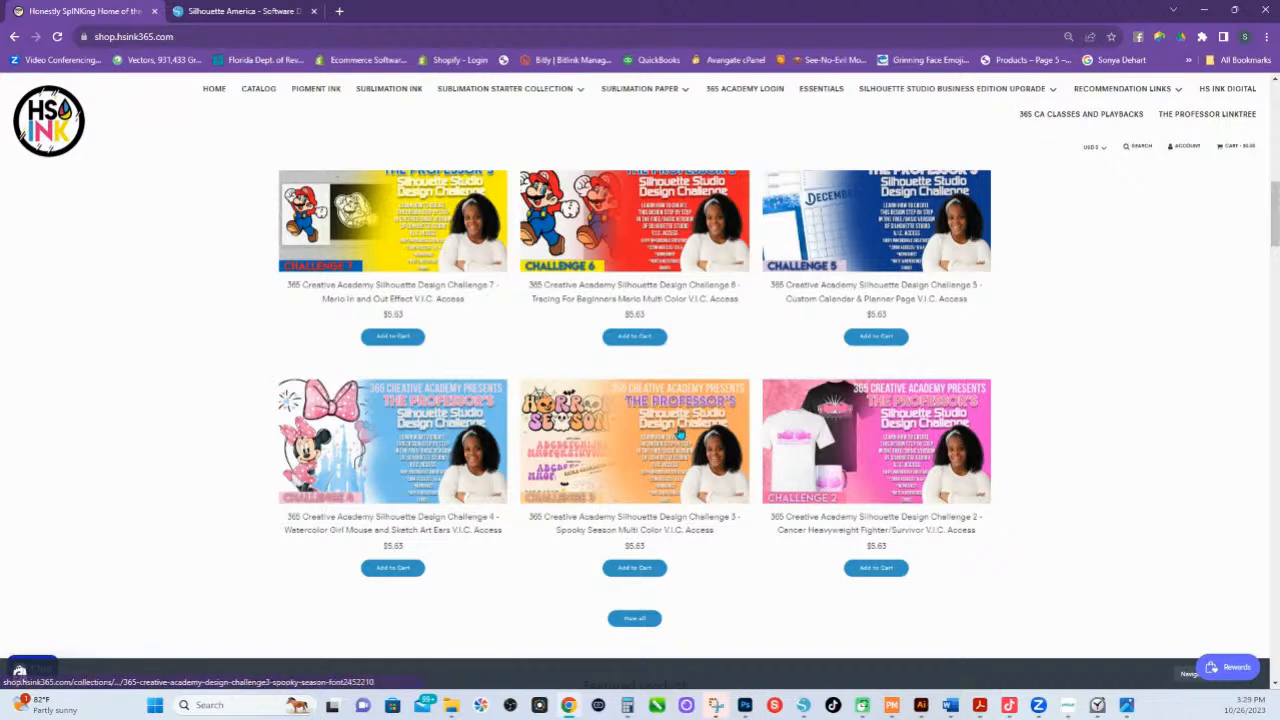
left_click(806, 706)
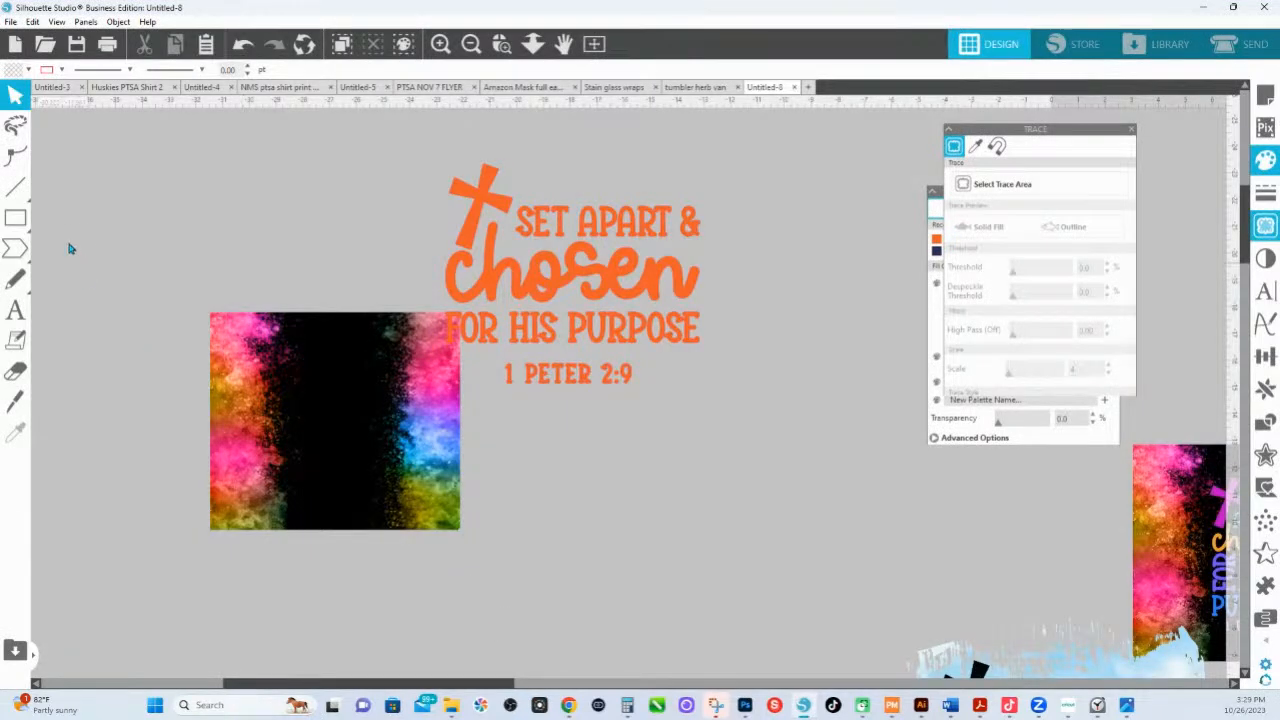
- Draw a small rectangle about 0.52 by 0.60 in beside the background and fill it with pink sampled from the rainbow image
left_click(46, 218)
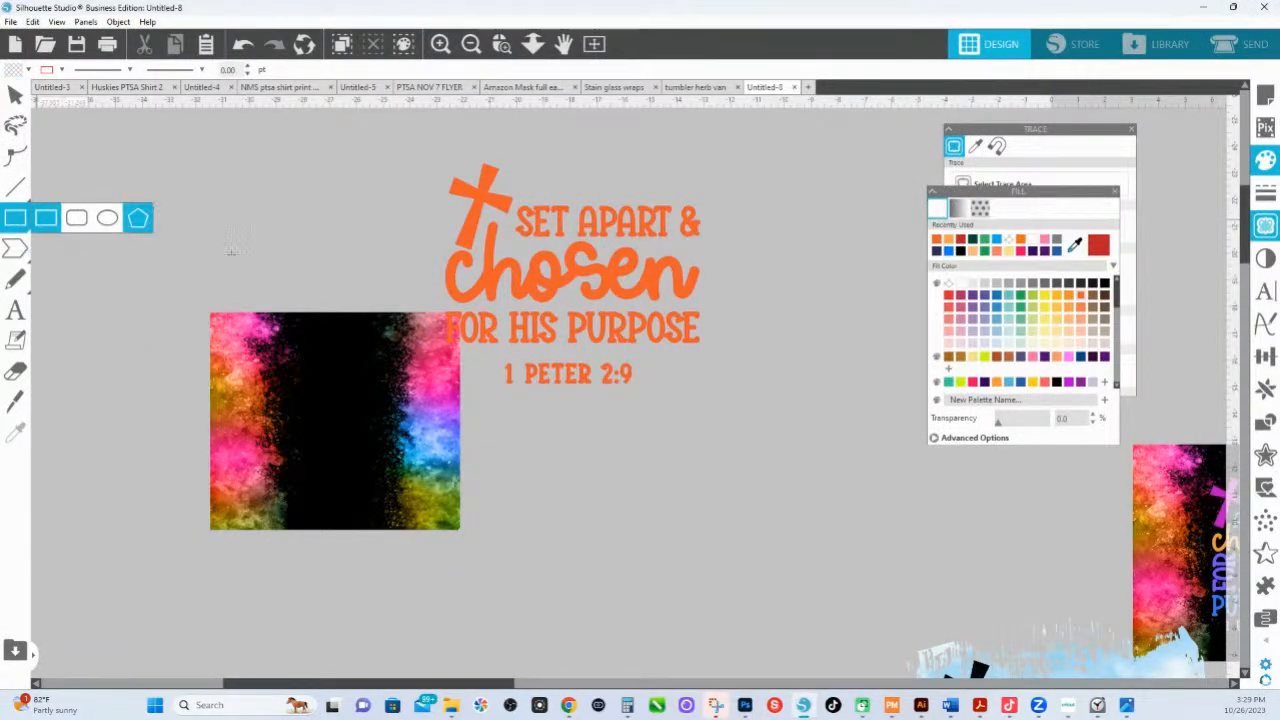
left_click_drag(492, 405, 505, 427)
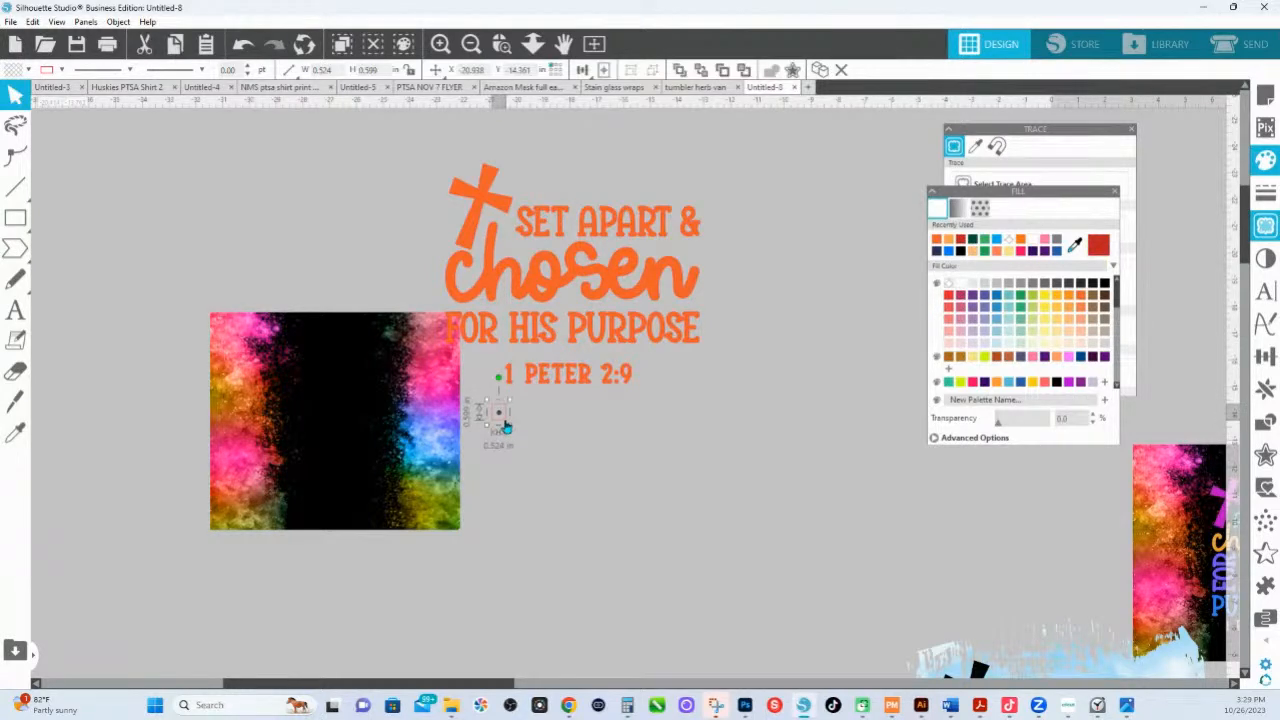
left_click_drag(983, 197, 566, 305)
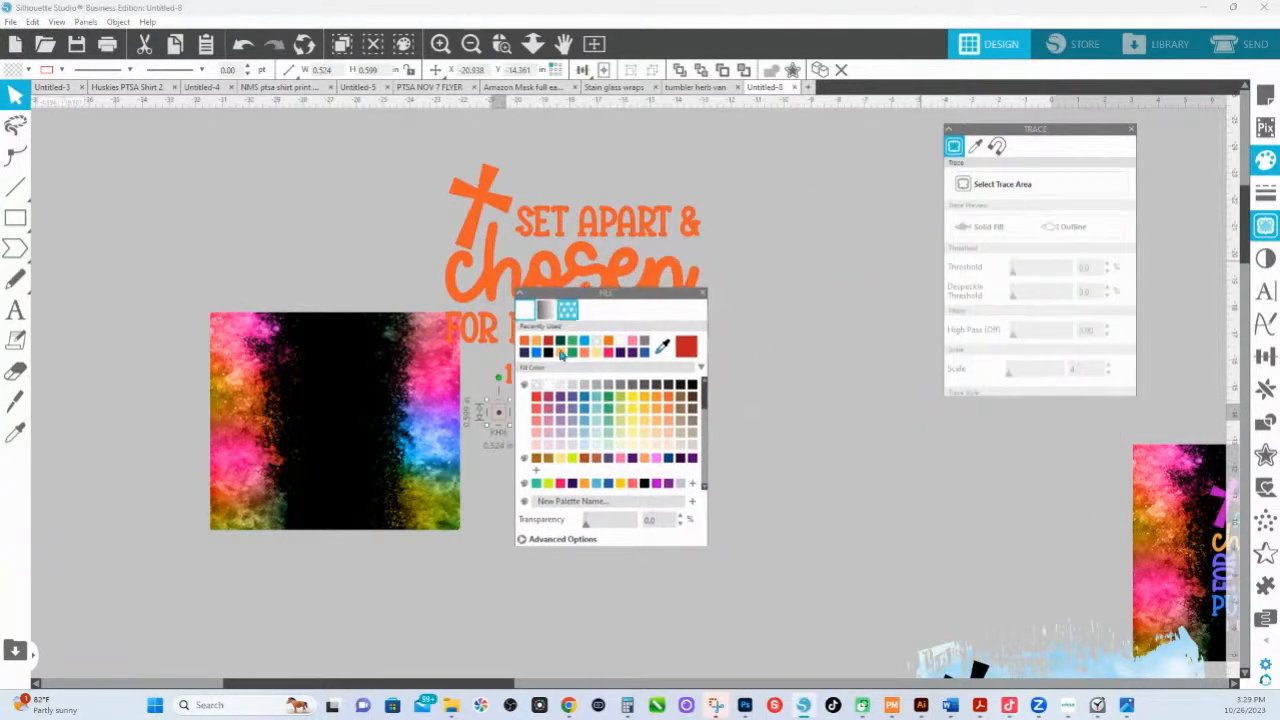
left_click(663, 347)
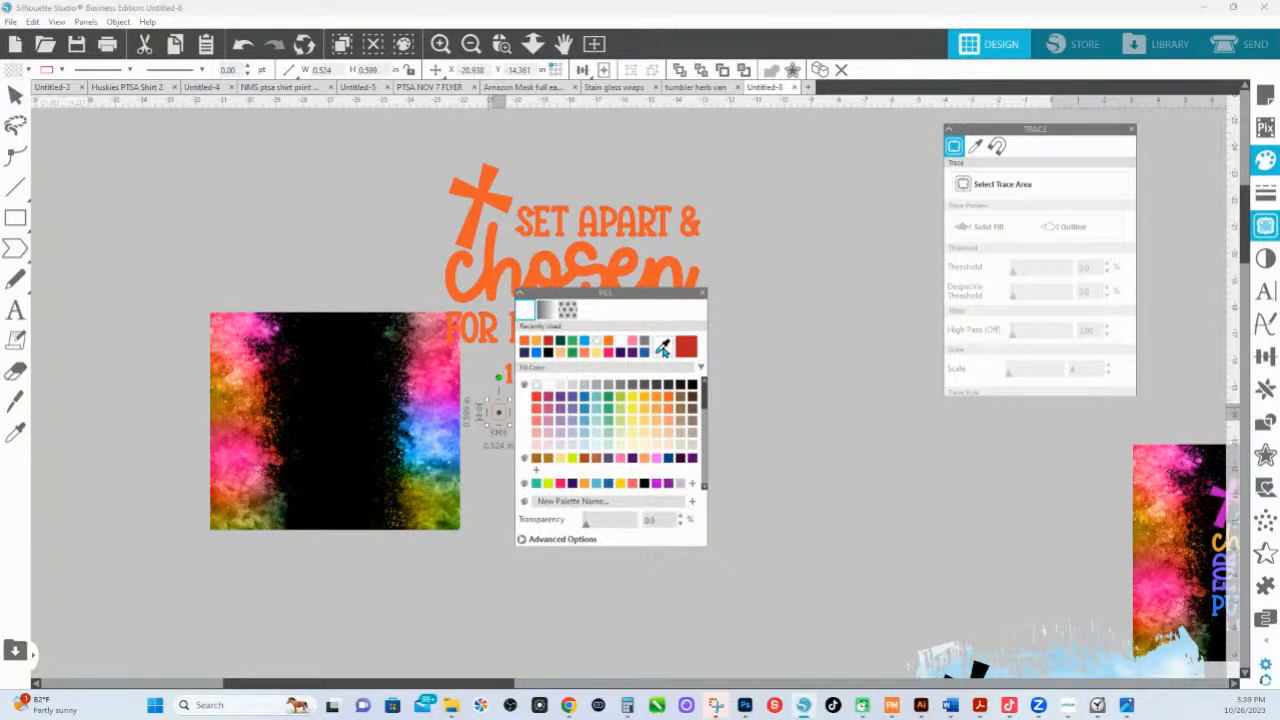
left_click(444, 369)
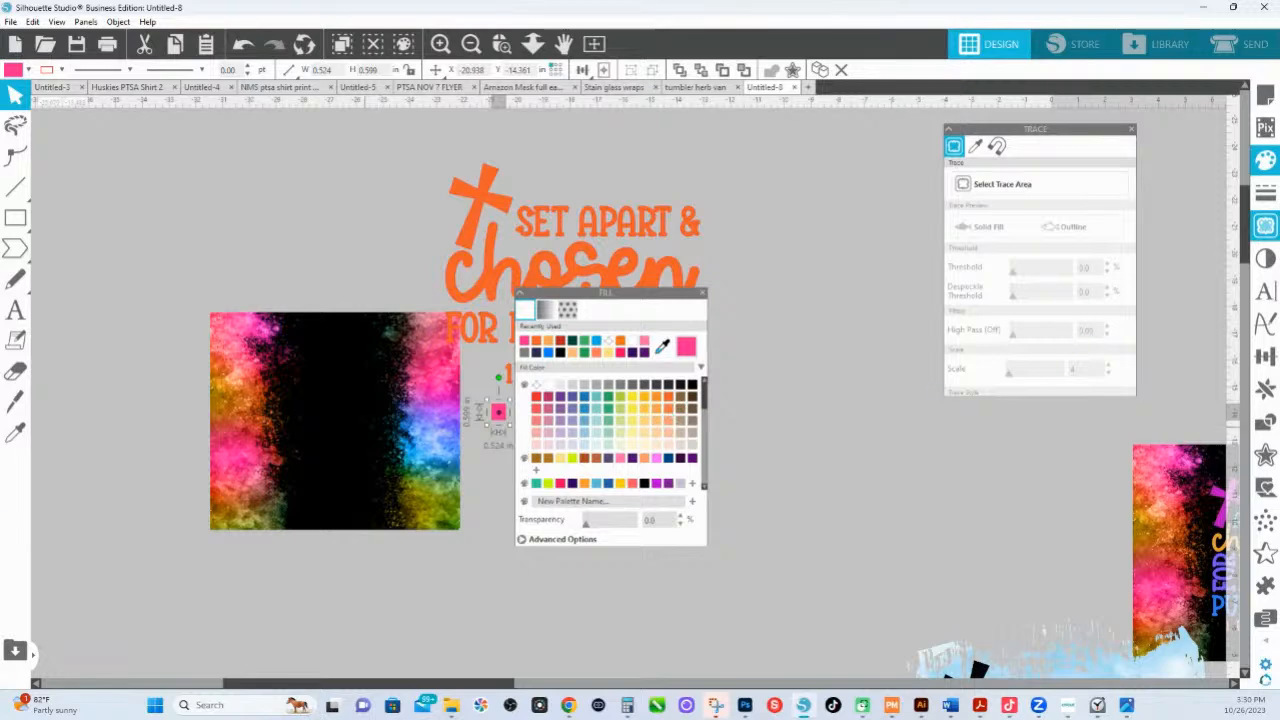
- Duplicate the pink swatch eight times downward to form a column and deselect it
key("ctrl+Down")
key("ctrl+Down")
key("ctrl+Down")
key("ctrl+Down")
key("ctrl+Down")
key("ctrl+Down")
key("ctrl+Down")
key("ctrl+Down")
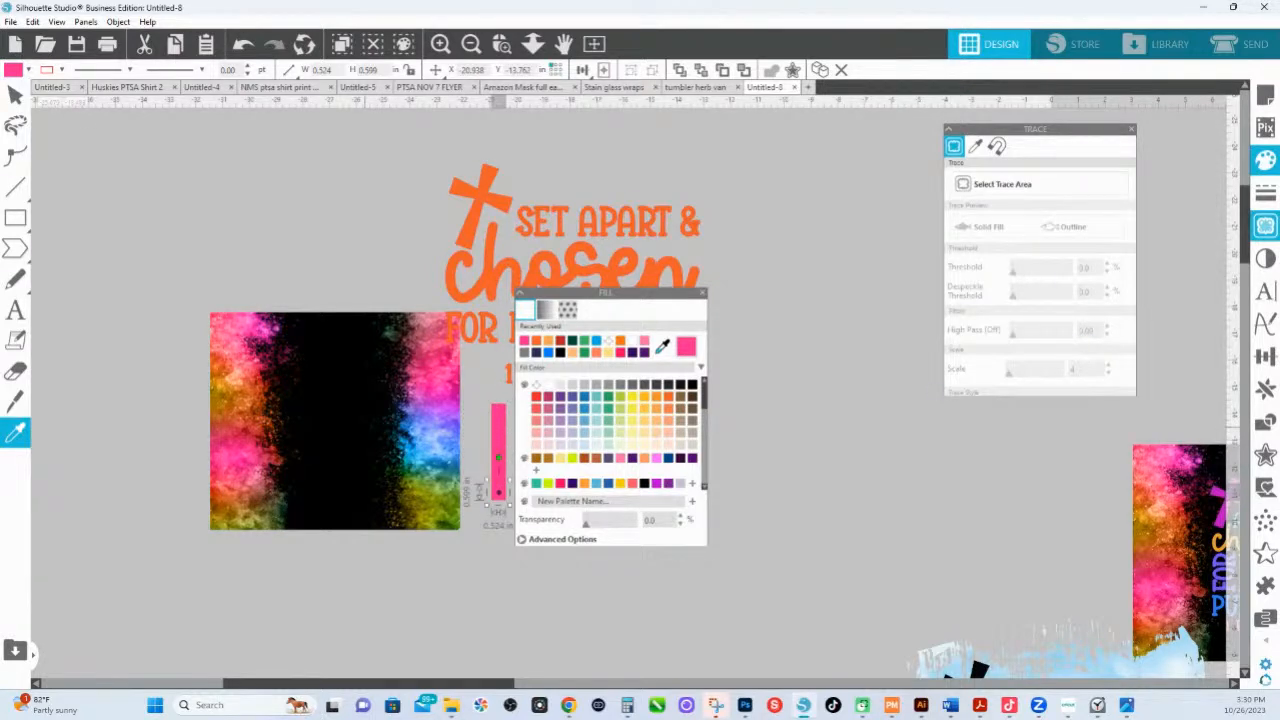
left_click(481, 433)
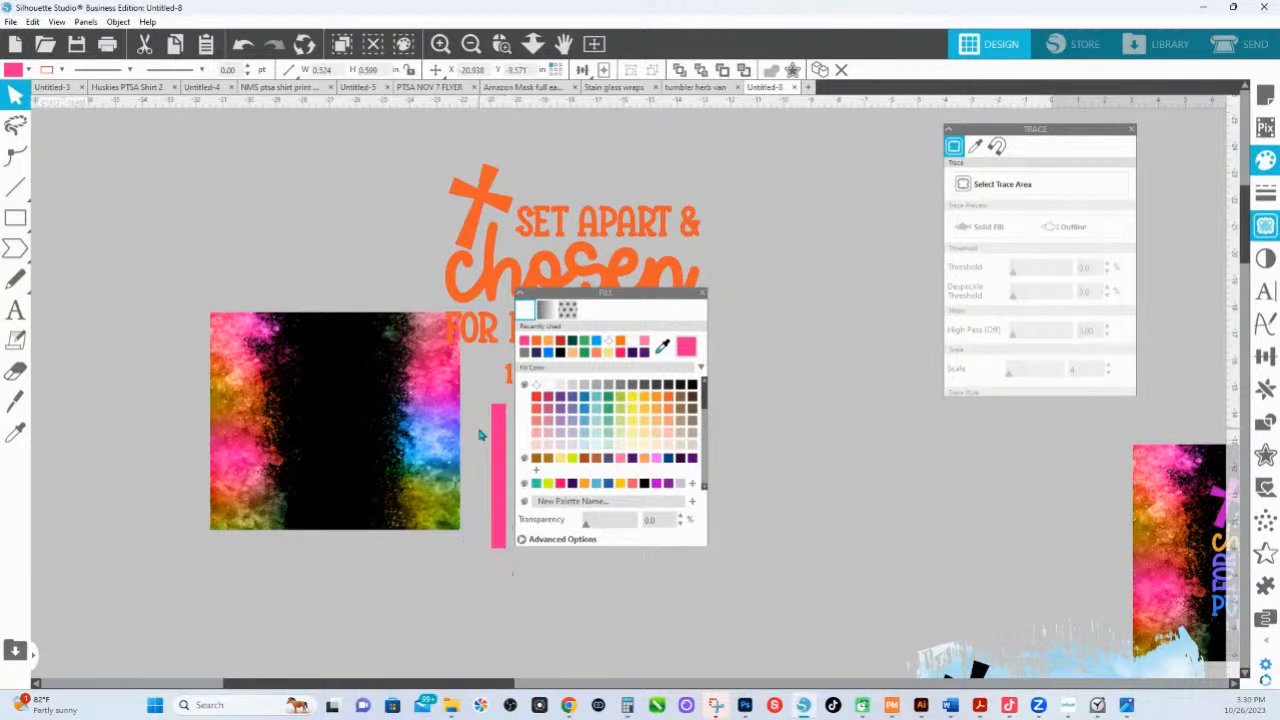
- Fill the second, third and fourth swatches with magenta, light periwinkle and blue-violet sampled from the rainbow background
left_click(498, 430)
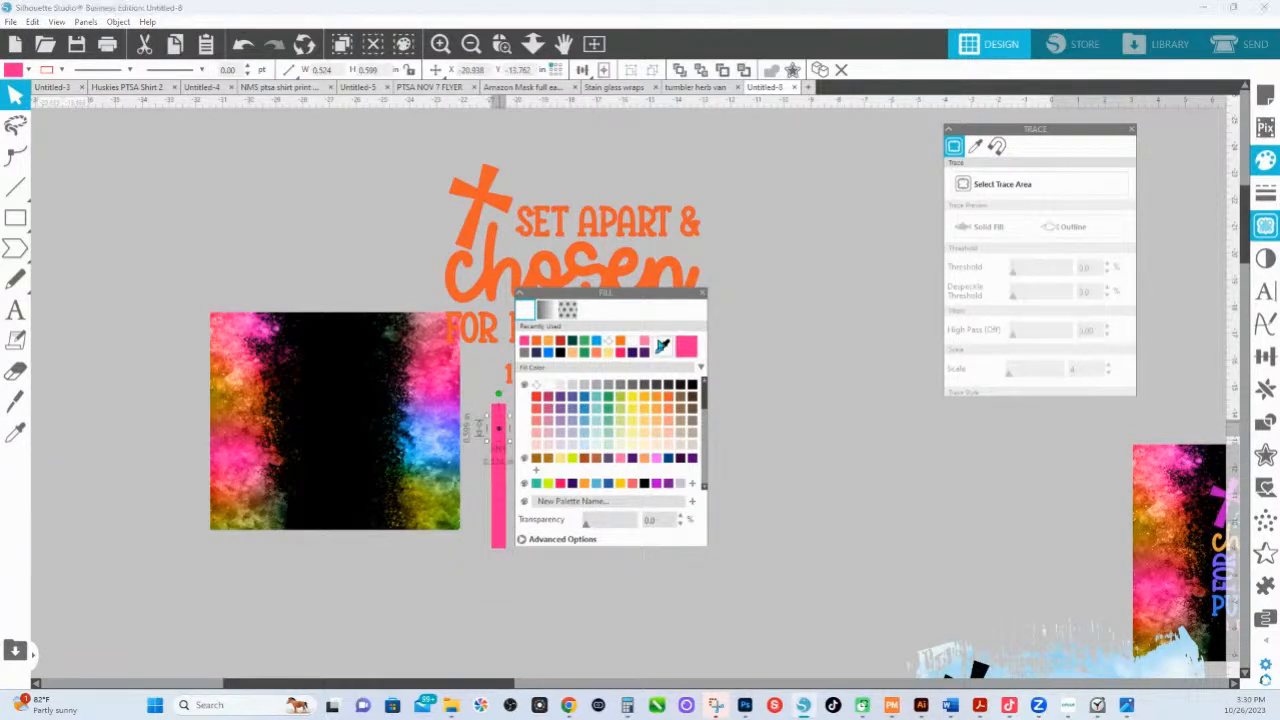
left_click(662, 346)
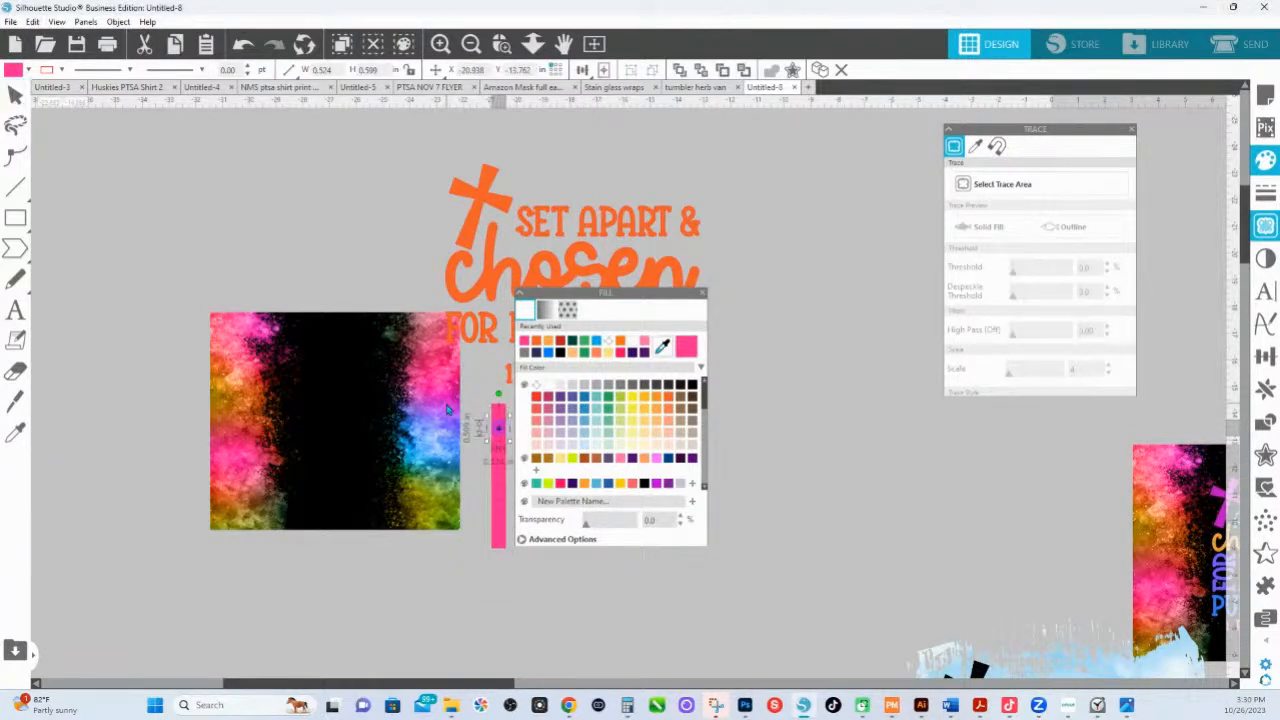
left_click(453, 399)
left_click(662, 346)
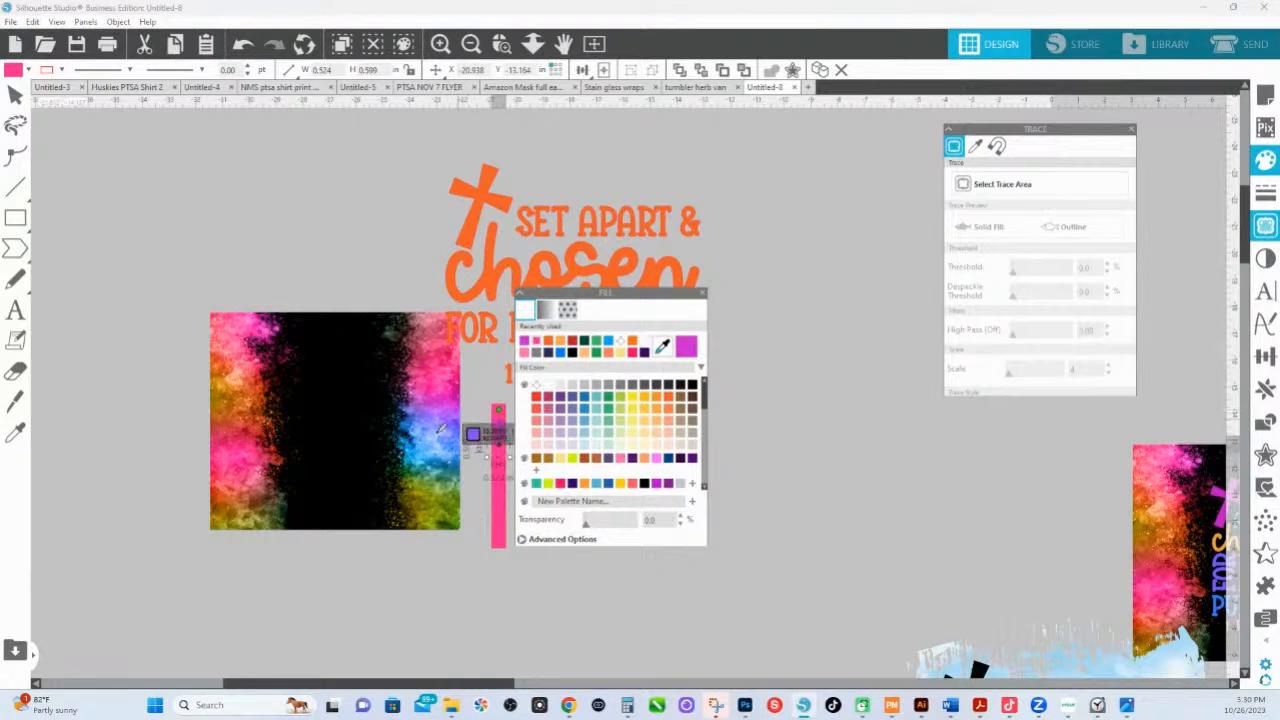
left_click(440, 431)
key("Tab")
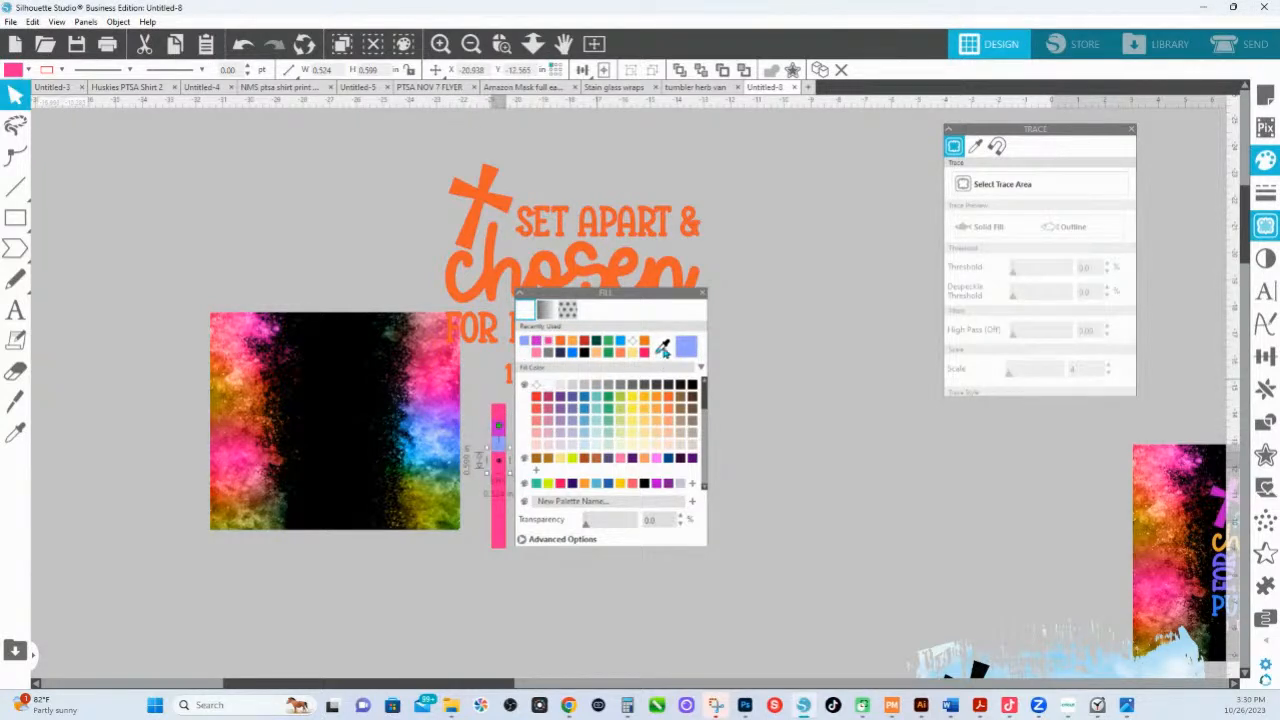
left_click(662, 346)
left_click(452, 420)
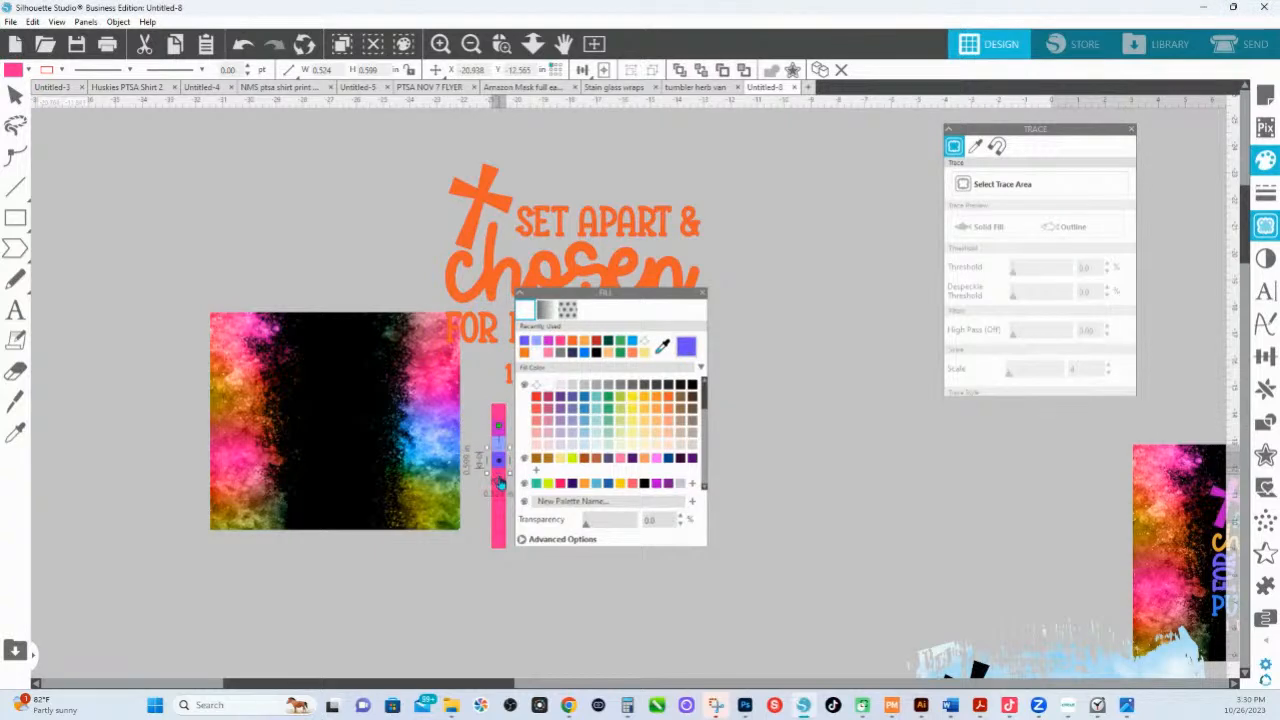
- Fill the fifth, sixth and seventh swatches with teal, orange and pink sampled from the rainbow background
left_click(498, 479)
left_click(662, 346)
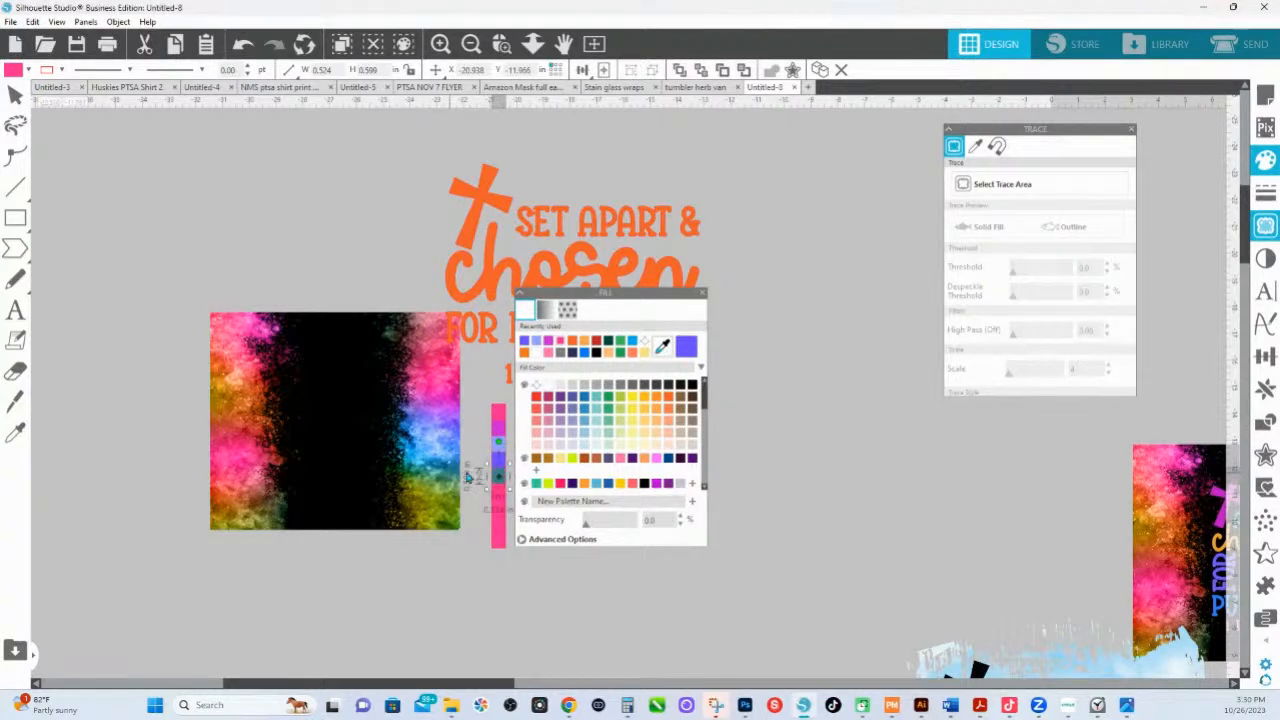
left_click(455, 468)
left_click(660, 348)
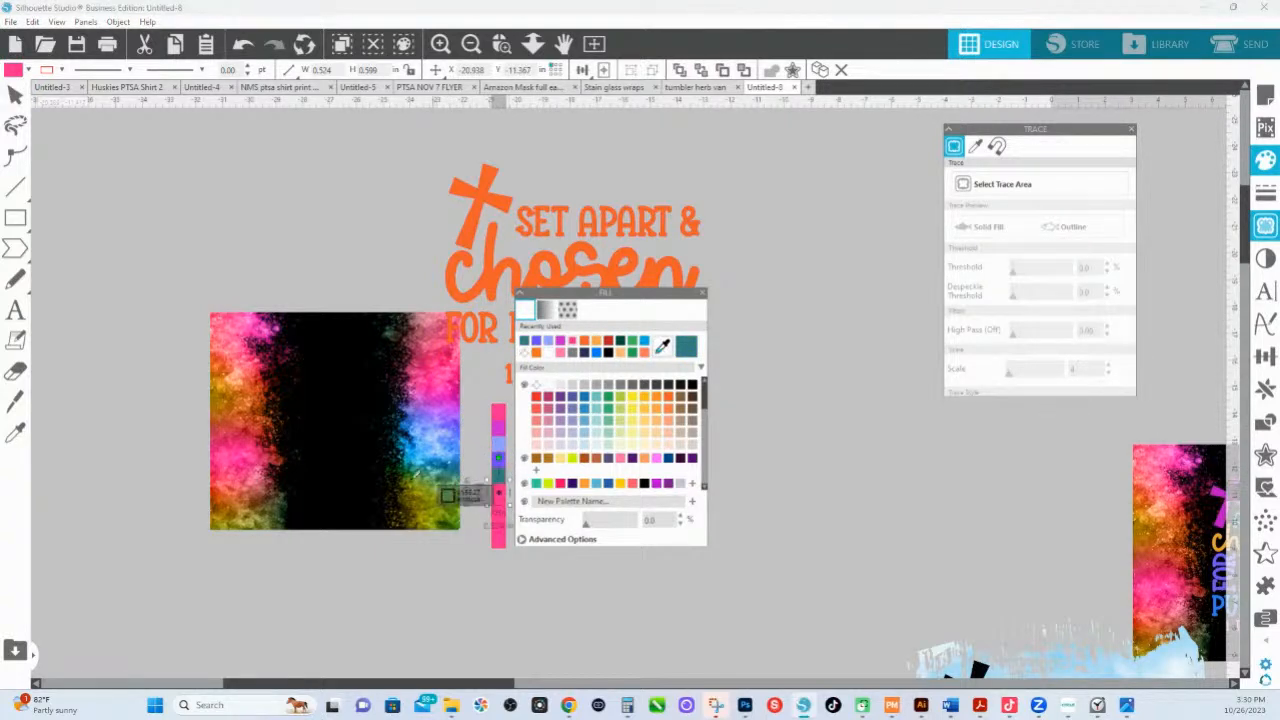
left_click(230, 388)
left_click(662, 348)
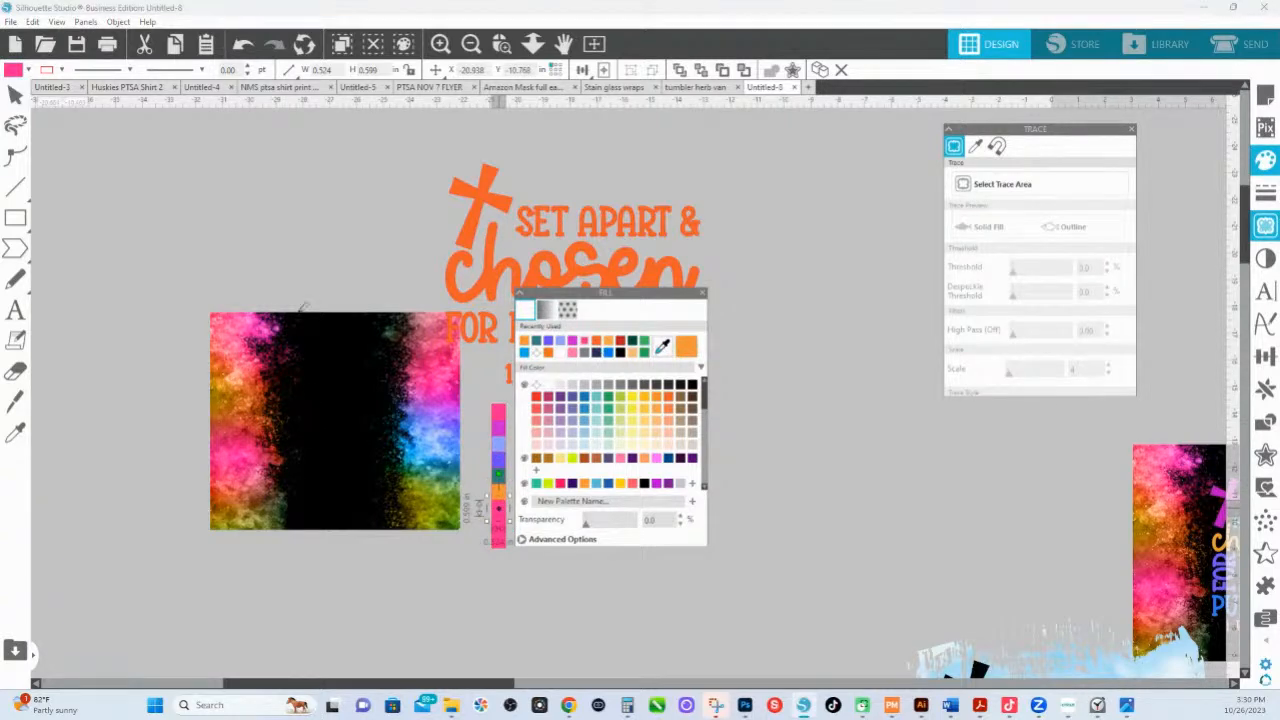
left_click(260, 330)
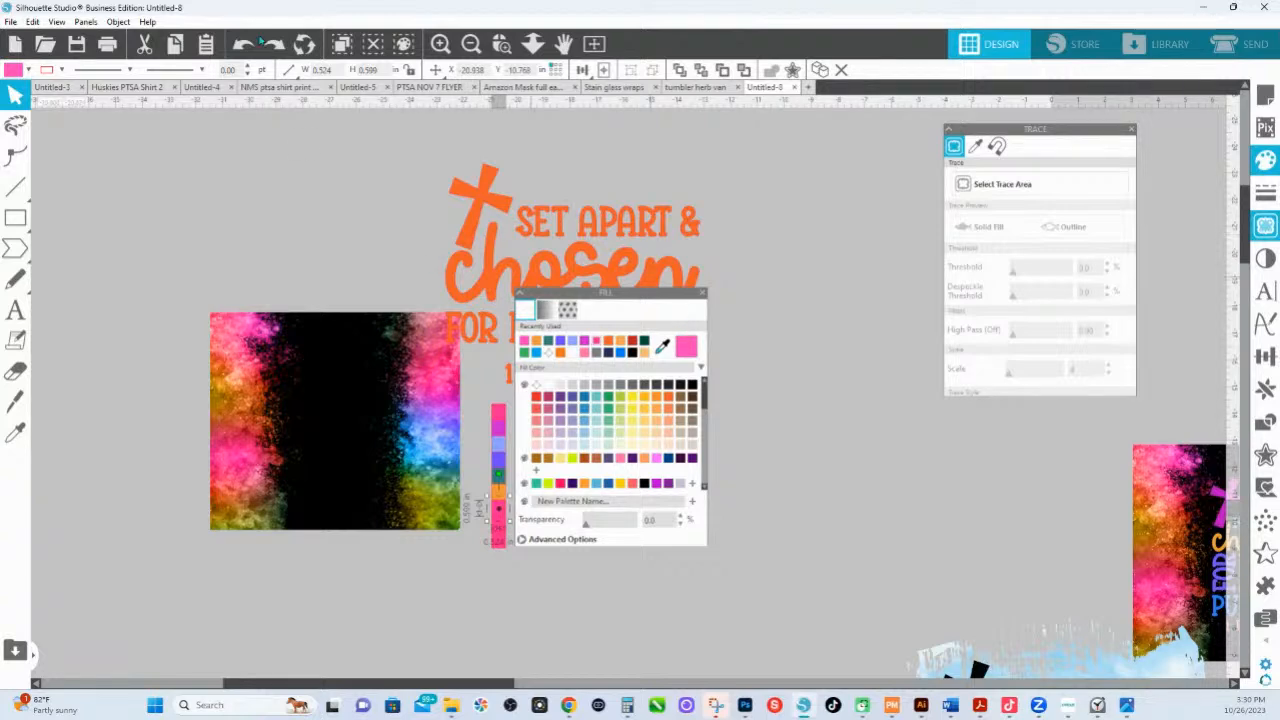
- Fill the last two swatches with dark green and olive sampled from the background, and clear the selection
left_click(499, 529)
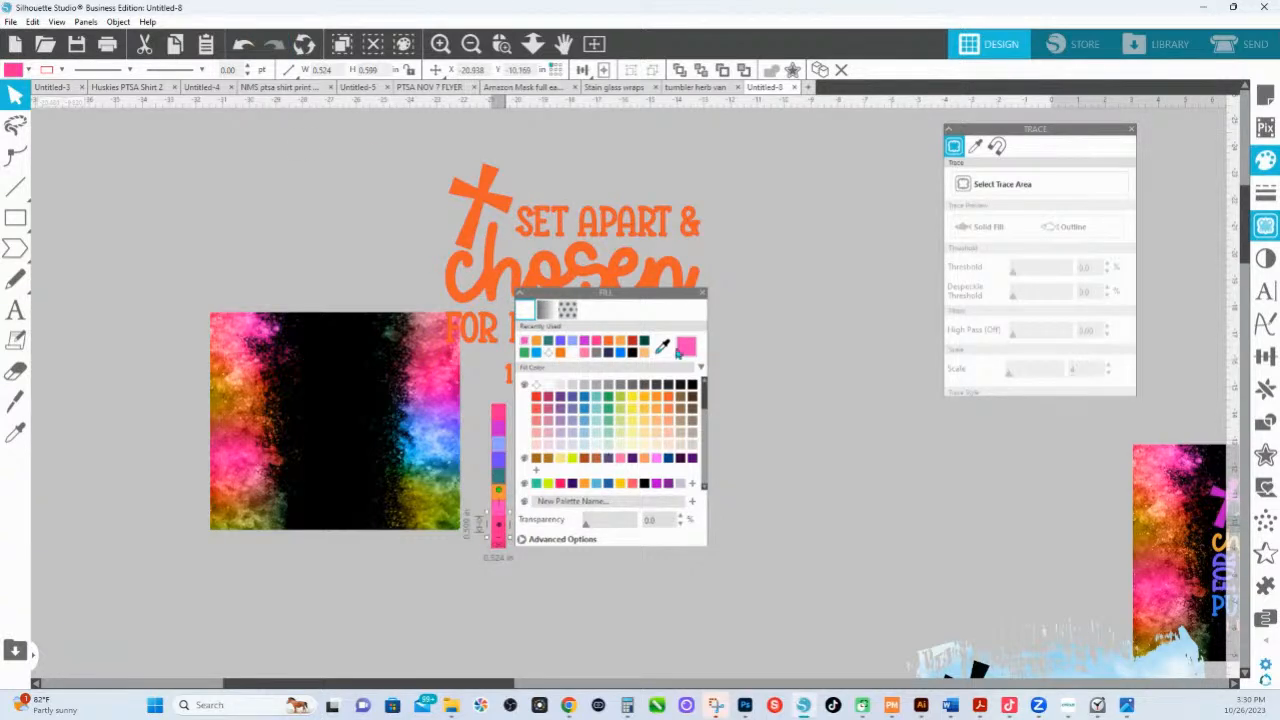
left_click(662, 347)
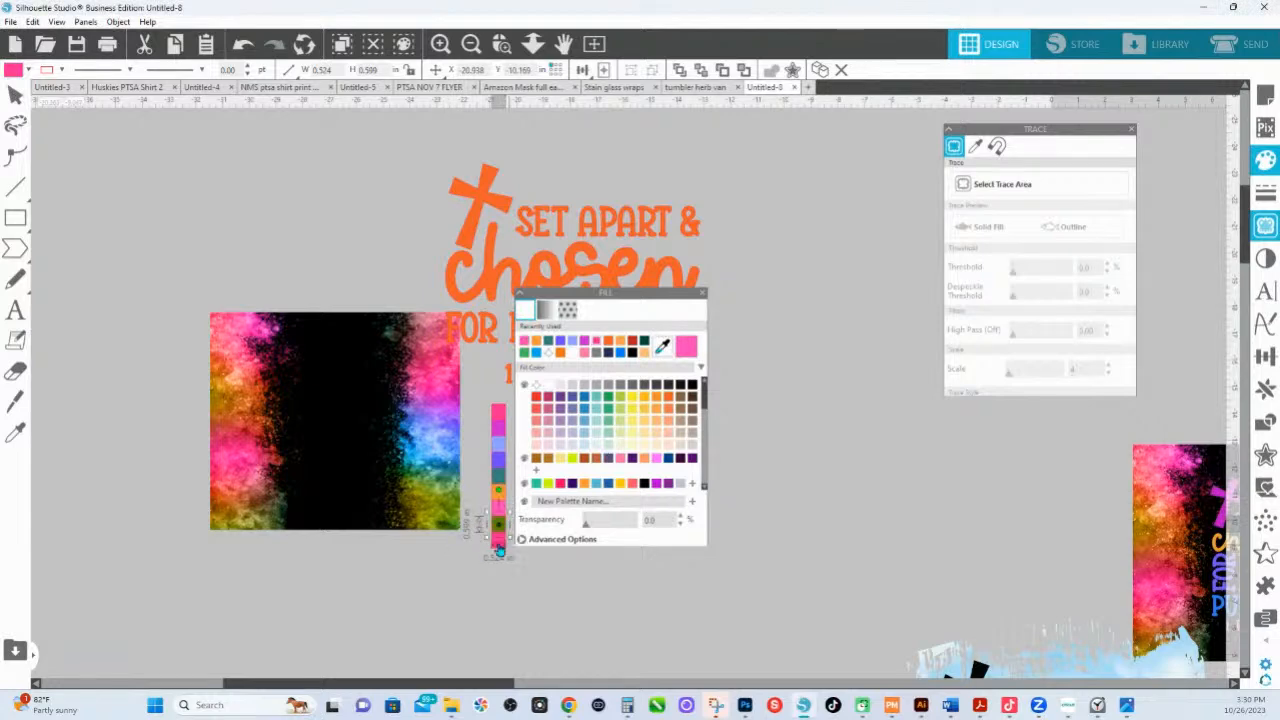
left_click(452, 519)
left_click(499, 542)
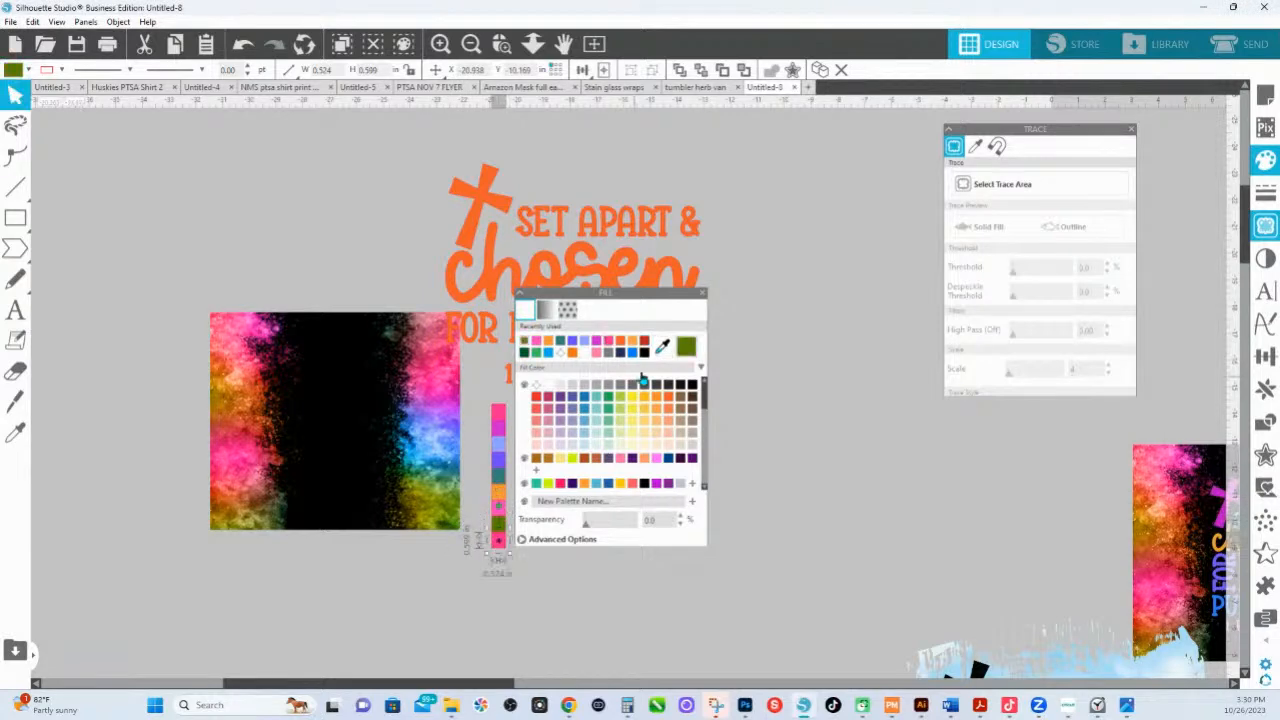
left_click(434, 517)
left_click(499, 585)
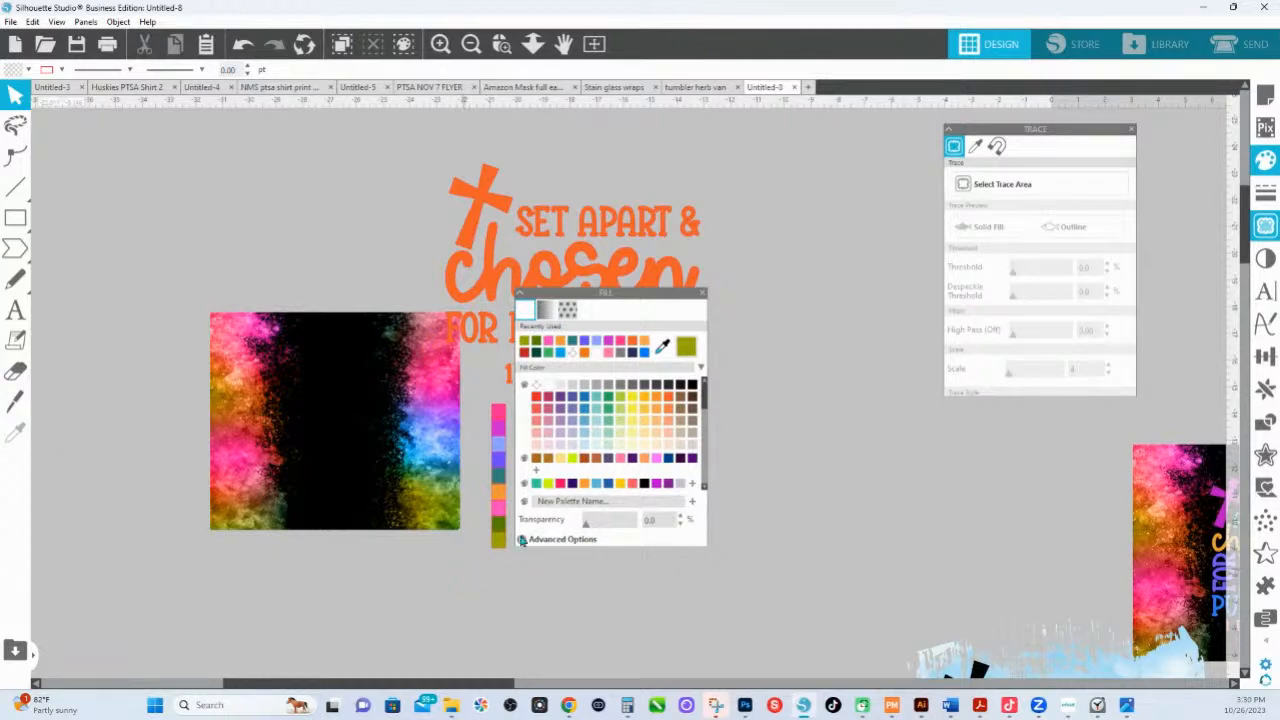
- Remove the outline colour from the selected column of swatches and move the Fill panel clear of the Set Apart lettering
left_click(500, 415)
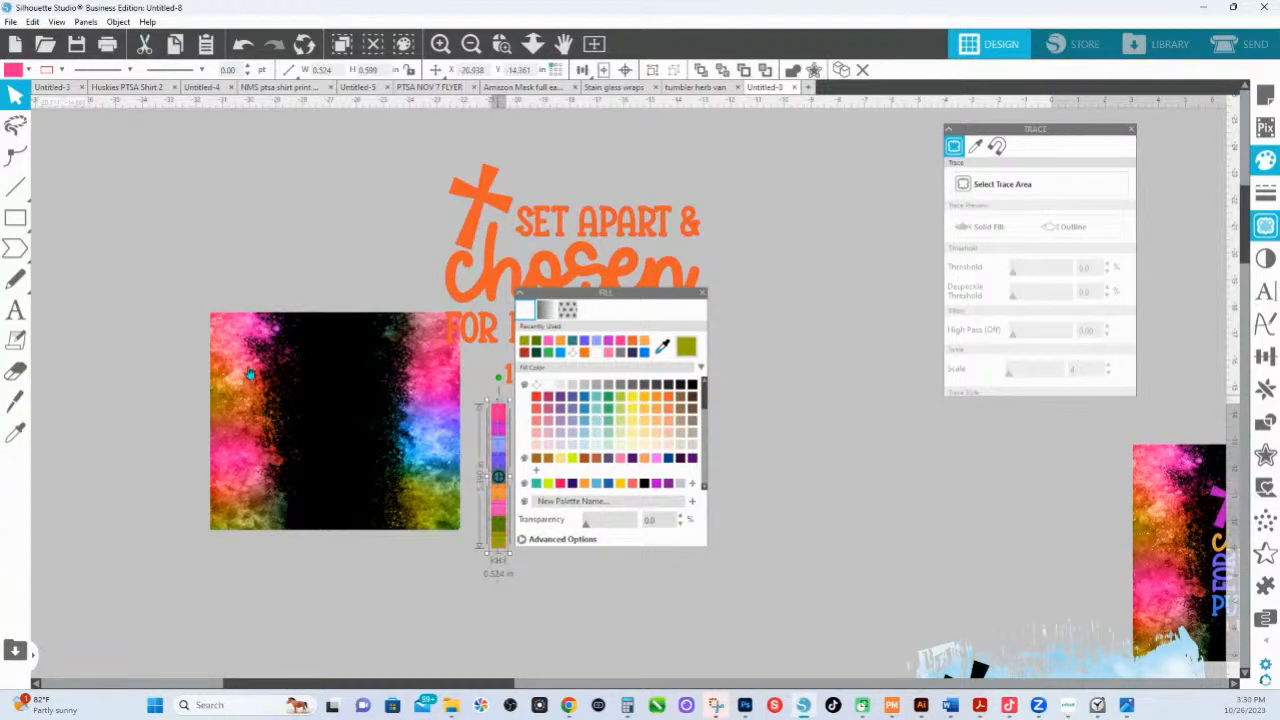
left_click(61, 69)
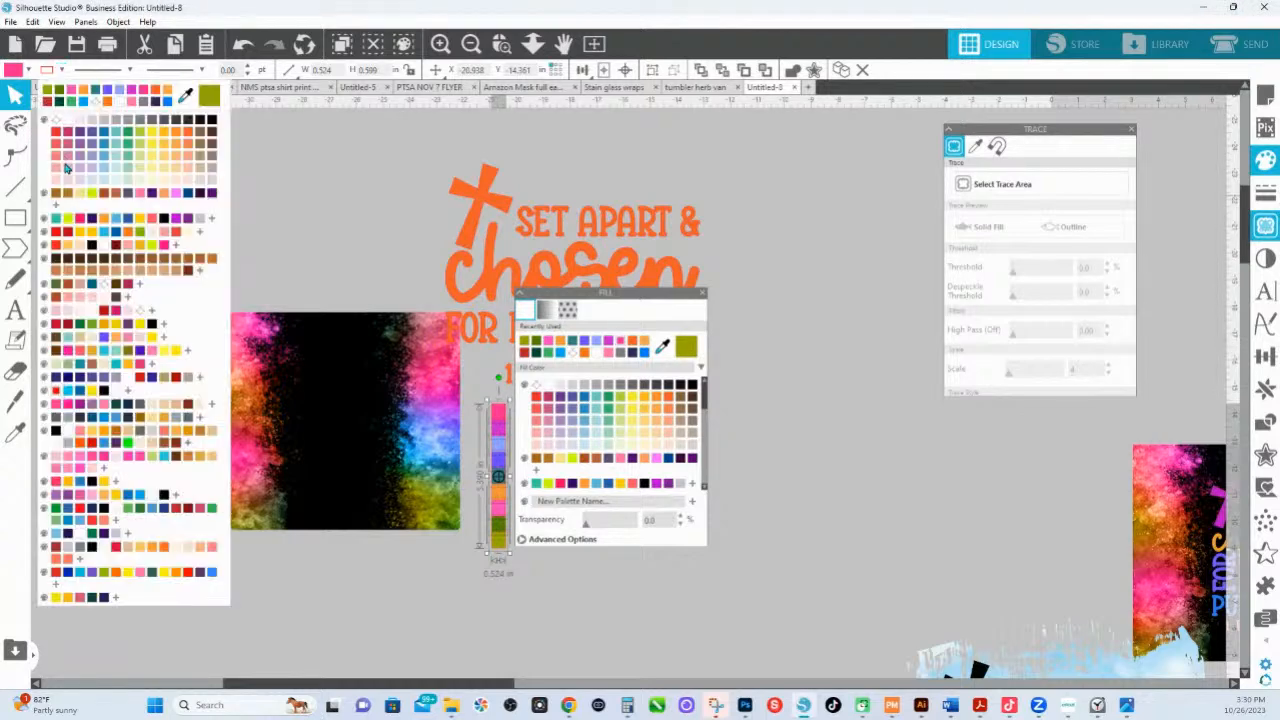
left_click(60, 121)
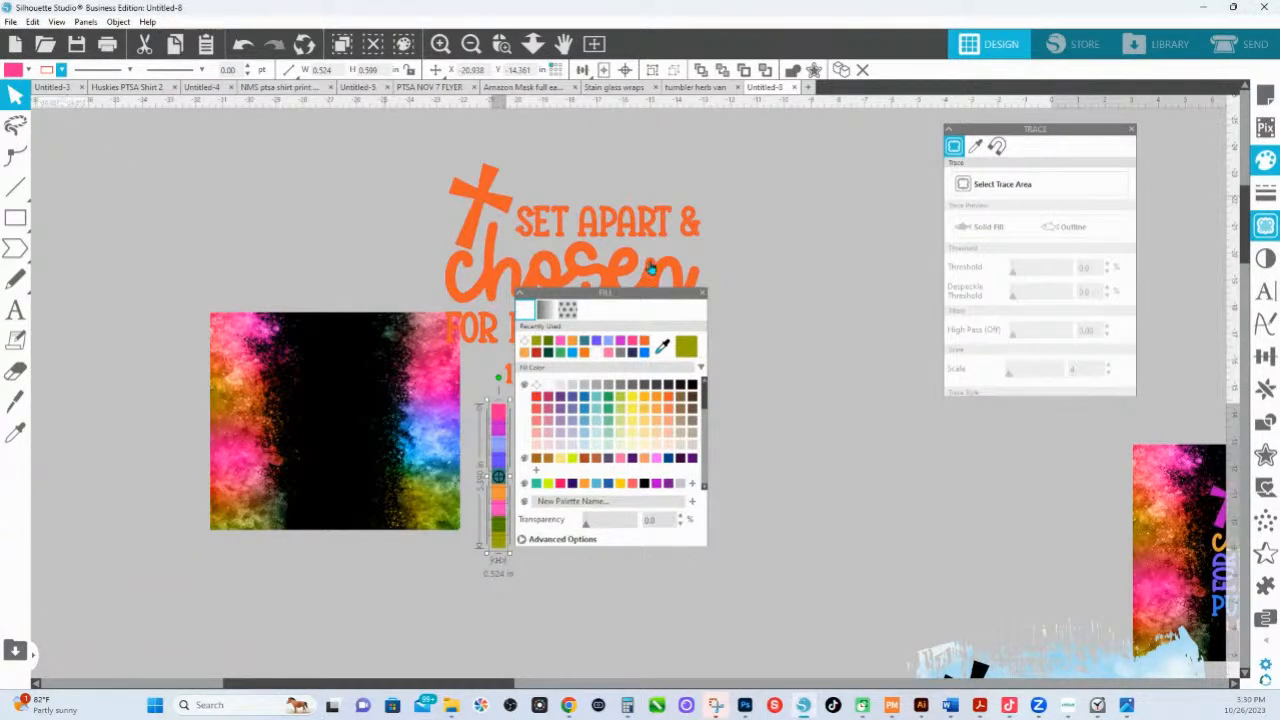
left_click_drag(621, 292, 896, 277)
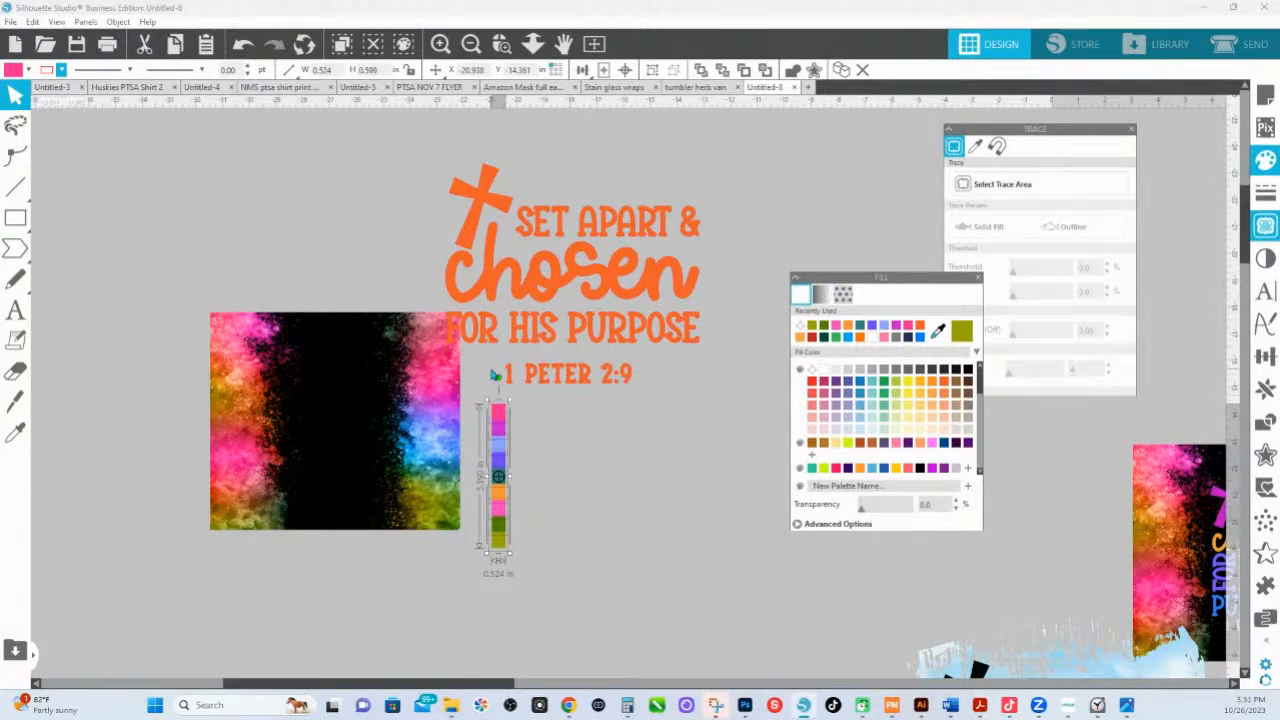
- Group all of the orange Set Apart lettering, including the ampersand, and move it onto the rainbow background
left_click_drag(485, 171, 660, 380)
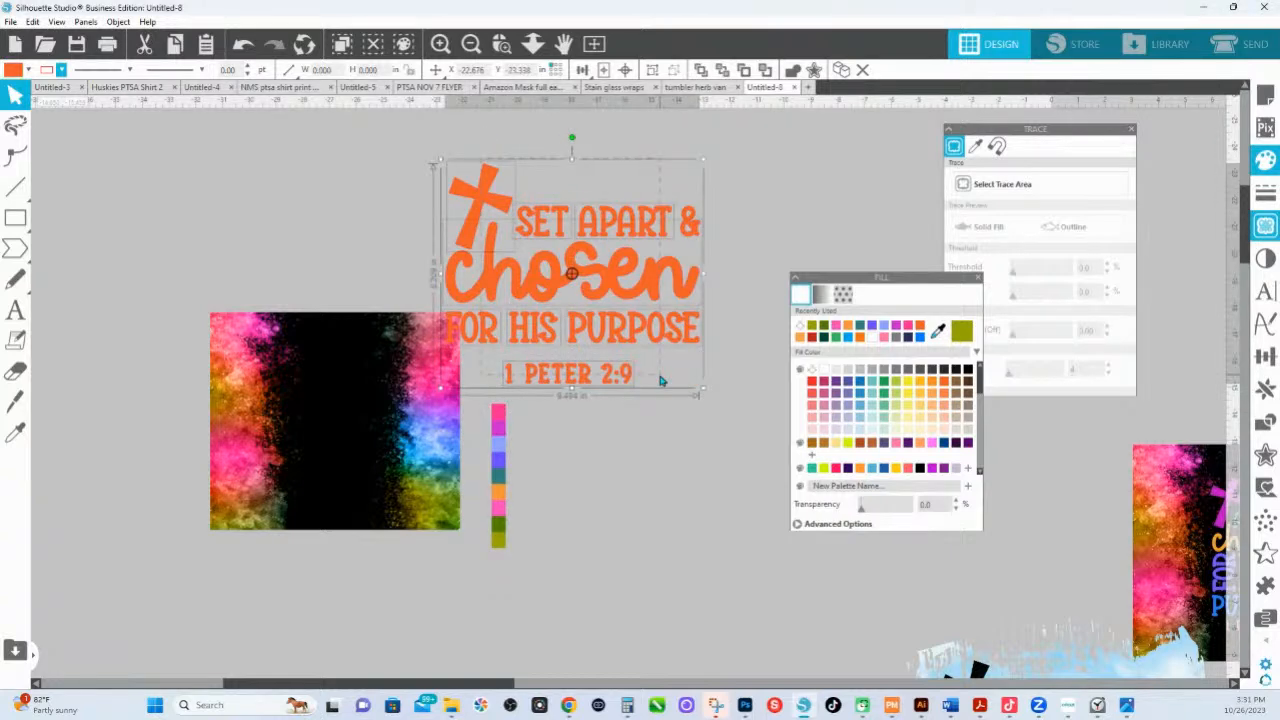
right_click(568, 236)
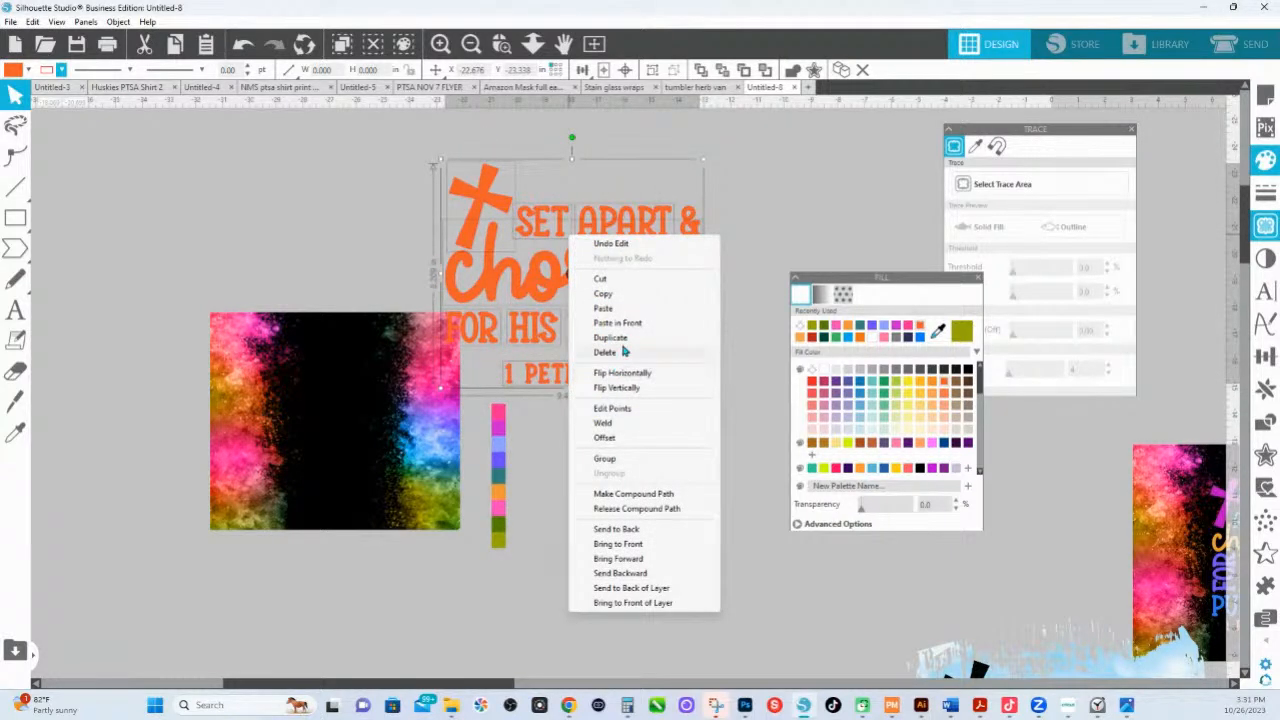
left_click(607, 458)
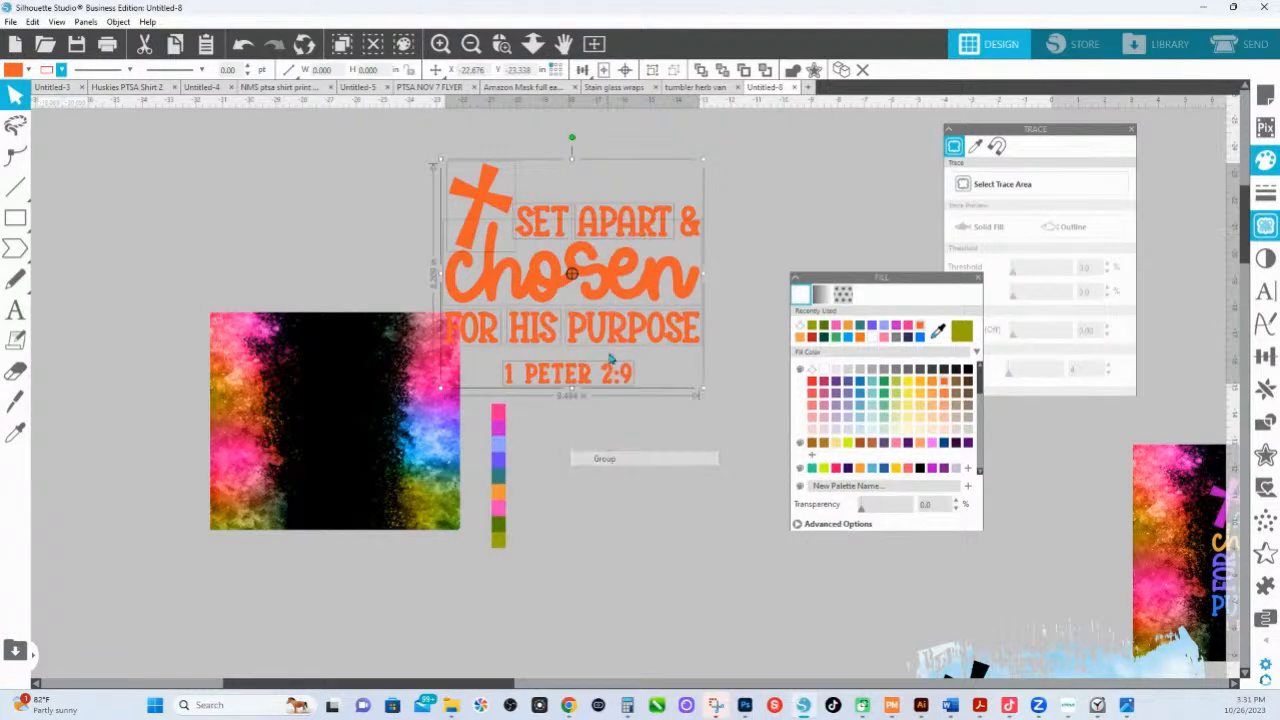
left_click_drag(571, 316, 369, 445)
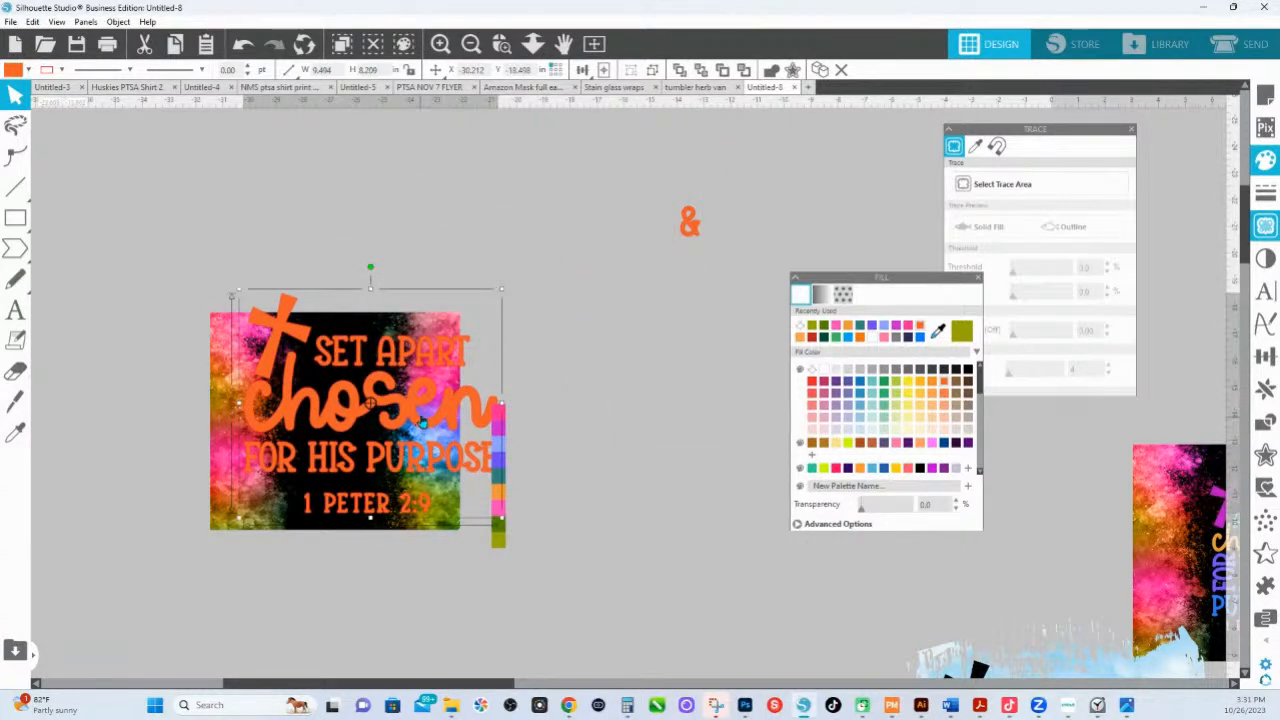
key("ctrl+z")
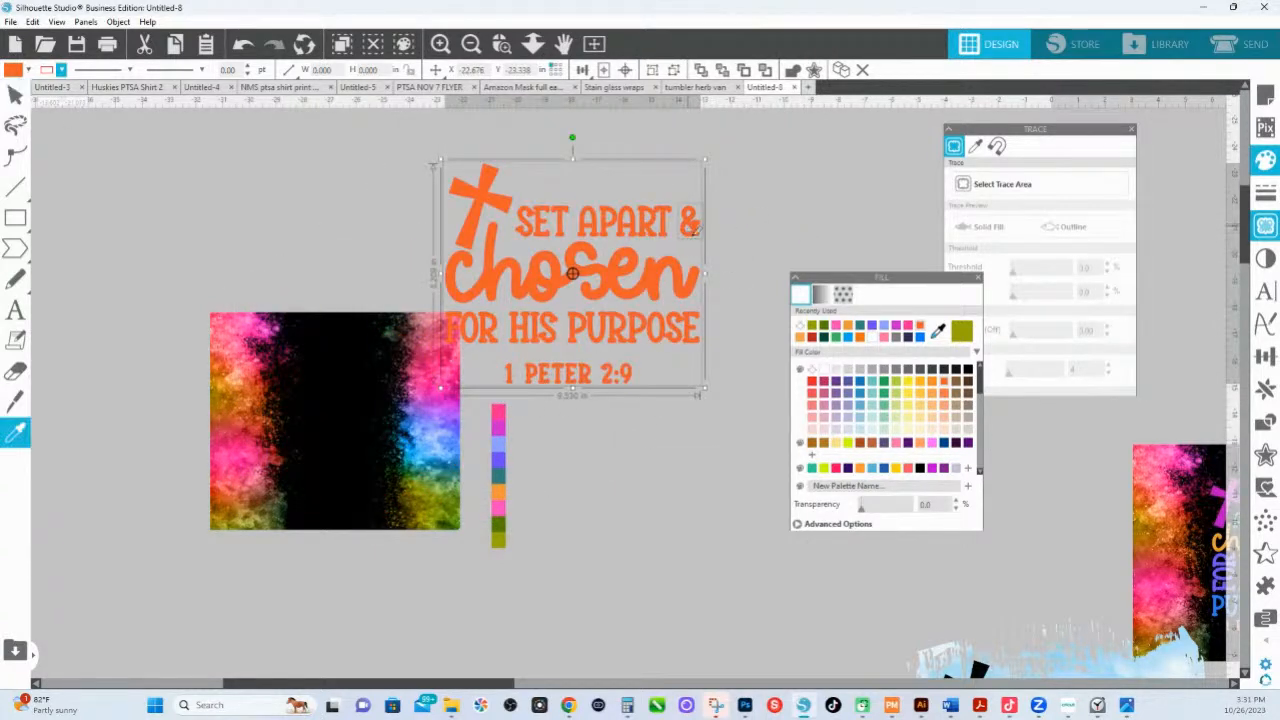
key("v")
left_click_drag(689, 249, 442, 404)
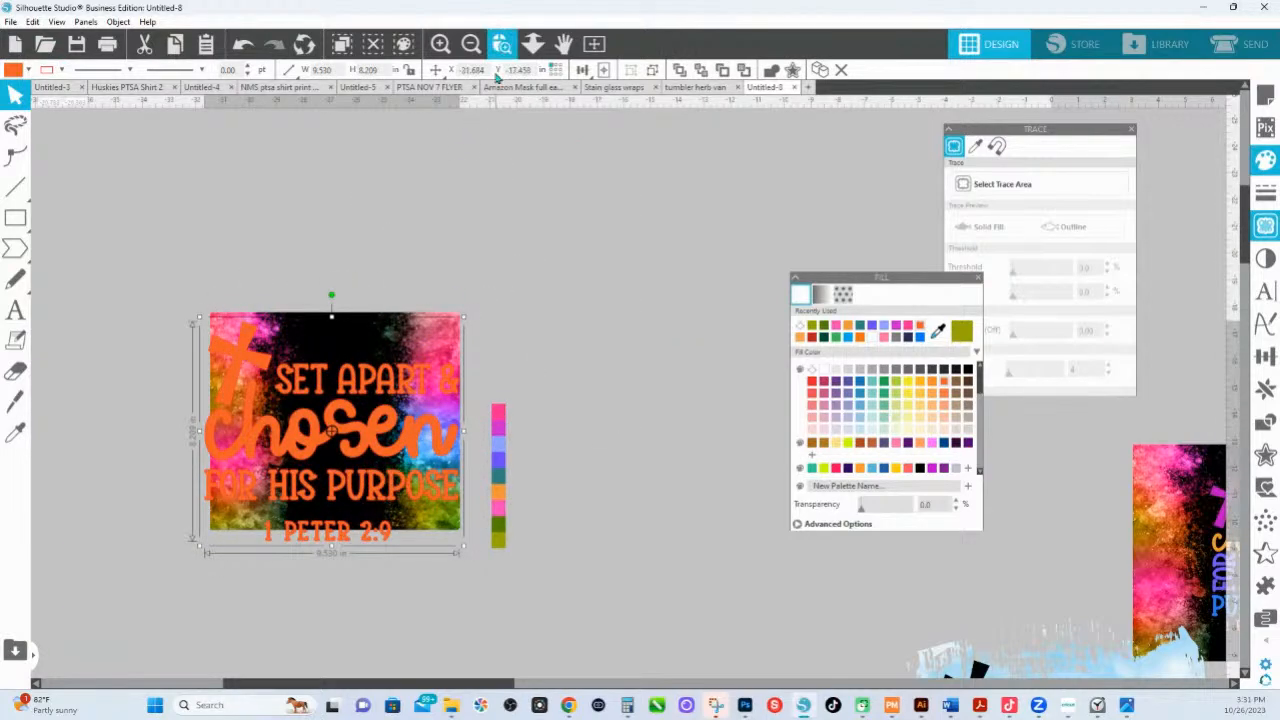
- Shrink the grouped lettering to about 4.33 by 3.73 inches and place it in the black centre of the background
left_click_drag(232, 328, 569, 537)
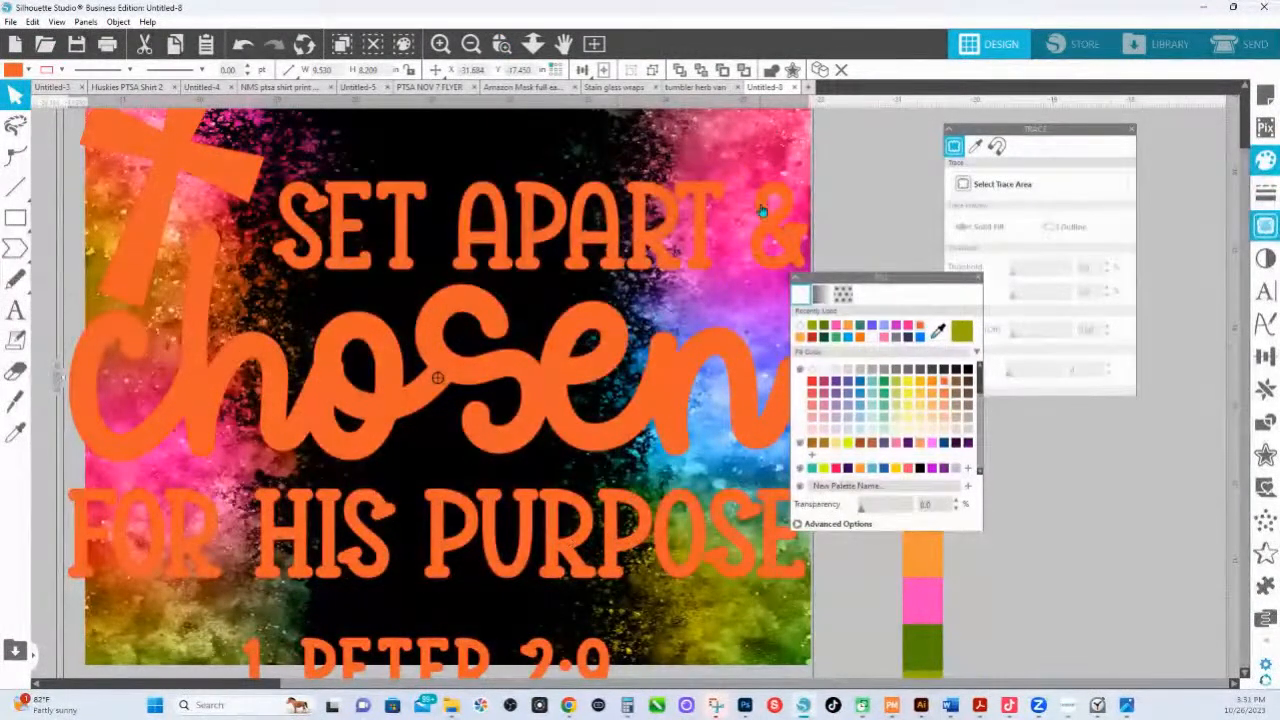
left_click(532, 45)
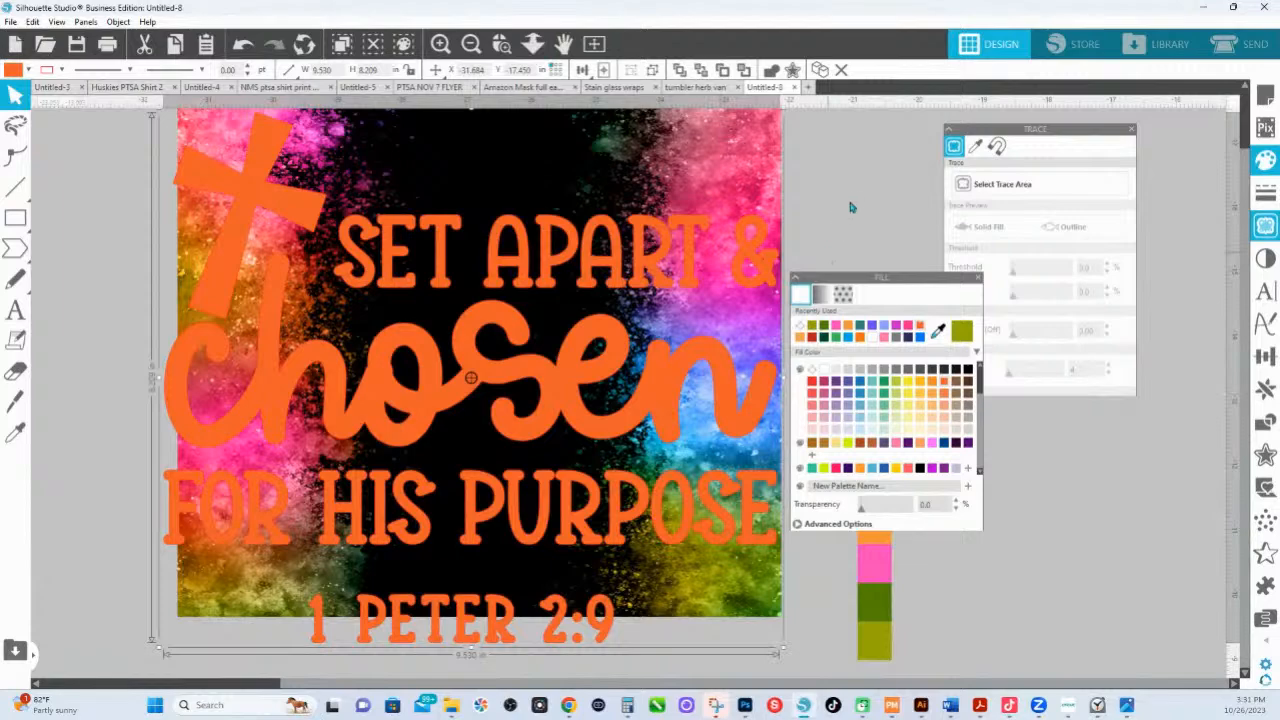
key("Escape")
left_click_drag(666, 369, 677, 414)
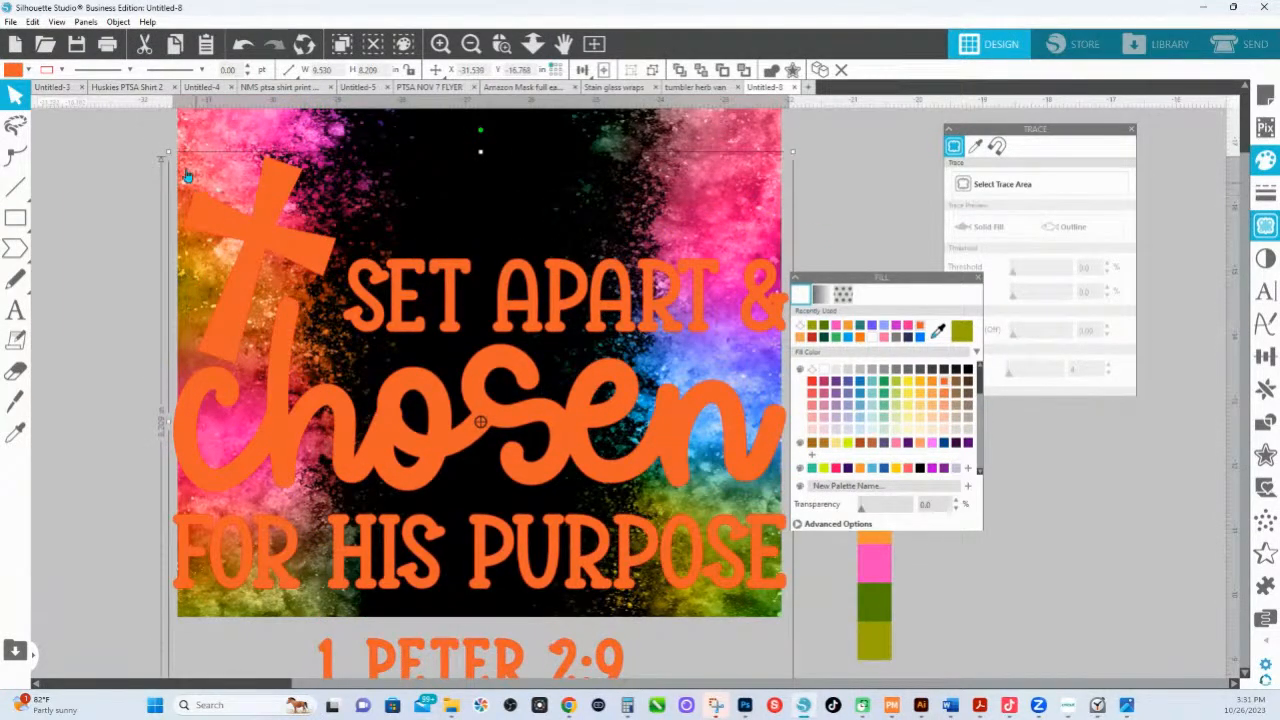
left_click_drag(167, 153, 503, 440)
left_click_drag(568, 578, 398, 330)
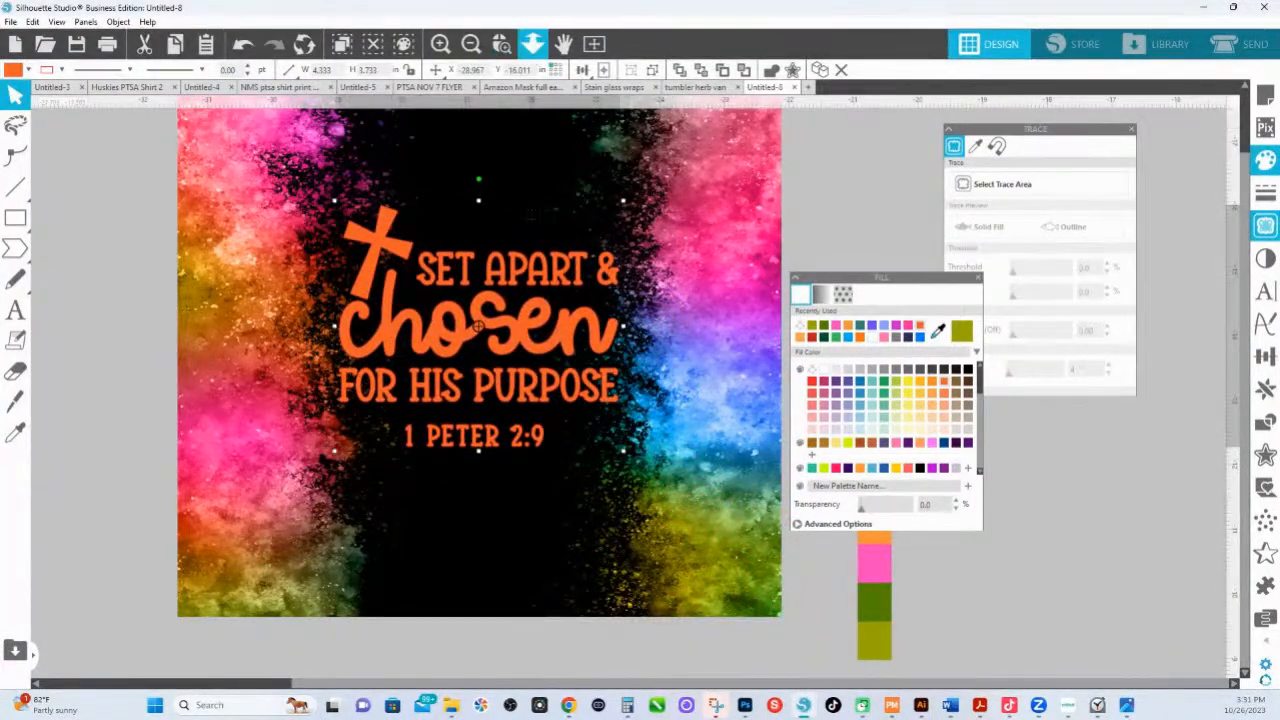
- Move the resized lettering above the rainbow background, ungroup it and clear the selection
left_click(532, 43)
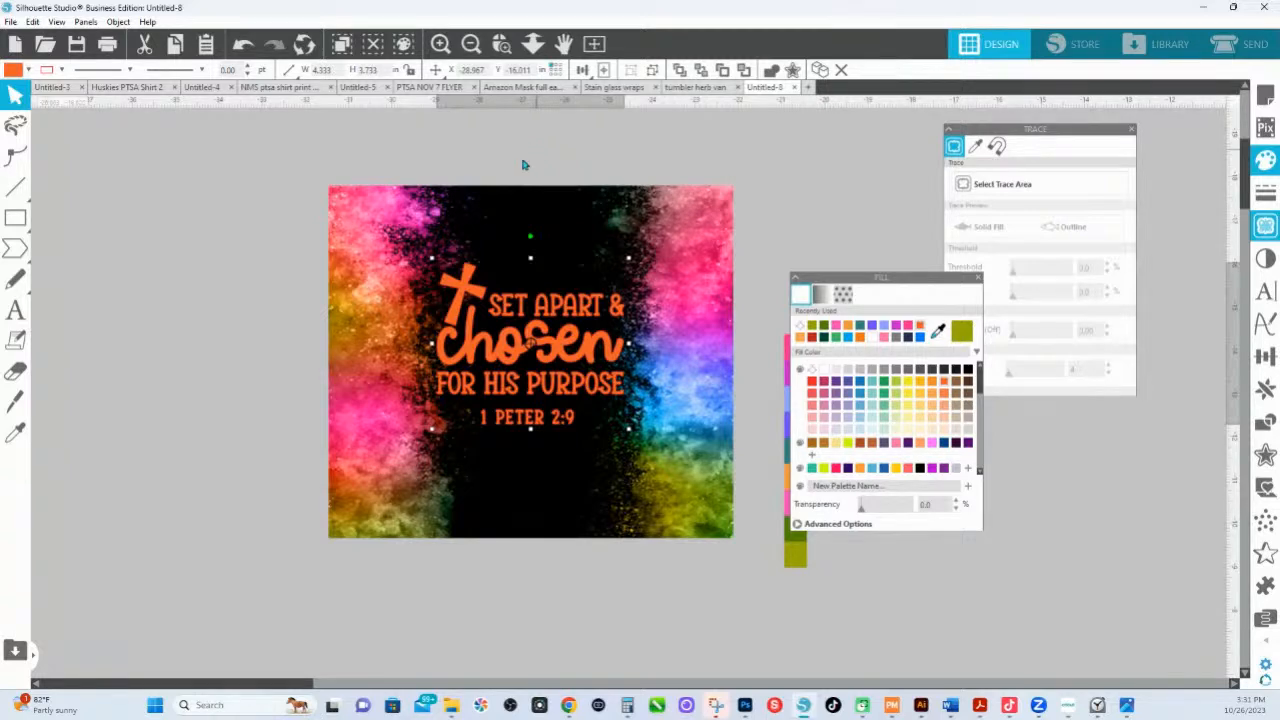
left_click_drag(558, 360, 549, 150)
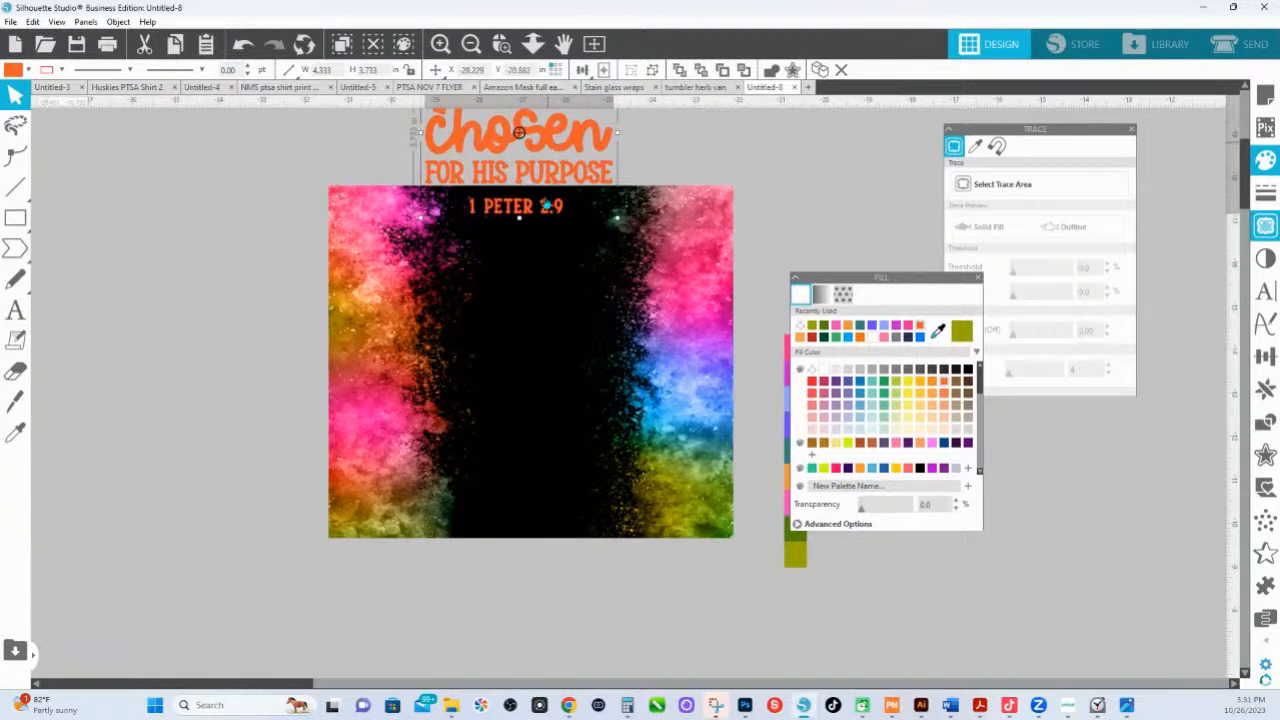
scroll(546, 184, "up", 3)
right_click(557, 200)
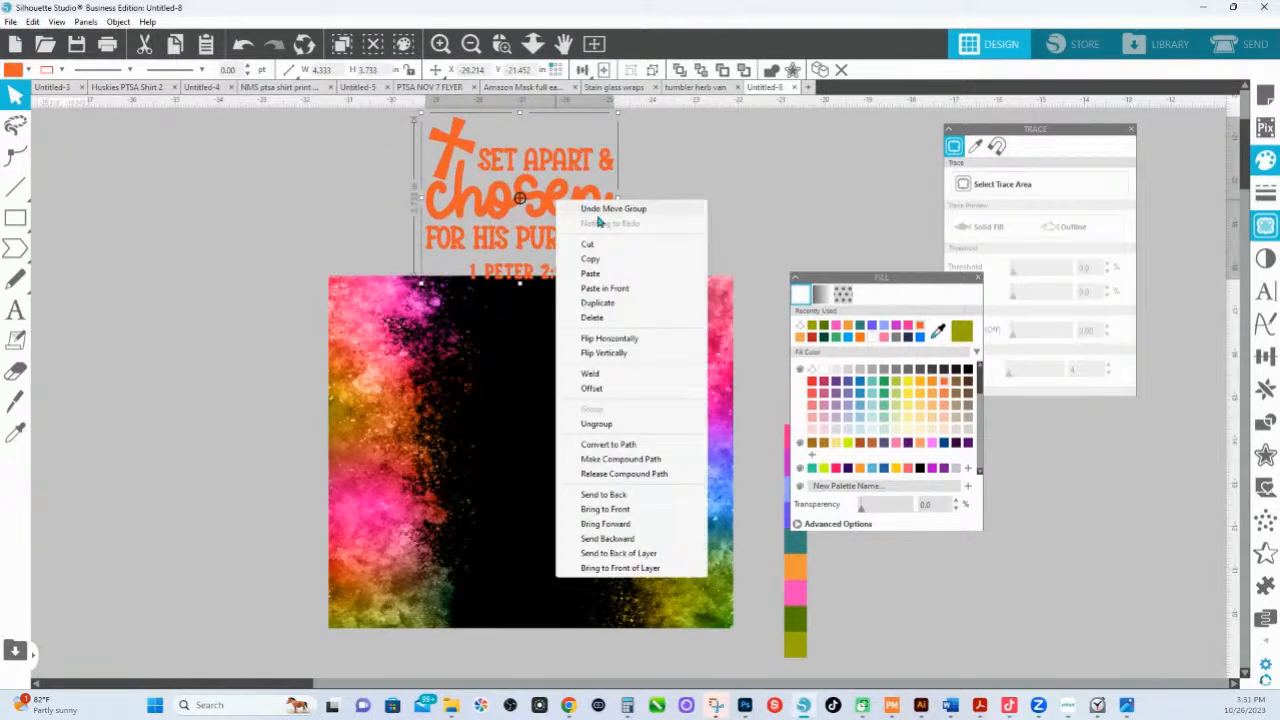
left_click(604, 433)
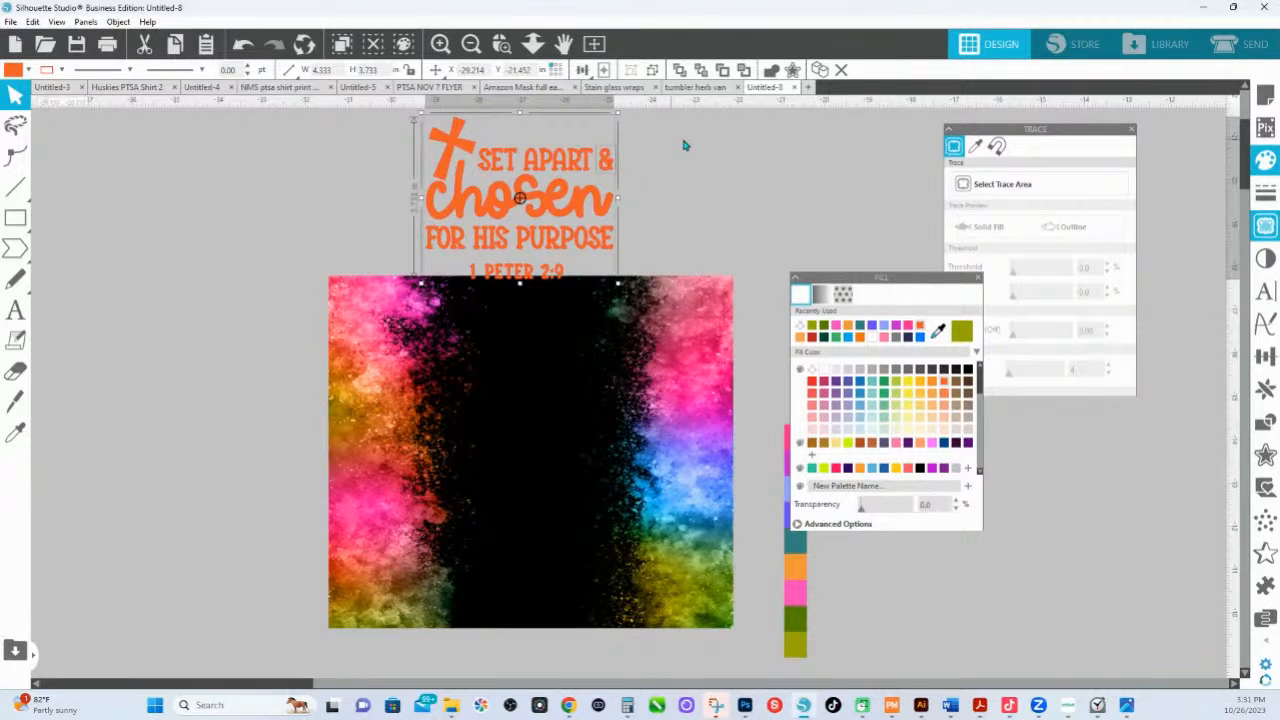
left_click(686, 160)
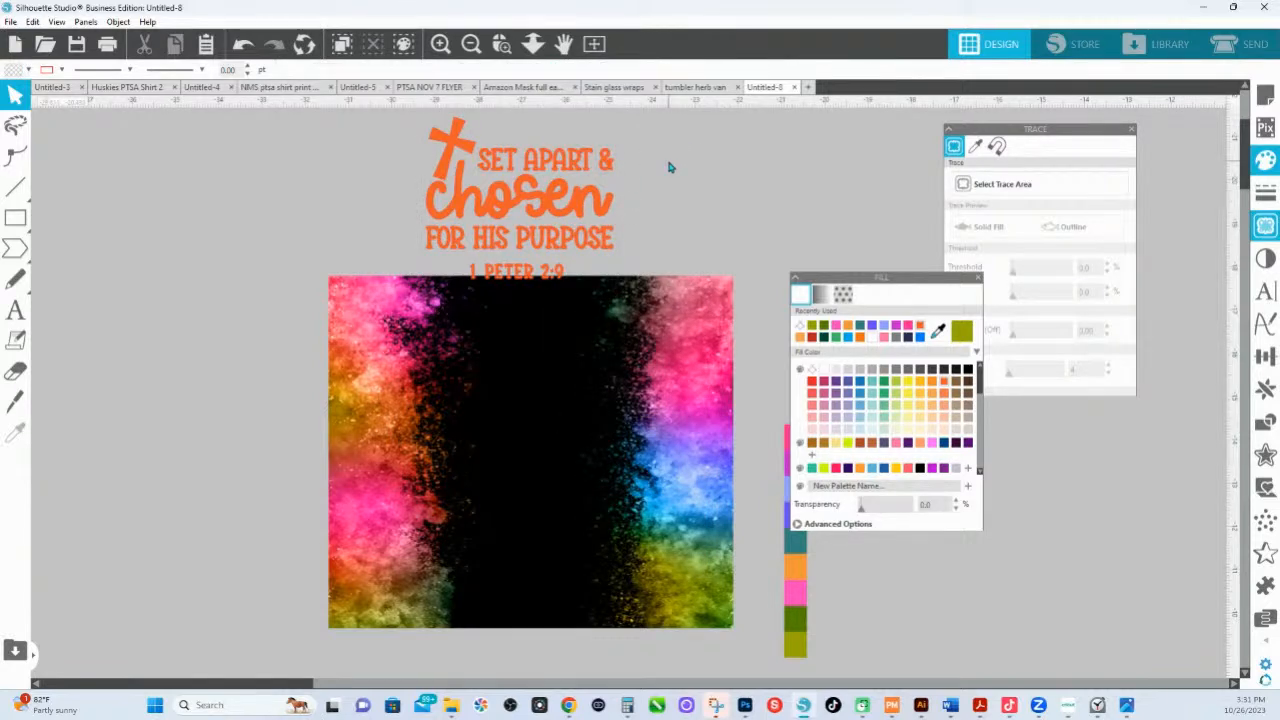
- Ungroup the remaining lettering into separate words and move the rainbow background down below the verse reference
mouse_move(553, 222)
left_mouse_down()
mouse_move(536, 447)
mouse_move(566, 236)
left_mouse_up()
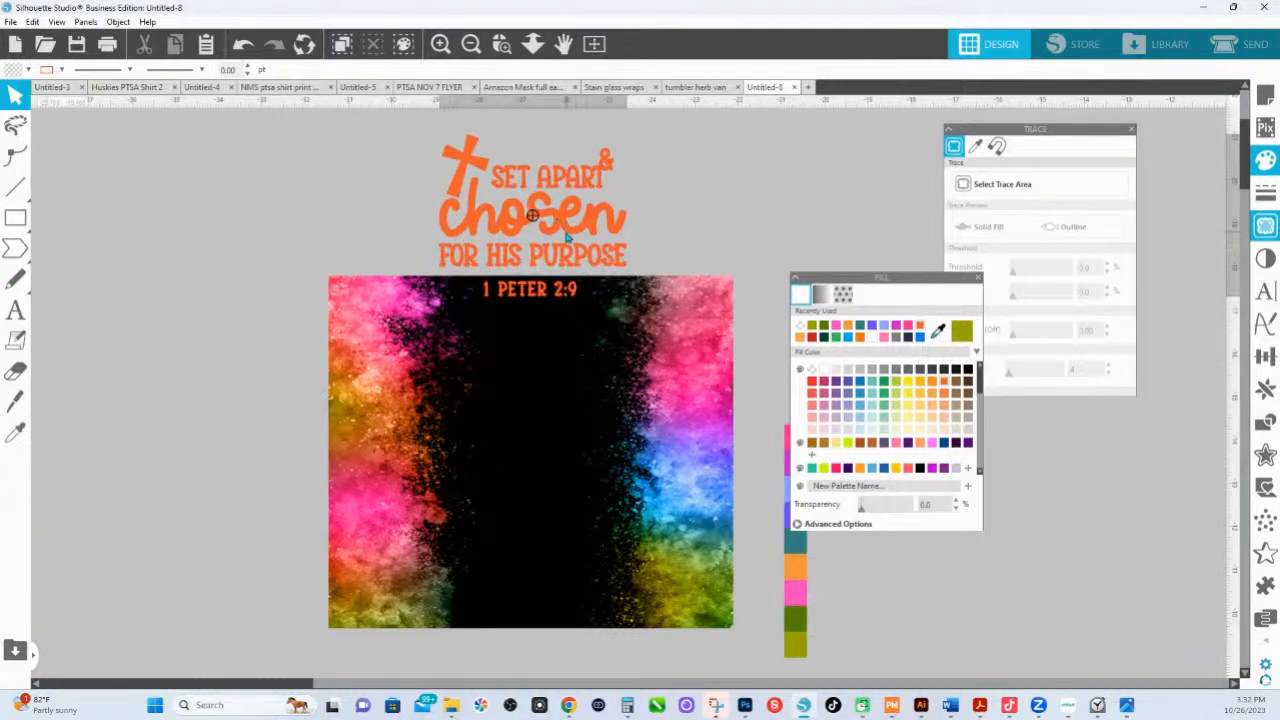
right_click(557, 243)
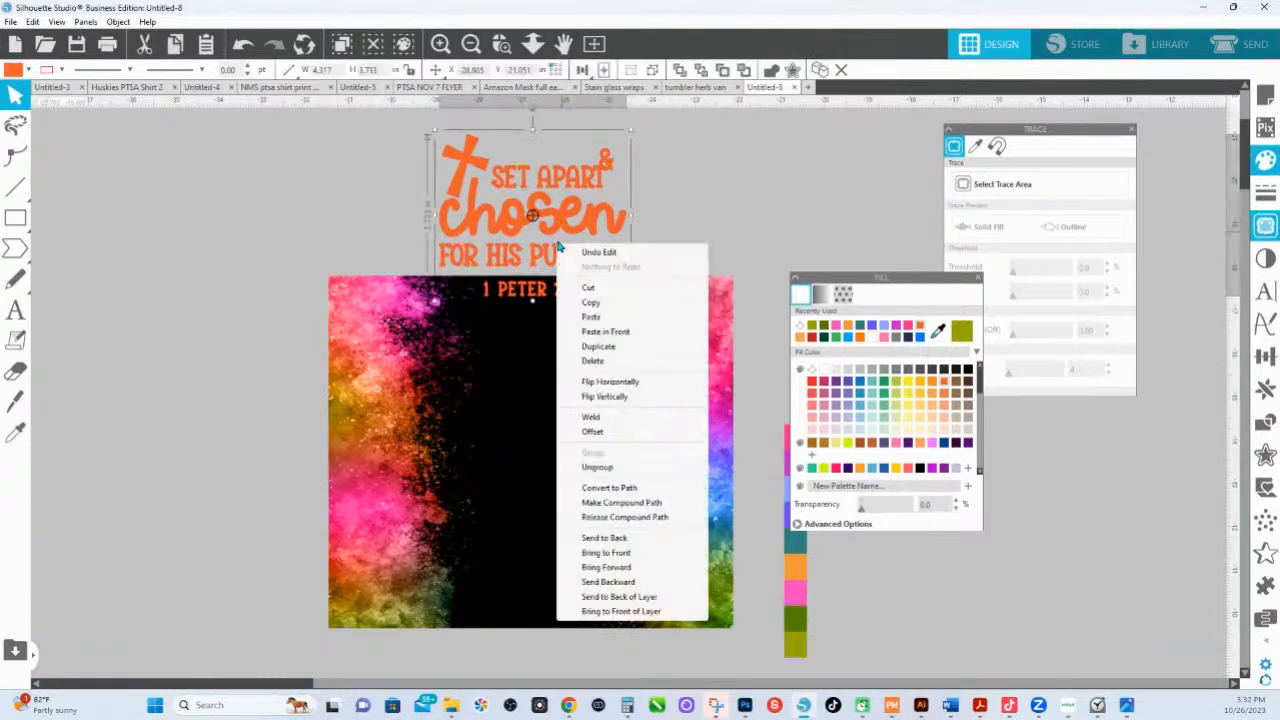
left_click(590, 488)
left_click_drag(458, 395, 446, 428)
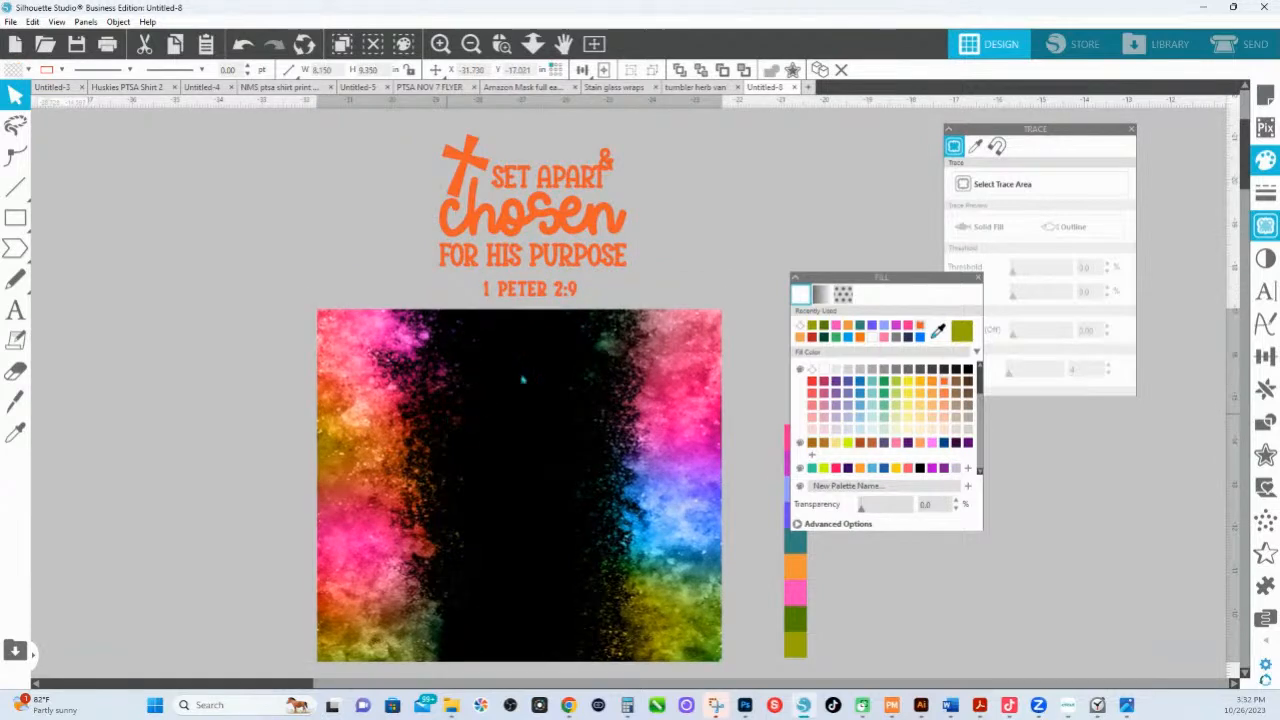
- Move the word chosen onto the black middle of the rainbow background and deselect it
left_click(571, 218)
left_click_drag(571, 218, 558, 517)
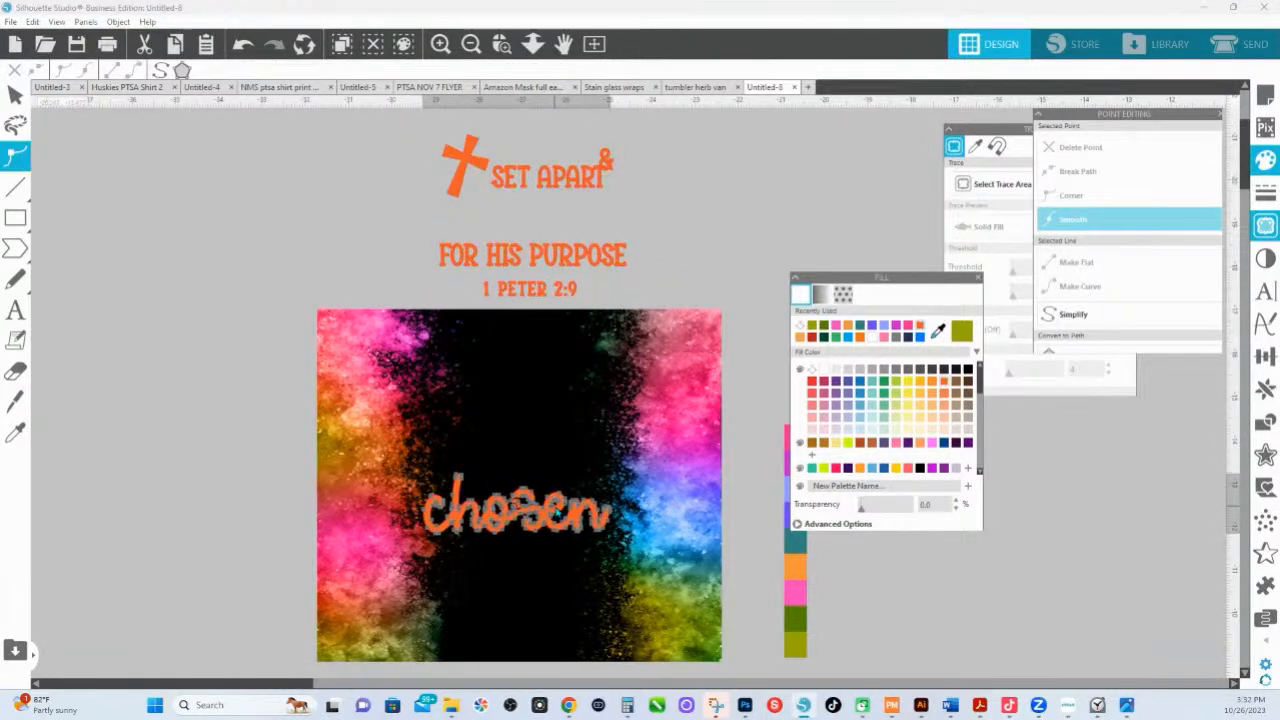
left_click(797, 171)
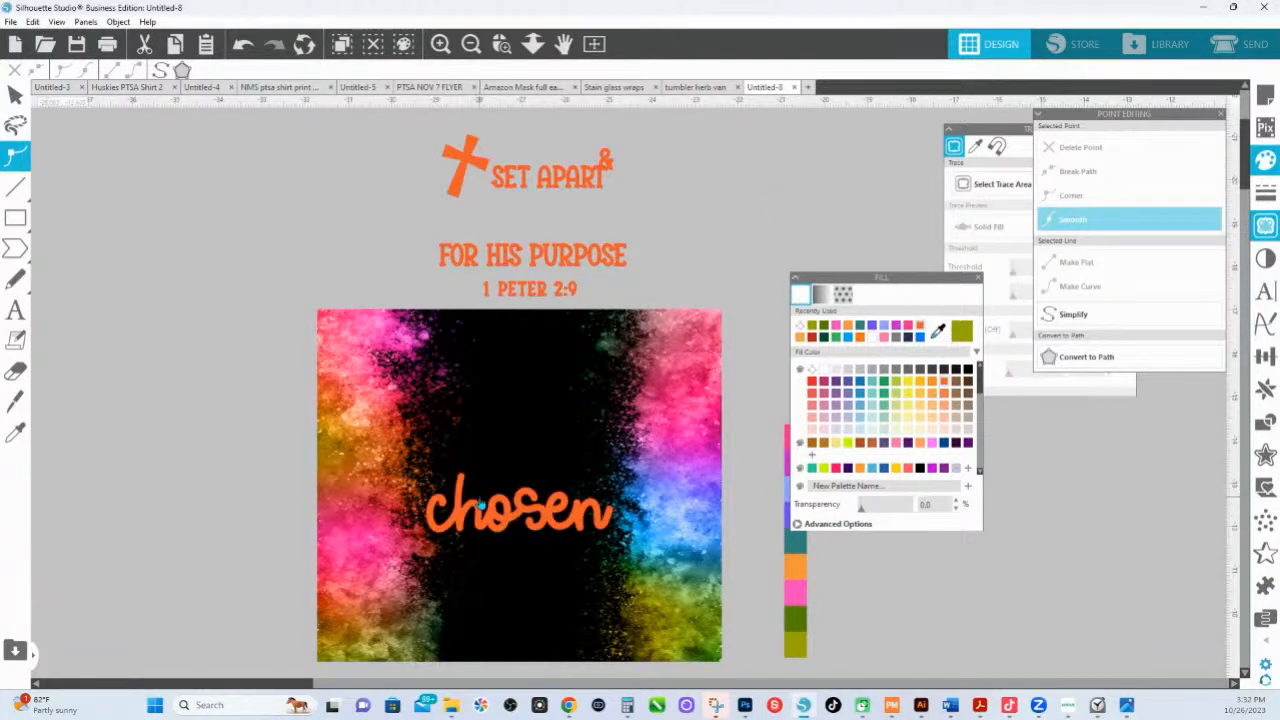
scroll(482, 505, "down", 1)
left_click(560, 480)
left_click_drag(560, 480, 563, 467)
left_click(253, 428)
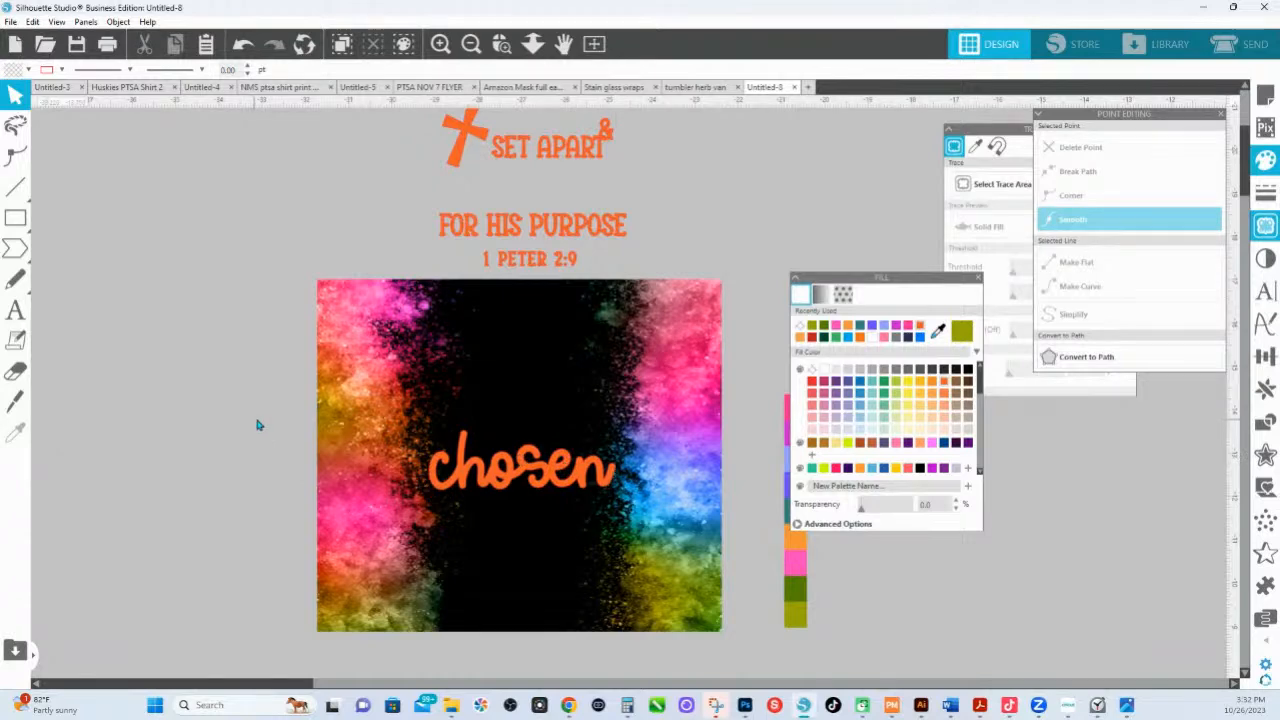
- Align the word chosen with the vertical middle of the rainbow background and clear the selection
left_click(416, 475)
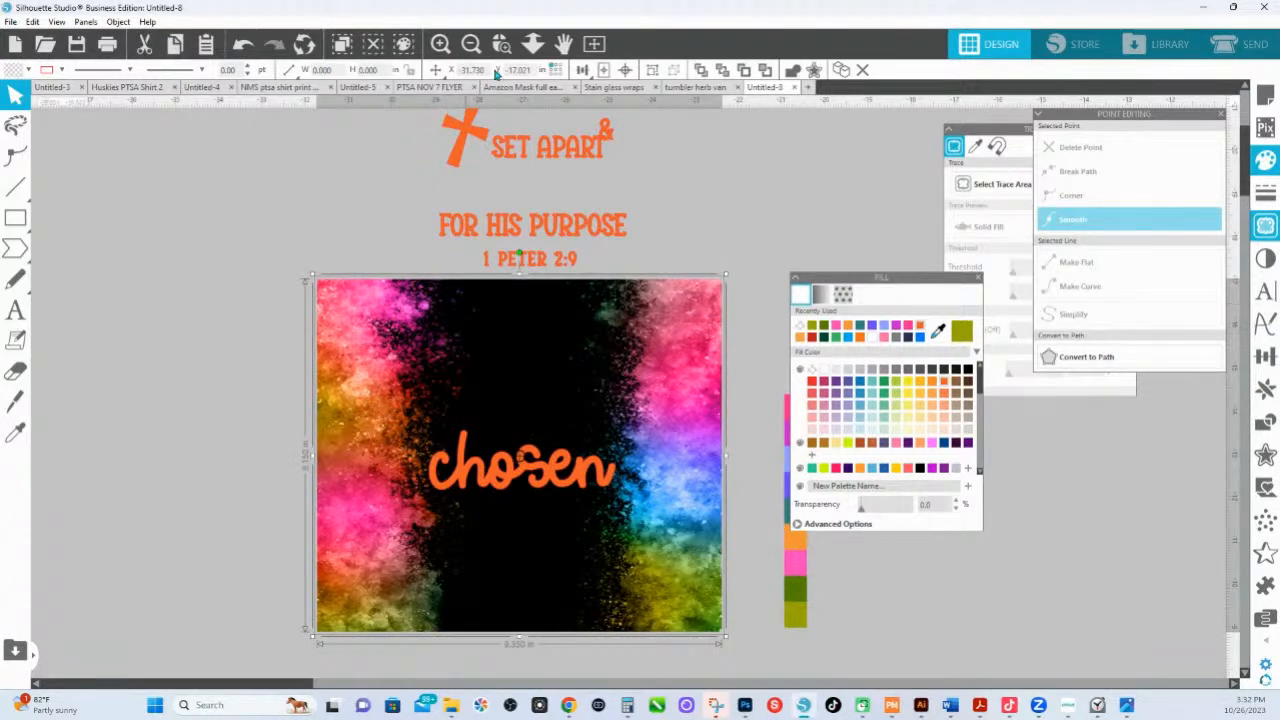
left_click(582, 69)
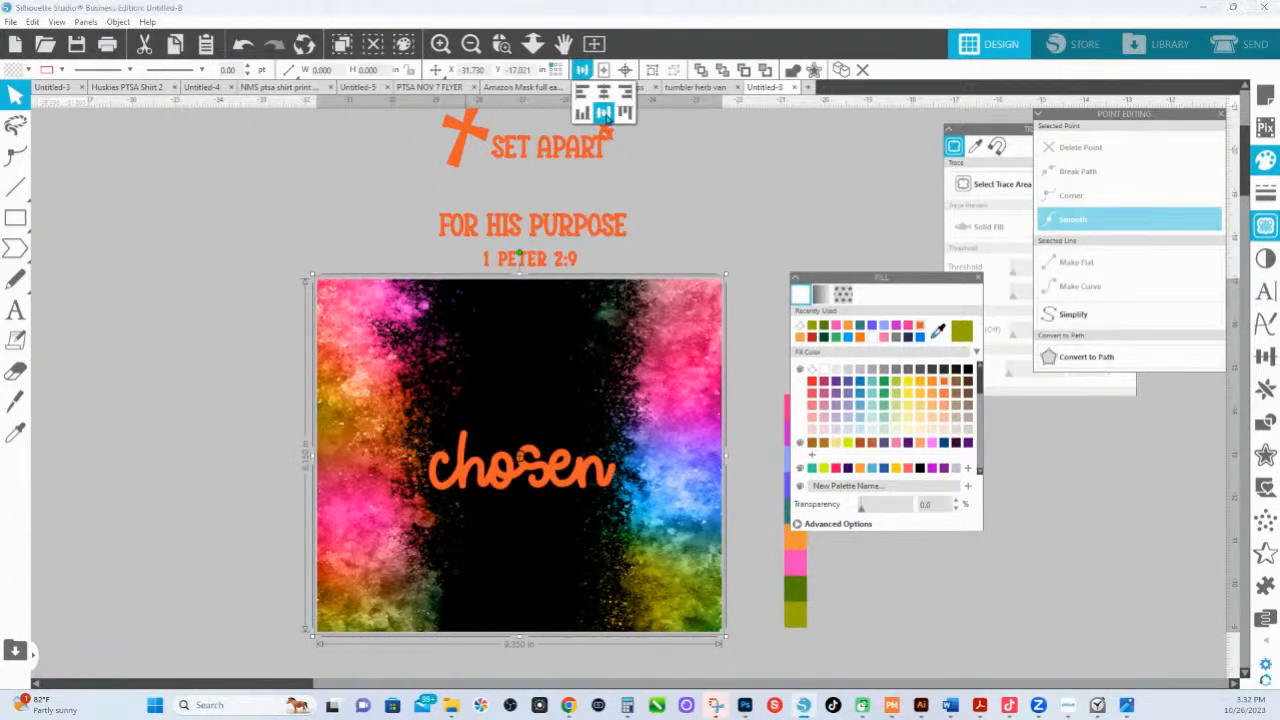
left_click(603, 112)
left_click(688, 201)
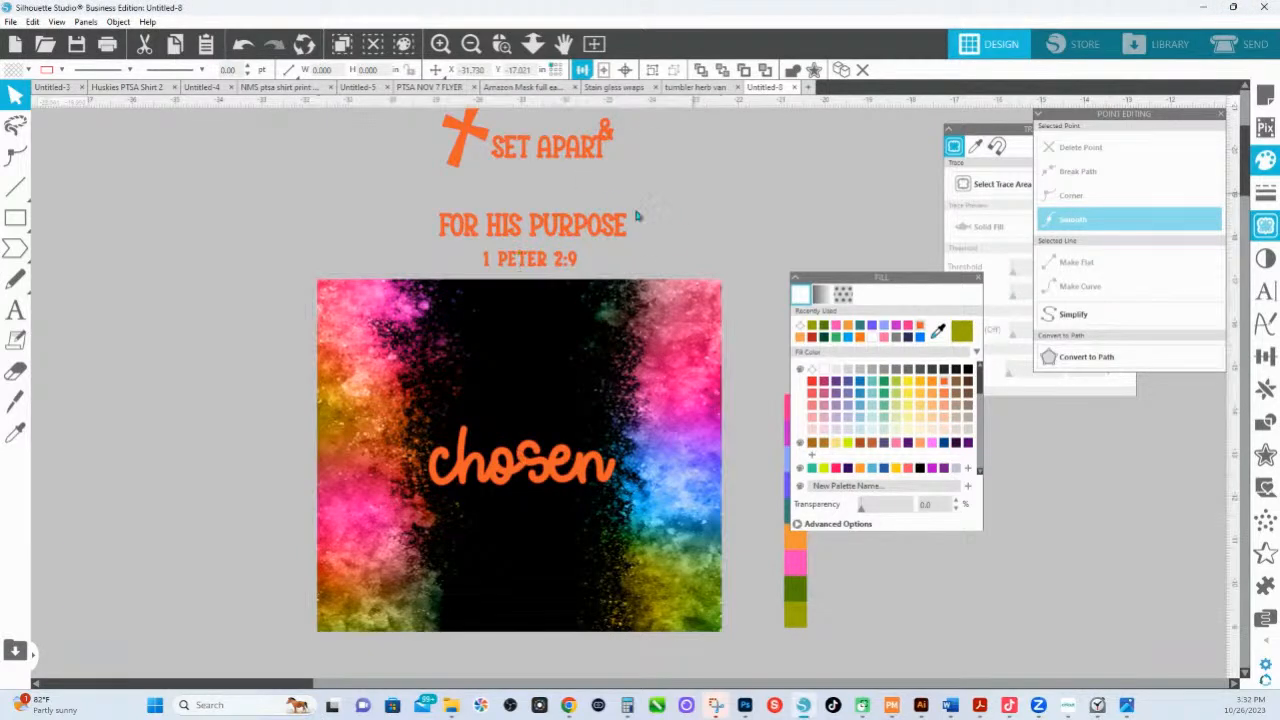
- Move the cross, SET, APART and the ampersand onto the background above the word chosen
scroll(618, 204, "up", 2)
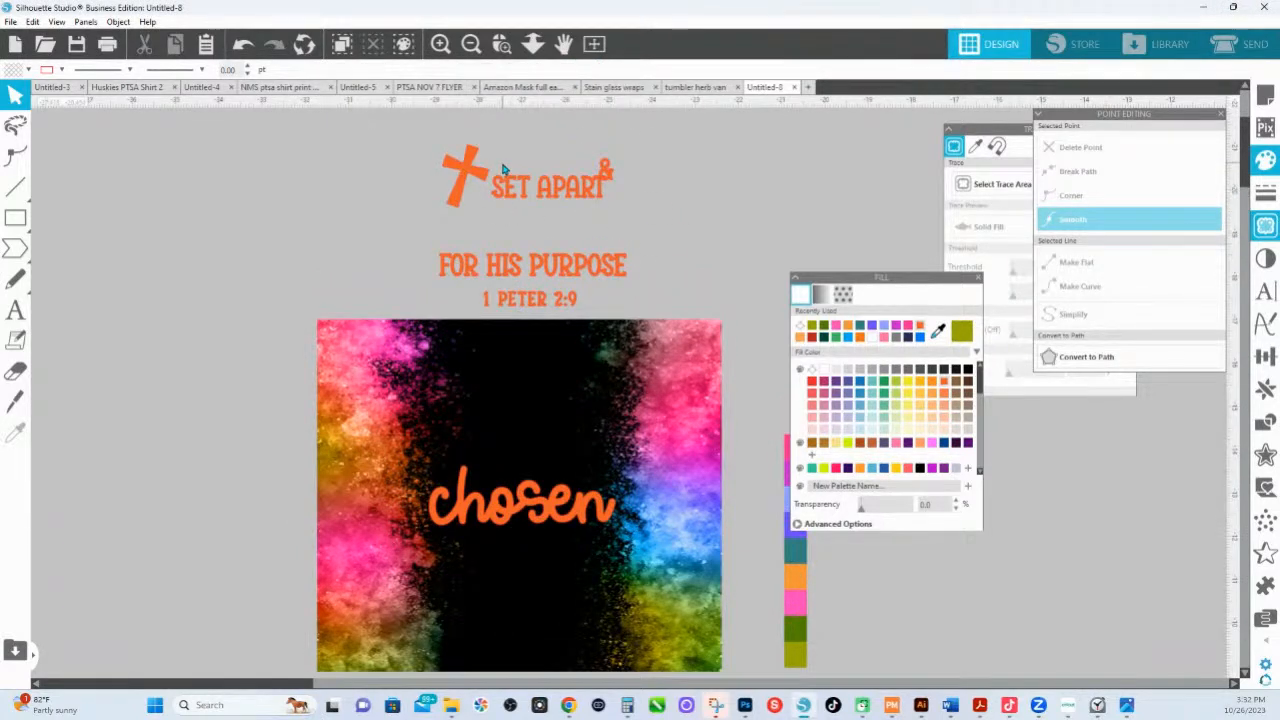
left_click(534, 180)
left_click_drag(613, 203, 587, 476)
left_click_drag(472, 212, 523, 437)
- Place APART beneath SET, between the cross and chosen, and set the ampersand directly after it
left_click(562, 482)
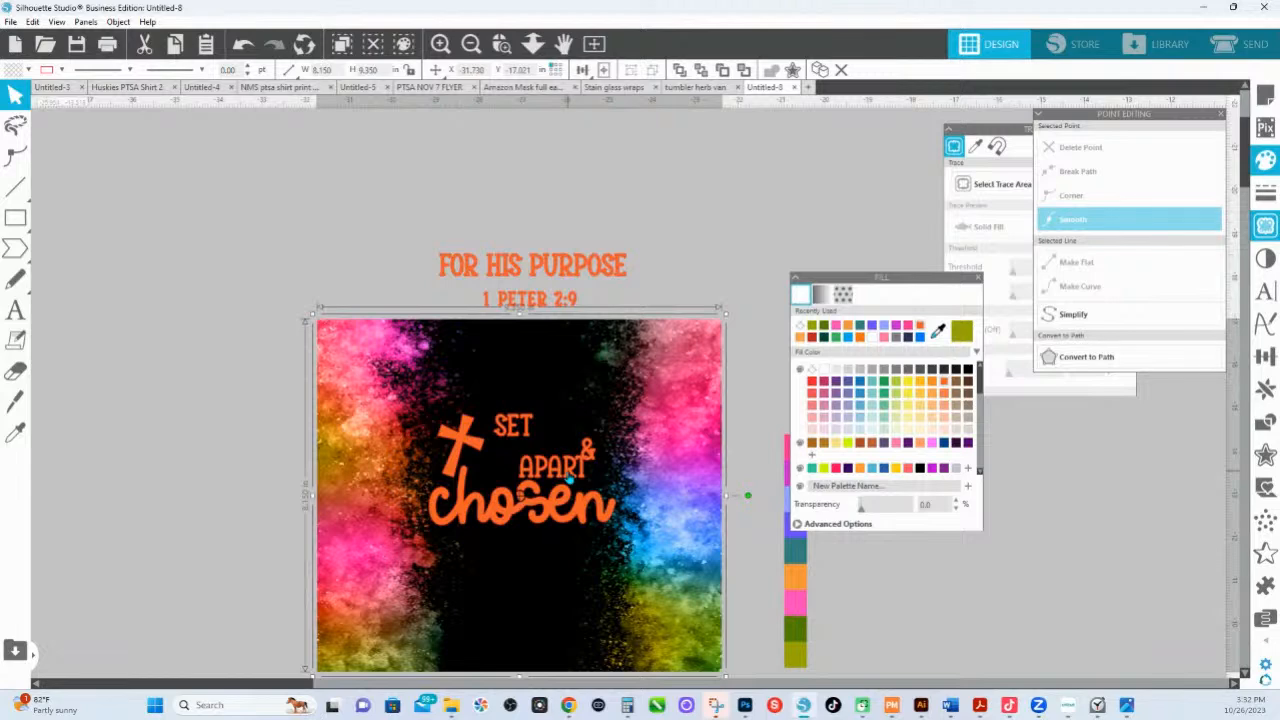
left_click(568, 476)
mouse_move(568, 476)
left_mouse_down()
mouse_move(529, 473)
mouse_move(565, 472)
left_mouse_up()
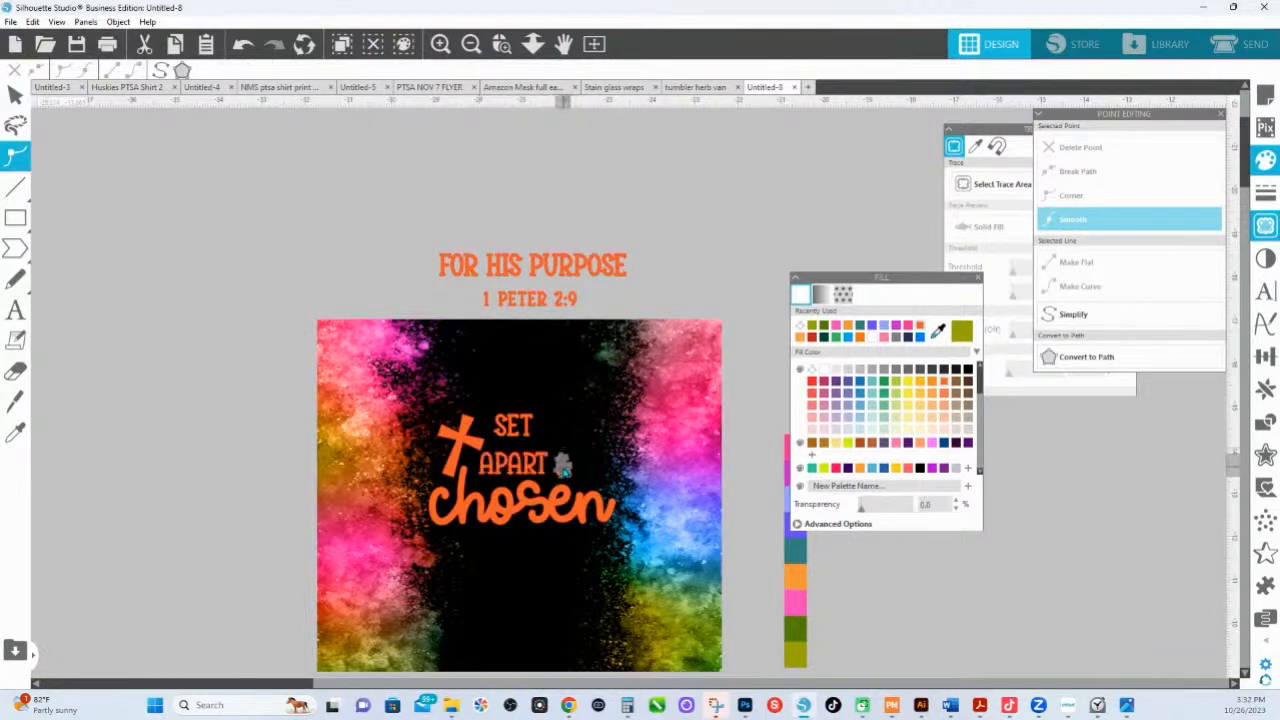
left_click(628, 294)
left_click(567, 464)
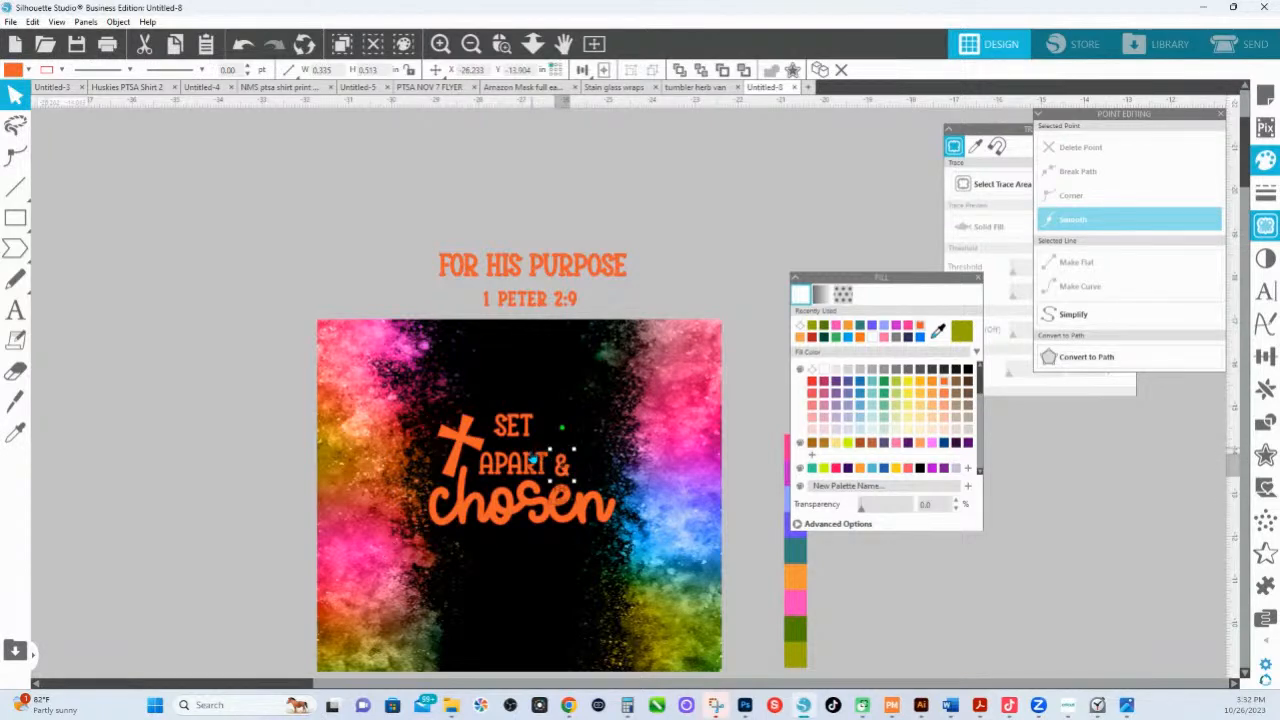
- Select APART together with the ampersand and align the two on their vertical middles
left_click(535, 472)
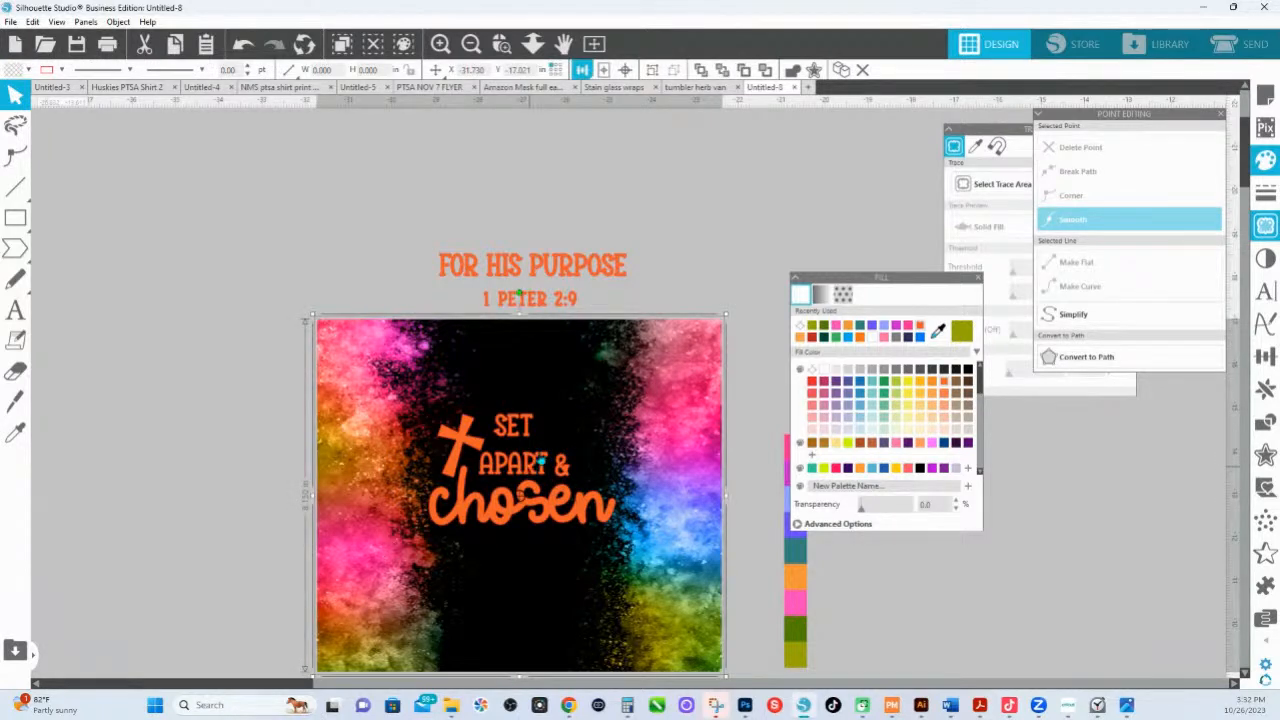
left_click(535, 468)
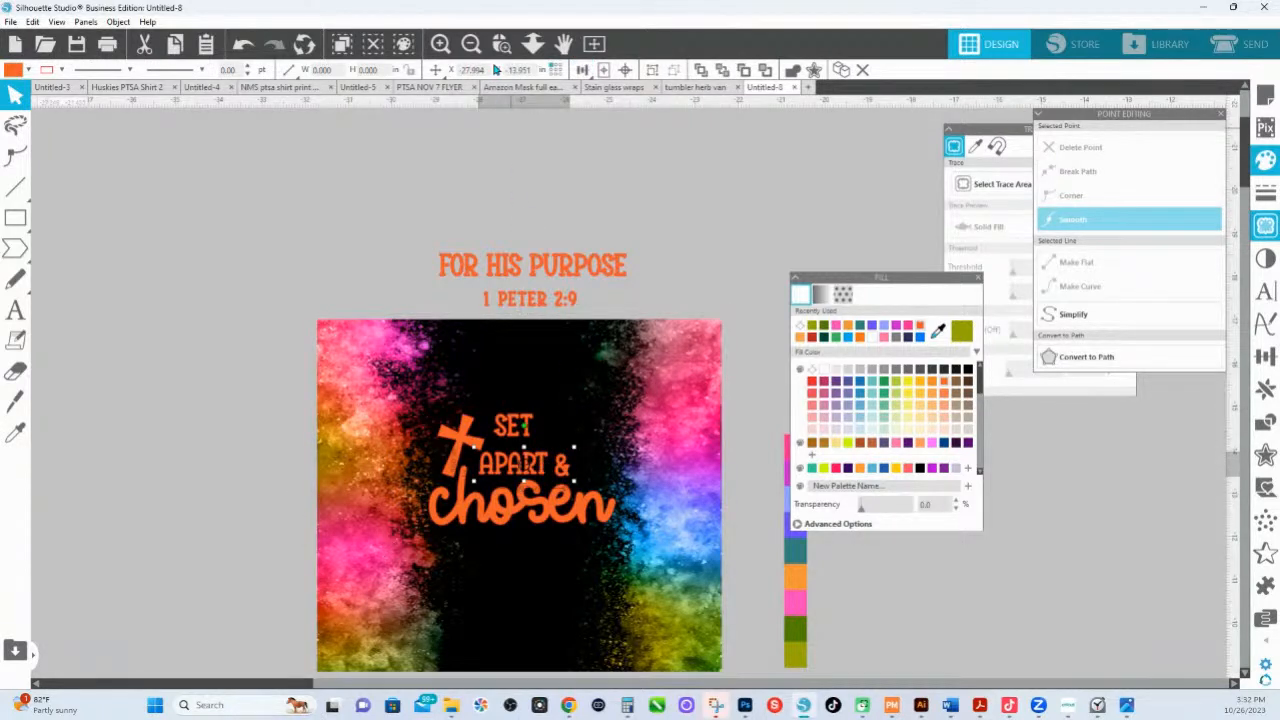
mouse_move(584, 74)
left_click(603, 114)
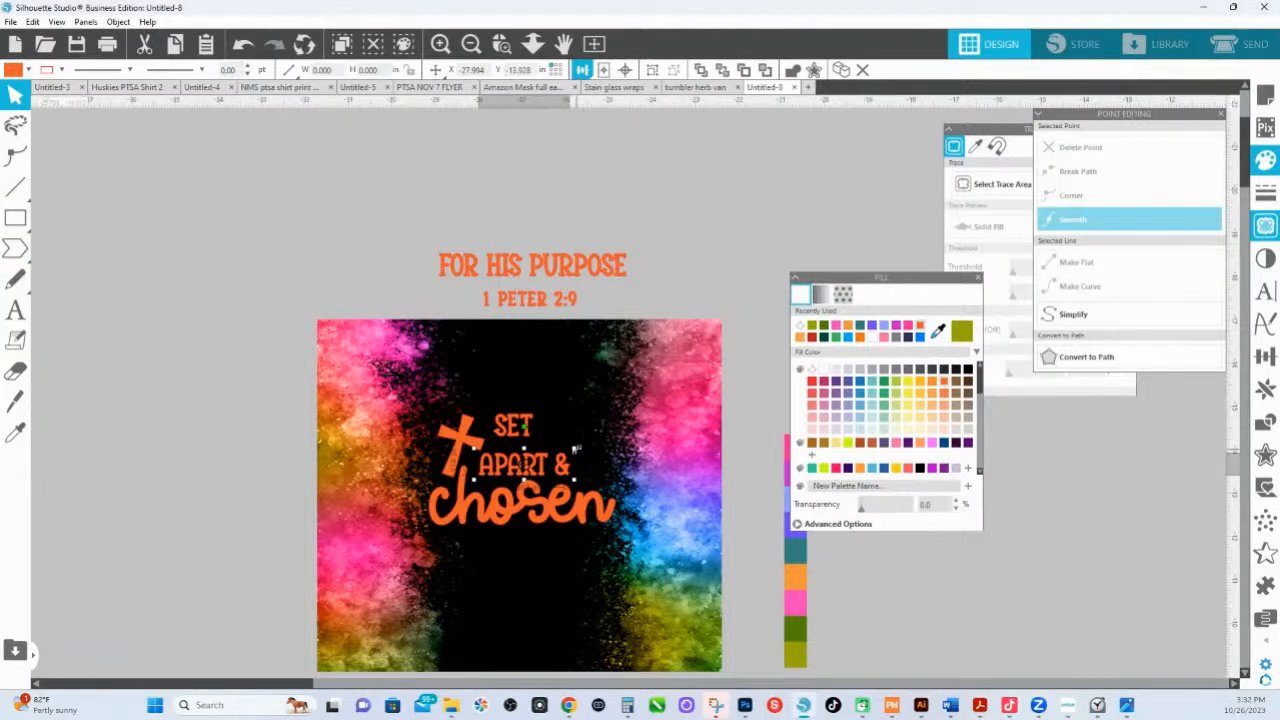
- Move APART and the ampersand slightly down and toward the cross, just above the word chosen
left_click(501, 43)
left_click_drag(348, 372, 720, 568)
left_click_drag(908, 278, 1168, 287)
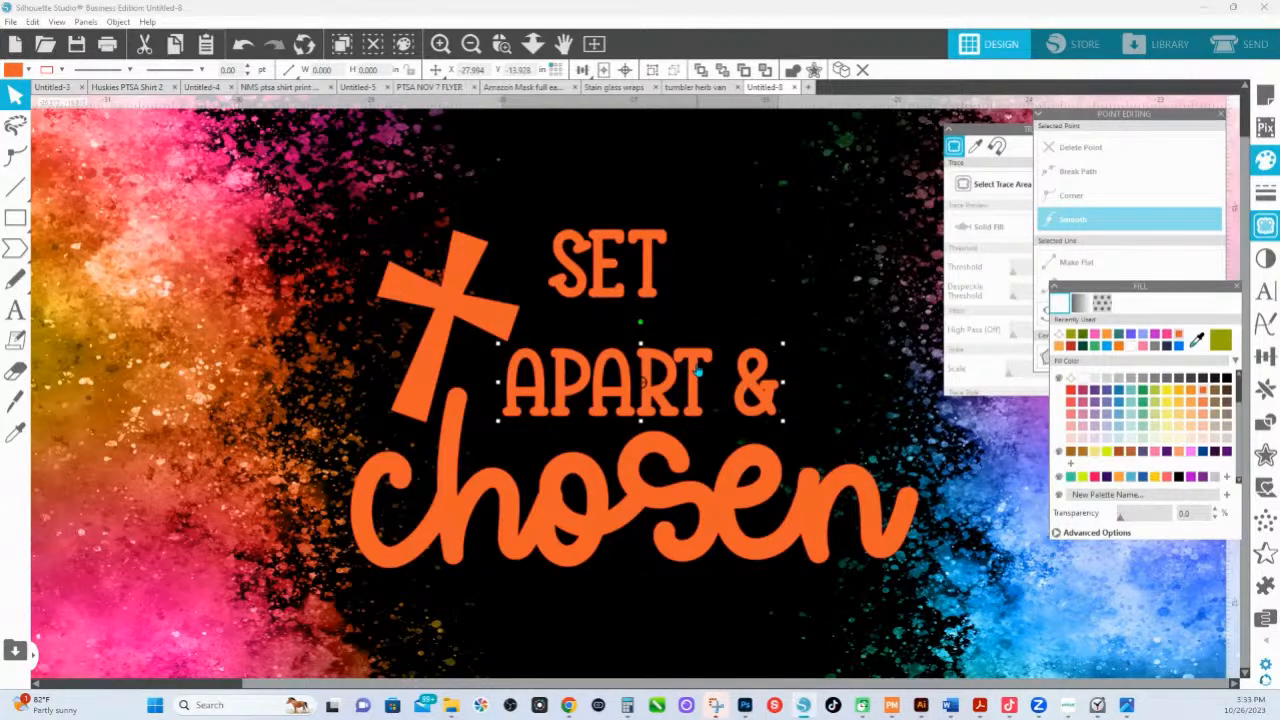
left_click_drag(696, 372, 681, 378)
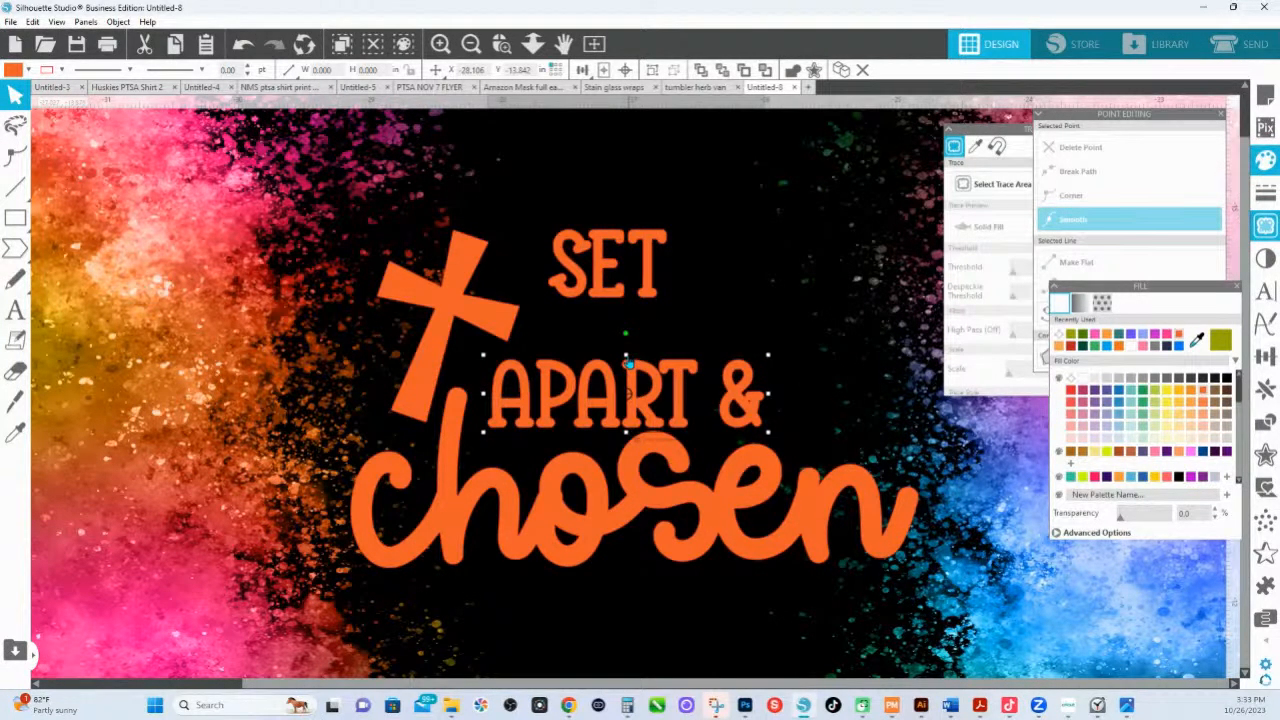
left_click_drag(625, 355, 625, 235)
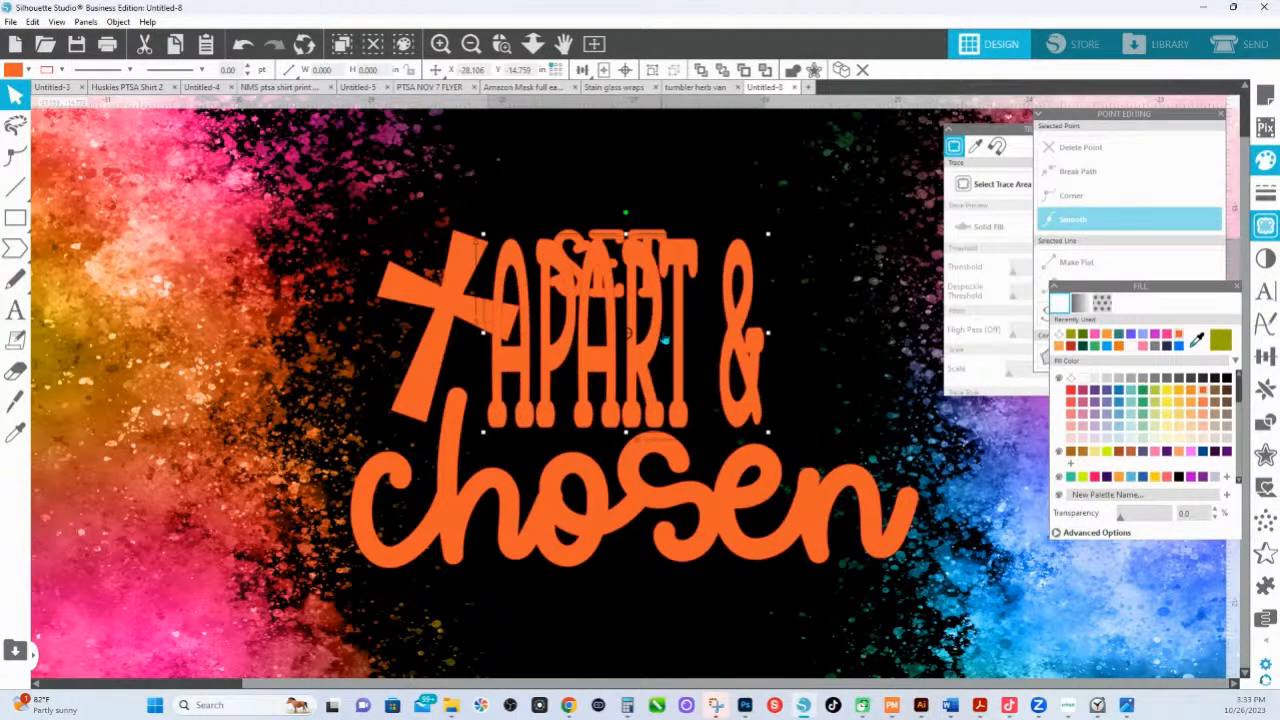
scroll(655, 358, "up", 2)
left_click_drag(639, 420, 635, 222)
scroll(636, 262, "up", 2)
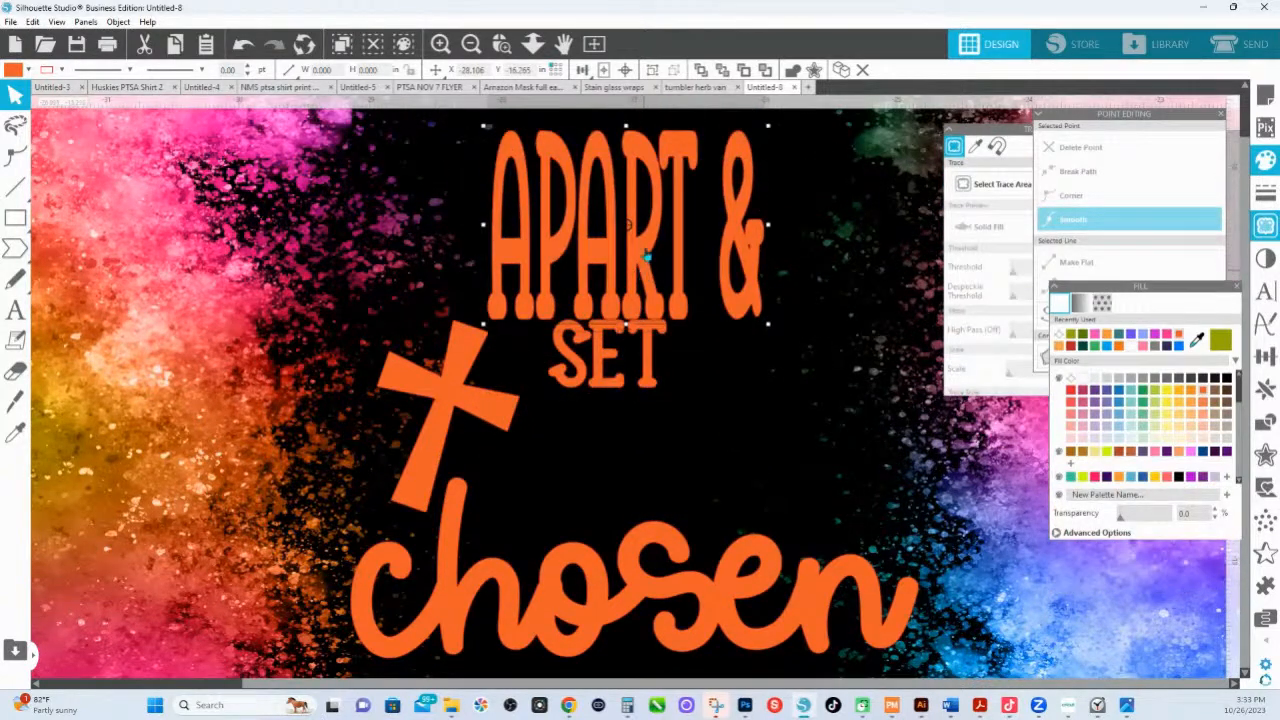
left_click_drag(625, 125, 628, 257)
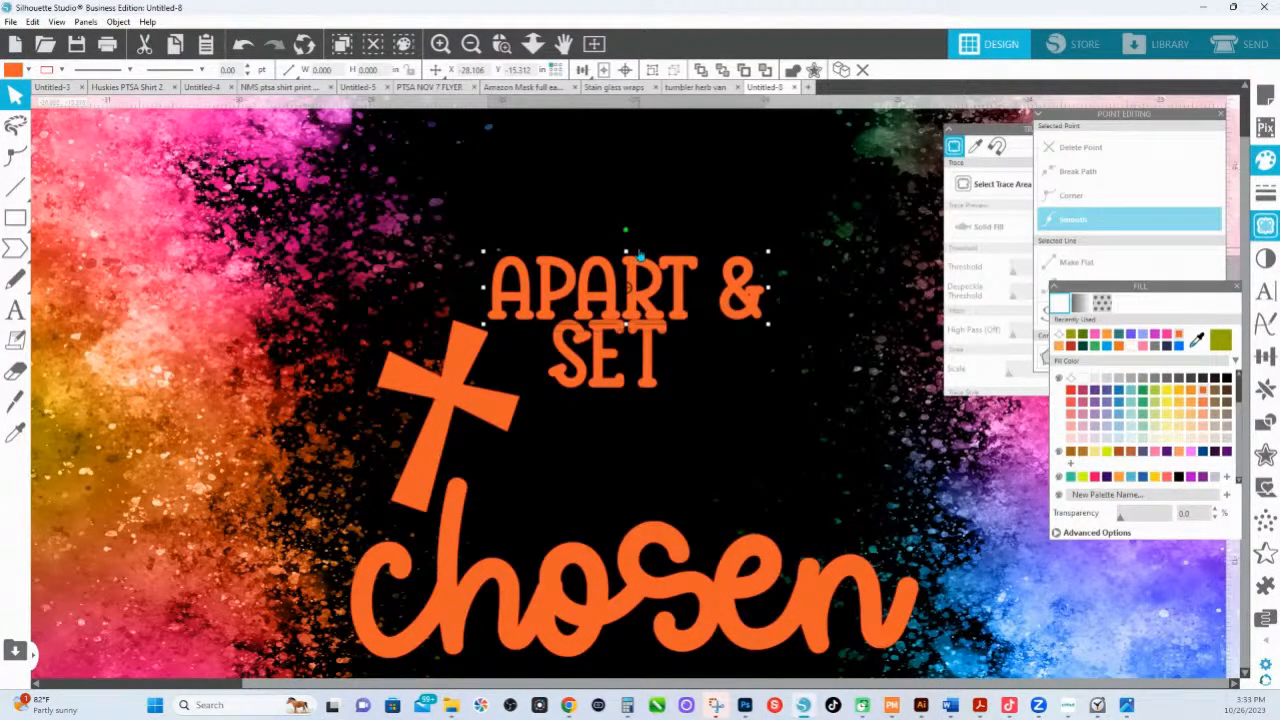
key("z")
key("ctrl+z")
key("ctrl+z")
scroll(645, 243, "down", 2)
key("ctrl+shift+z")
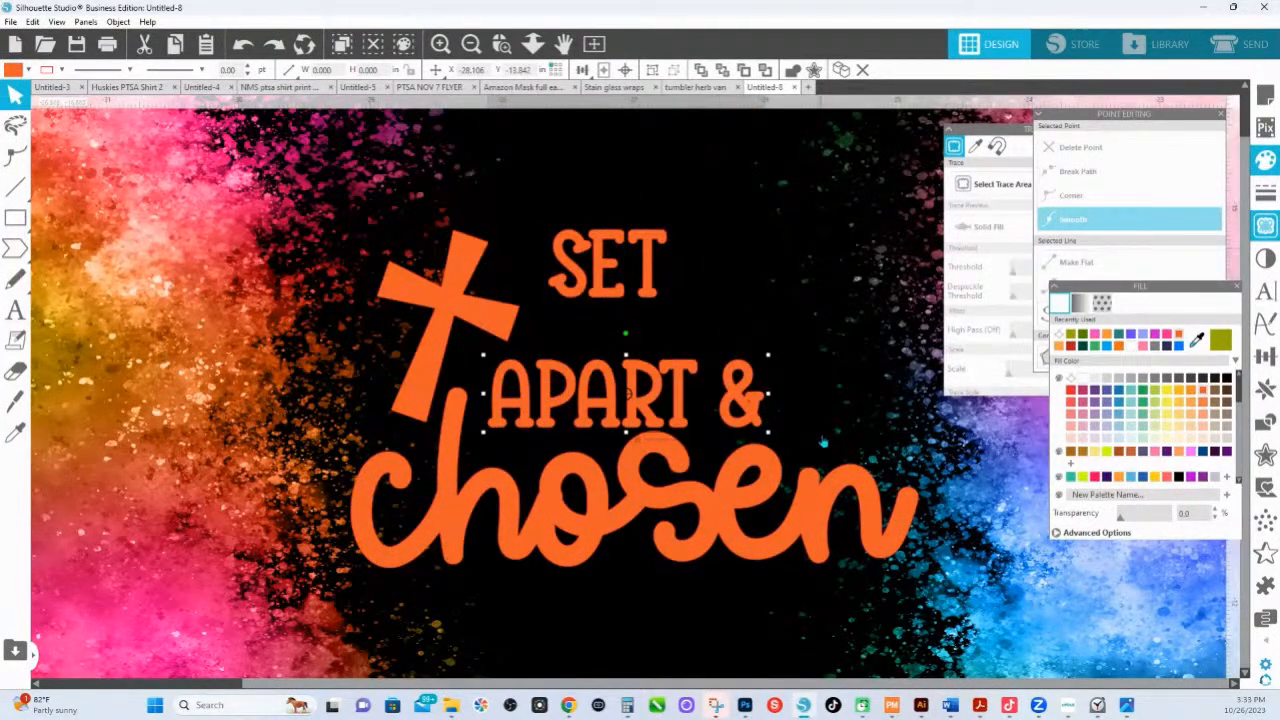
- Enlarge APART and the ampersand proportionally until they nearly reach the end of chosen, keeping them just above it
left_click_drag(780, 360, 896, 319)
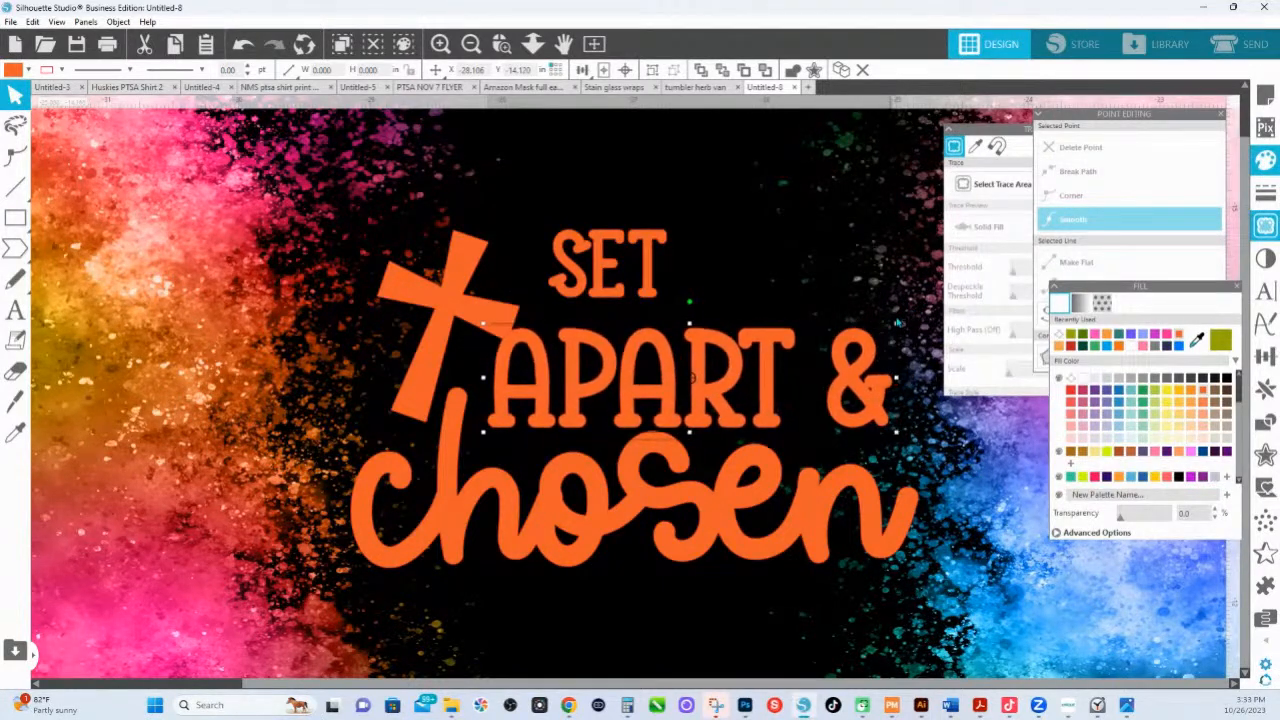
left_click_drag(843, 381, 842, 390)
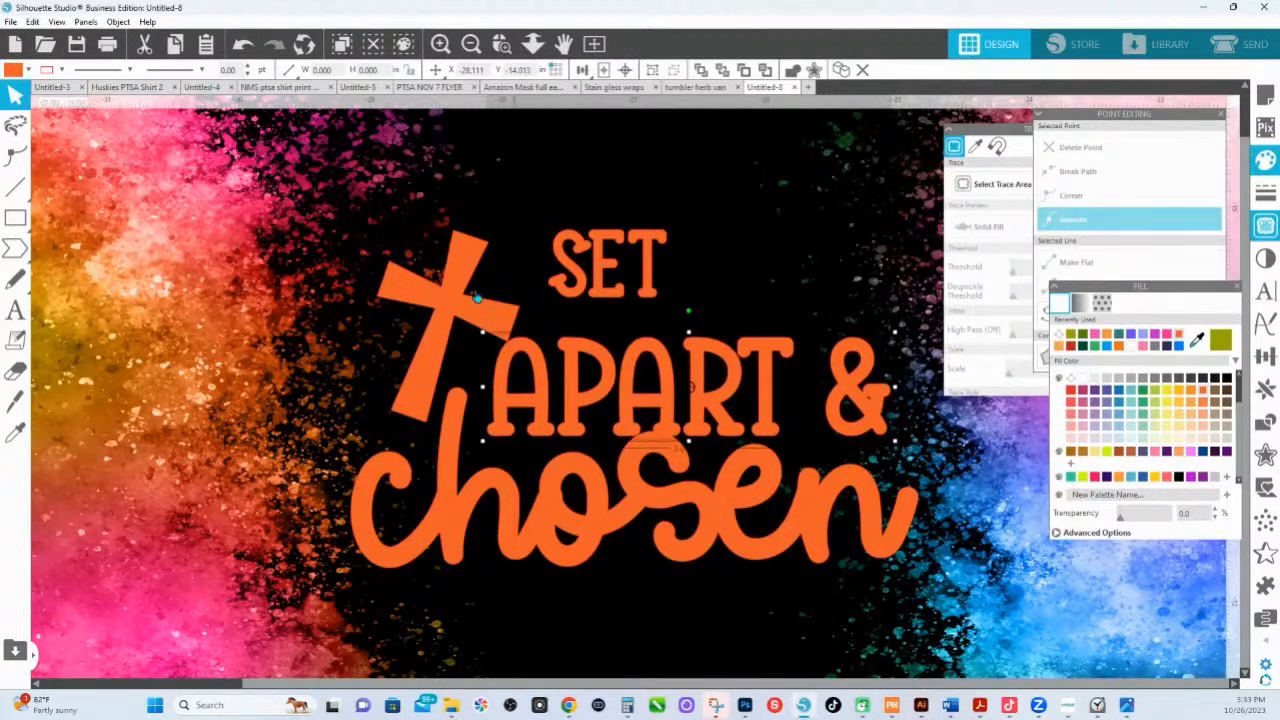
- Enlarge the cross to 1.340 by 1.808 in, adjust its tilt and place it beside SET and APART
left_click(464, 296)
left_click_drag(524, 226, 558, 181)
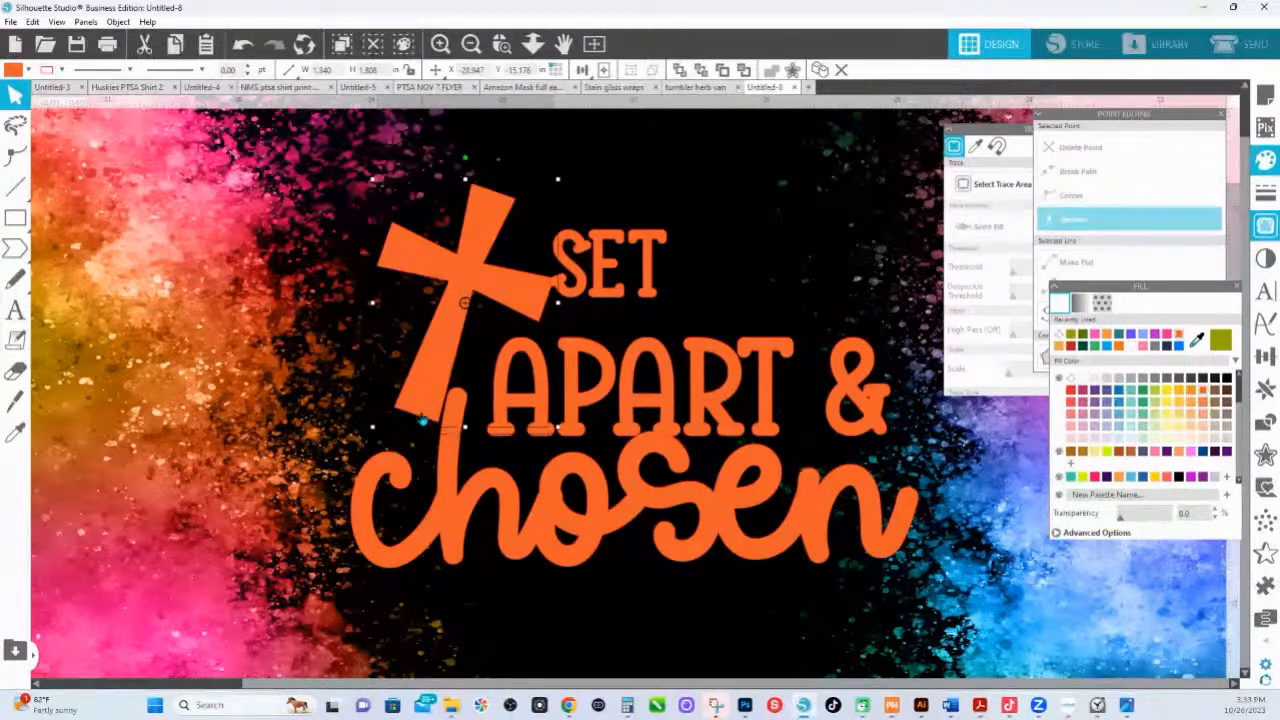
left_click_drag(430, 359, 413, 381)
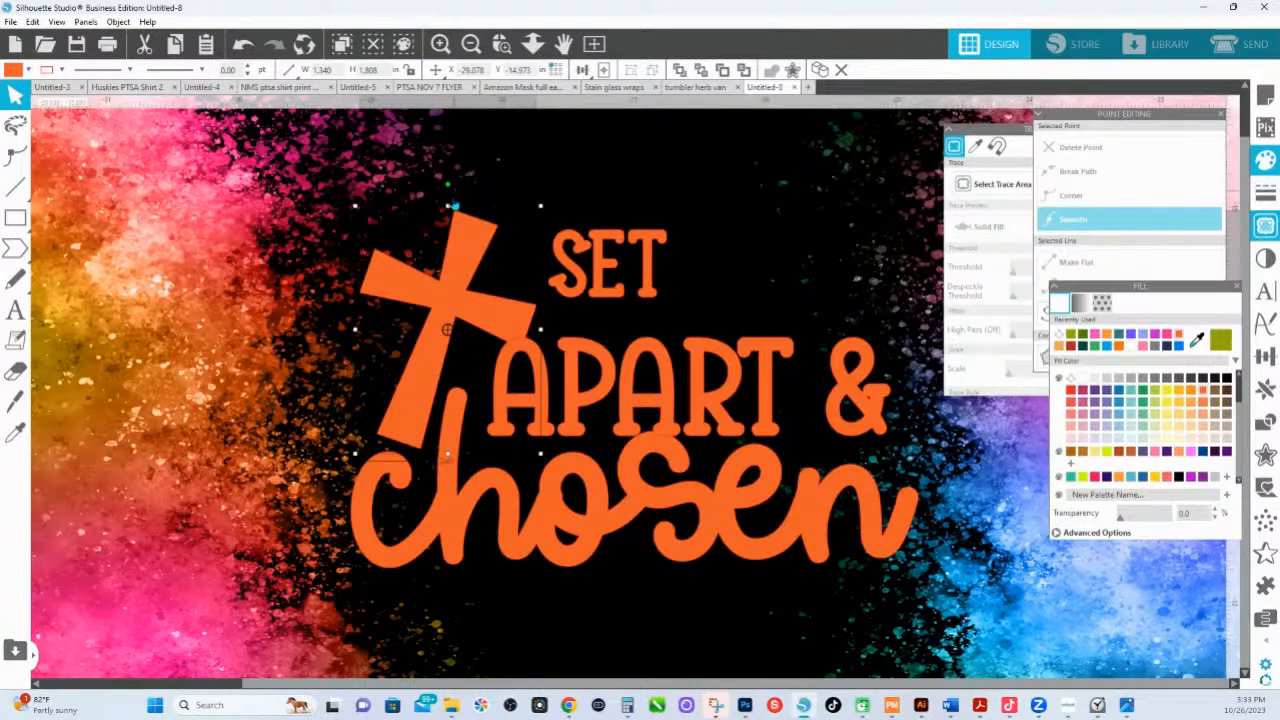
left_click_drag(449, 186, 436, 183)
left_click_drag(454, 258, 450, 264)
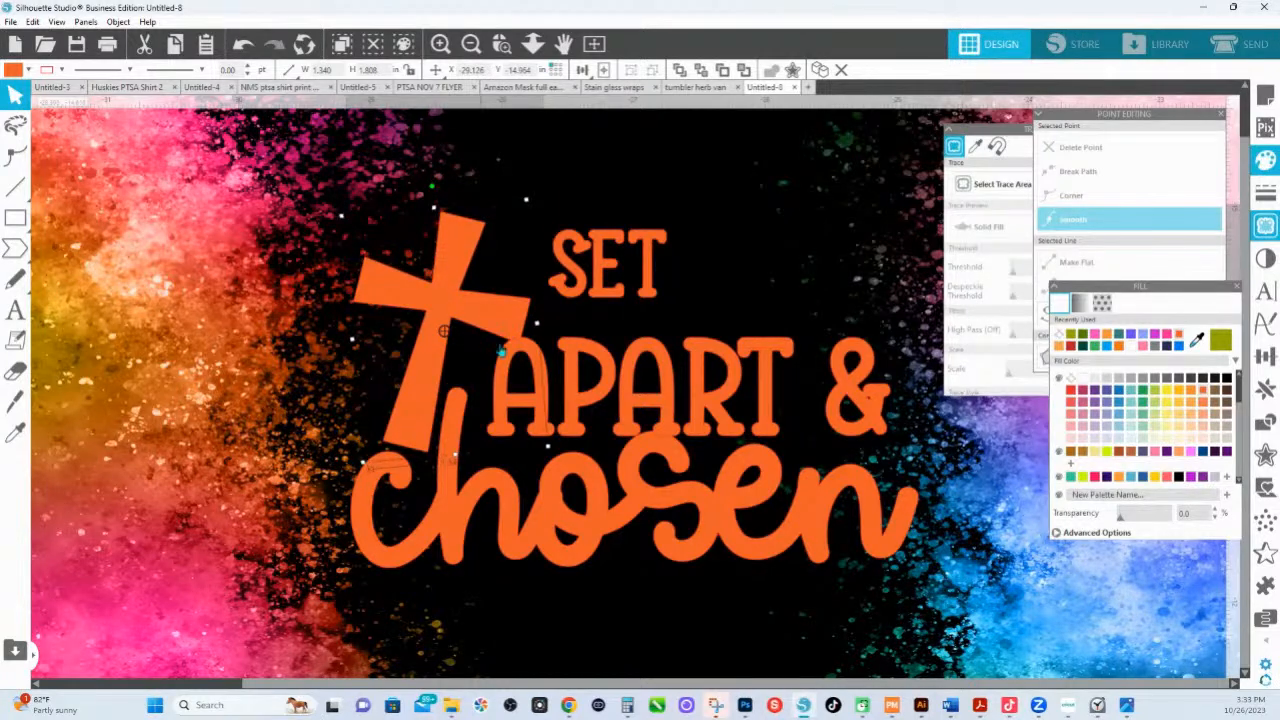
left_click_drag(487, 325, 491, 308)
left_click_drag(437, 172, 448, 181)
left_click_drag(498, 327, 510, 319)
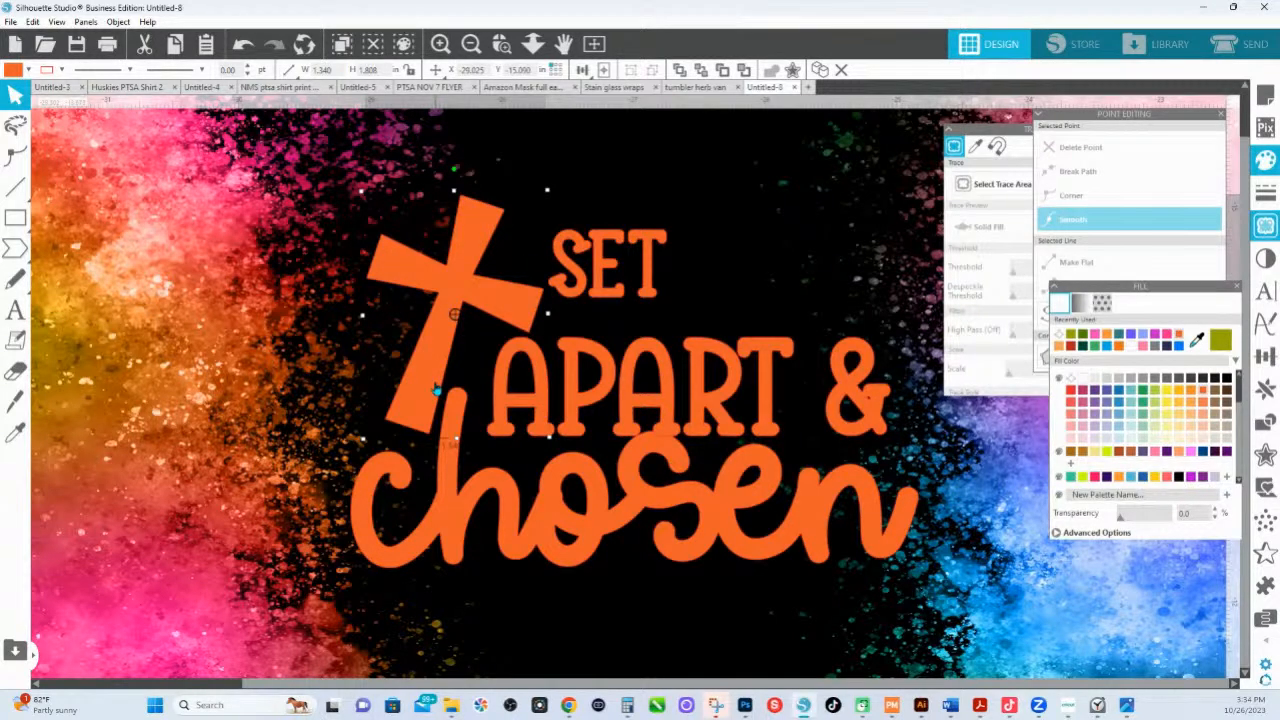
- Shift APART and the ampersand closer to the cross and enlarge the pair slightly
left_click_drag(537, 410, 525, 404)
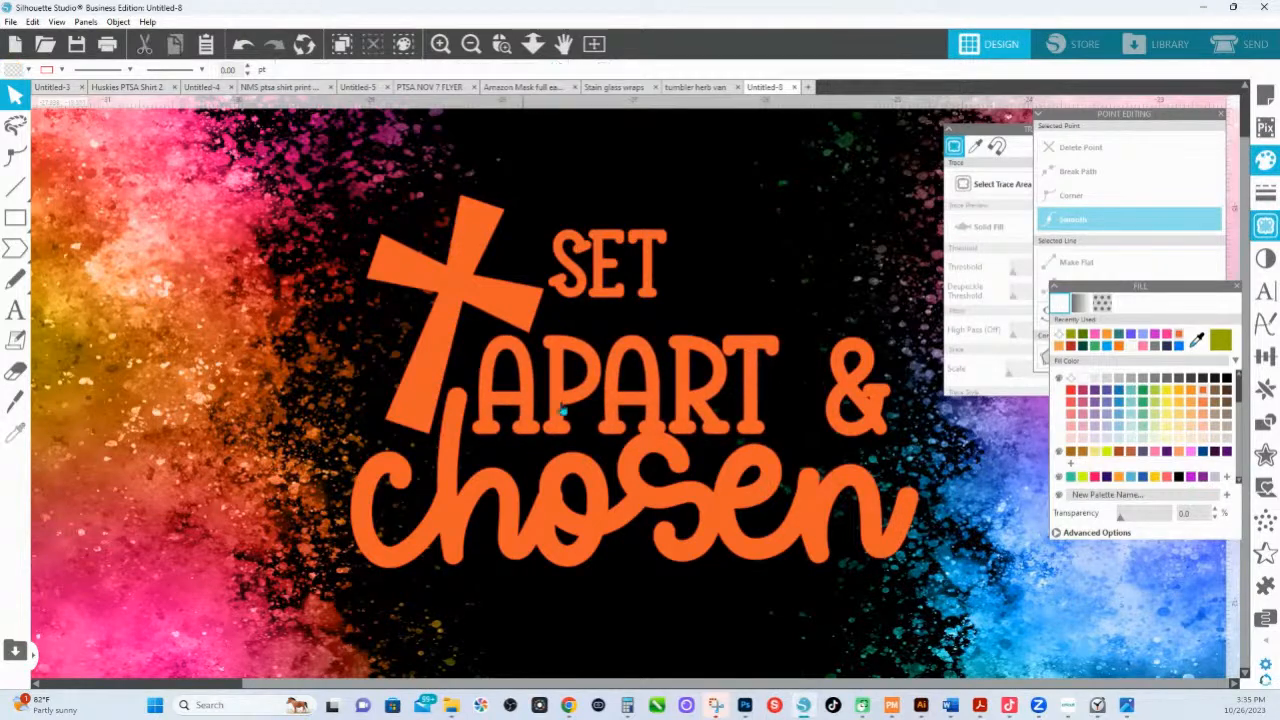
left_click_drag(853, 399, 830, 396)
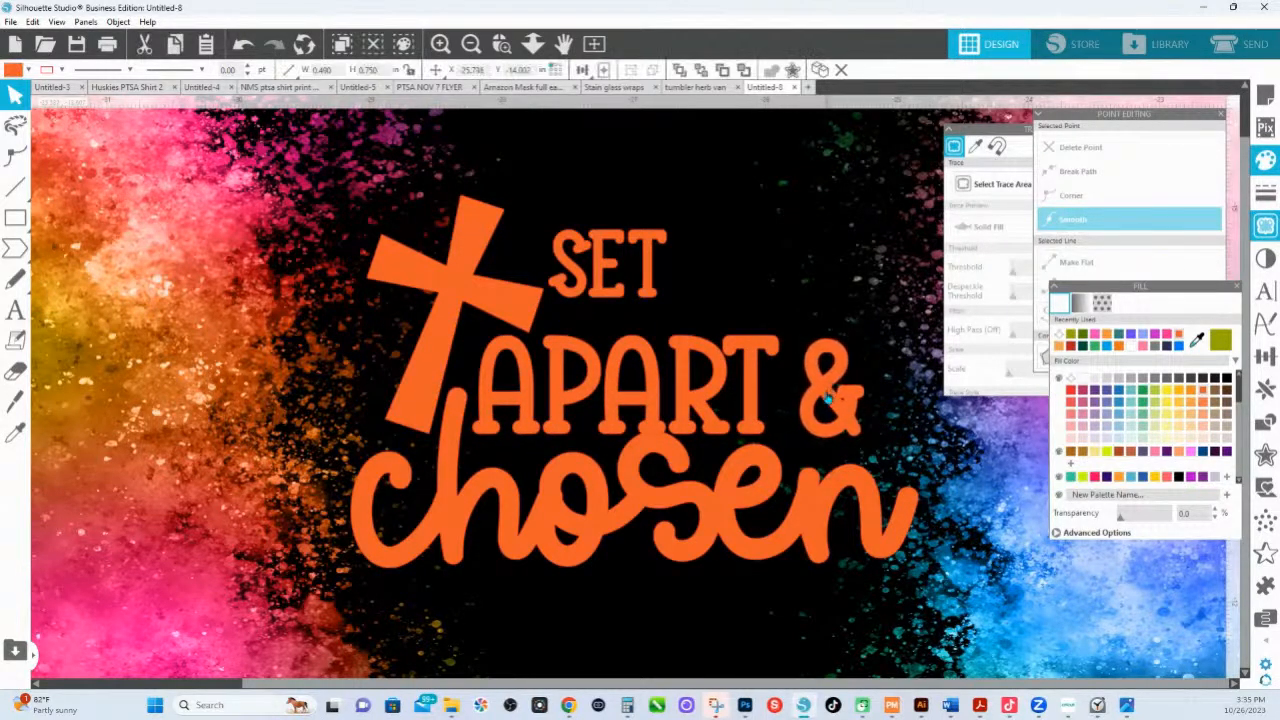
left_click(738, 378)
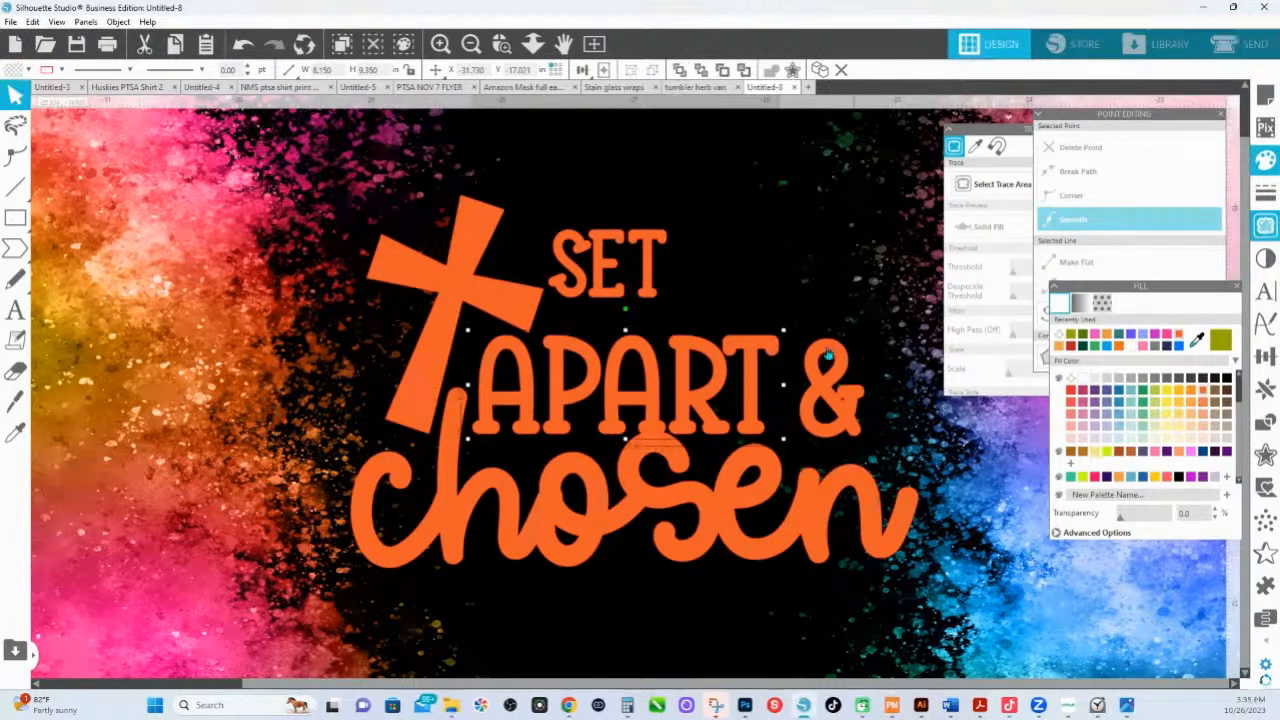
left_click(850, 388)
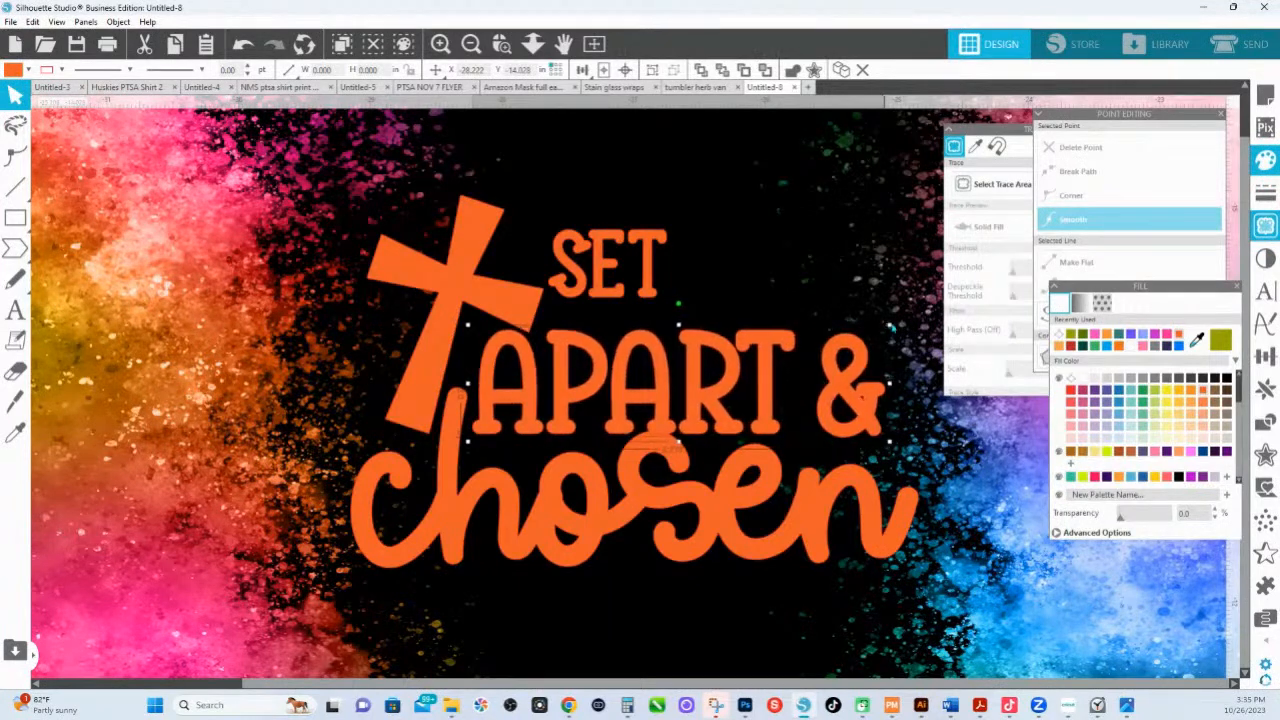
- Align the ampersand with the right edge of the word chosen
left_click(864, 505, "shift")
left_click(583, 72)
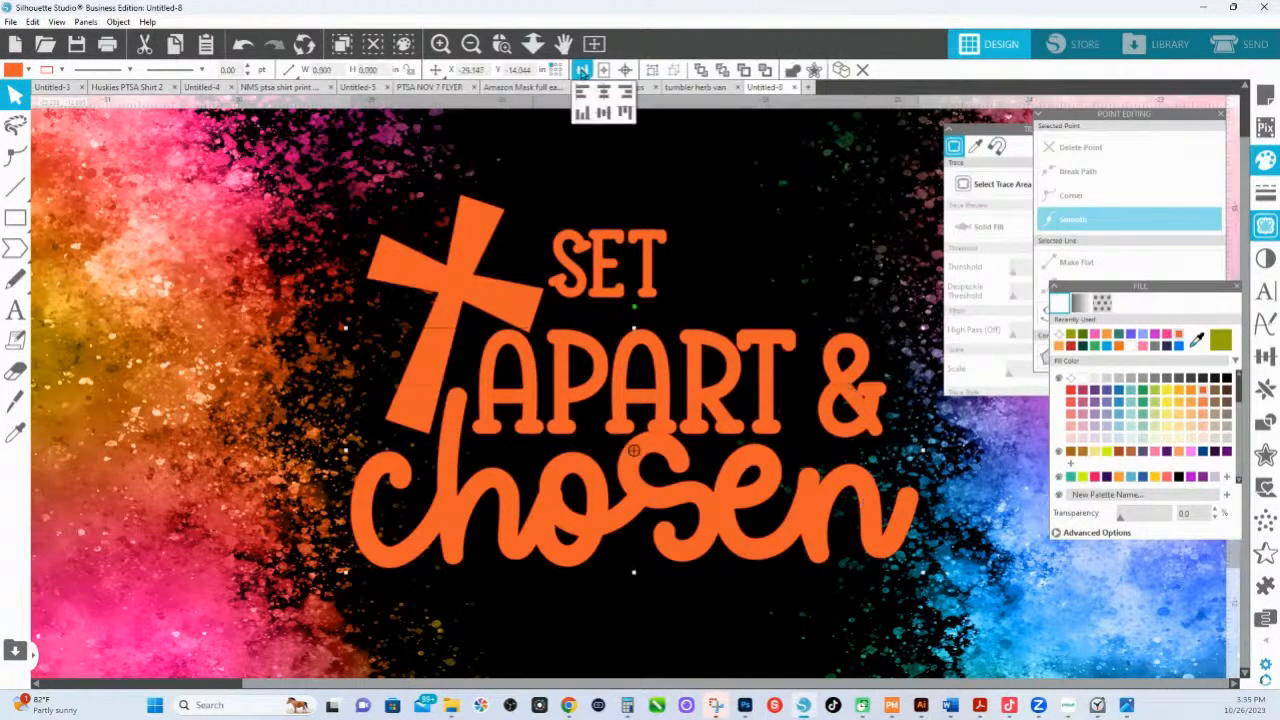
left_click(625, 92)
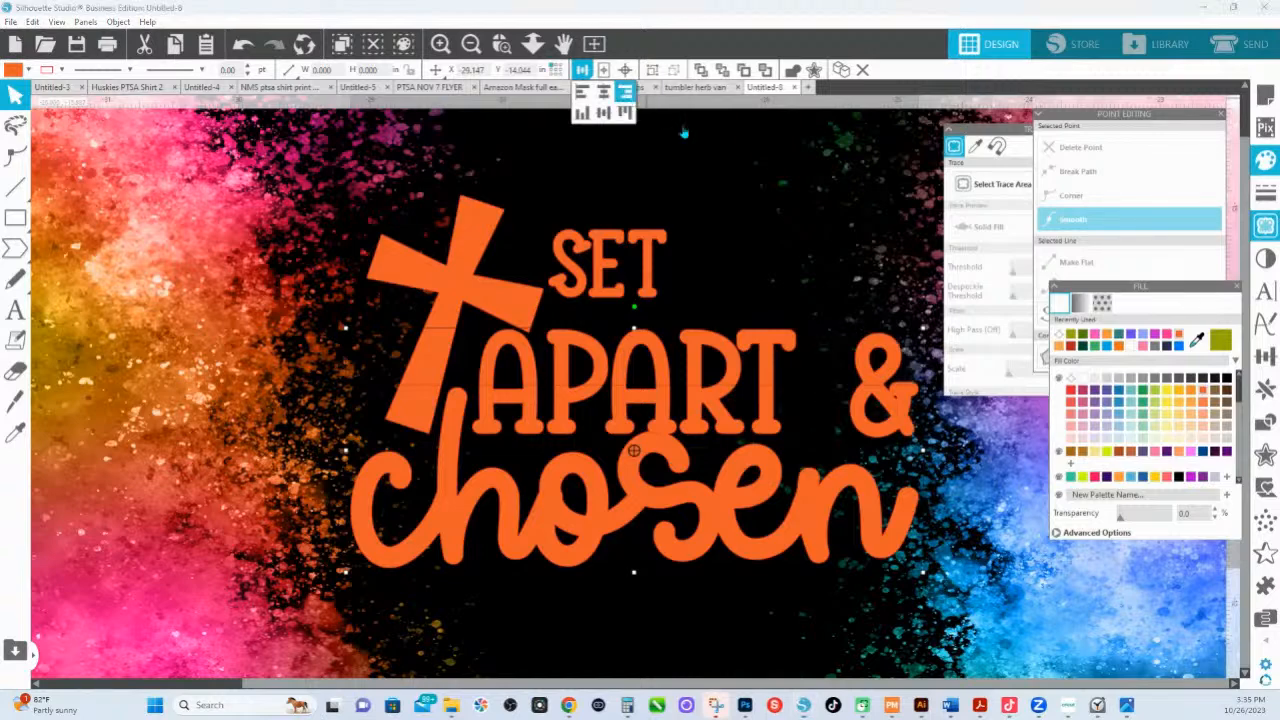
- Break APART into separate letters, keeping the inner openings of A, P, A and R cut out
right_click(769, 350)
left_click(810, 585)
left_click(508, 385)
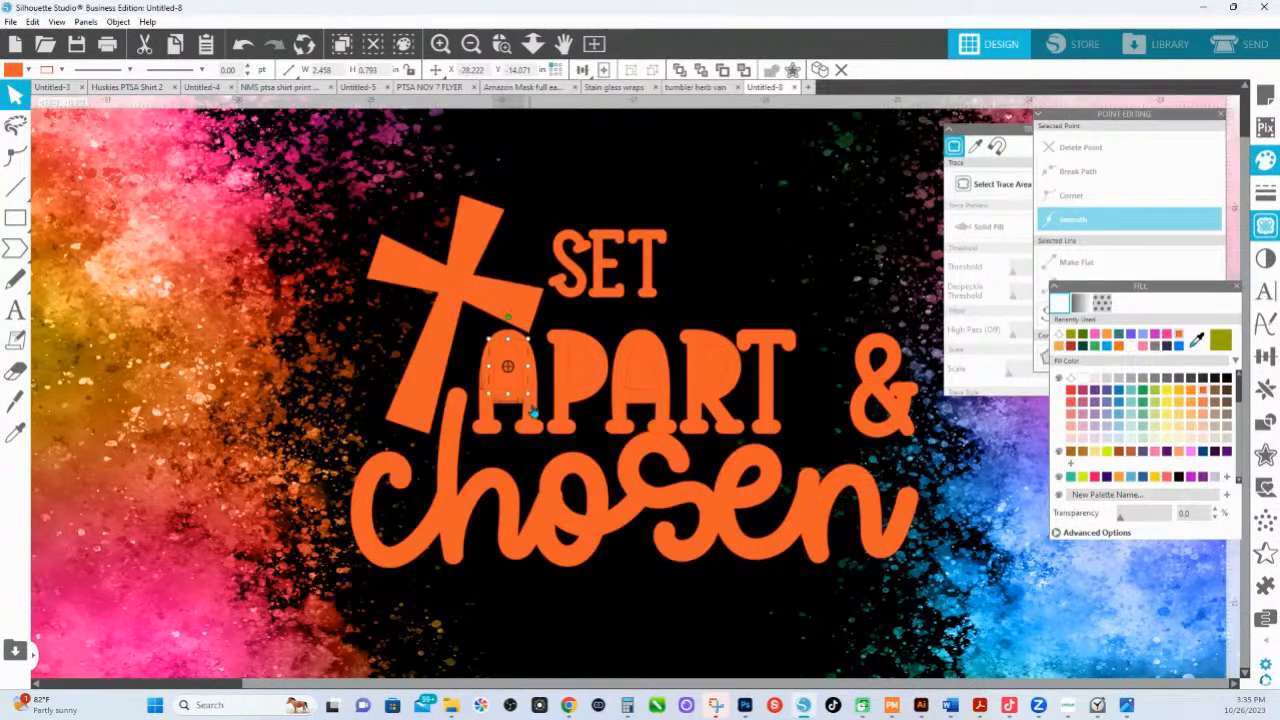
key("Delete")
left_click(580, 374)
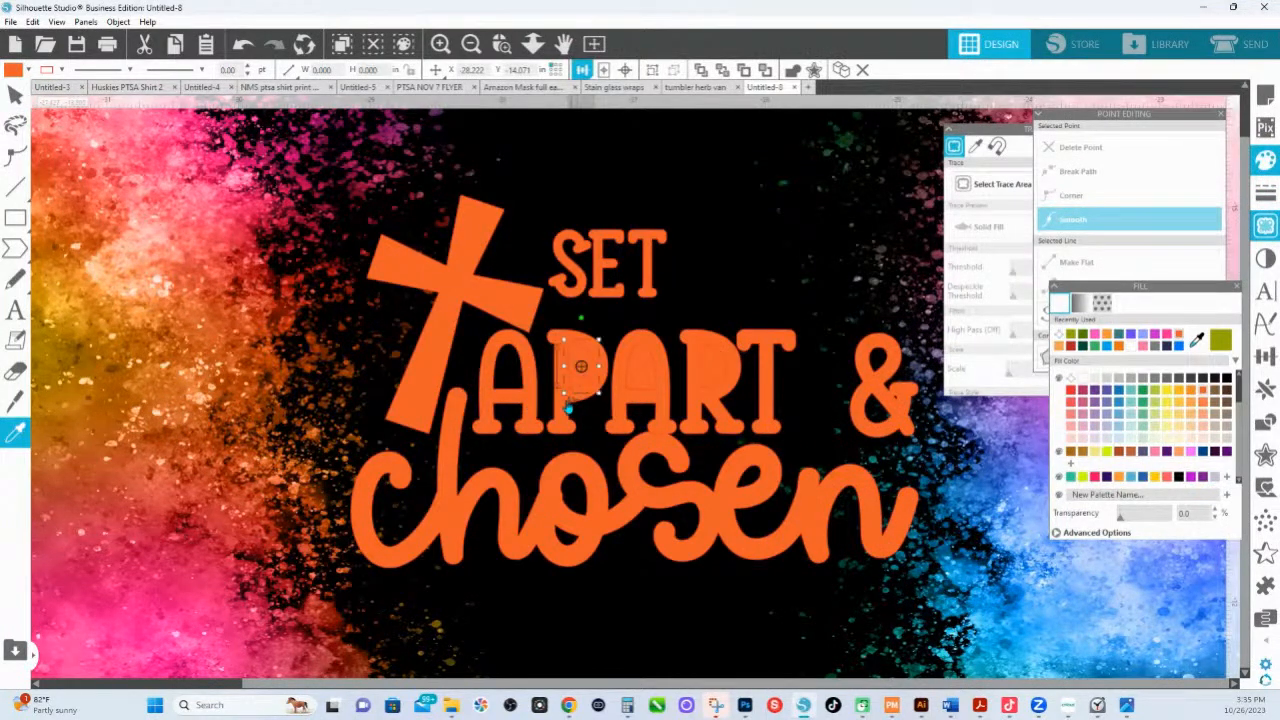
key("Delete")
left_click(638, 378)
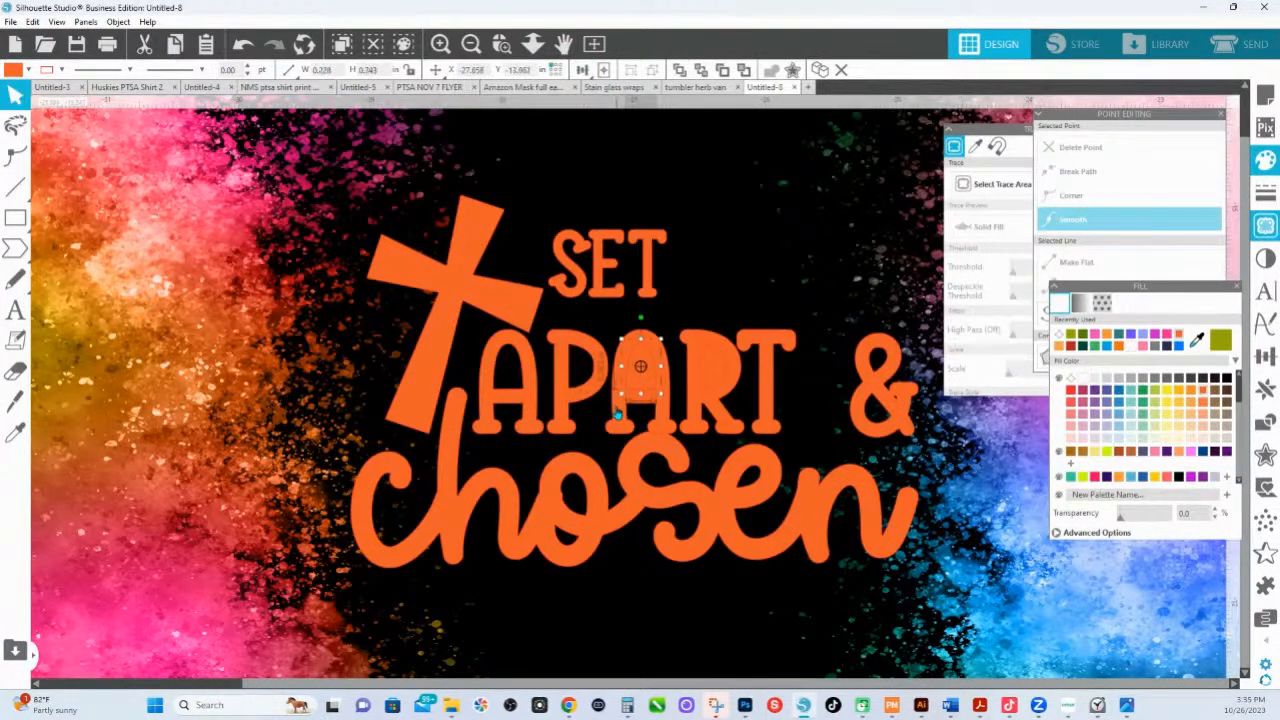
key("Delete")
left_click(710, 405)
key("Delete")
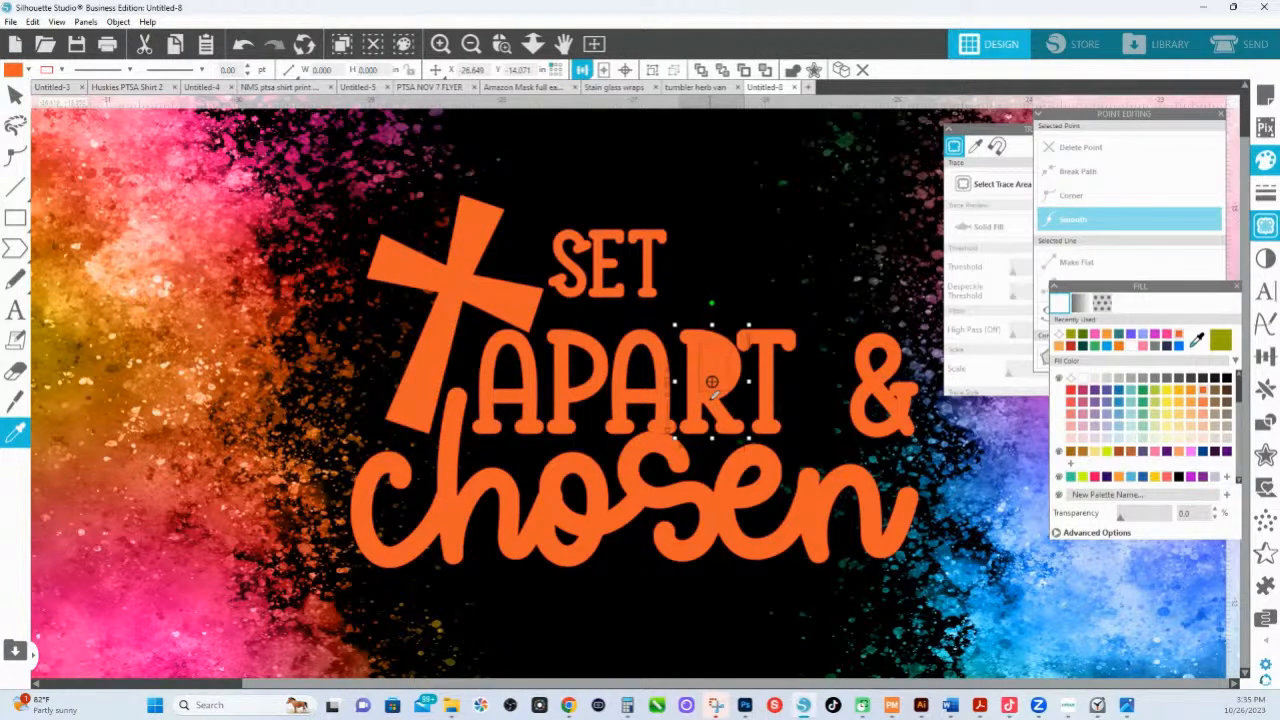
- Move the T of APART horizontally toward the ampersand, leaving only a narrow gap between them
left_click(766, 362)
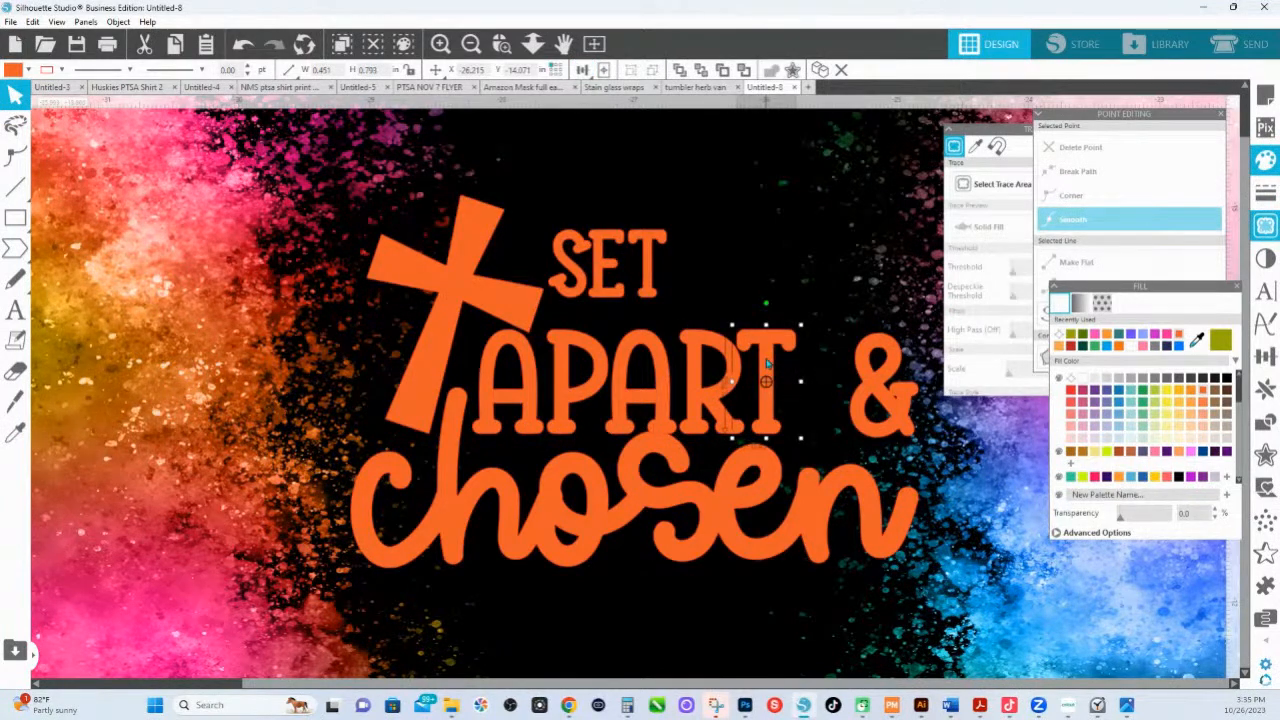
key("Right")
key("Right")
key("Right")
key("Right")
key("Right")
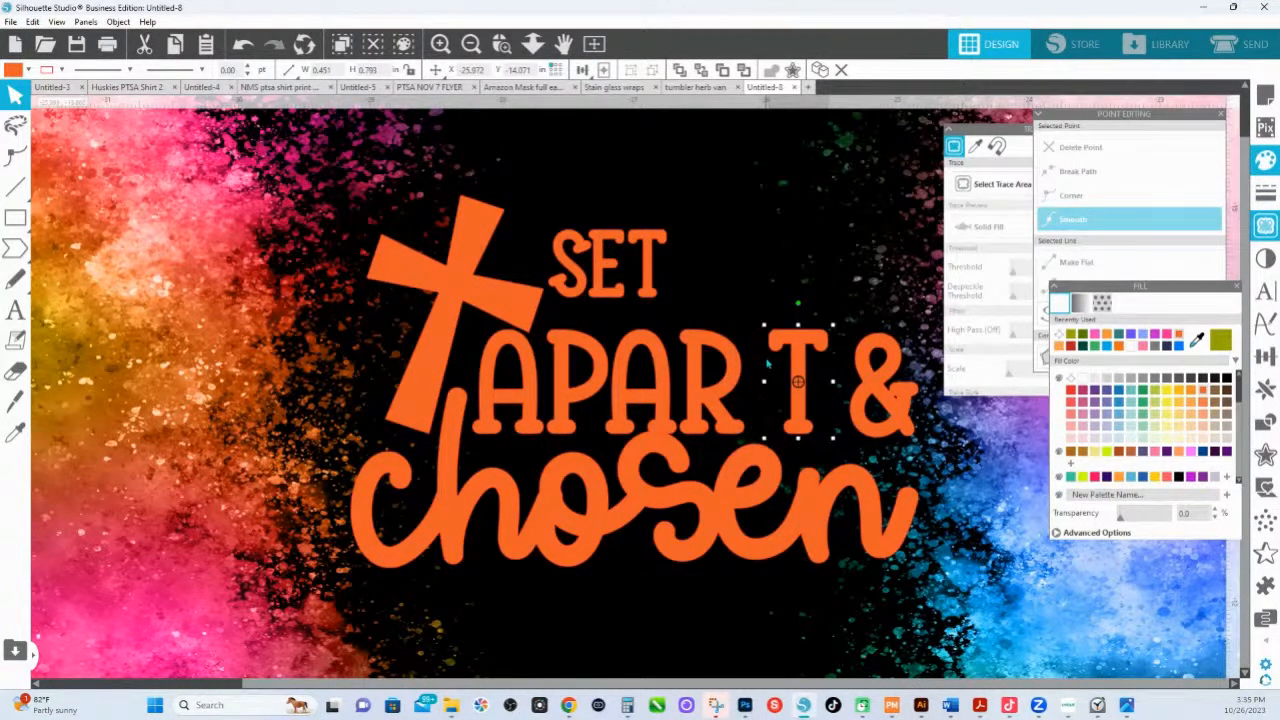
- Space the five letters of APART evenly in the horizontal direction and group them into one word
left_click(736, 375, "shift")
left_click(661, 375, "shift")
left_click(598, 366, "shift")
left_click(529, 368, "shift")
left_click(584, 70)
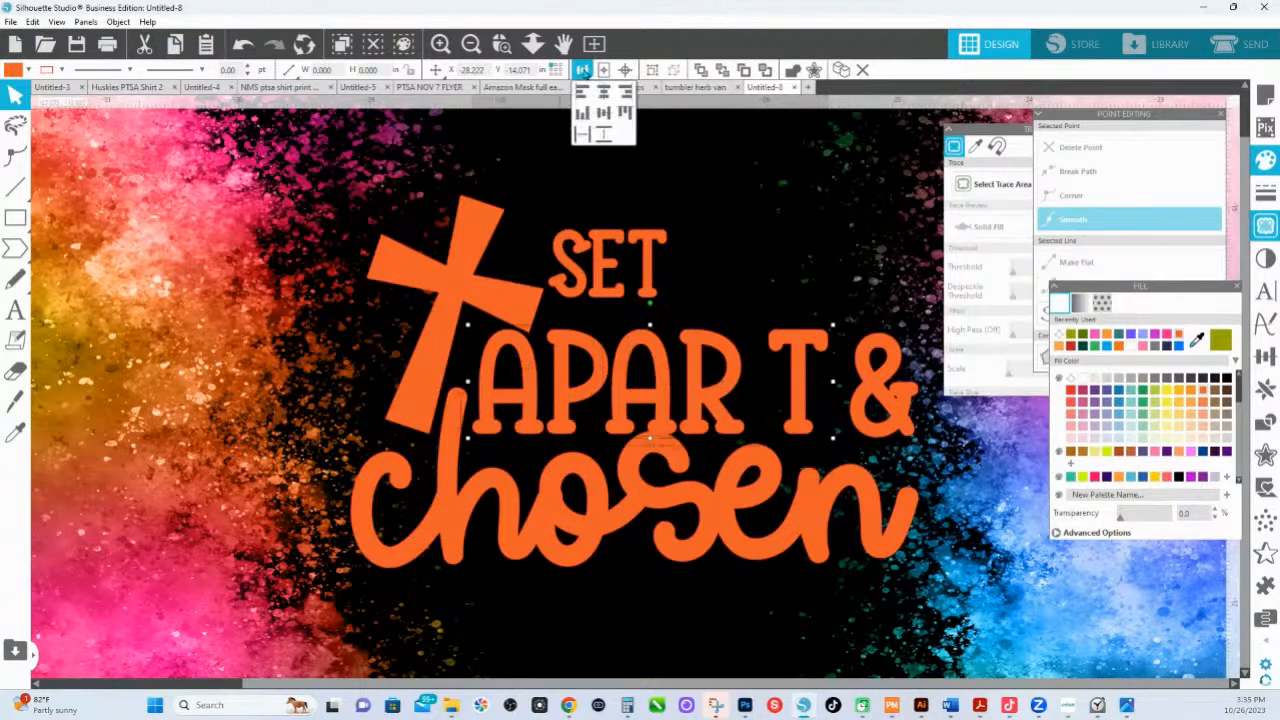
left_click(584, 137)
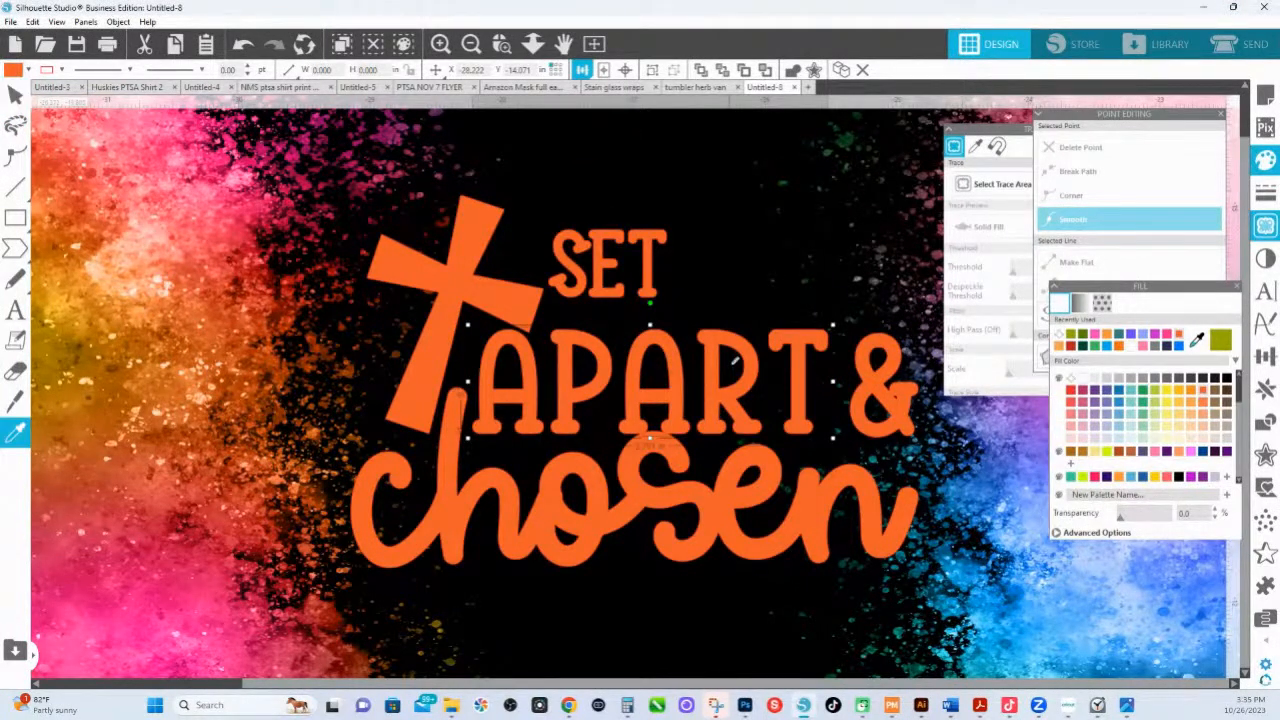
key("ctrl+g")
left_click_drag(748, 357, 748, 360)
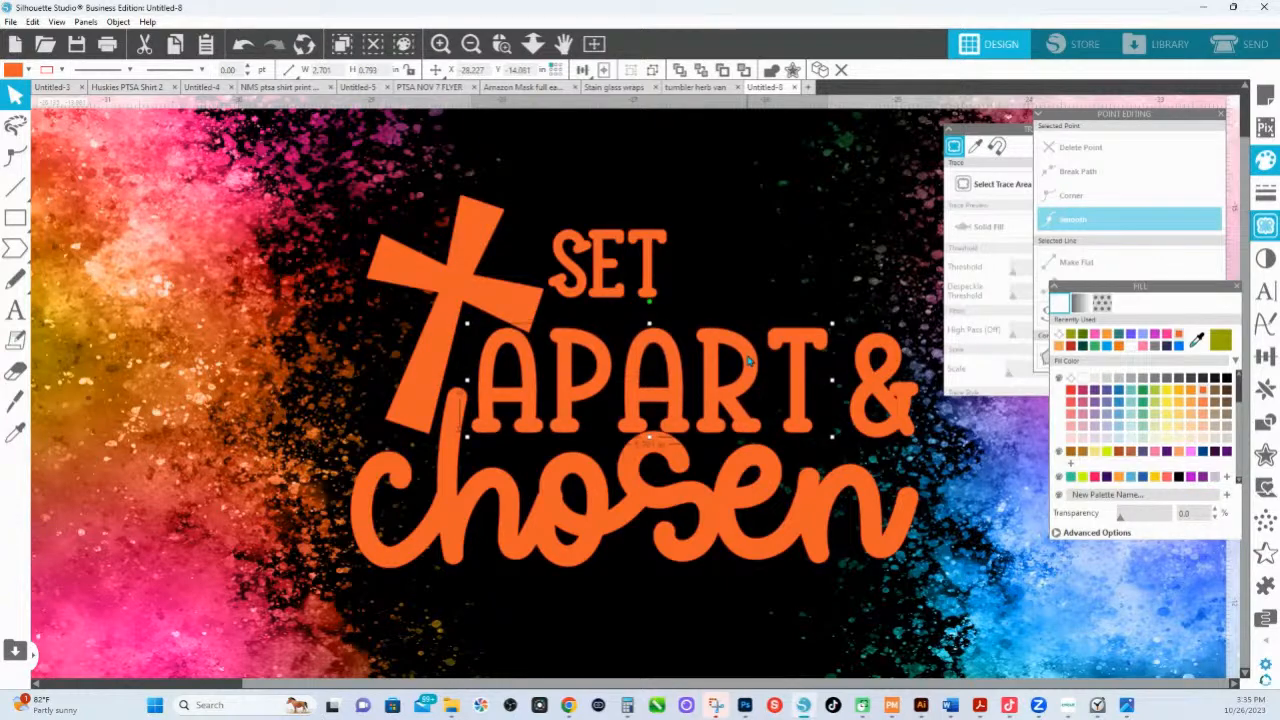
- Edit the cross's points and pull its bottom end down to lengthen the stem toward the word chosen
left_click(635, 481)
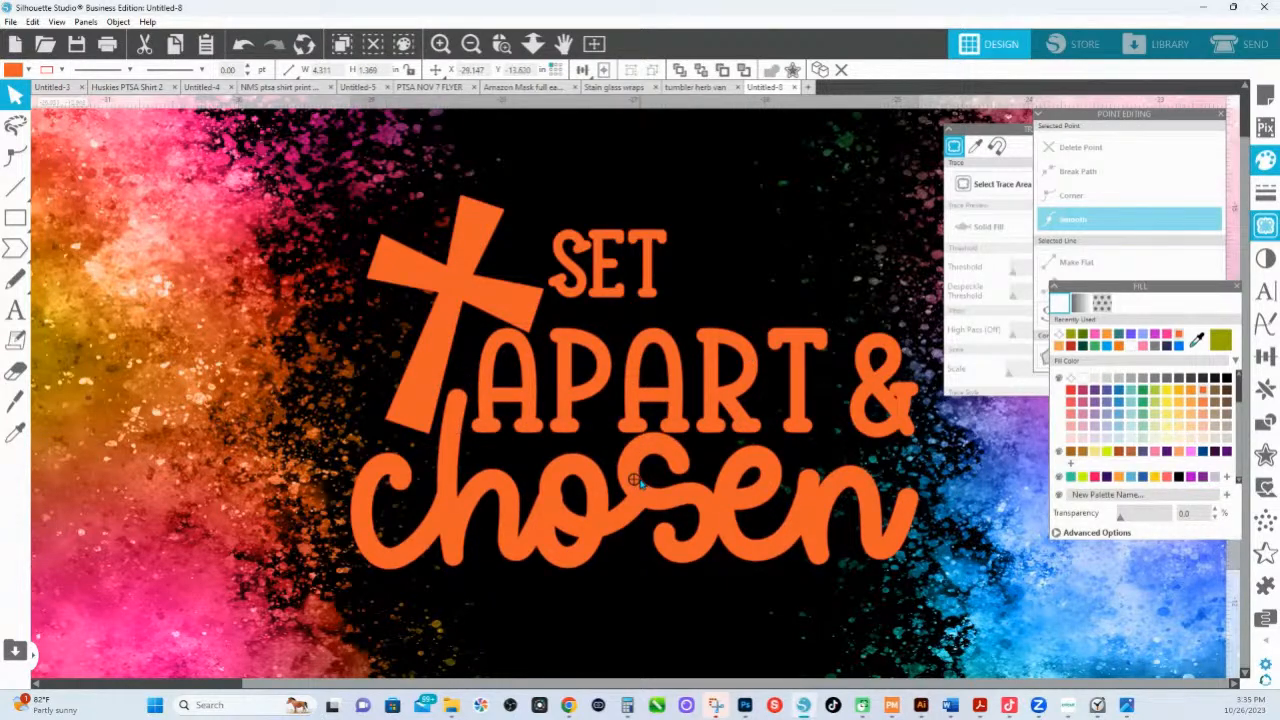
left_click_drag(640, 480, 641, 483)
left_click(521, 450)
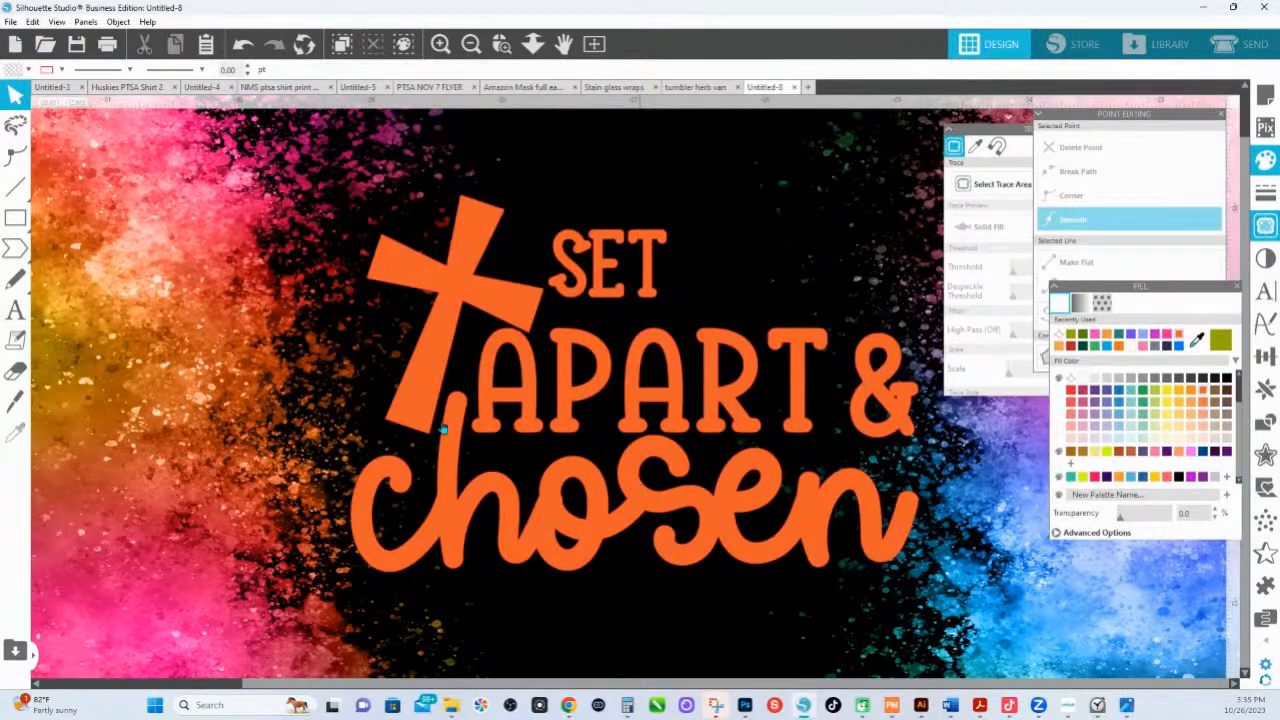
double_click(432, 366)
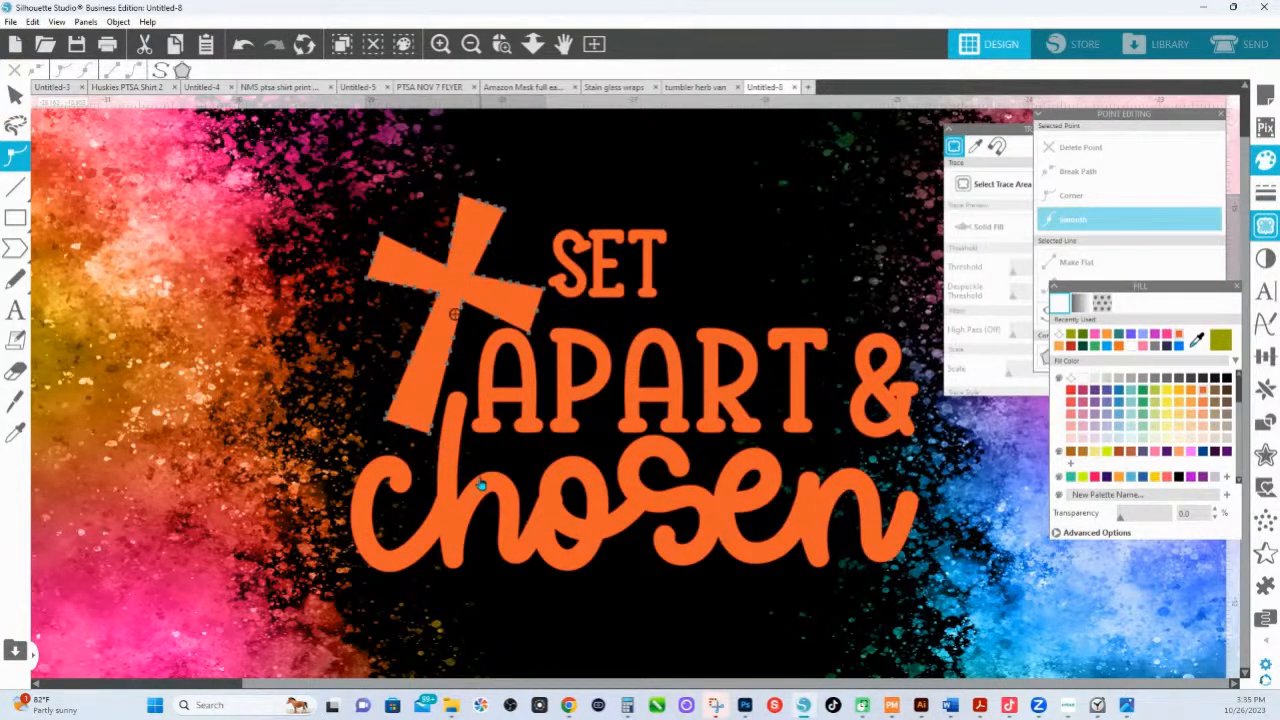
left_click_drag(483, 500, 355, 335)
left_click(430, 428)
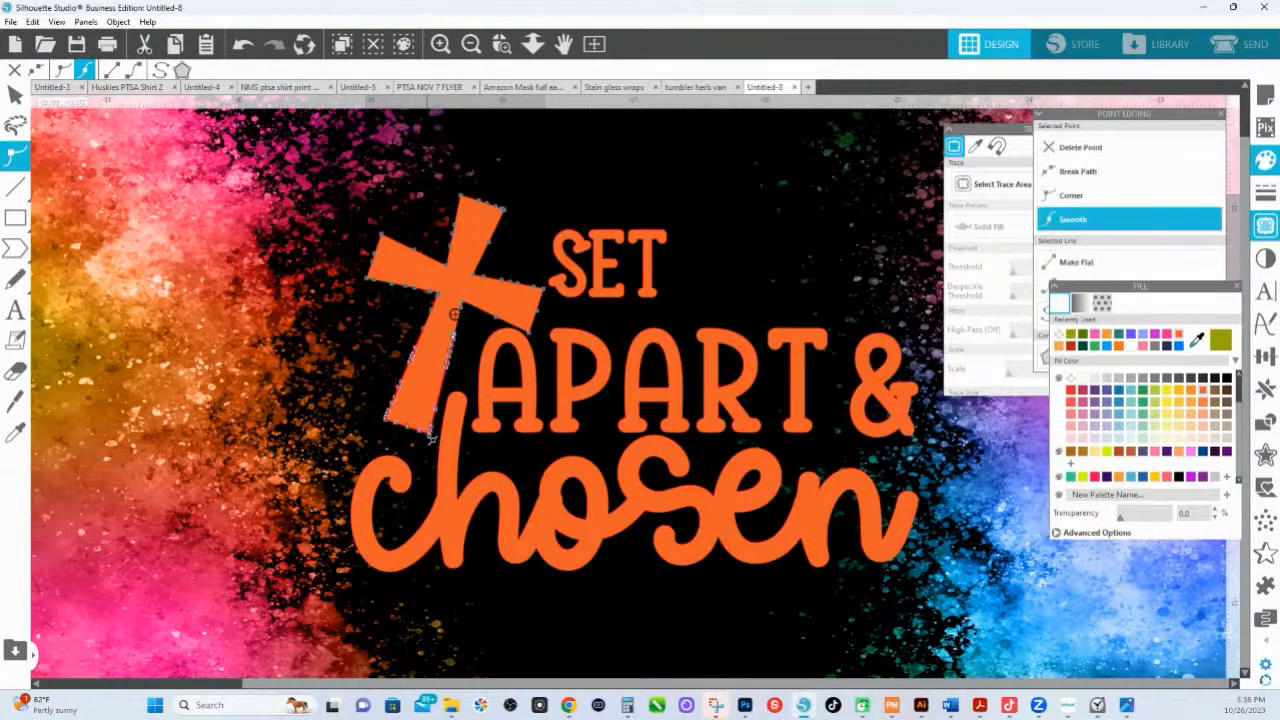
left_click_drag(432, 440, 423, 463)
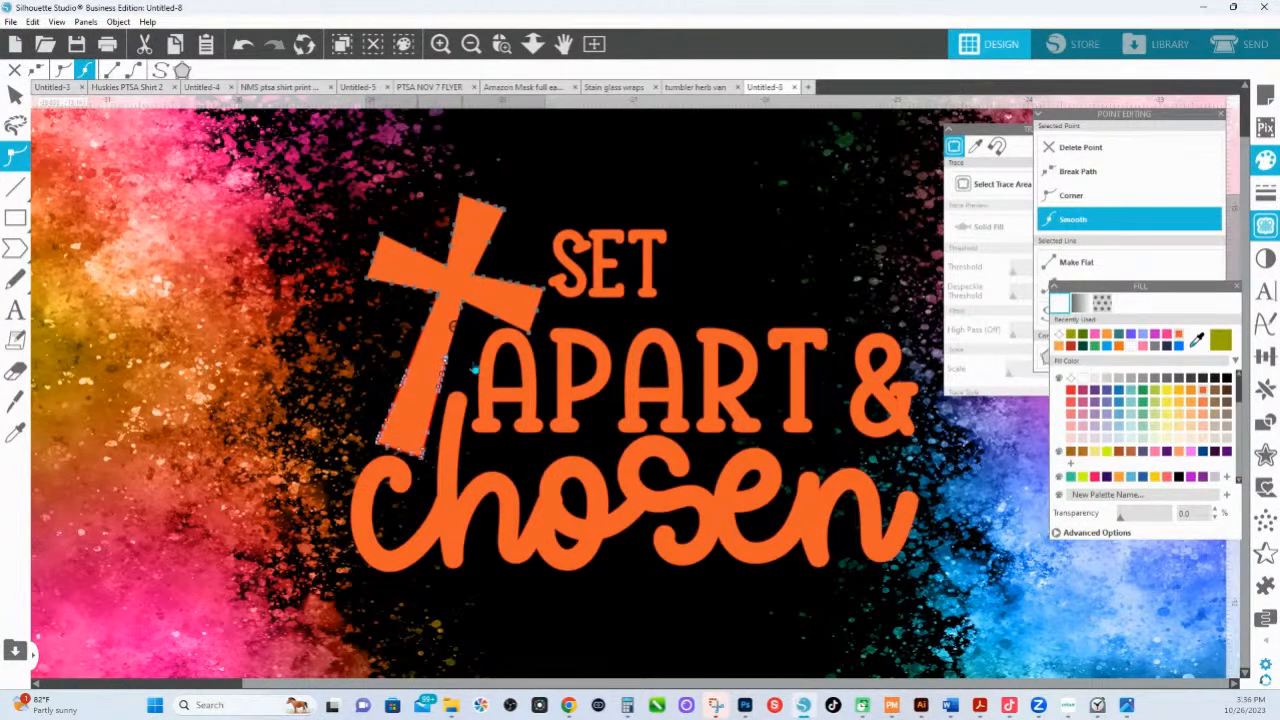
- Delete the extra points along both edges of the cross's lower stem
left_click(449, 371)
key("Escape")
left_click(413, 385)
double_click(413, 384)
left_click_drag(375, 400, 440, 316)
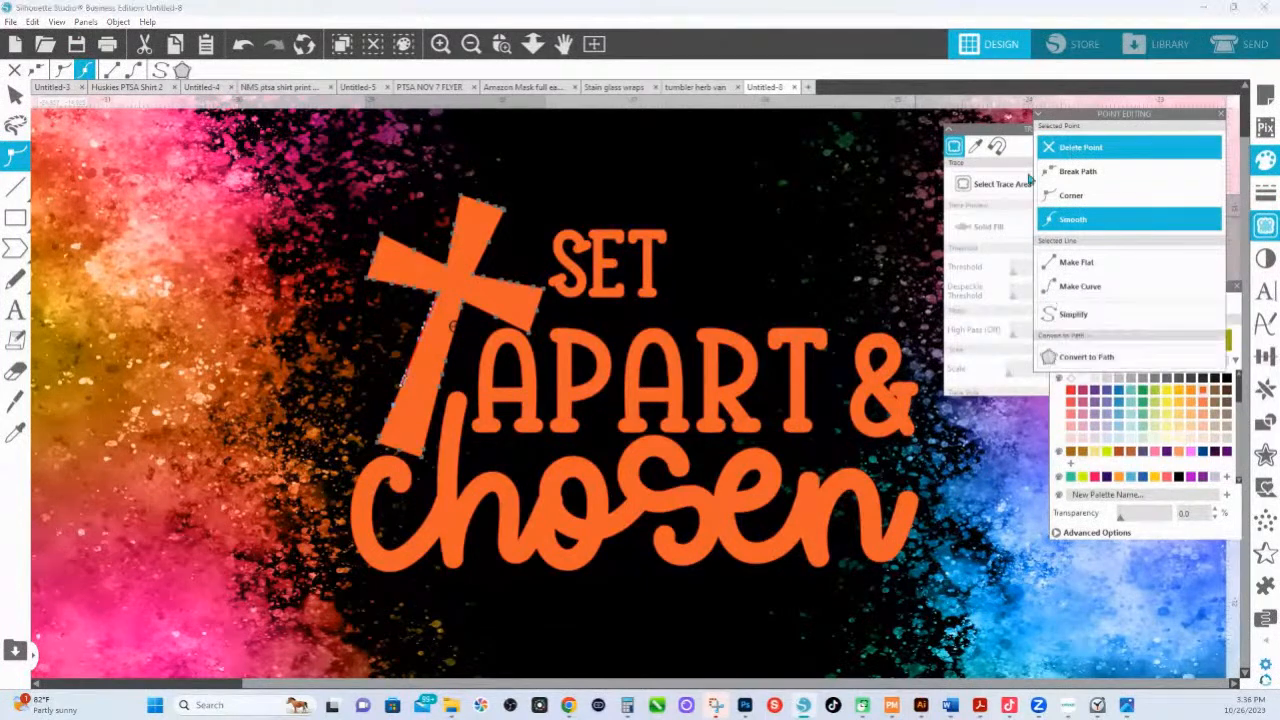
left_click_drag(459, 408, 437, 357)
left_click(1066, 155)
left_click(656, 321)
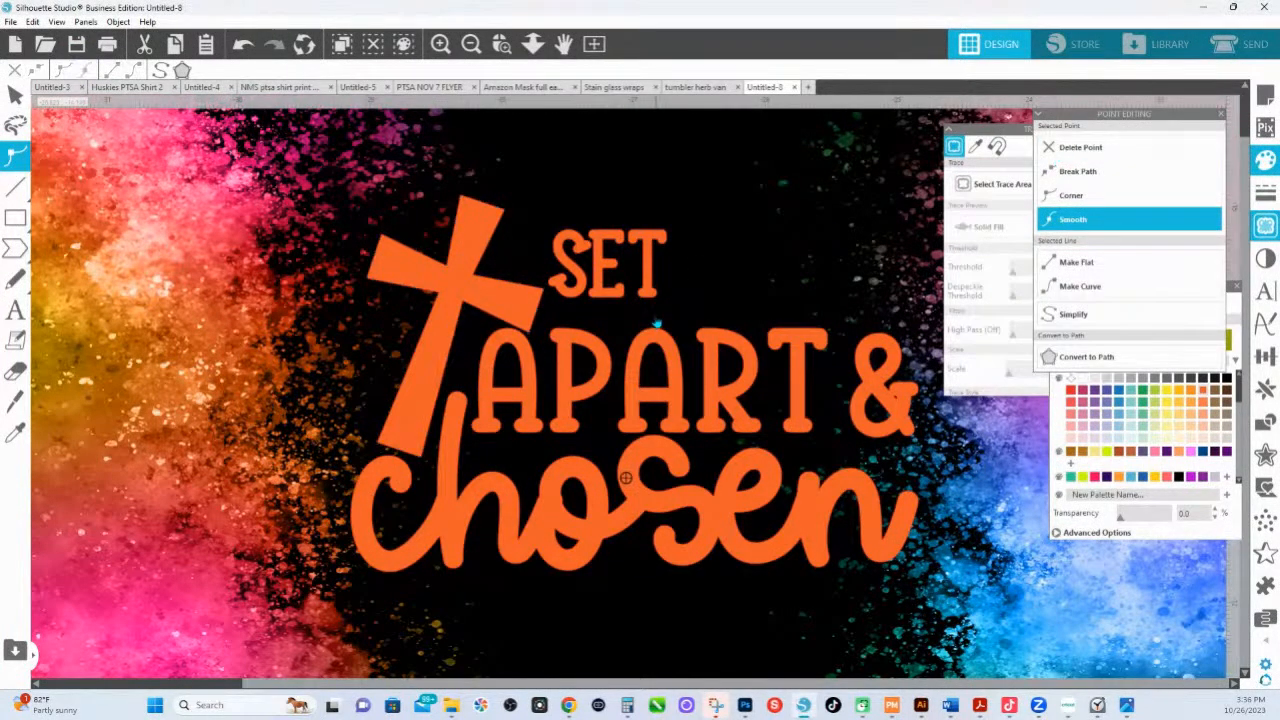
- Rotate the cross slightly counter-clockwise and nudge it up and to the left
left_click(465, 254)
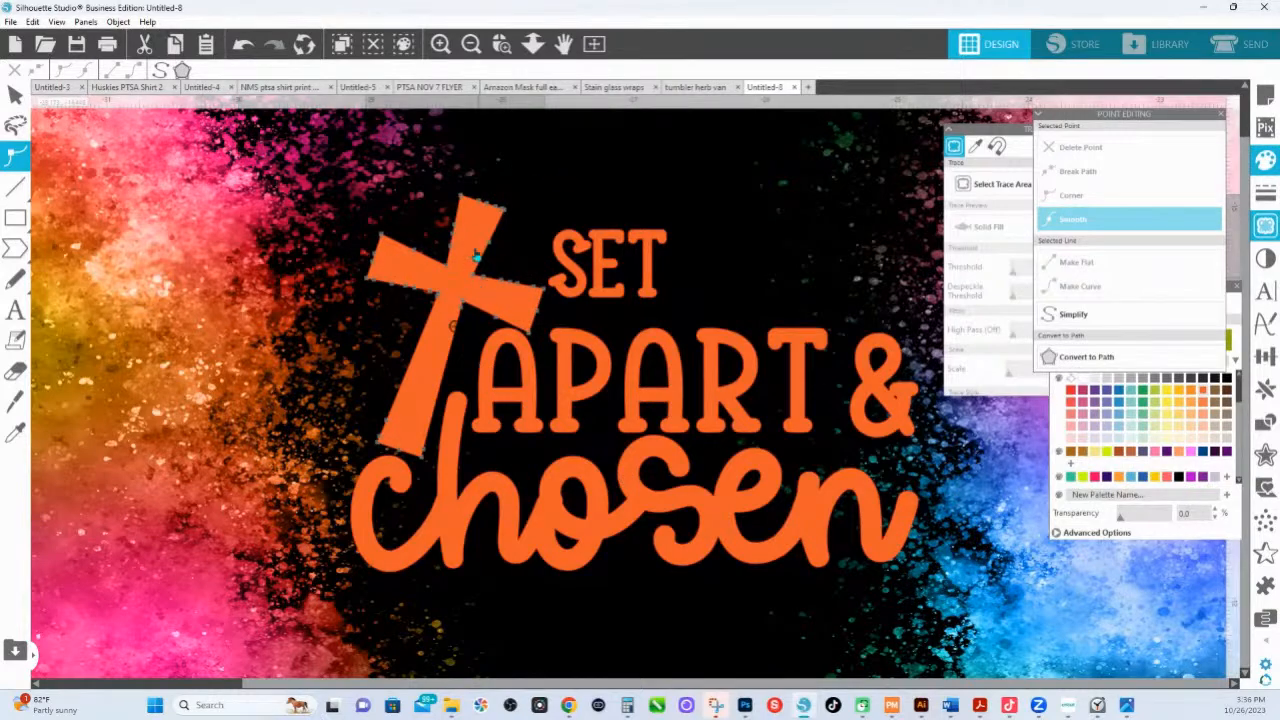
left_click(526, 217)
left_click_drag(455, 170, 451, 172)
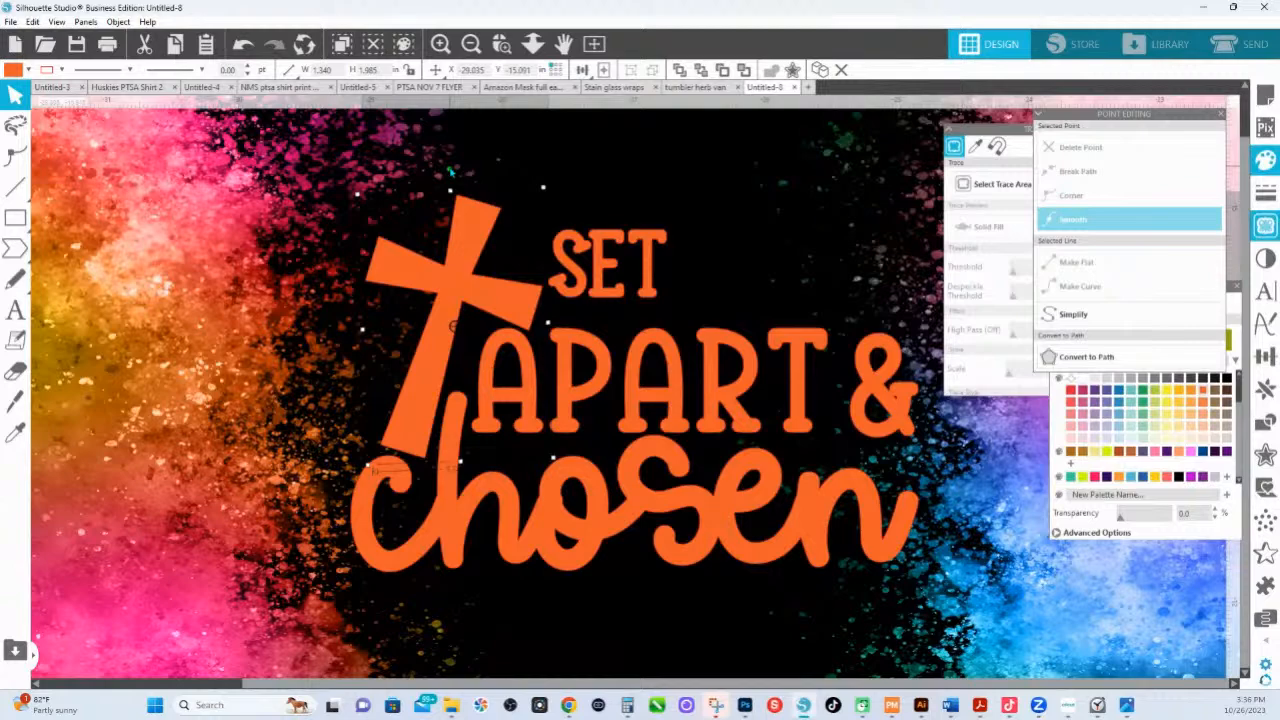
left_click_drag(475, 239, 473, 237)
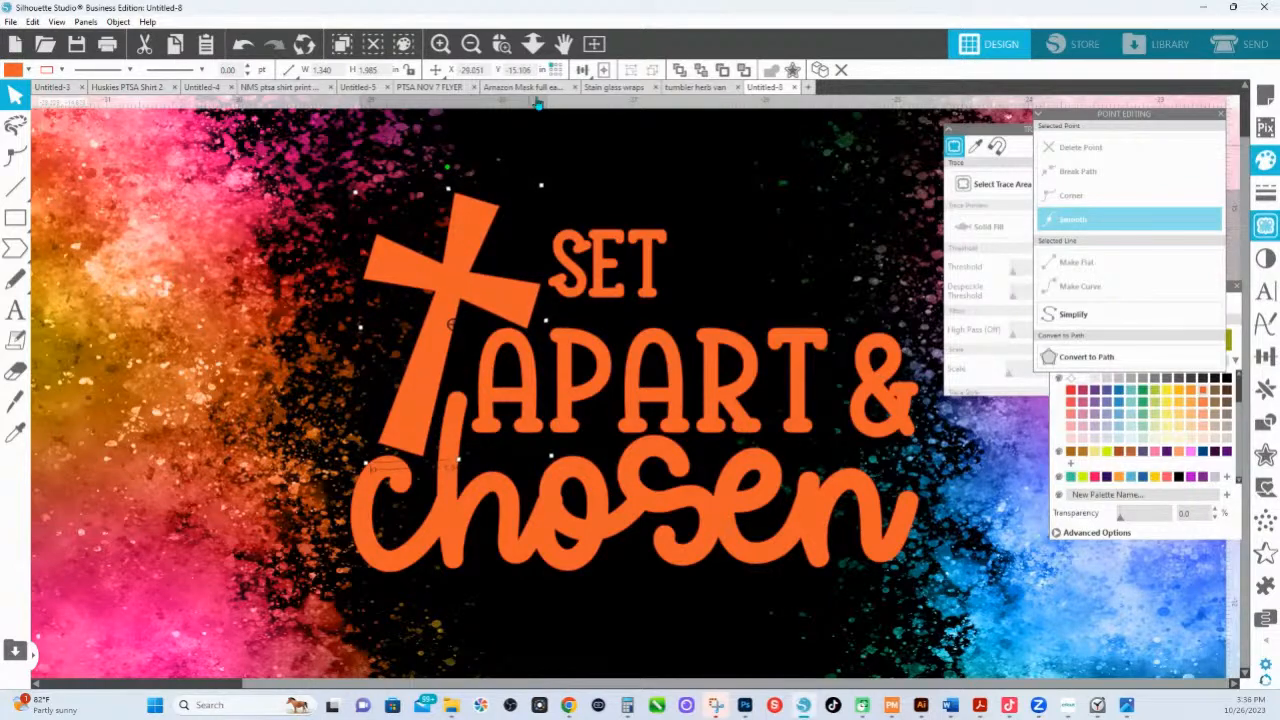
- Enlarge the word SET above APART to about 2.45 by 1.40 in
left_click_drag(538, 110, 539, 126)
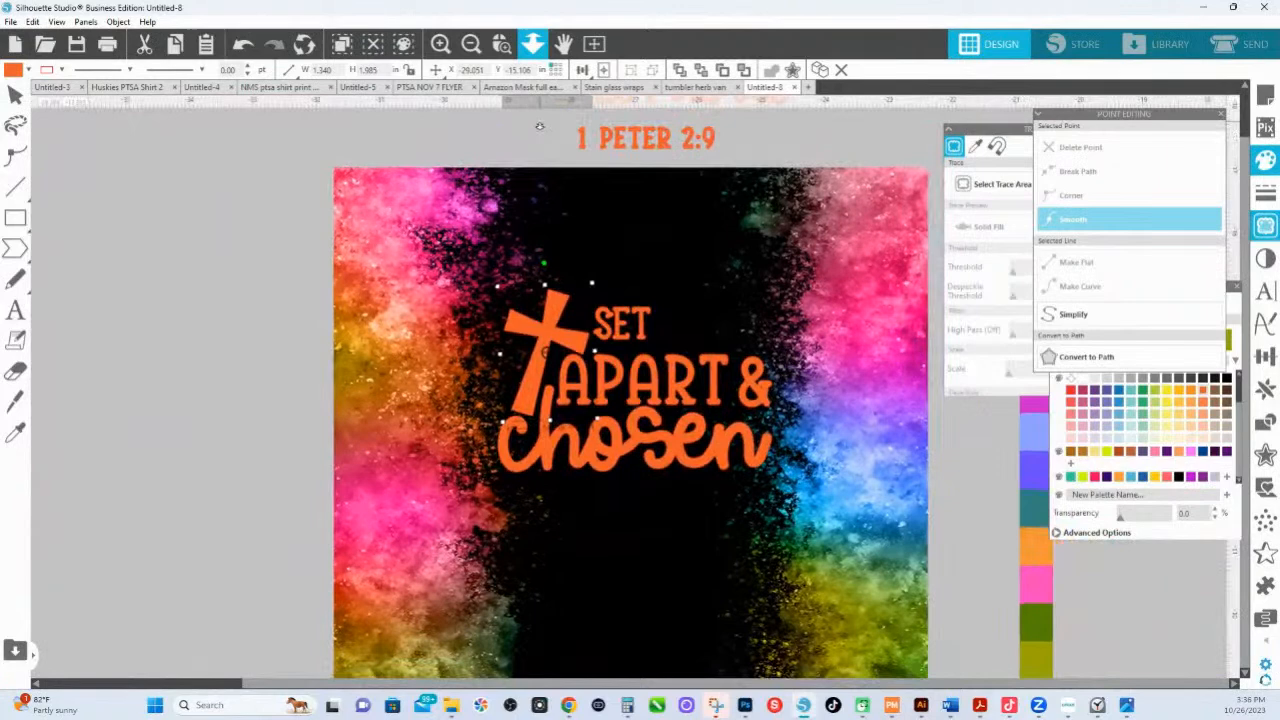
left_click(640, 330)
left_click_drag(655, 300, 753, 245)
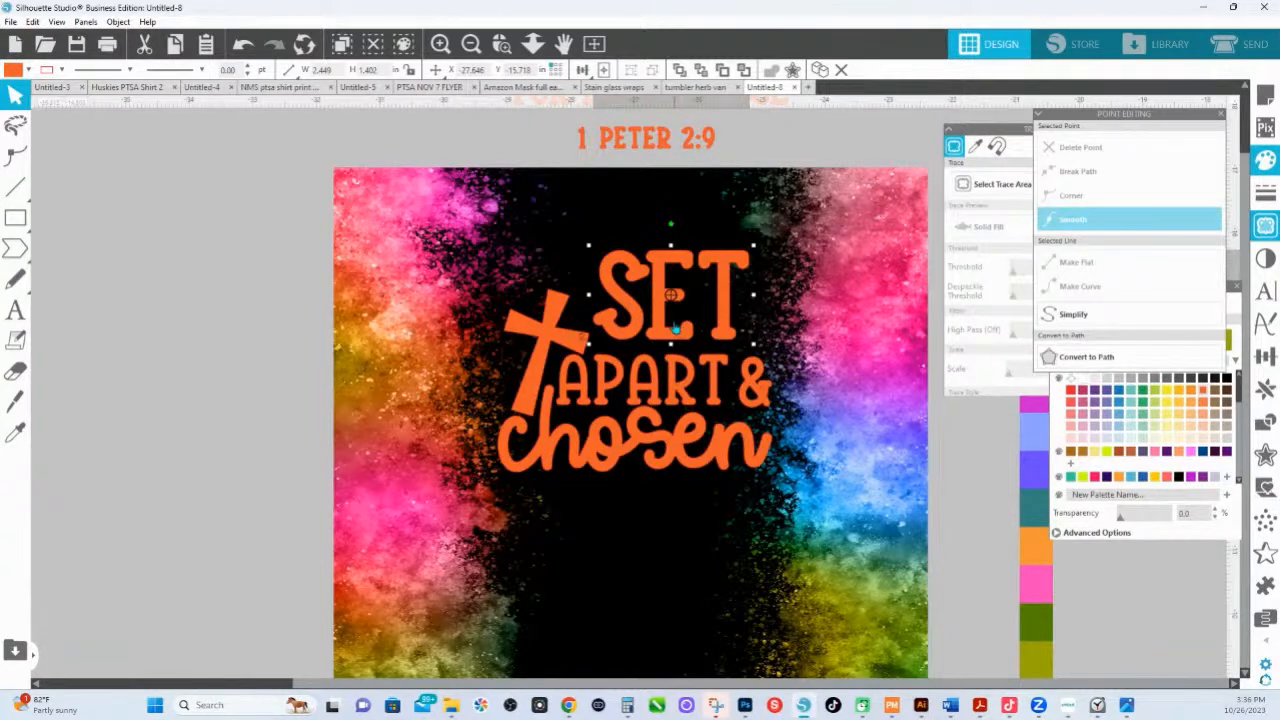
- Enlarge the cross to about 1.38 by 2.04 in and reposition it and SET so they fit side by side
left_click(555, 325)
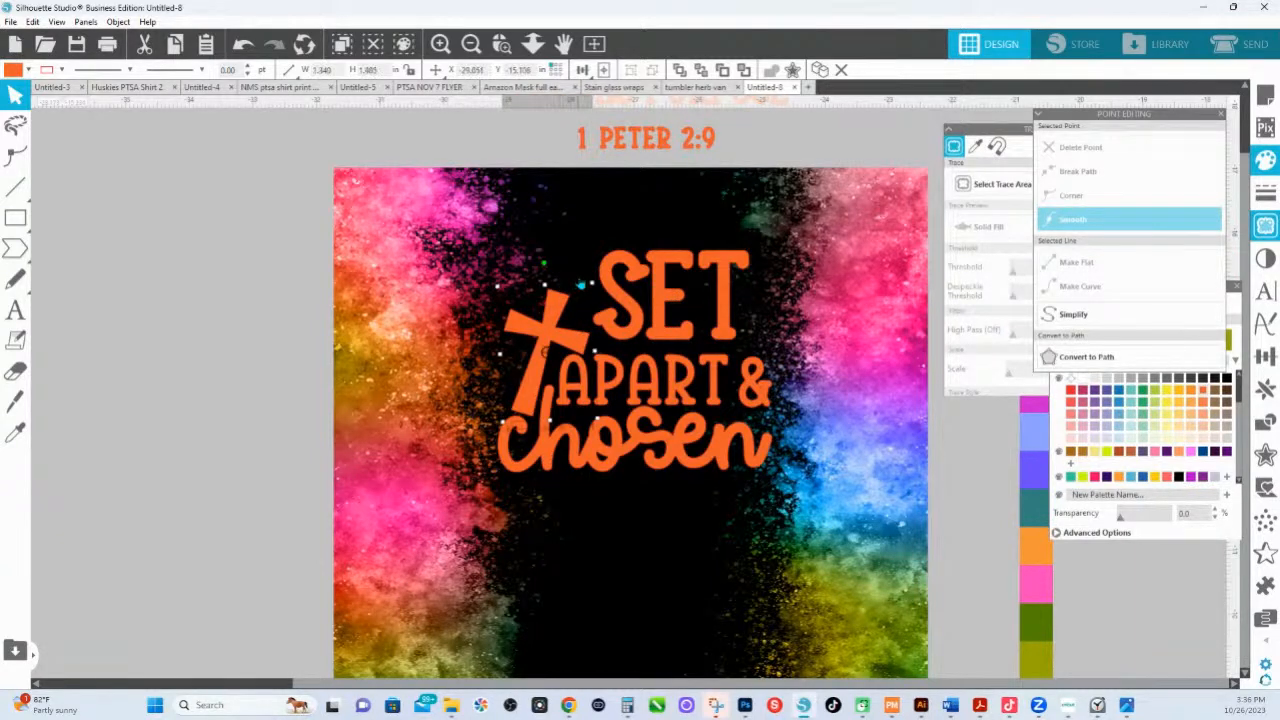
left_click_drag(593, 282, 638, 285)
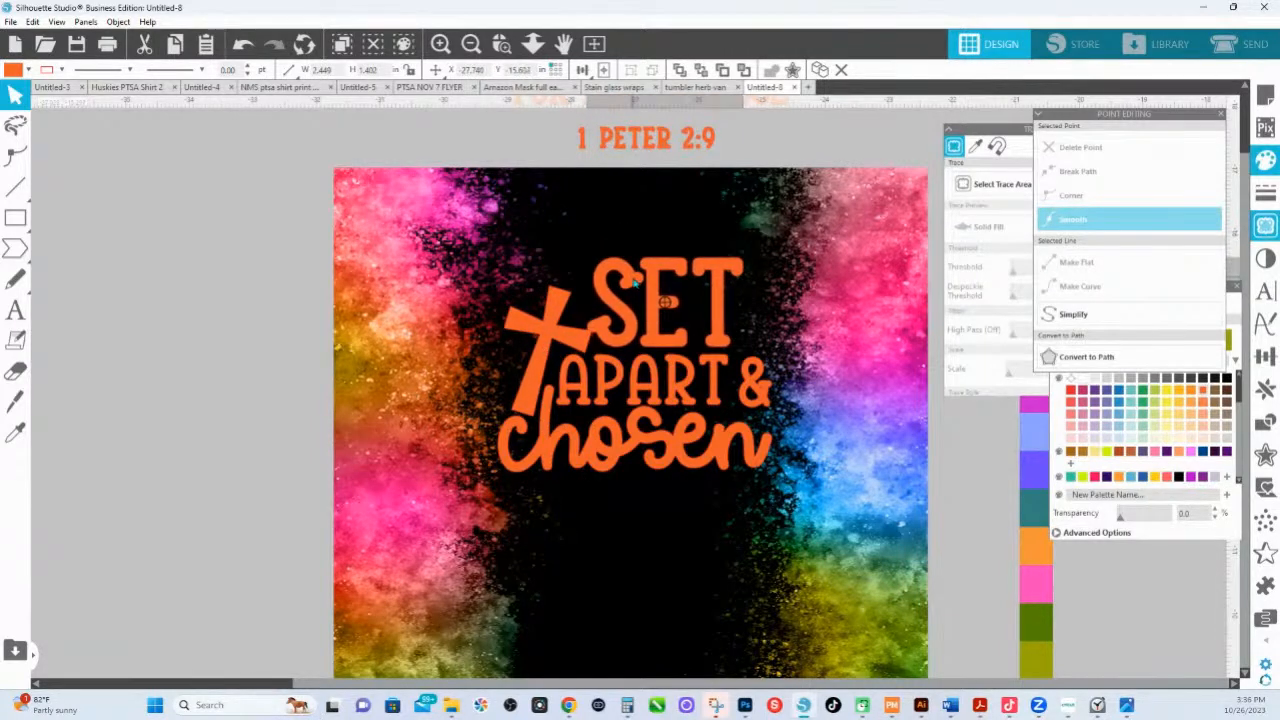
key("Escape")
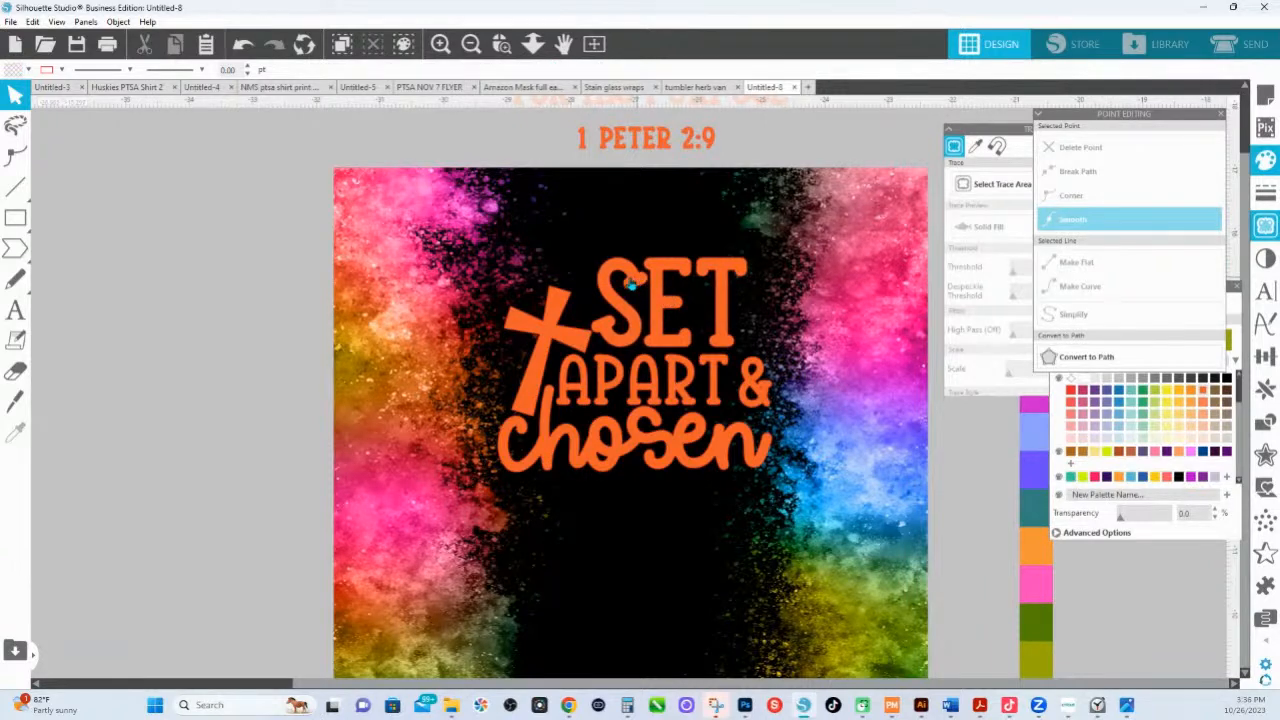
mouse_move(546, 334)
left_mouse_down()
mouse_move(568, 284)
mouse_move(544, 330)
left_mouse_up()
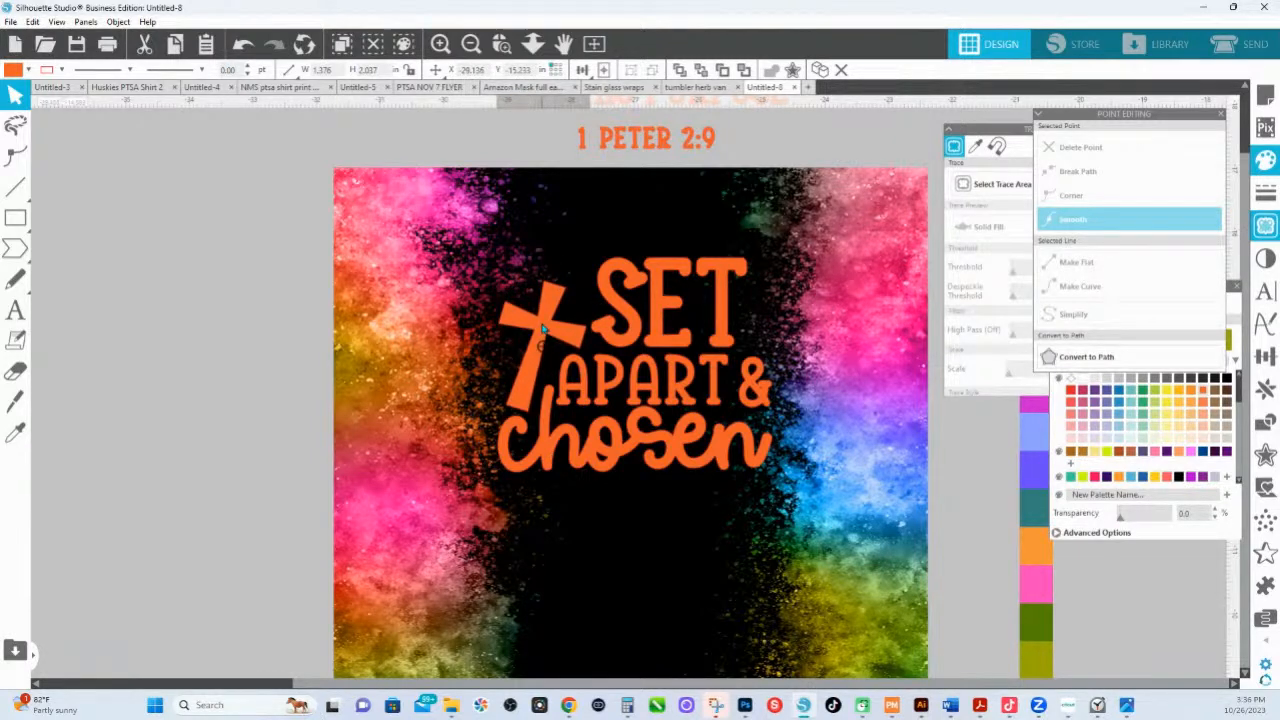
left_click(697, 325)
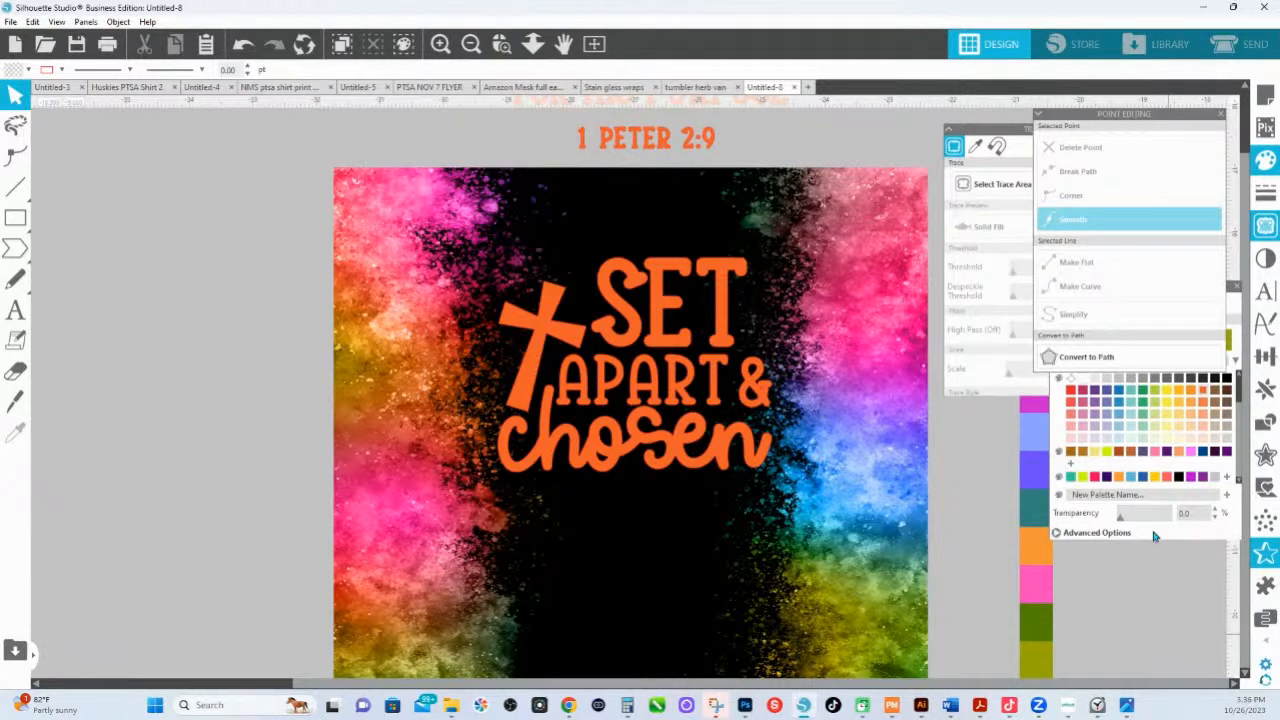
- Rotate the word FOR to read vertically, enlarge it to about 1.54 by 0.90 in, and place it beneath chosen
left_click(533, 43)
left_click_drag(560, 347, 563, 283)
left_click(563, 284)
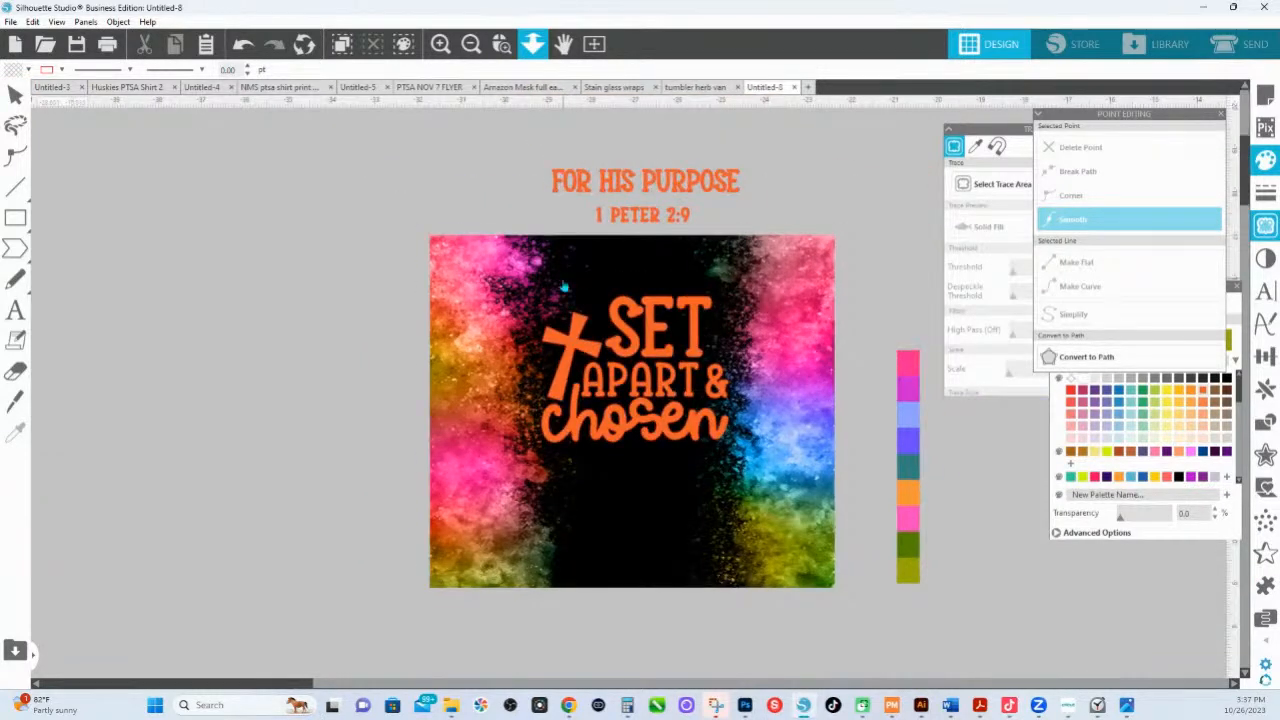
left_click(580, 191)
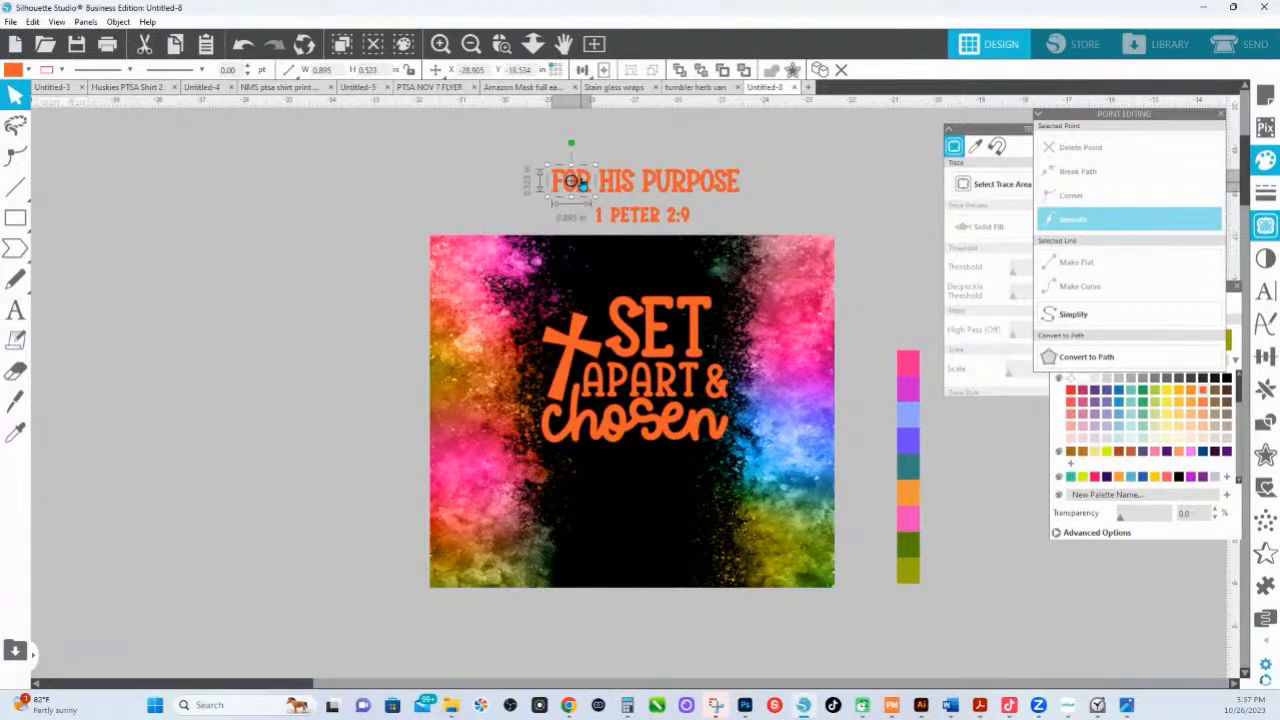
left_click_drag(571, 143, 617, 515)
left_click_drag(601, 464, 594, 470)
- Place HIS beneath chosen to the right of FOR, enlarge it to about 2.50 by 1.58 in, and align the two words
left_click(622, 190)
left_click_drag(639, 197, 678, 501)
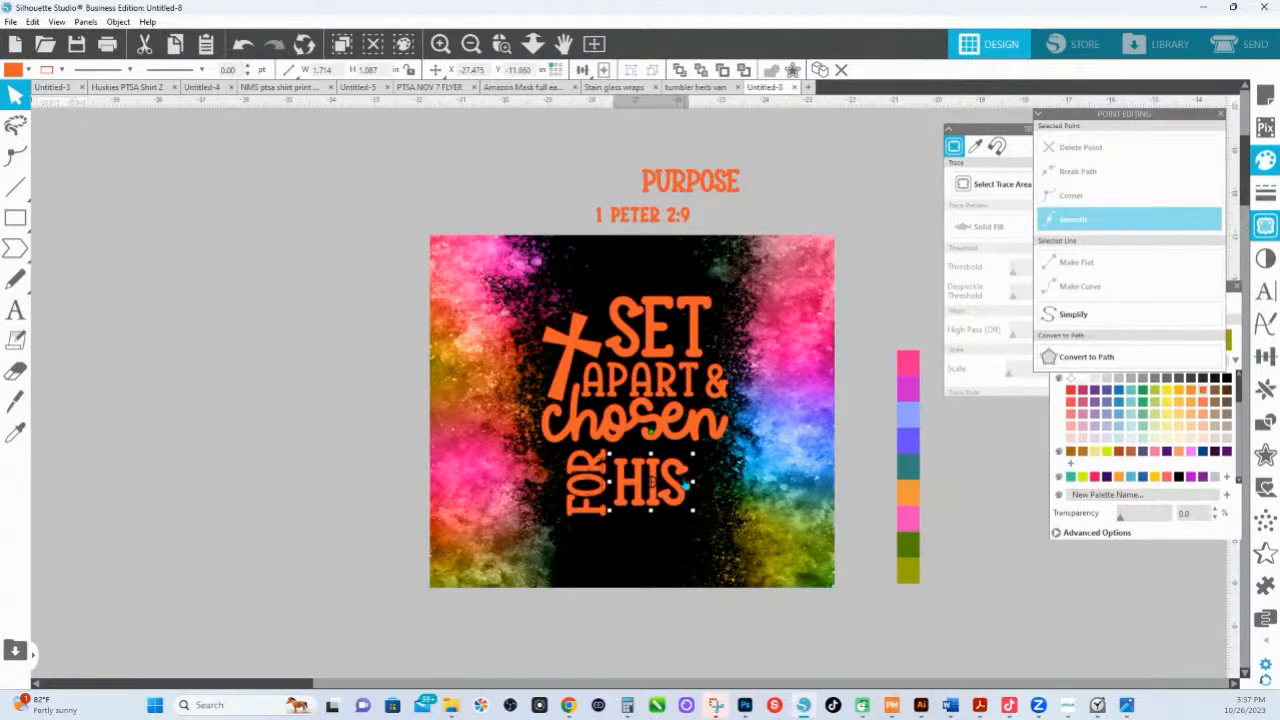
left_click_drag(696, 455, 726, 431)
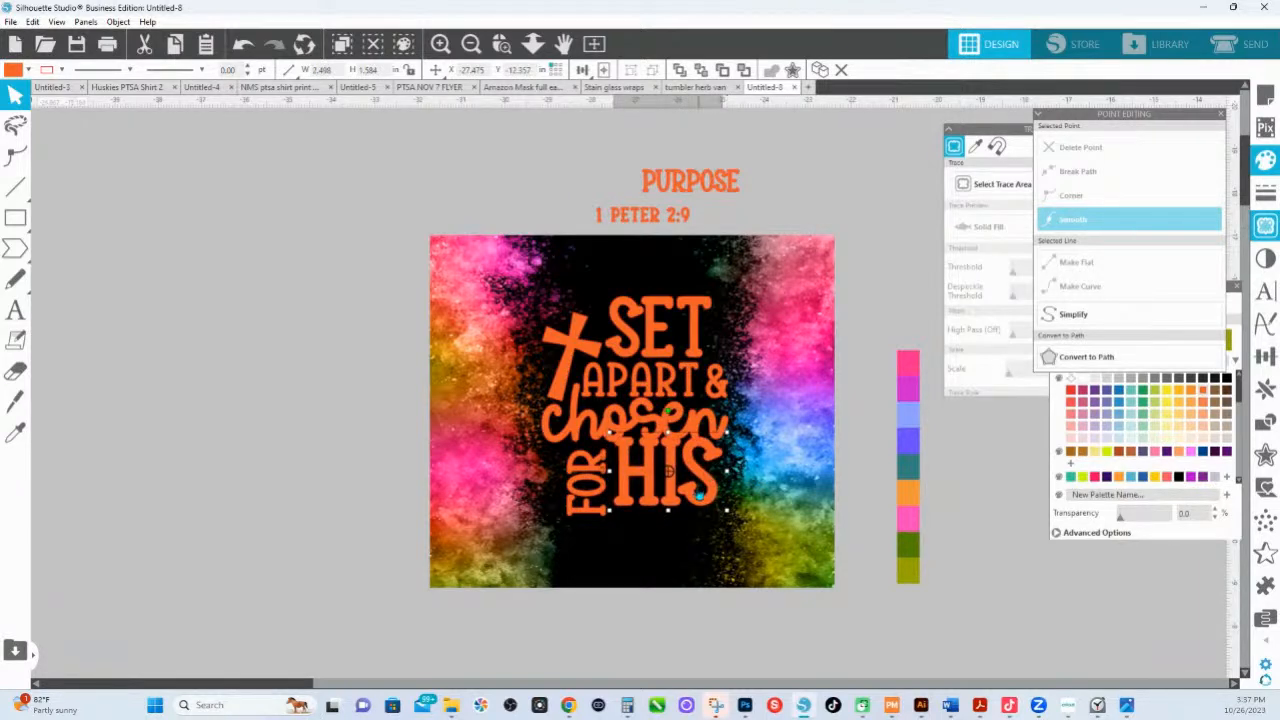
left_click_drag(710, 494, 709, 505)
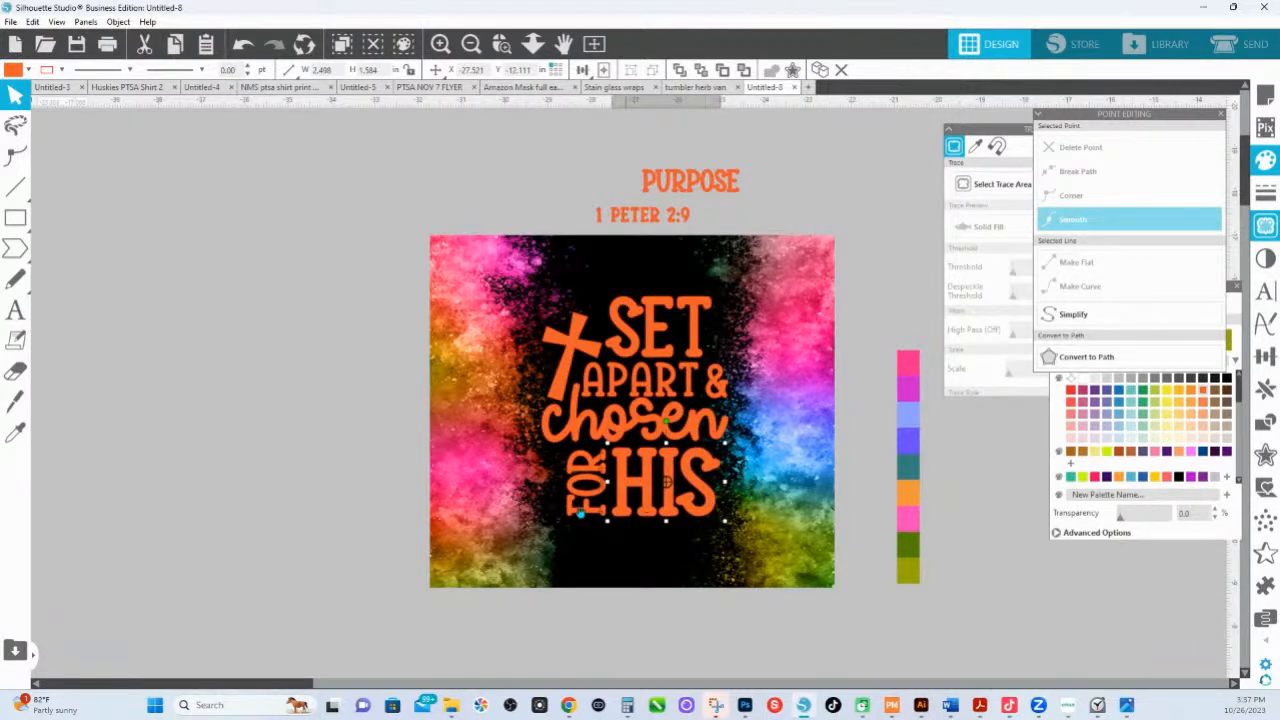
left_click(585, 510)
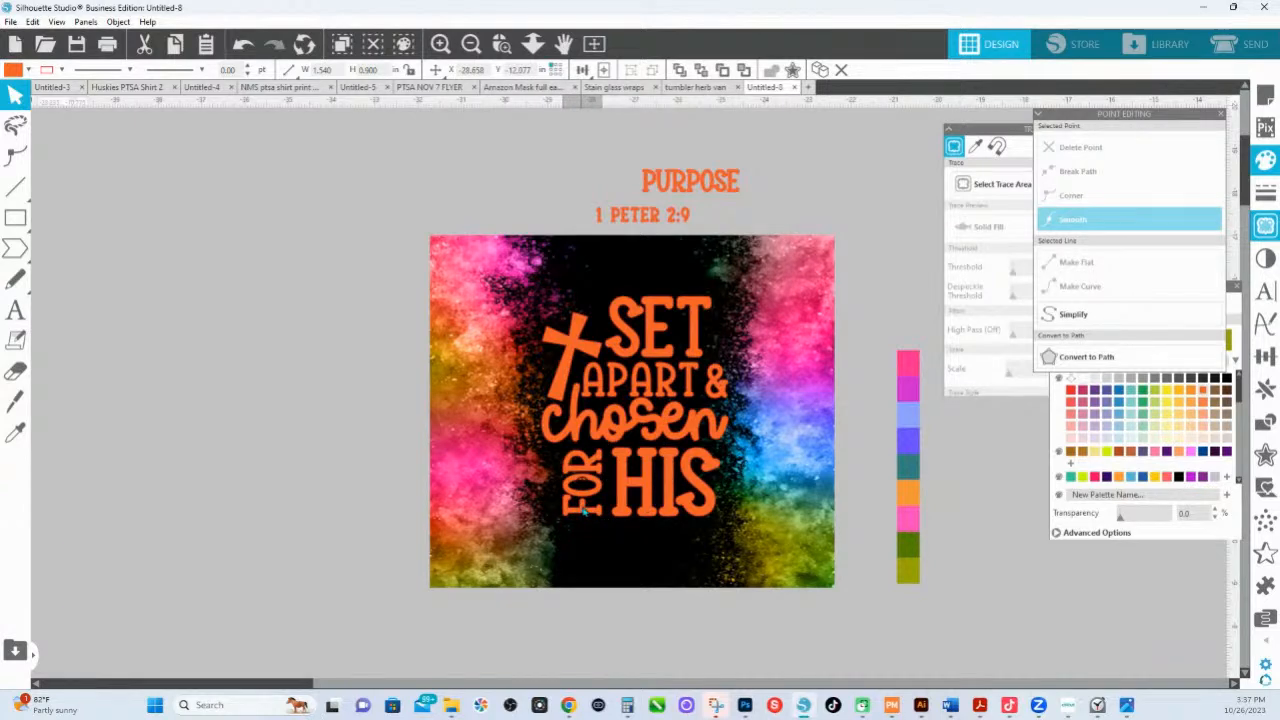
left_click(646, 491)
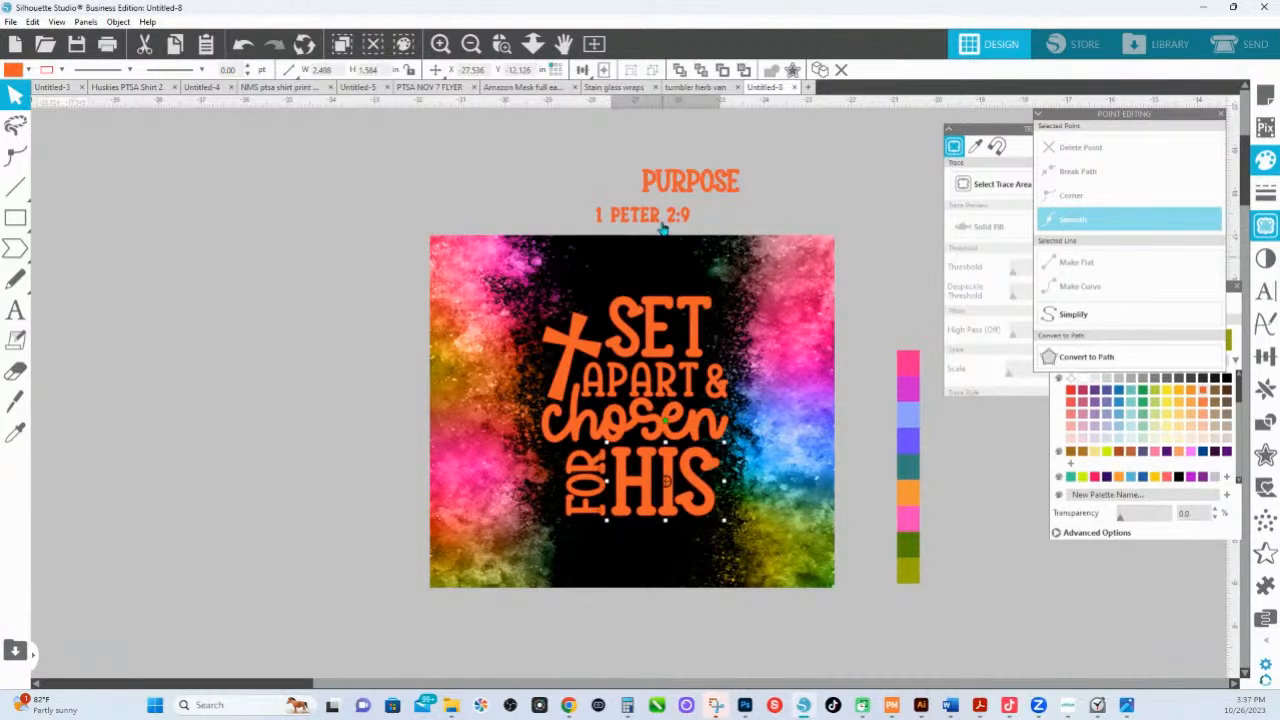
- Fit PURPOSE beneath FOR HIS at about 3.46 in wide and shrink the word chosen to about 3.76 in wide
left_click_drag(686, 180, 724, 562)
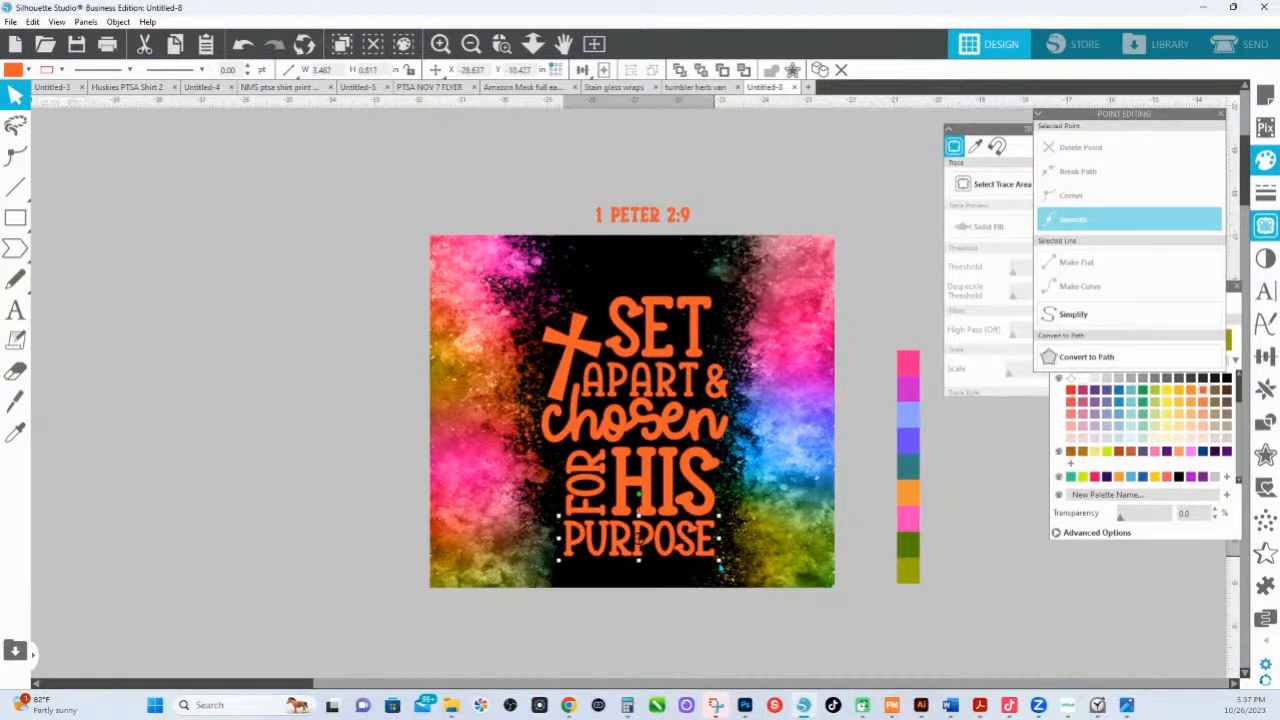
left_click(560, 436)
left_click(562, 437)
left_click_drag(537, 378, 566, 406)
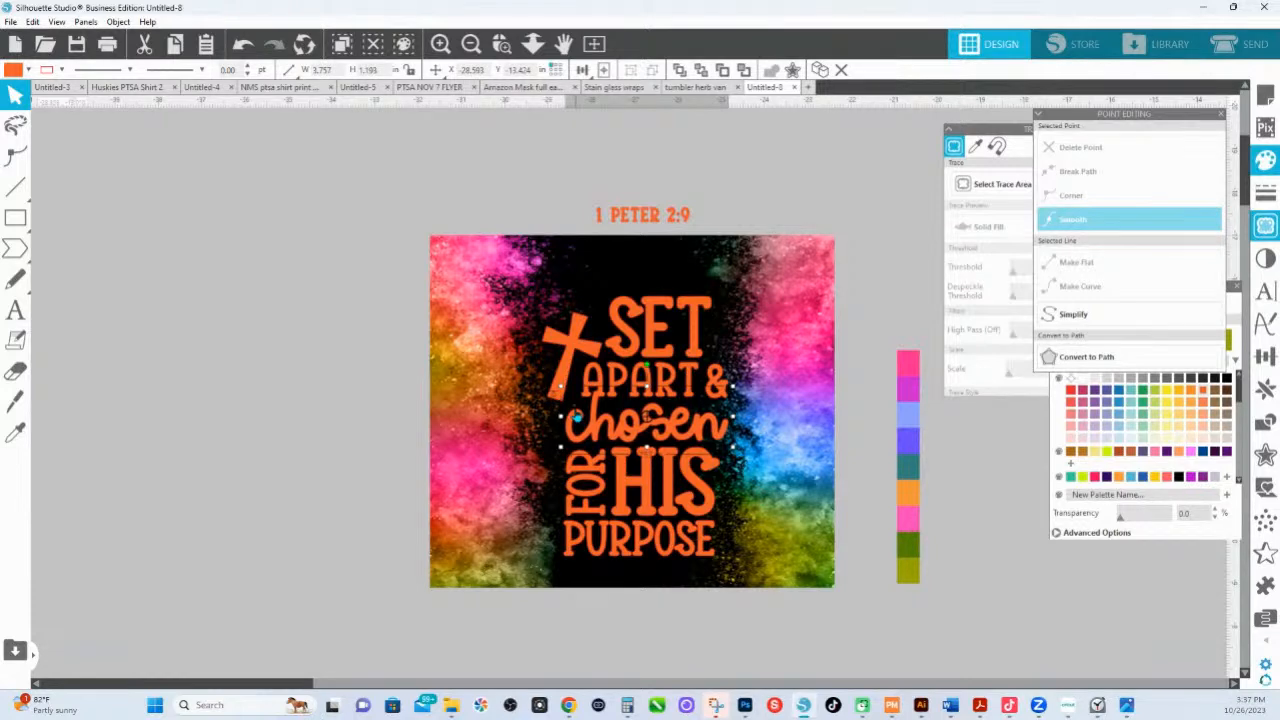
left_click_drag(679, 430, 676, 431)
- Select APART and the ampersand together, shrink them slightly, and move them down close to chosen
left_click(670, 398)
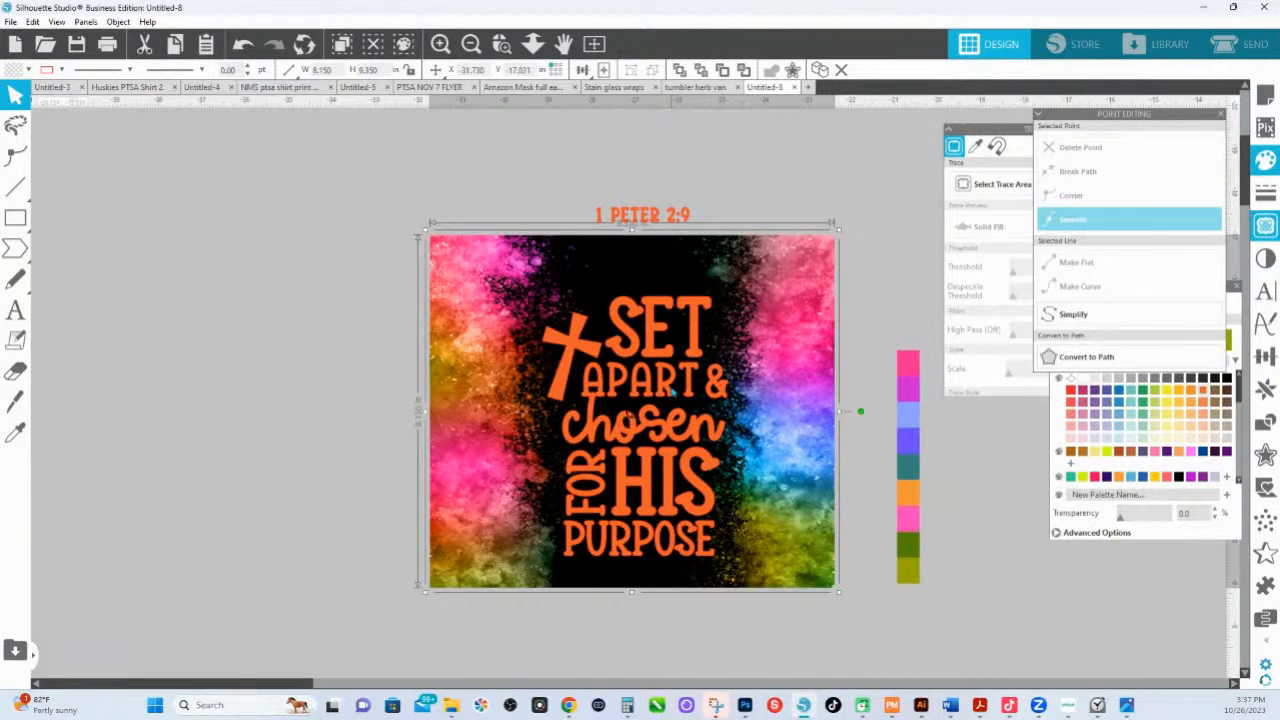
left_click(666, 397)
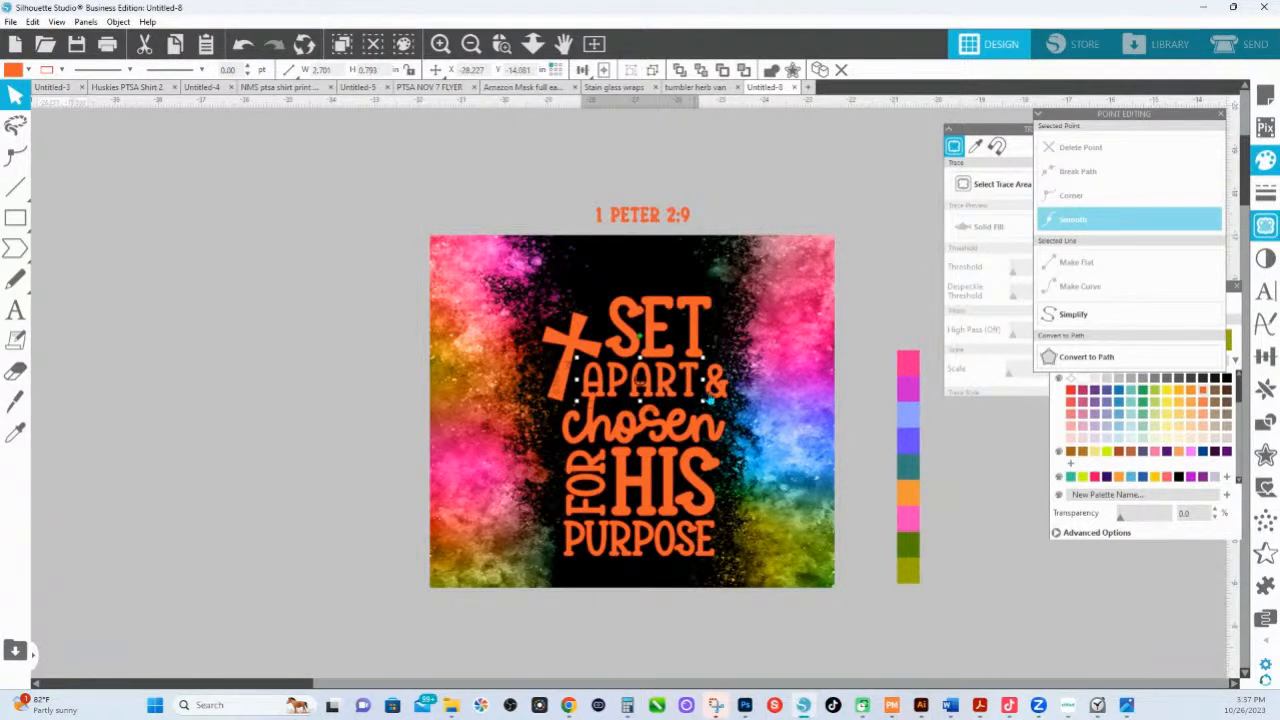
left_click(718, 396)
left_click(719, 390)
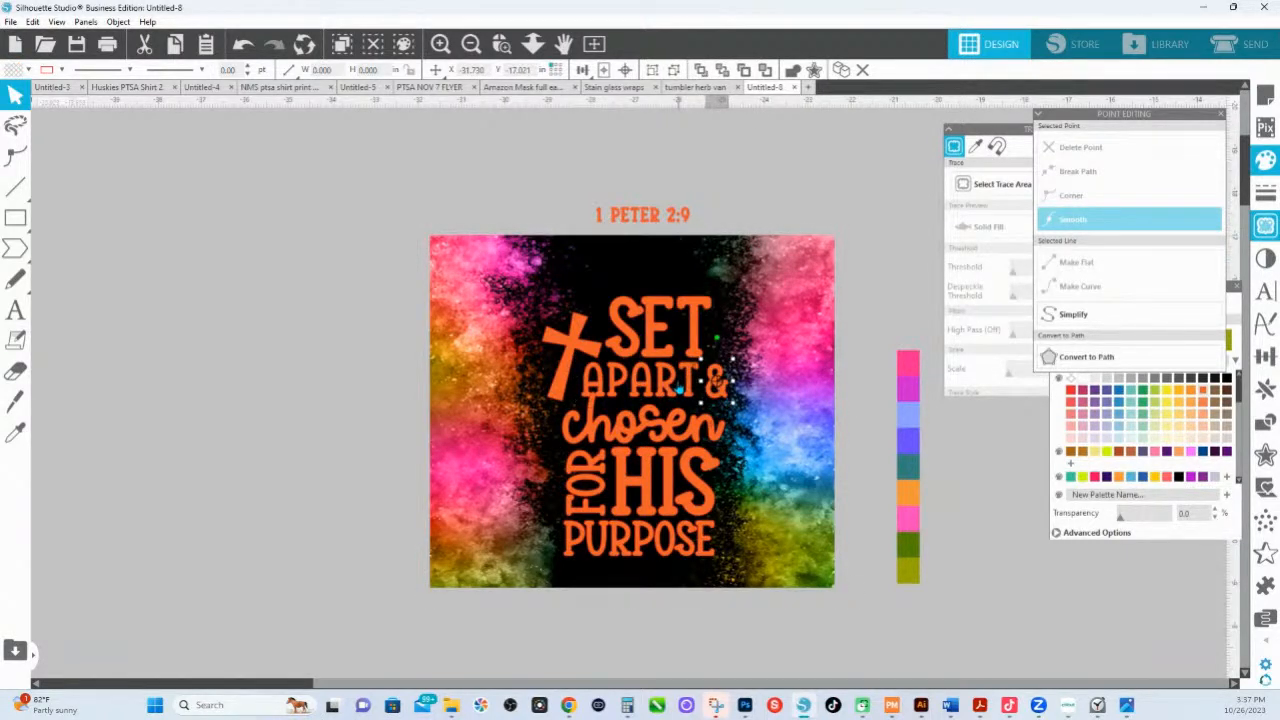
left_click(680, 390, "shift")
left_click_drag(732, 359, 716, 363)
left_click_drag(696, 401, 699, 404)
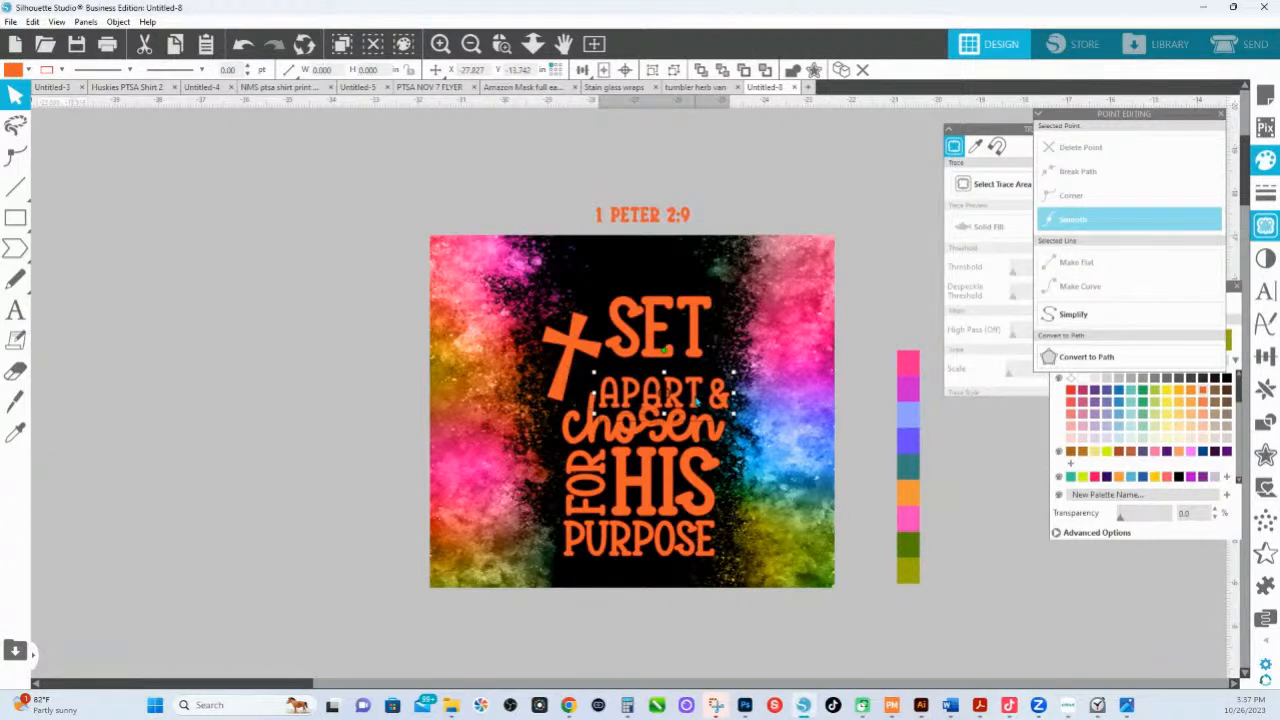
- Move SET down to just above APART and shift the cross right beside the S
left_click_drag(699, 348, 702, 367)
left_click_drag(584, 343, 603, 346)
key("ctrl+z")
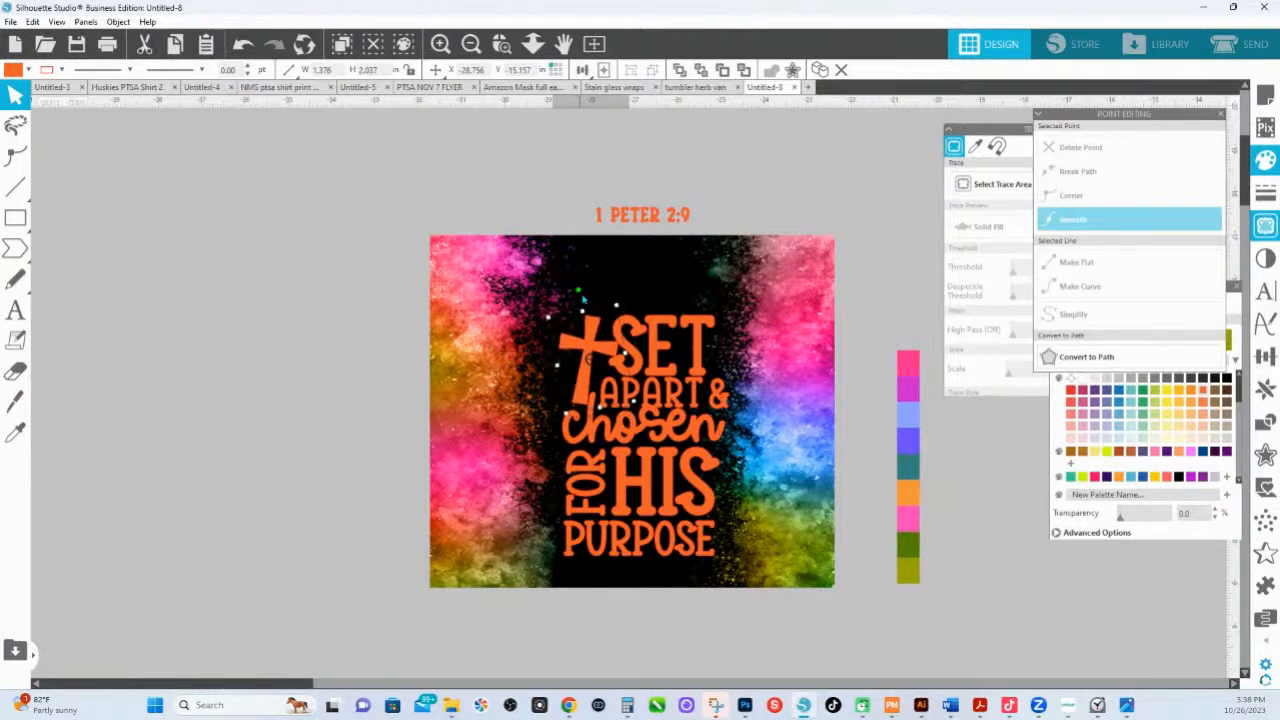
left_click(590, 331)
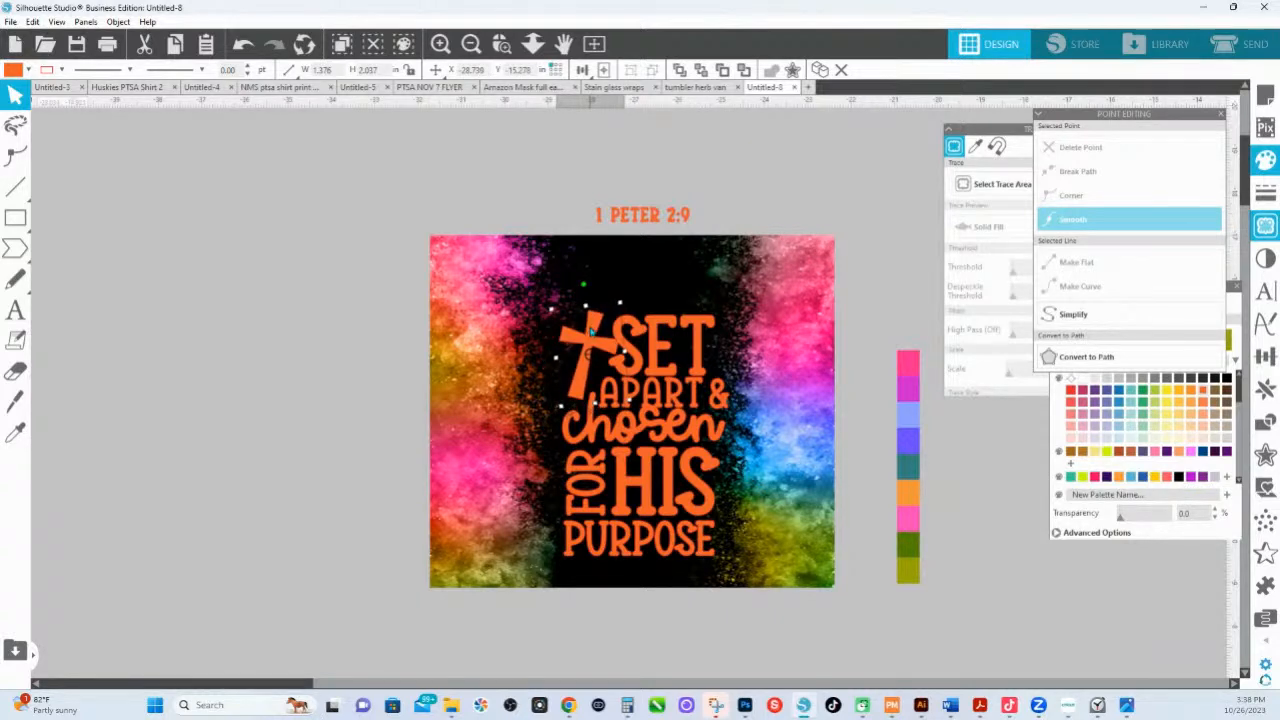
- Shrink SET to about 2.19 by 1.26 in so it clears the cross, and nudge it into place above APART
left_click(639, 329)
left_click_drag(605, 310, 616, 321)
left_click_drag(703, 361, 704, 357)
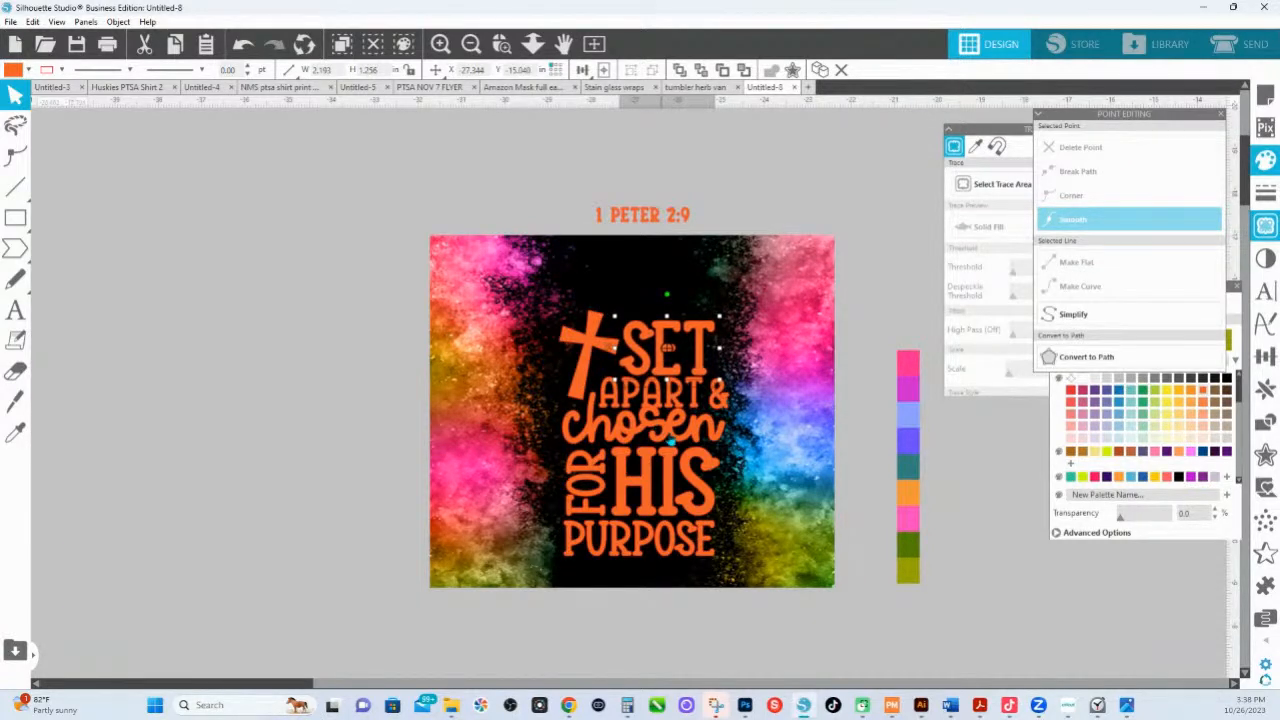
- Select the cross and SET together and nudge them slightly upward
scroll(636, 345, "down", 1)
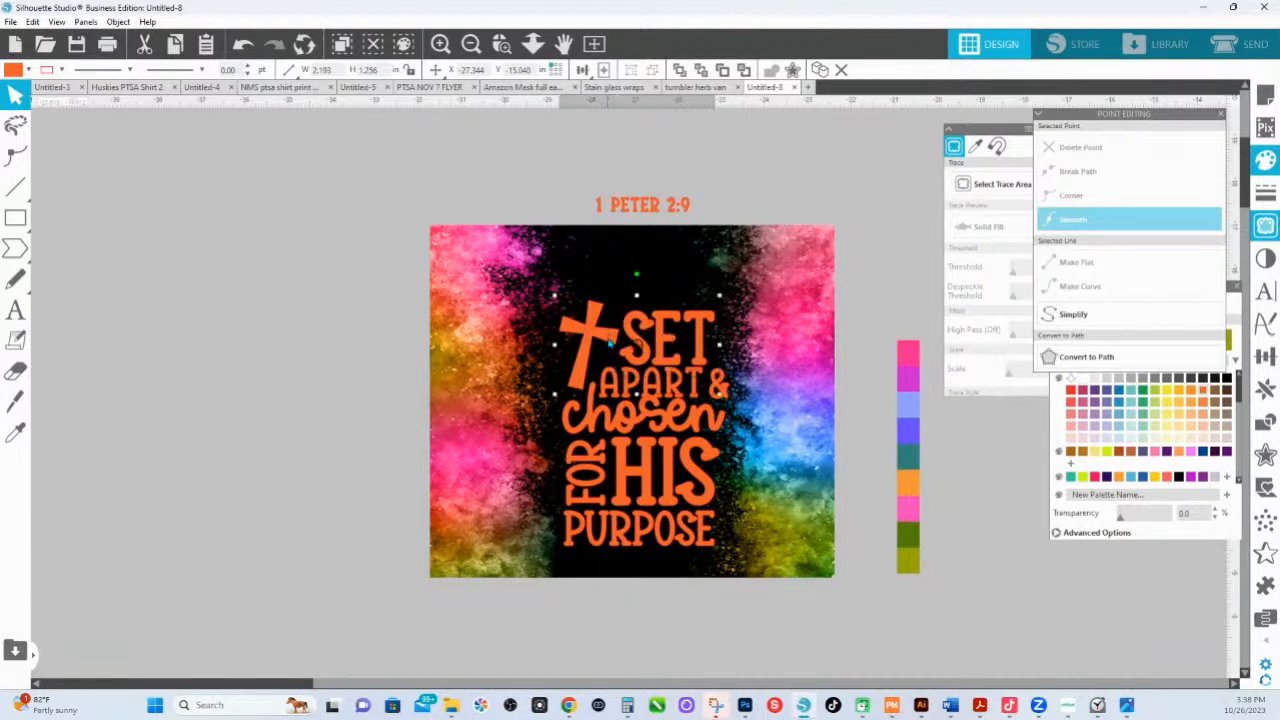
left_click(614, 349, "shift")
key("Up")
key("Up")
key("Up")
key("Up")
key("Up")
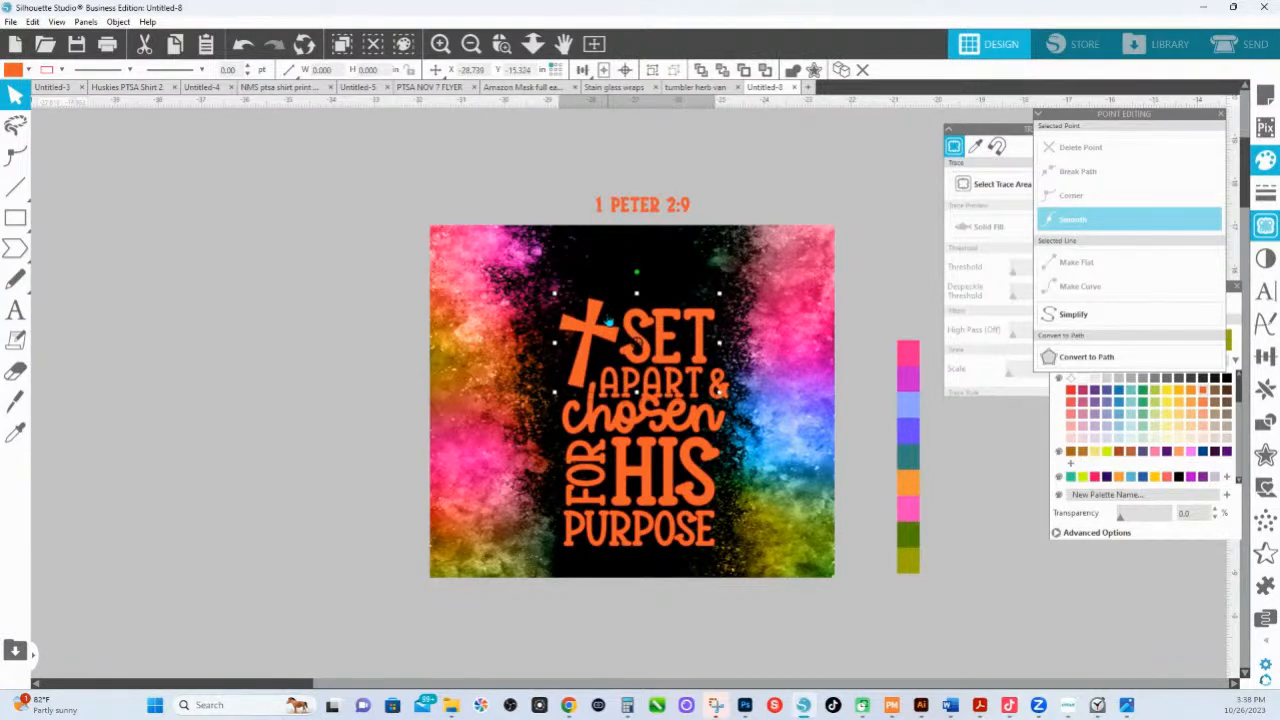
- Select the cross, SET and APART together and try nudging them slightly upward
left_click(803, 164)
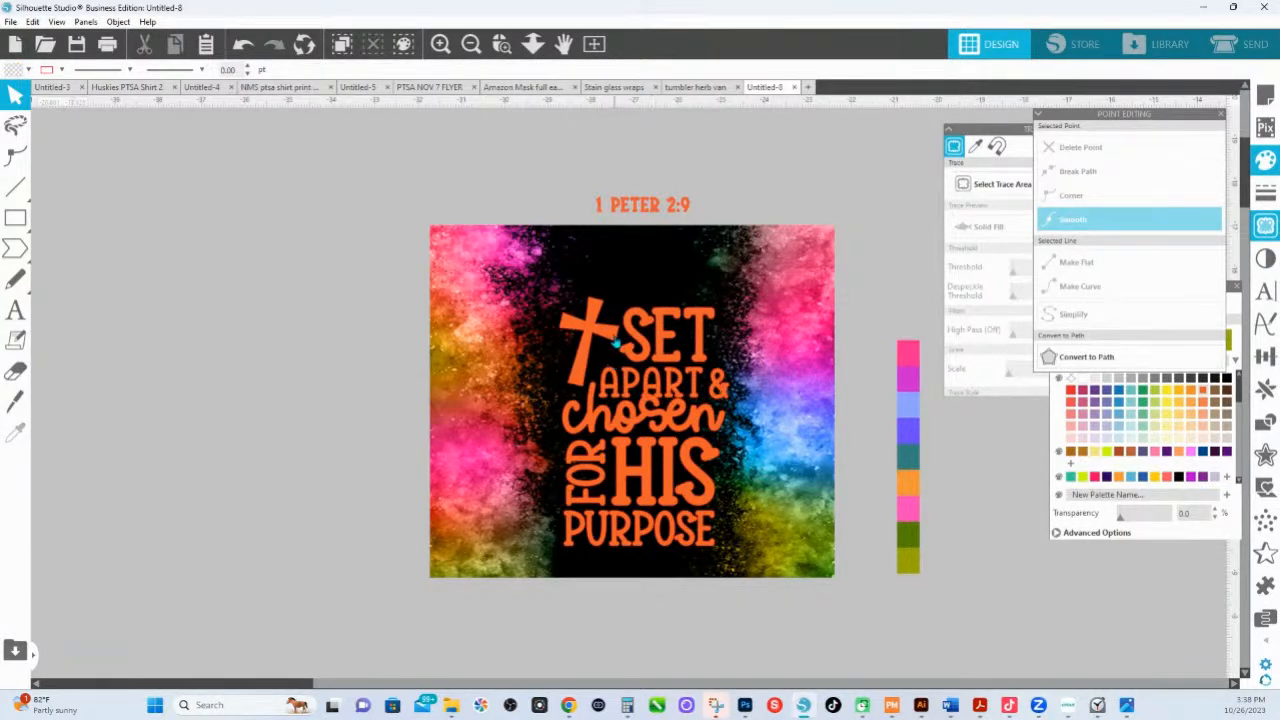
left_click(640, 340)
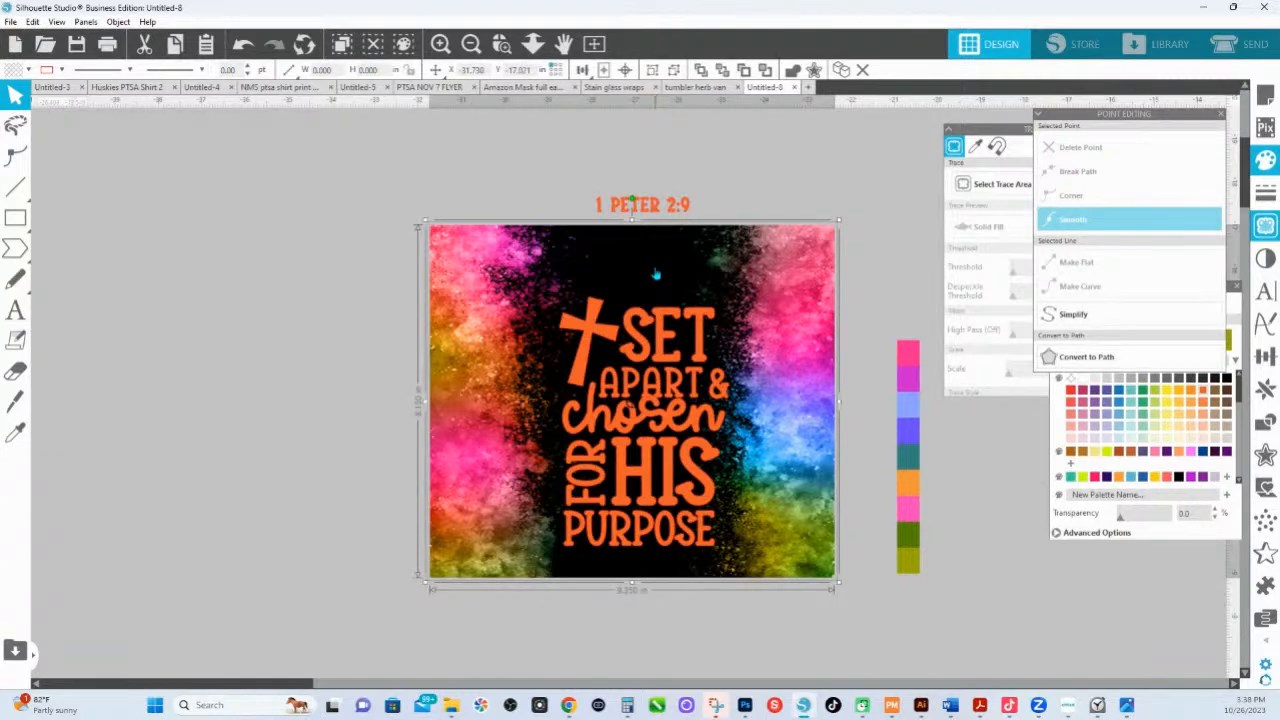
left_click(656, 311)
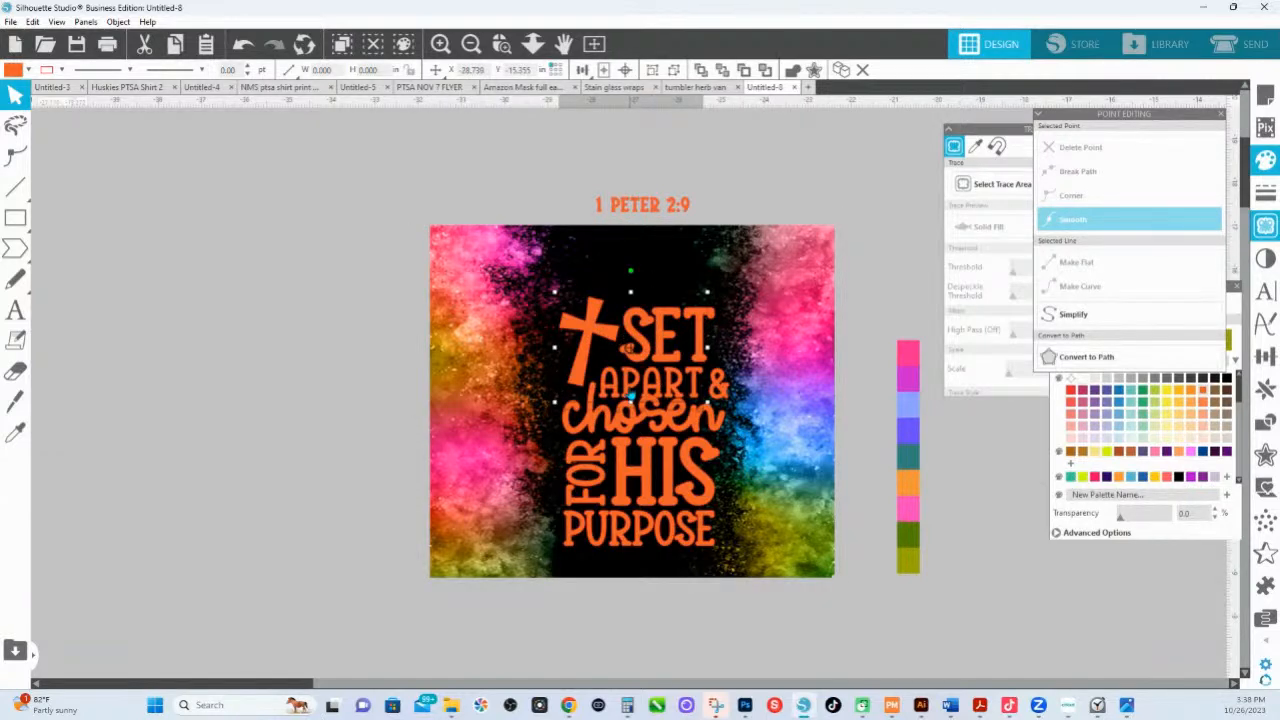
left_click(630, 392, "shift")
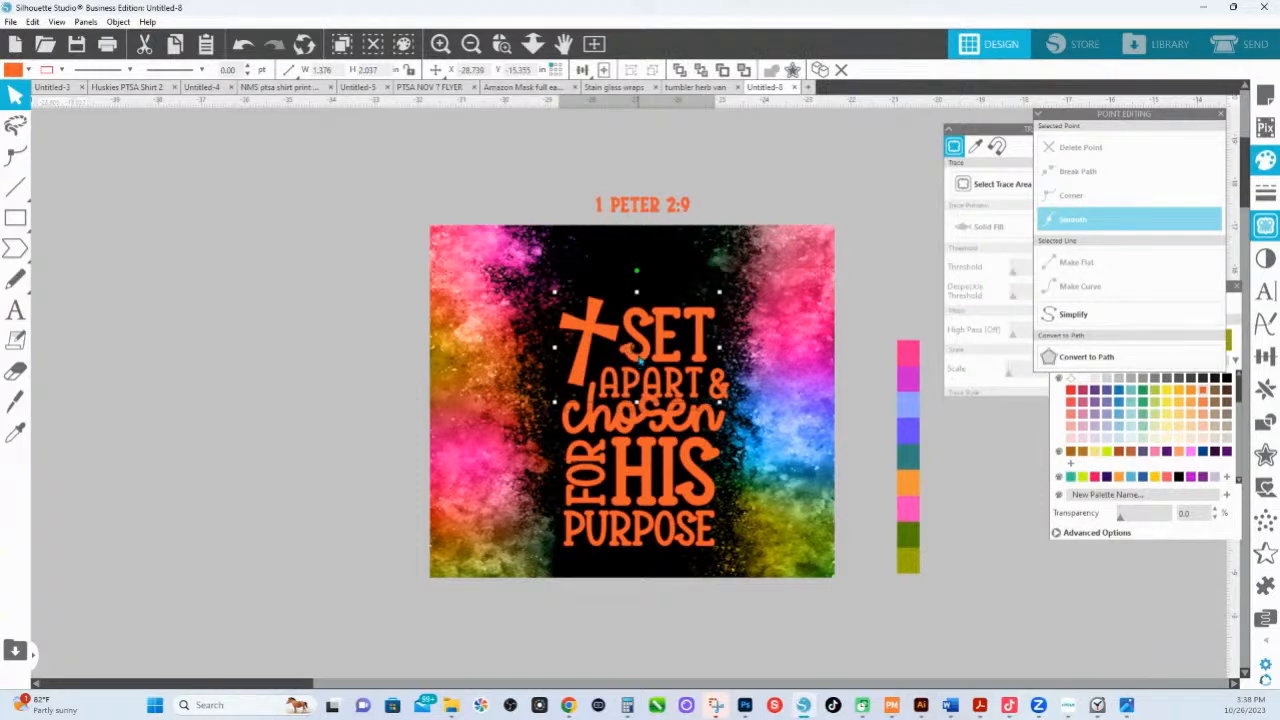
left_click(630, 350, "shift")
key("Up")
key("Up")
key("Up")
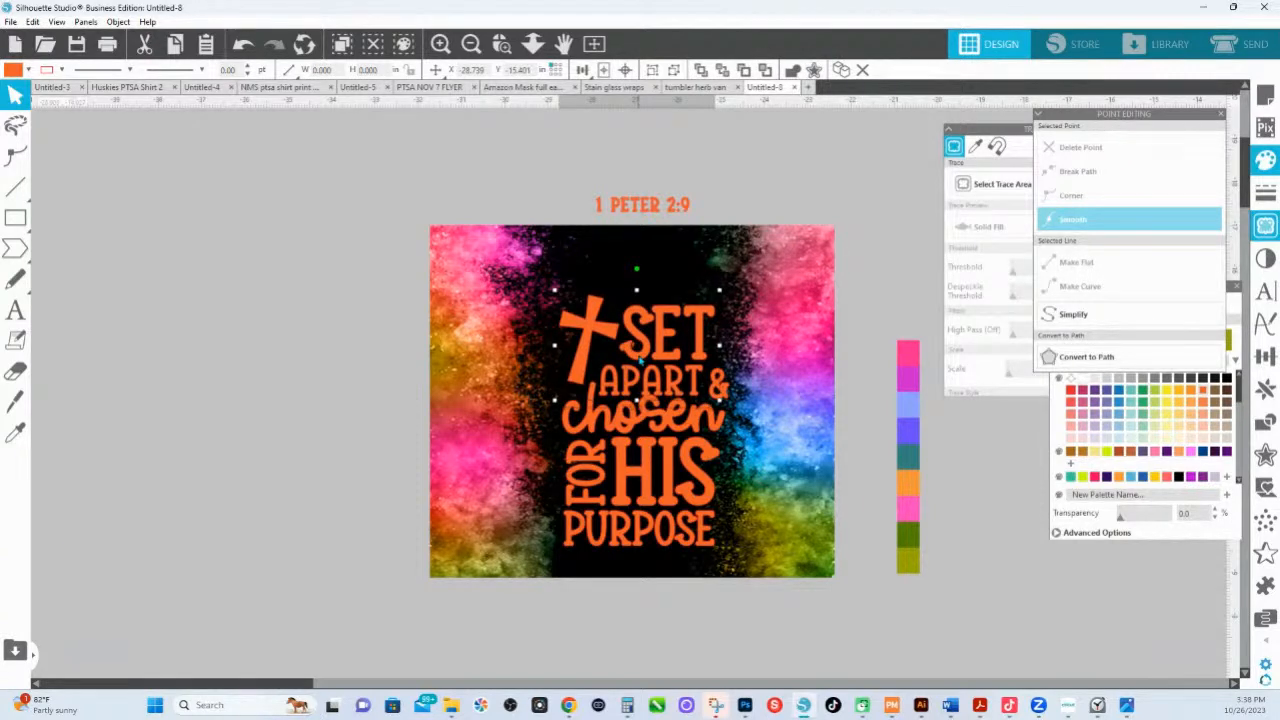
key("i")
key("Down")
key("Down")
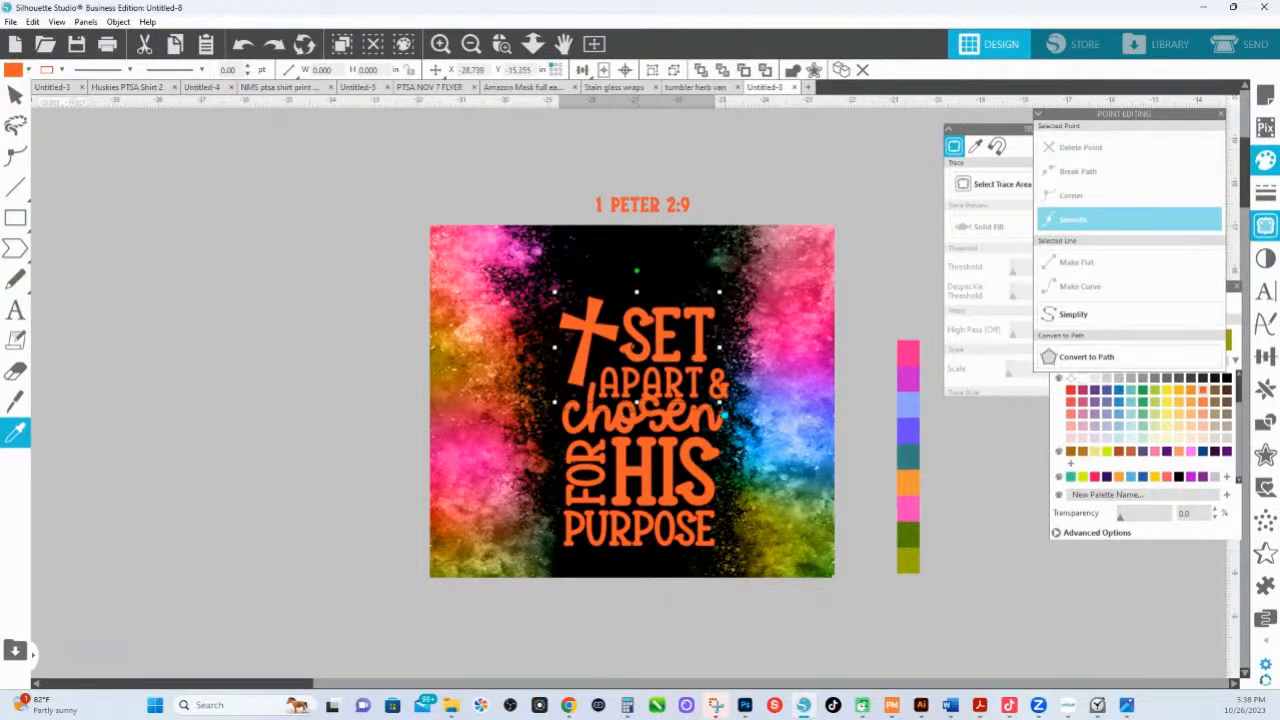
- Add the ampersand to the selection and nudge the cross, SET and APART & slightly up and left, away from chosen
key("v")
left_click(723, 398, "shift")
key("Up")
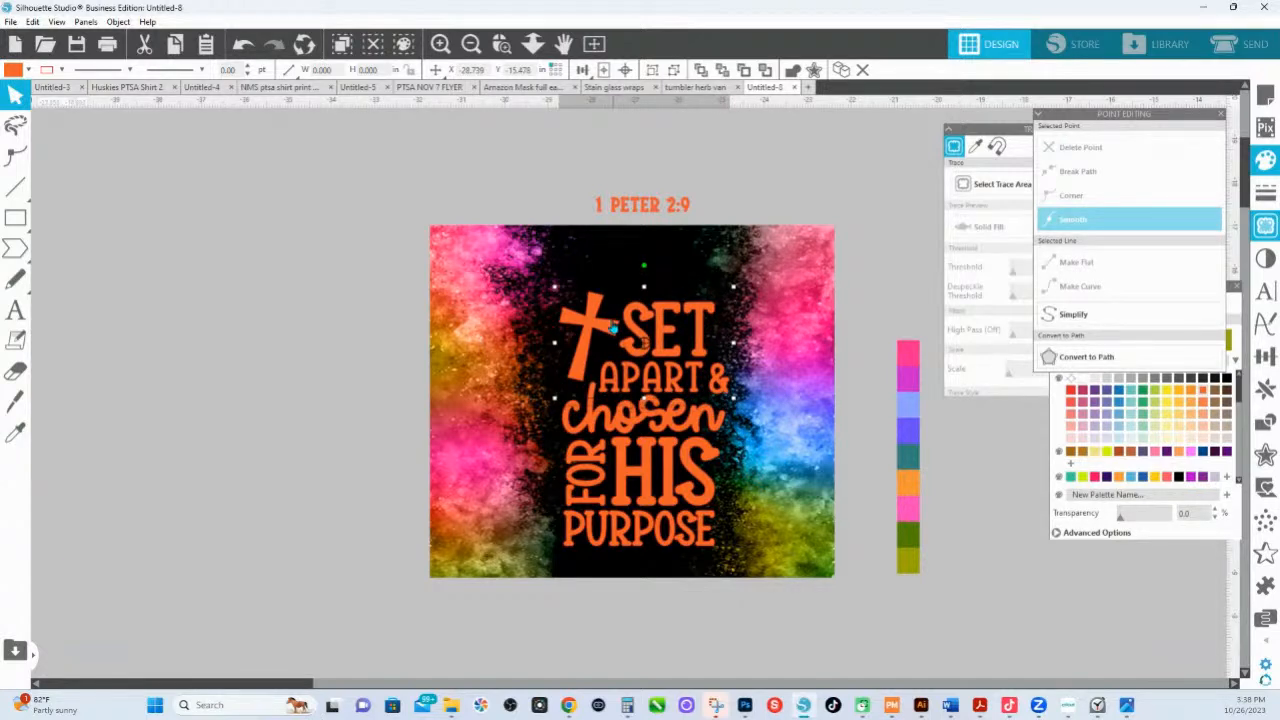
key("Left")
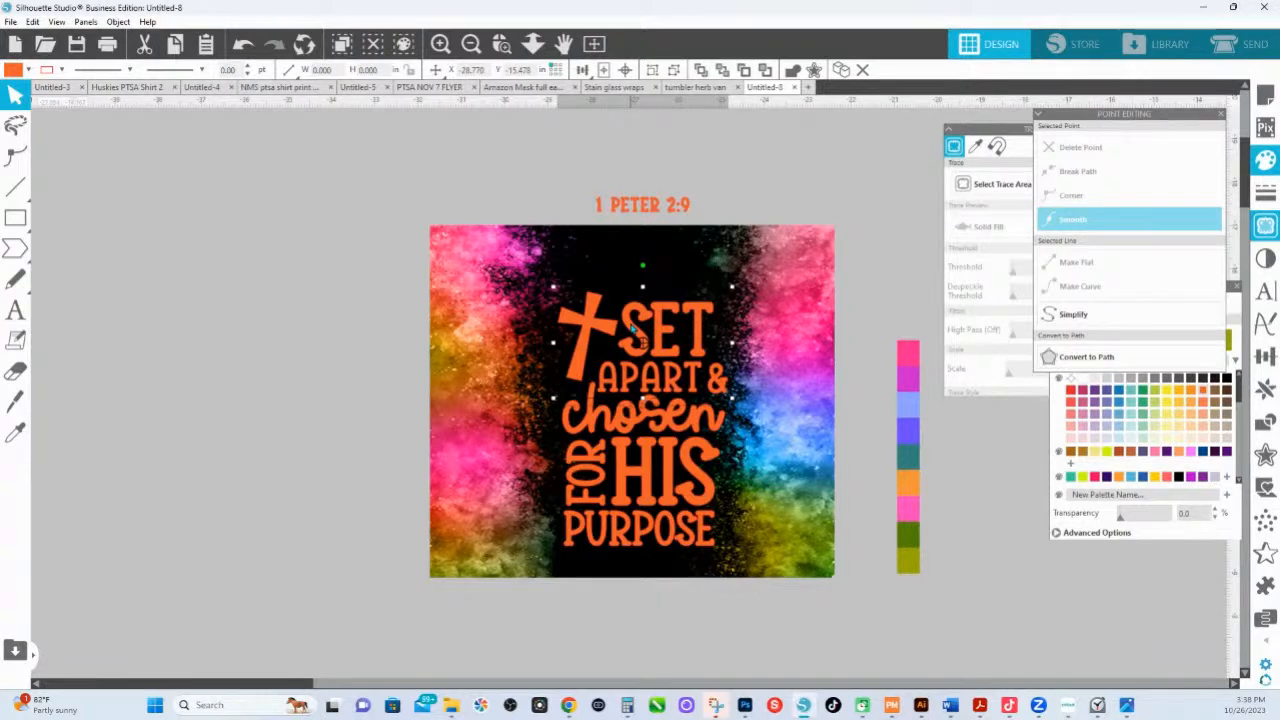
- Enlarge chosen slightly and HIS to about 2.63 by 1.67 in, and shift PURPOSE down to make room
left_click(726, 180)
left_click(712, 426)
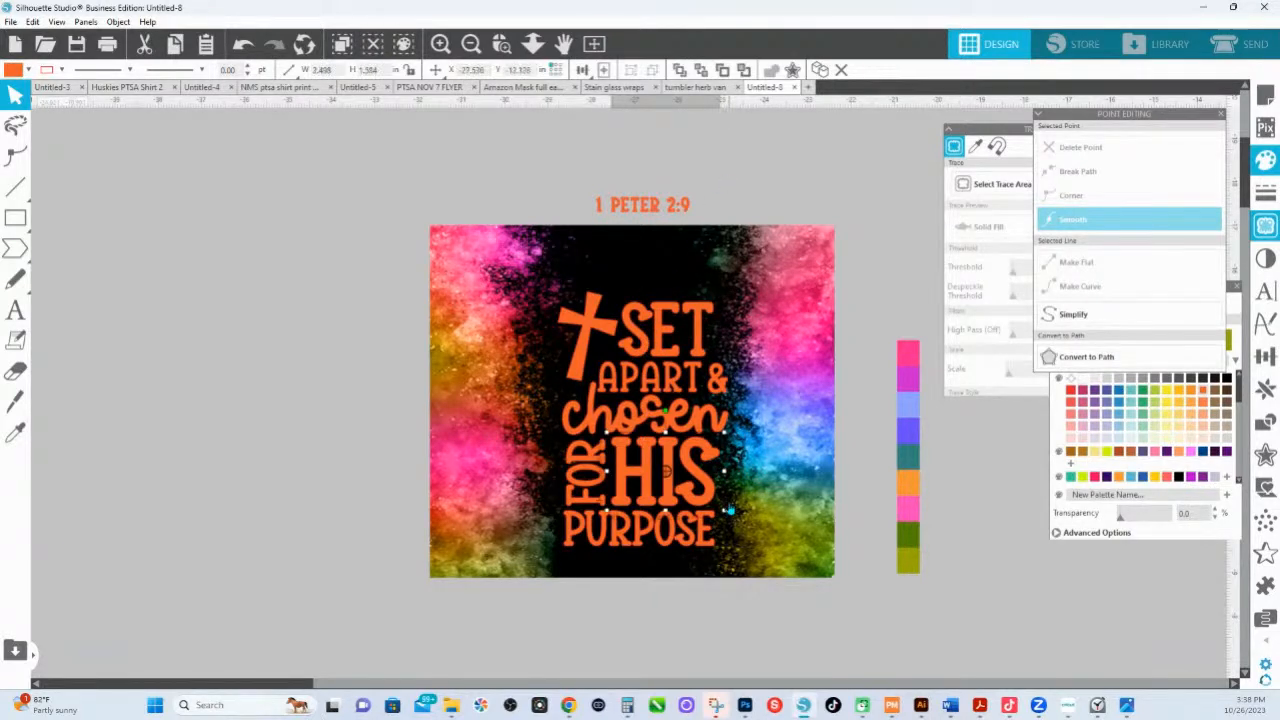
left_click(669, 474)
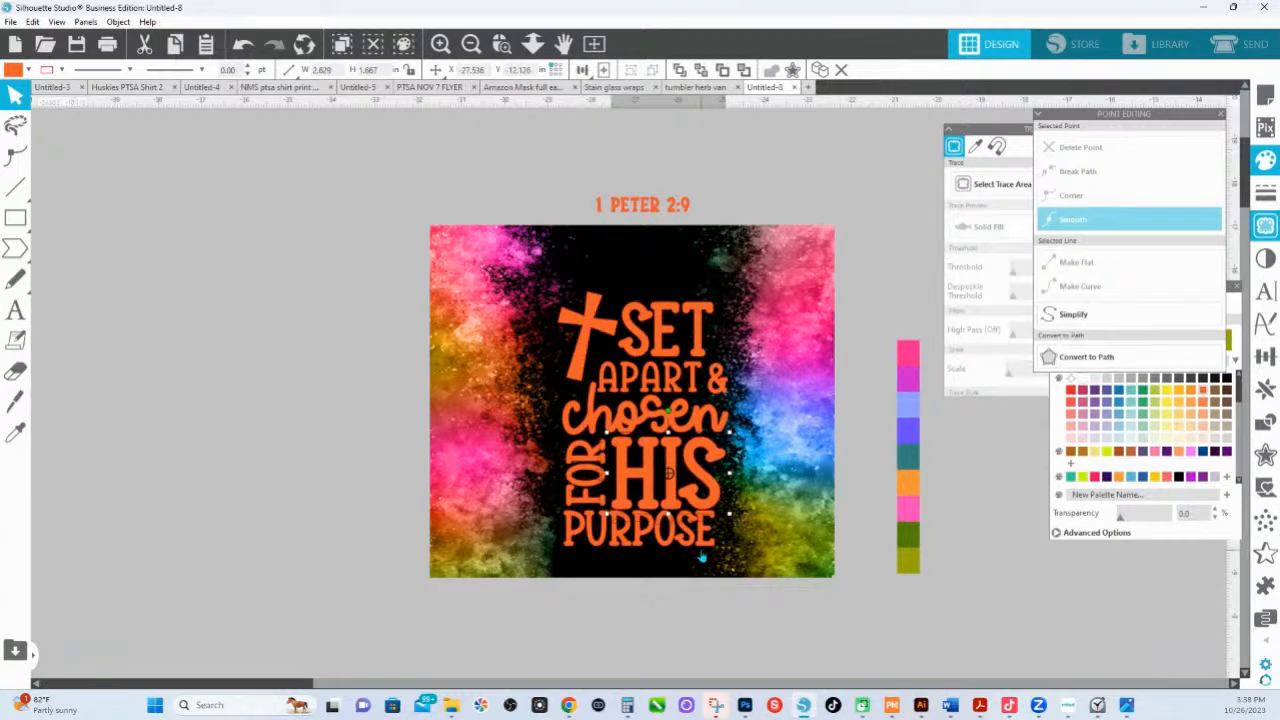
left_click(604, 523)
left_click(585, 470)
- Place the 1 PETER 2:9 line beneath PURPOSE and shift the whole lettering design with the cross up to center it on the background
left_click(648, 204)
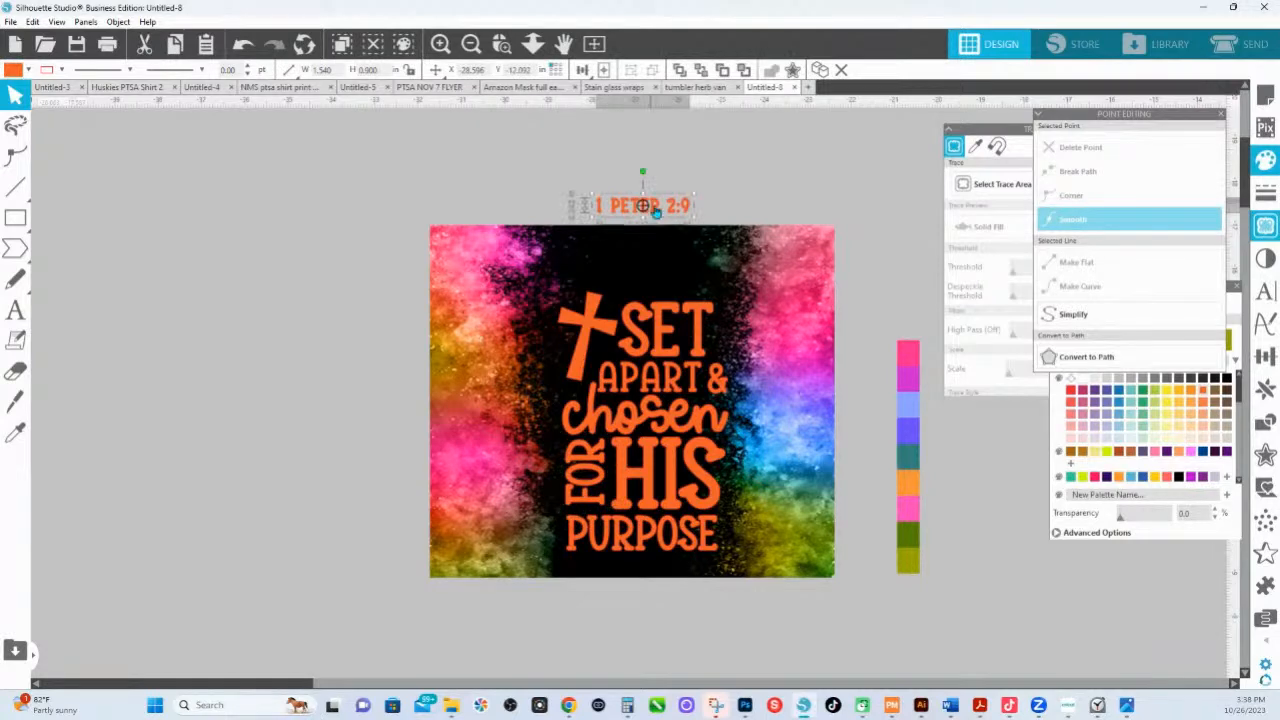
left_click_drag(648, 204, 671, 567)
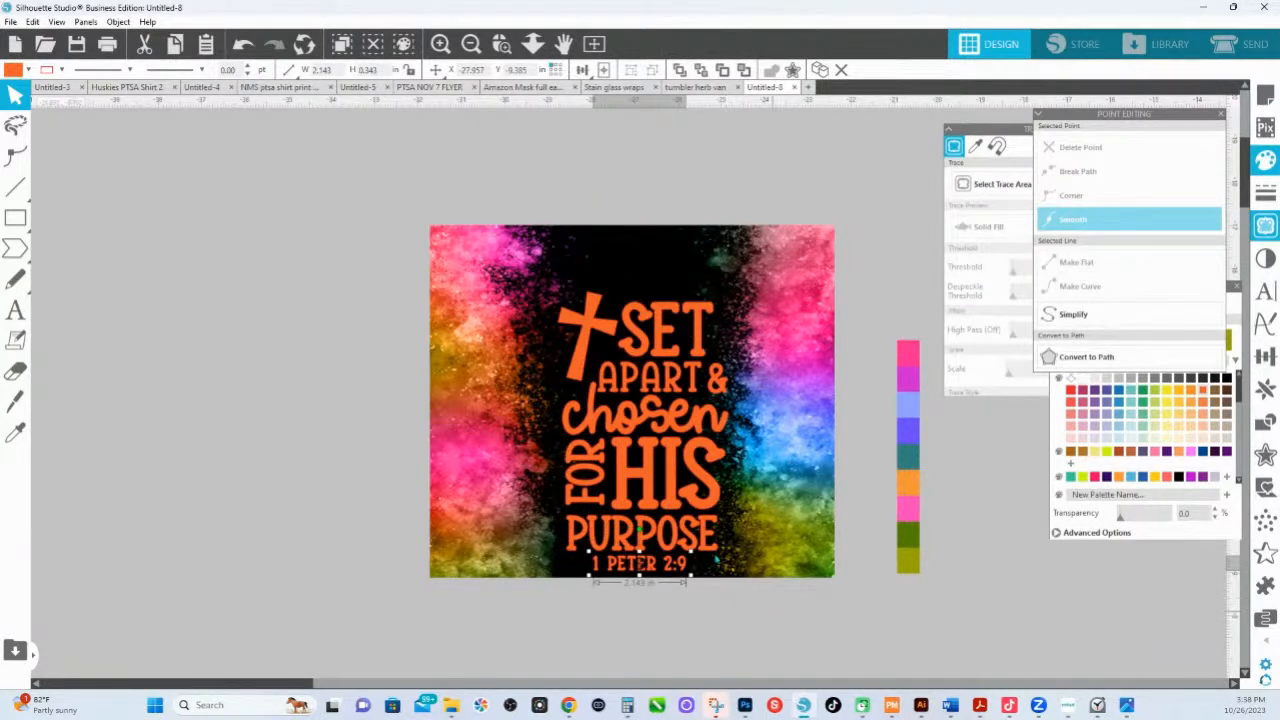
left_click(575, 301)
left_click(706, 320)
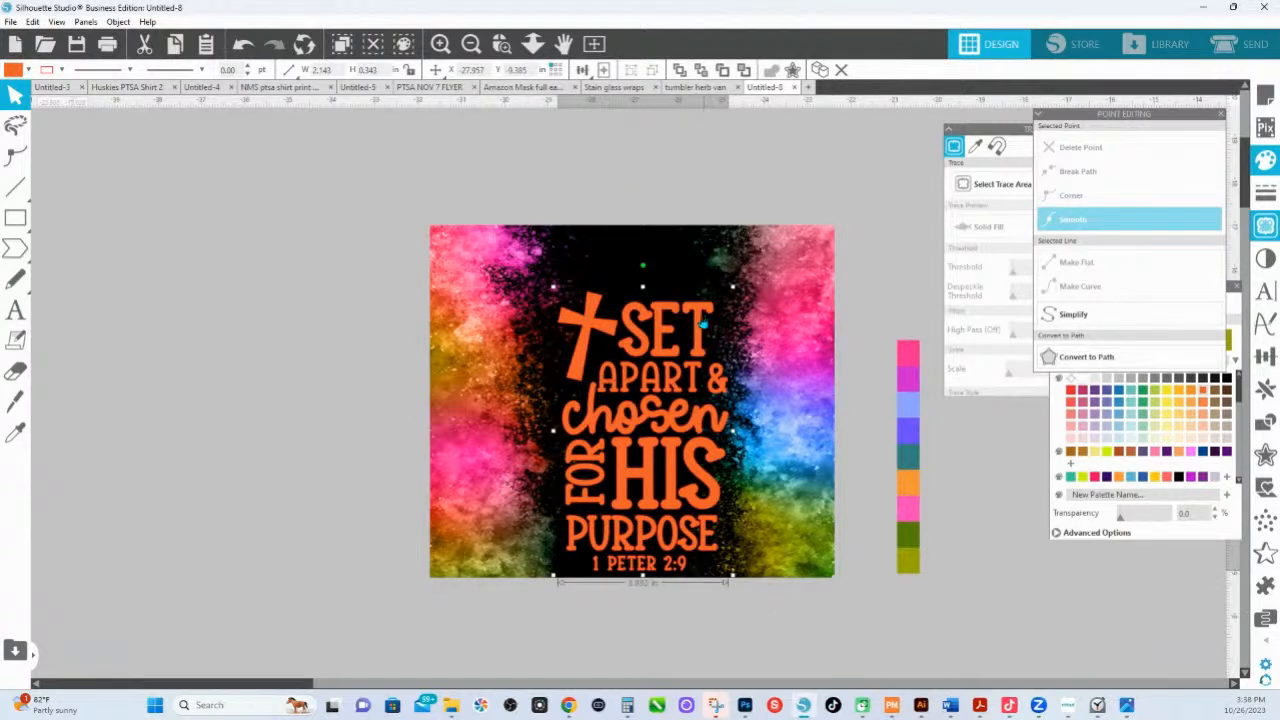
left_click_drag(701, 319, 693, 290)
right_click(694, 289)
left_click(689, 285)
key("Down")
key("Down")
key("Down")
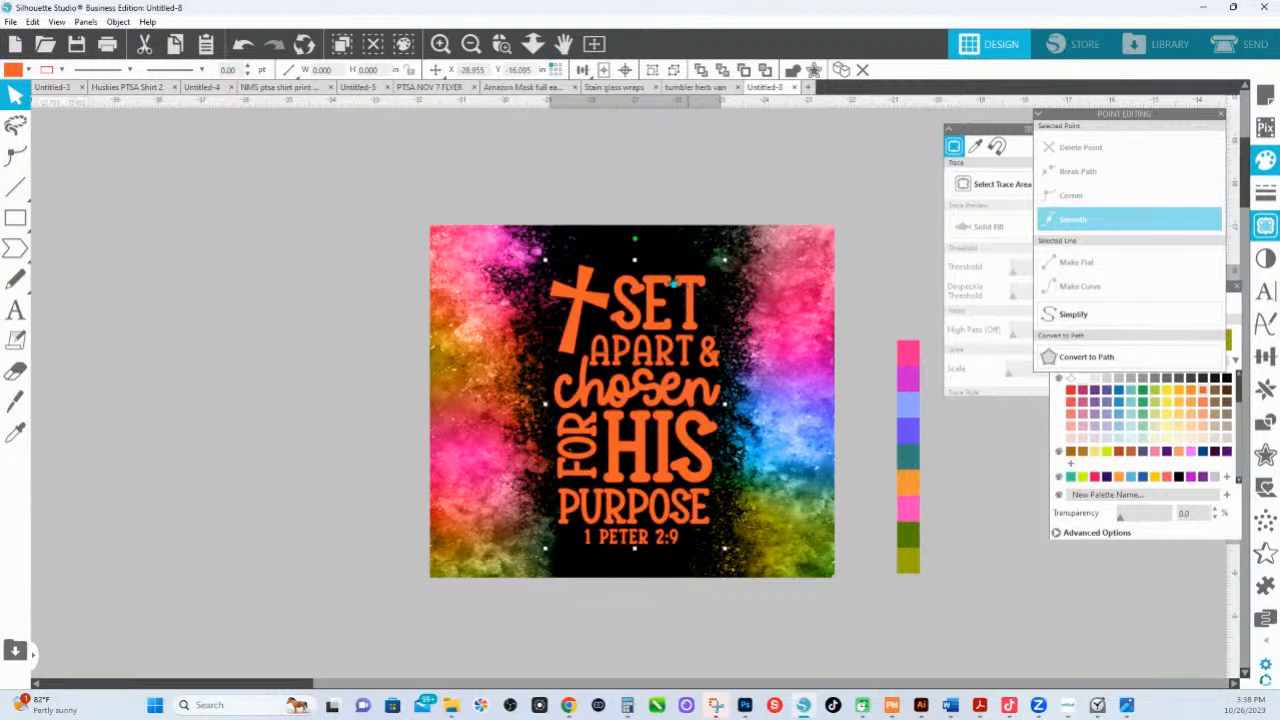
- Compare the orange layout with the finished multicolored version of the design elsewhere on the canvas
left_click(906, 271)
left_click_drag(836, 214, 337, 306)
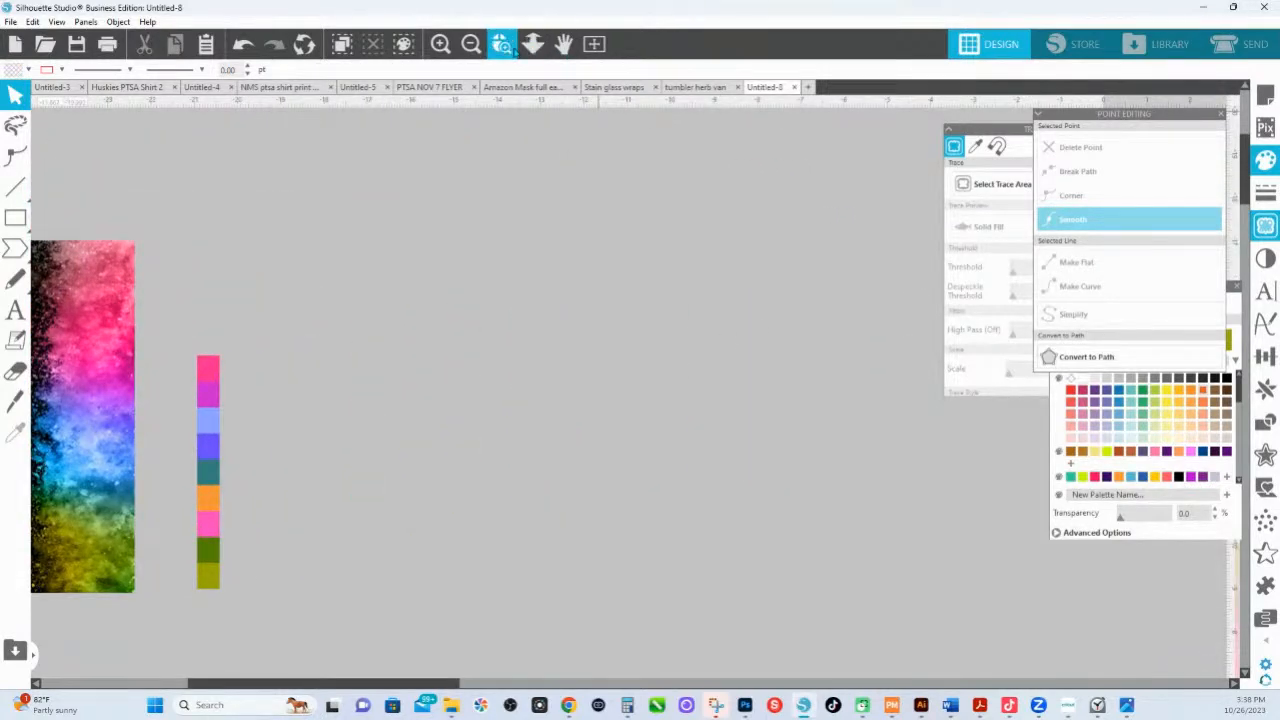
scroll(626, 170, "down", 3)
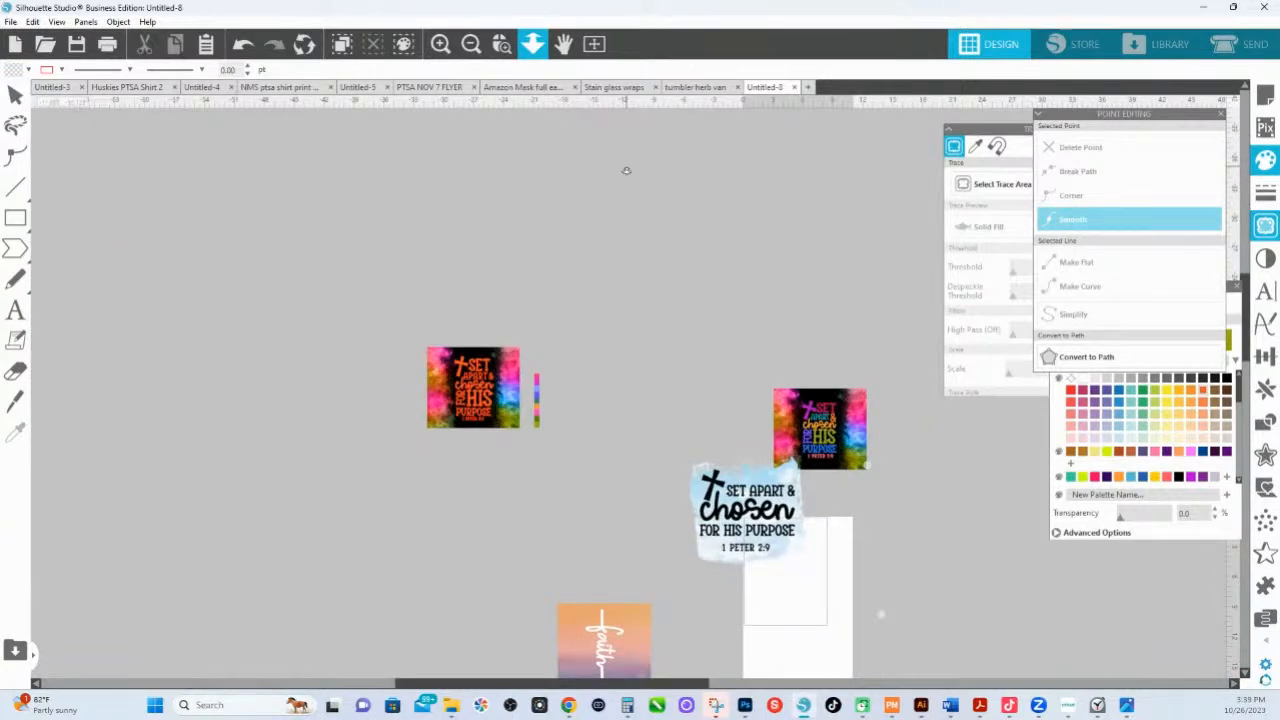
left_click_drag(626, 170, 626, 197)
key("Escape")
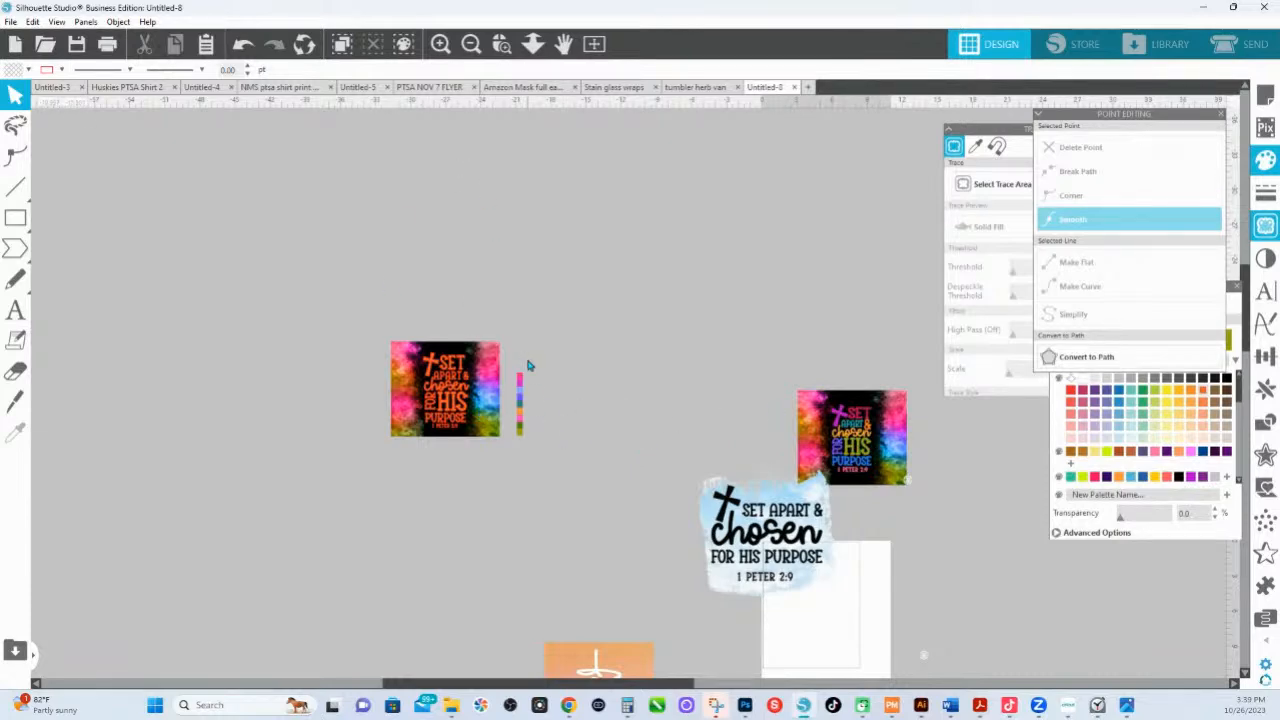
left_click(501, 43)
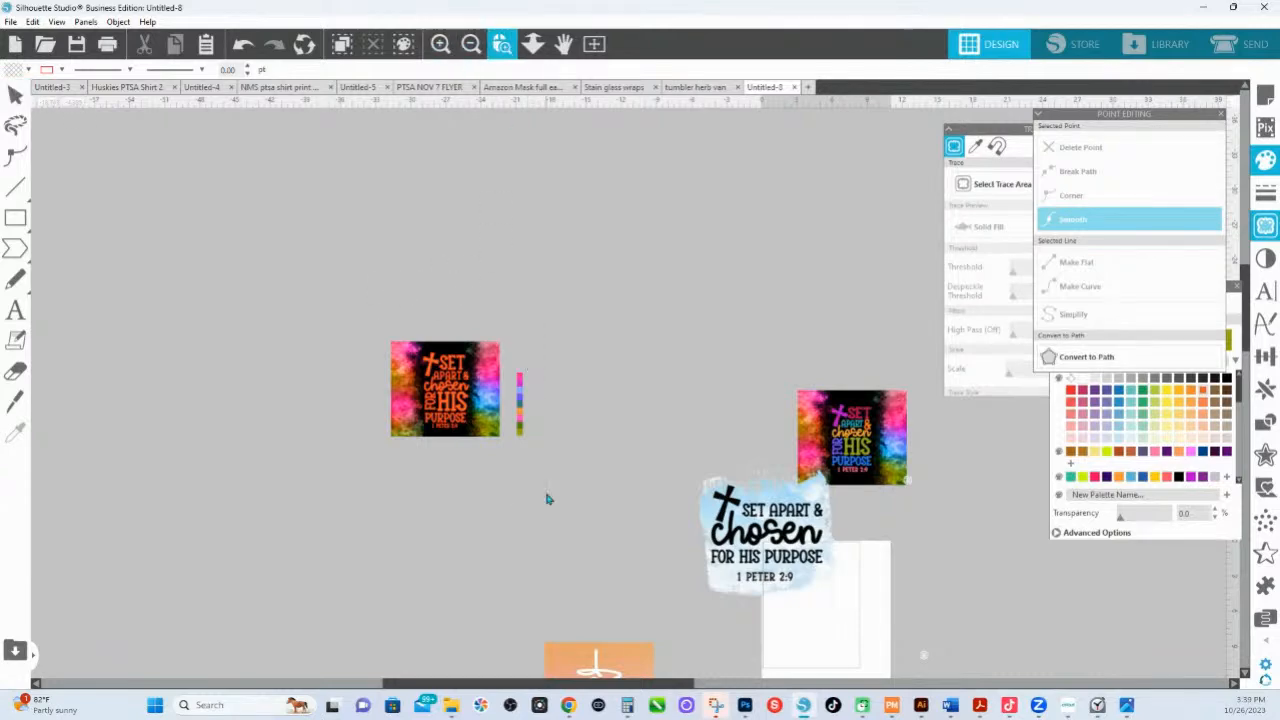
left_click_drag(382, 295, 546, 498)
- Enlarge the cross to about 1.51 by 2.23 in, rotate it slightly counterclockwise, and position it just left of SET
left_click(540, 296)
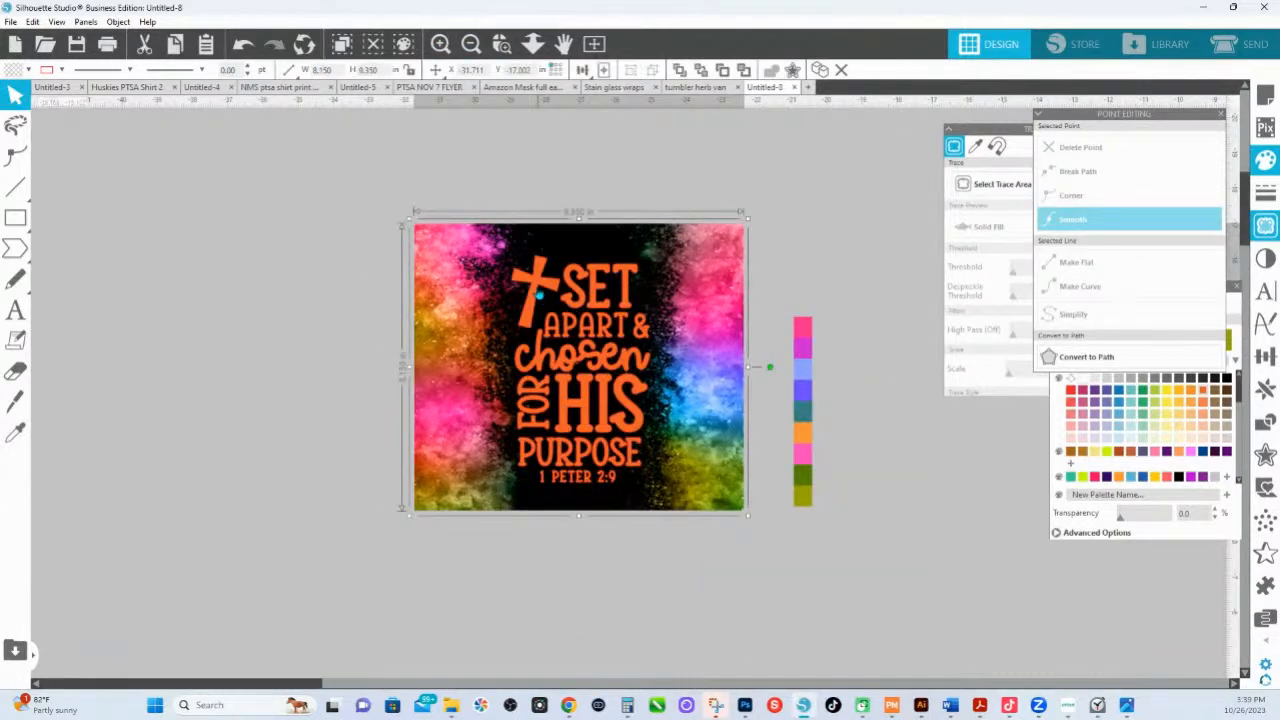
double_click(540, 296)
left_click_drag(564, 256, 550, 289)
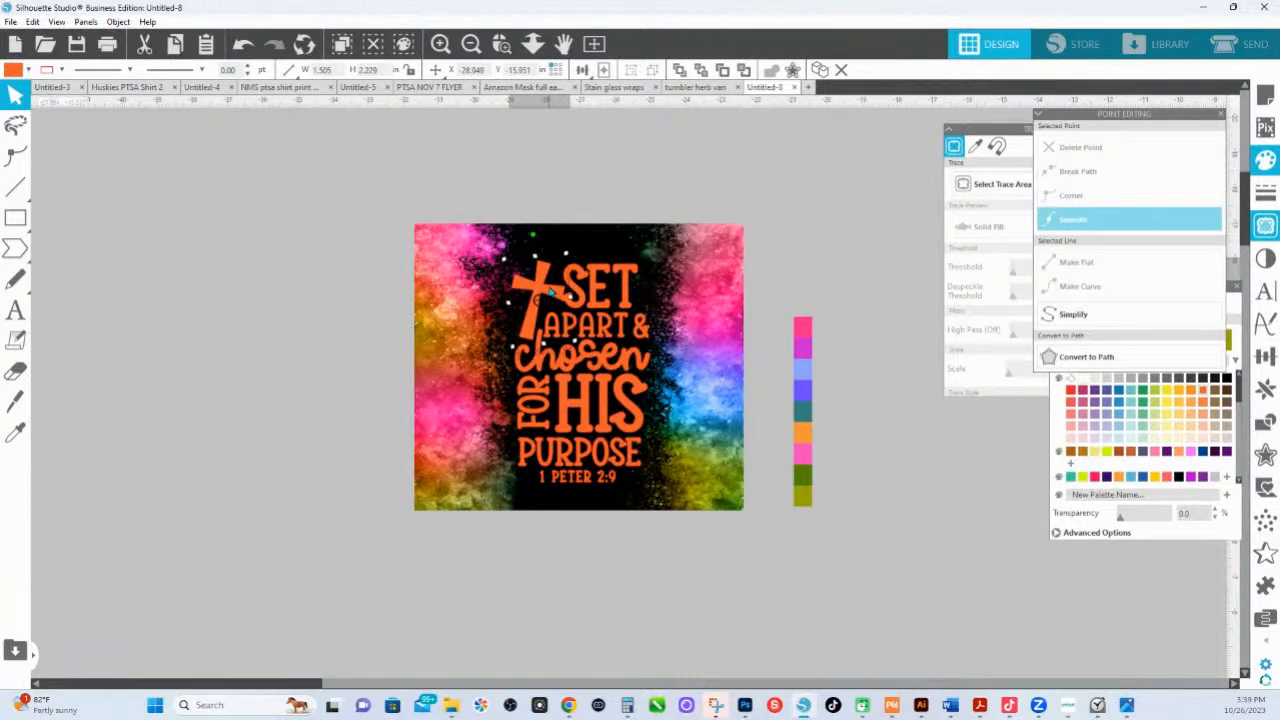
left_click_drag(533, 235, 529, 237)
left_click_drag(535, 333, 530, 331)
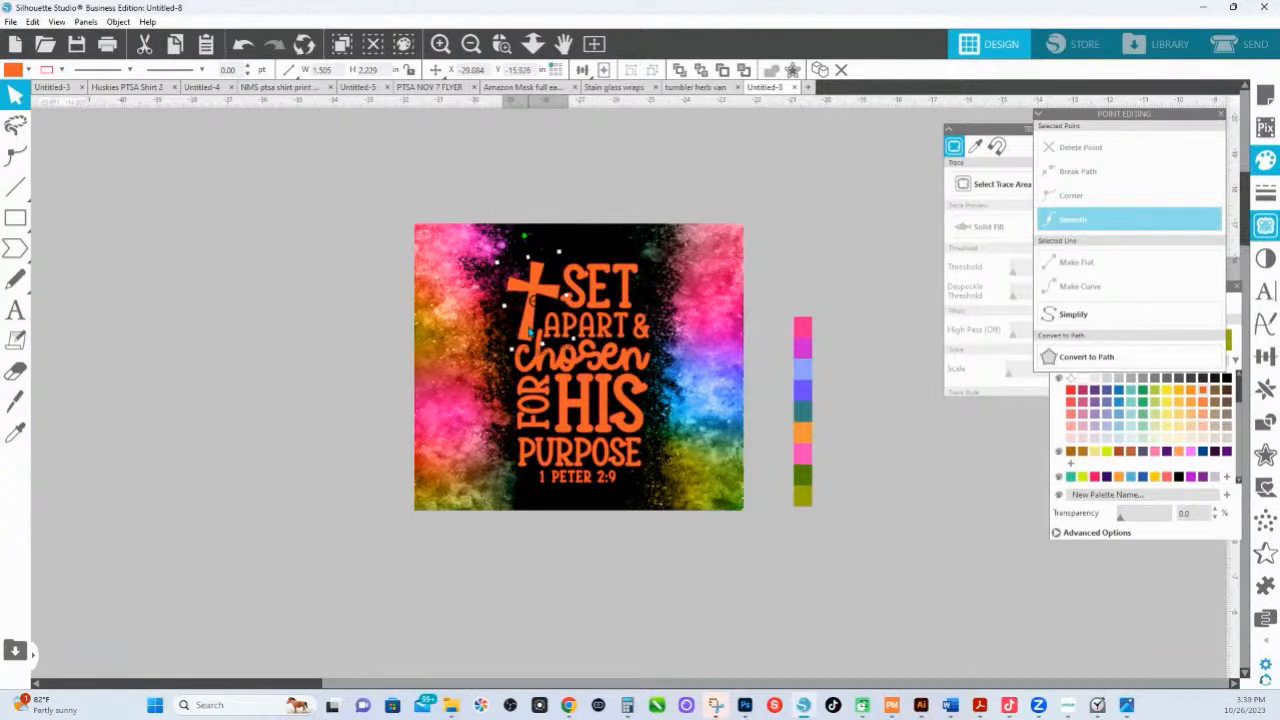
left_click(572, 179)
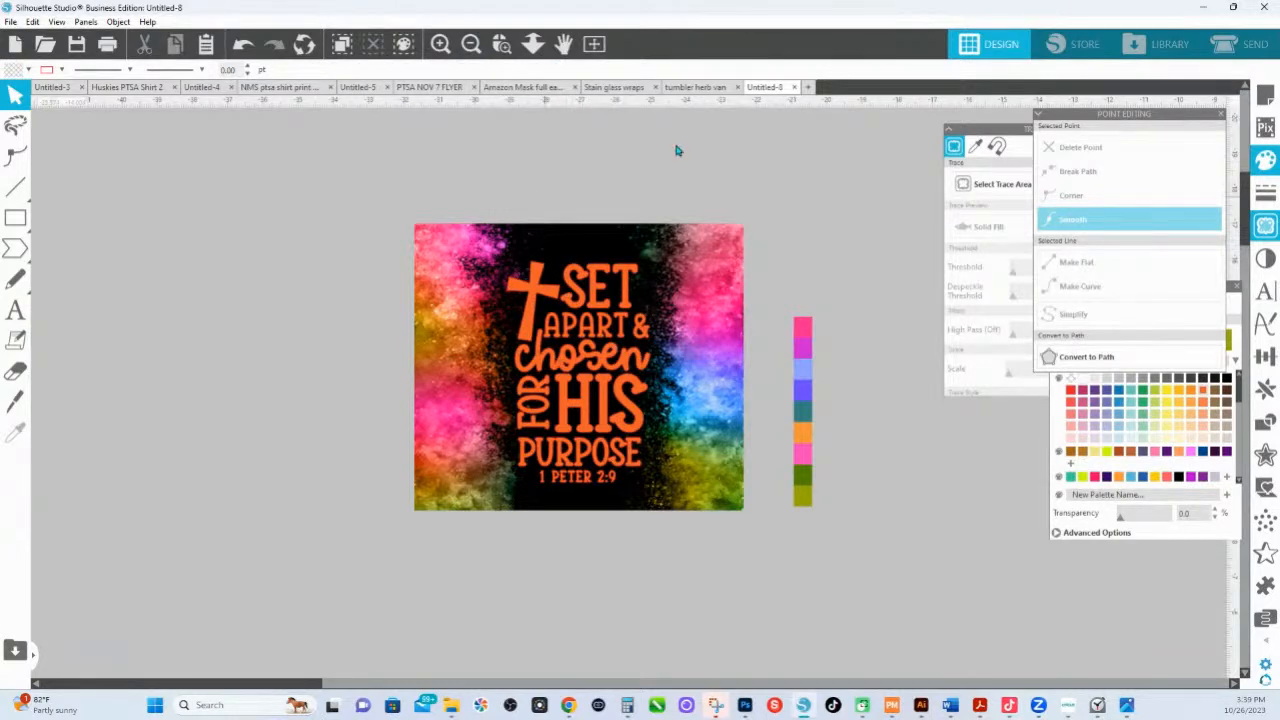
- Shrink APART to about 2.17 by 0.64 in and enlarge the ampersand to about 0.67 by 1.02 in beside it
mouse_move(998, 488)
left_mouse_down()
mouse_move(466, 451)
mouse_move(374, 469)
left_mouse_up()
left_click_drag(857, 530, 448, 430)
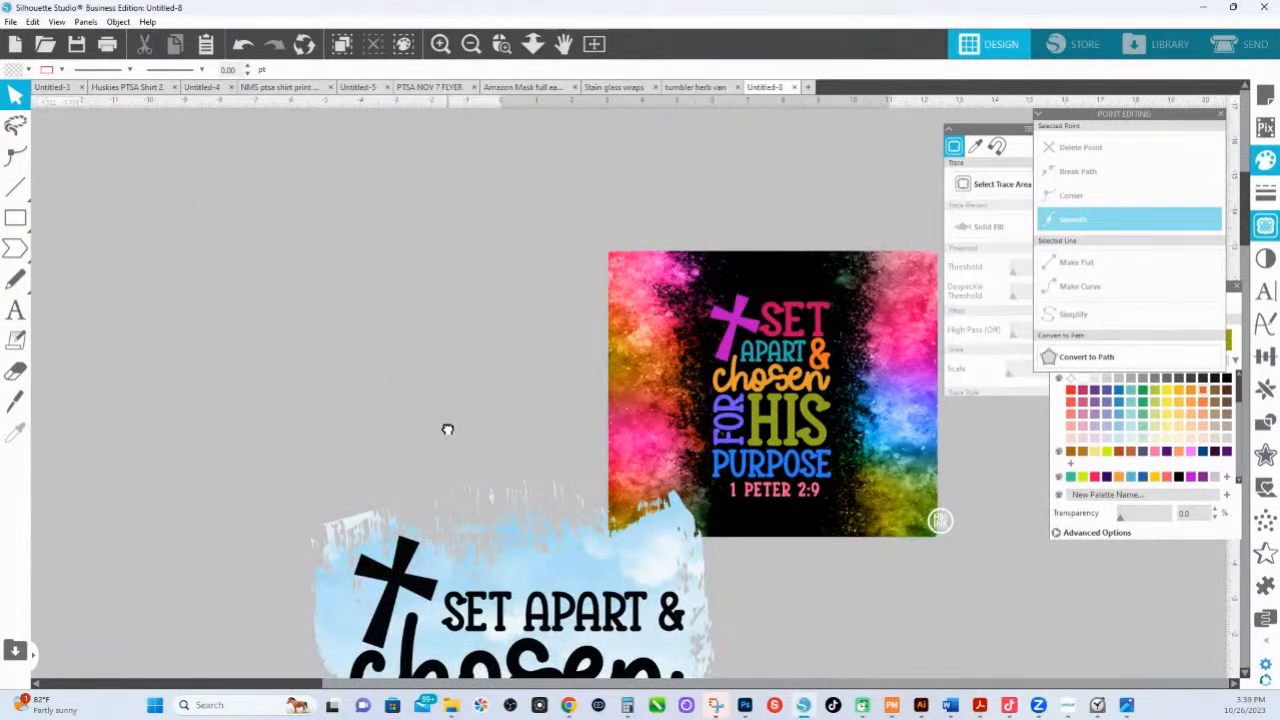
left_click_drag(446, 429, 866, 414)
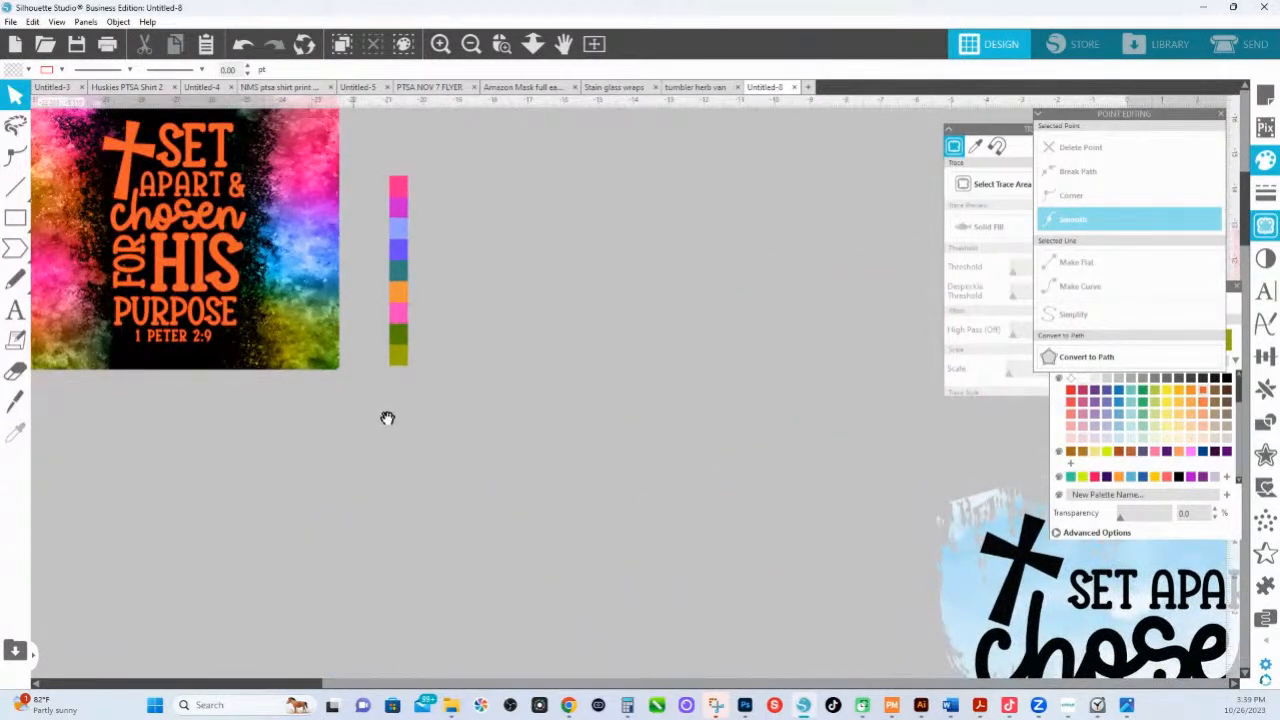
left_click_drag(378, 416, 617, 457)
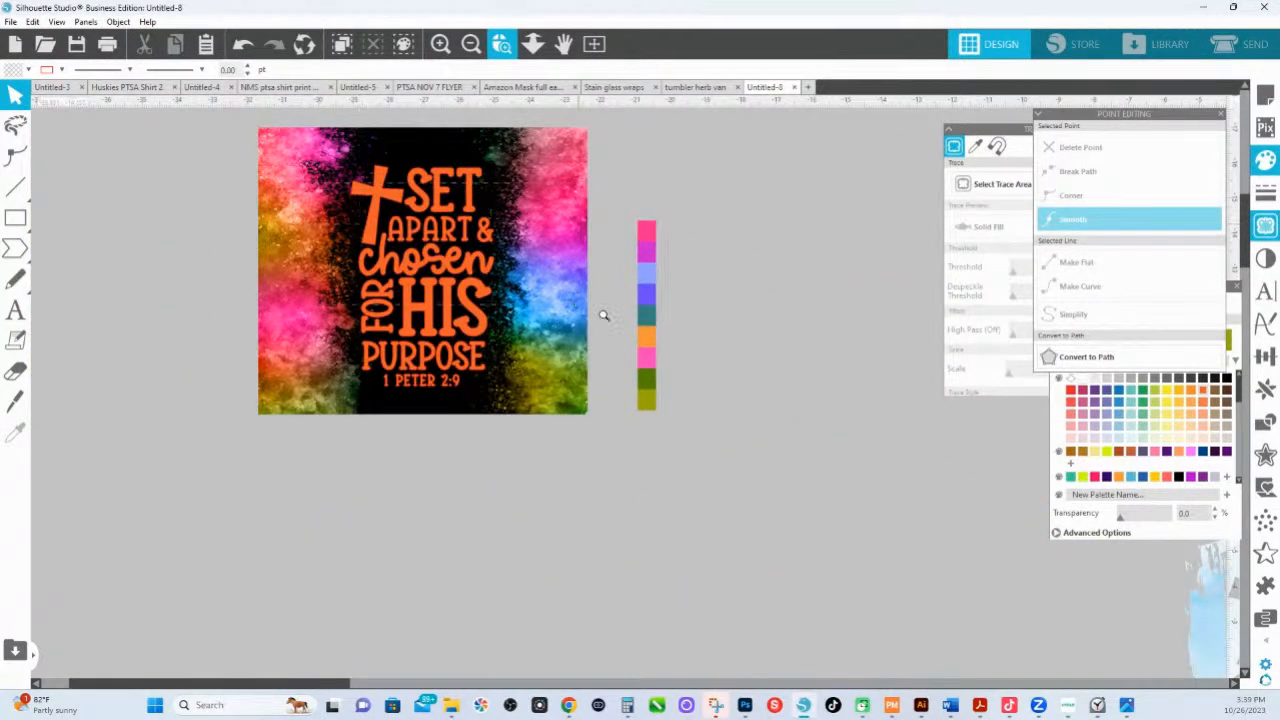
left_click_drag(603, 315, 285, 180)
left_click_drag(574, 254, 581, 148)
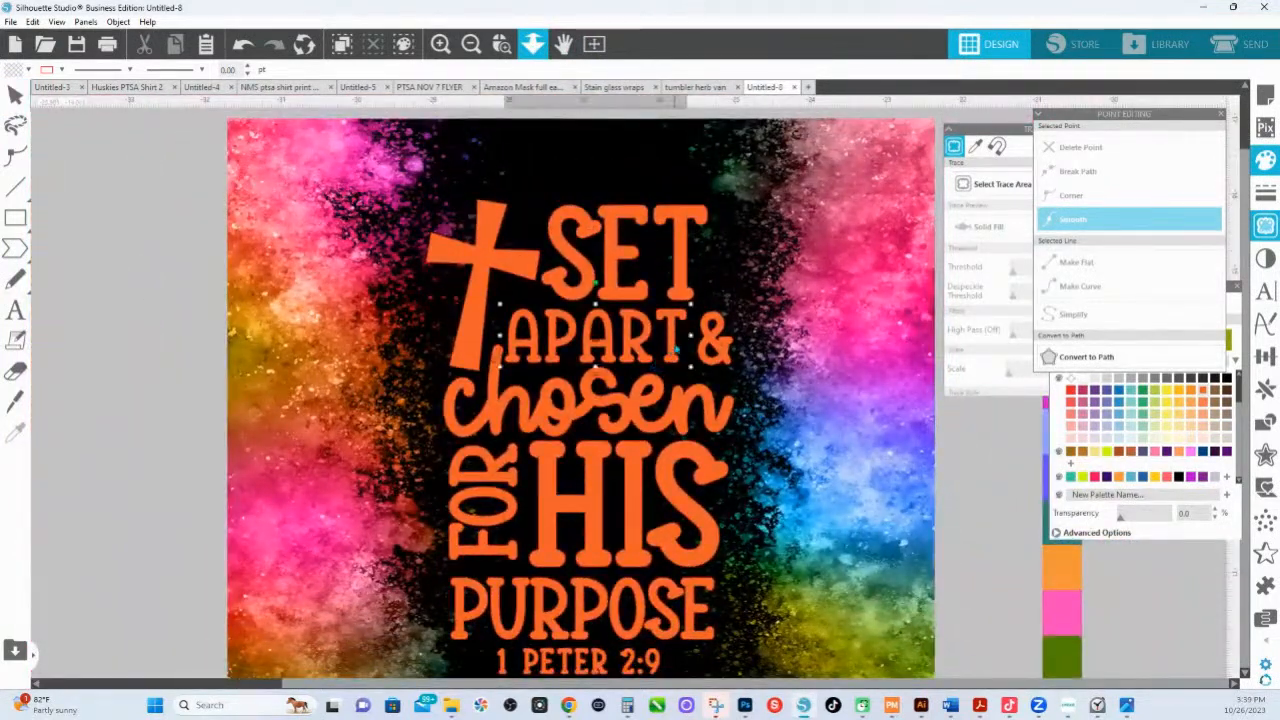
left_click(690, 366)
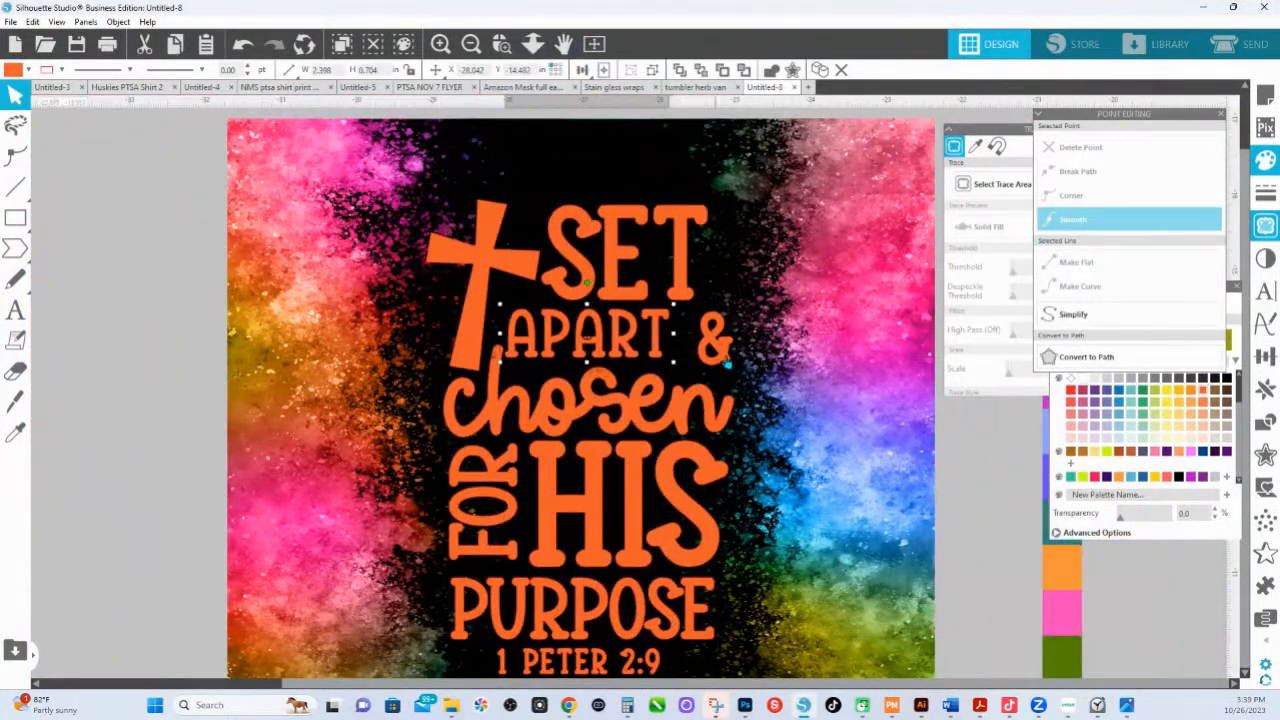
left_click(726, 361)
left_click_drag(738, 305, 761, 271)
left_click_drag(733, 343, 717, 358)
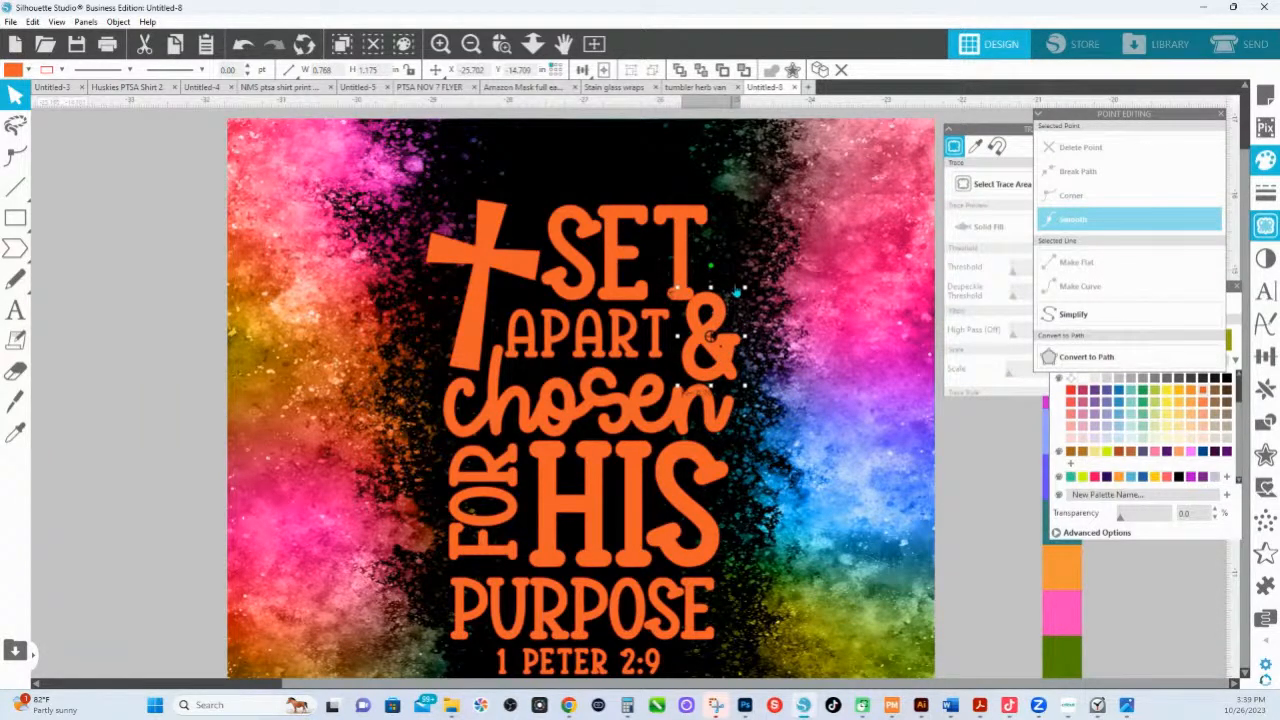
left_click_drag(744, 293, 738, 304)
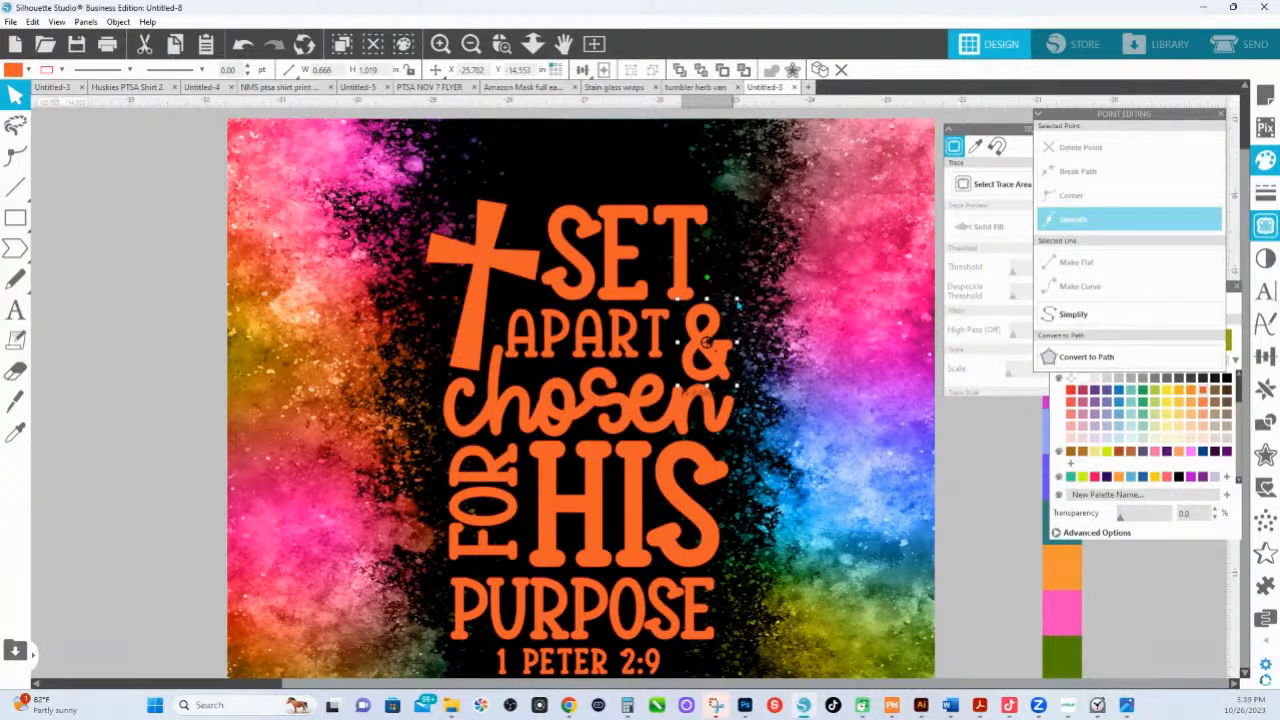
- Move APART slightly down and right toward the ampersand, and shrink SET to about 1.90 by 1.09 in
left_click(661, 363)
left_click_drag(661, 363, 664, 367)
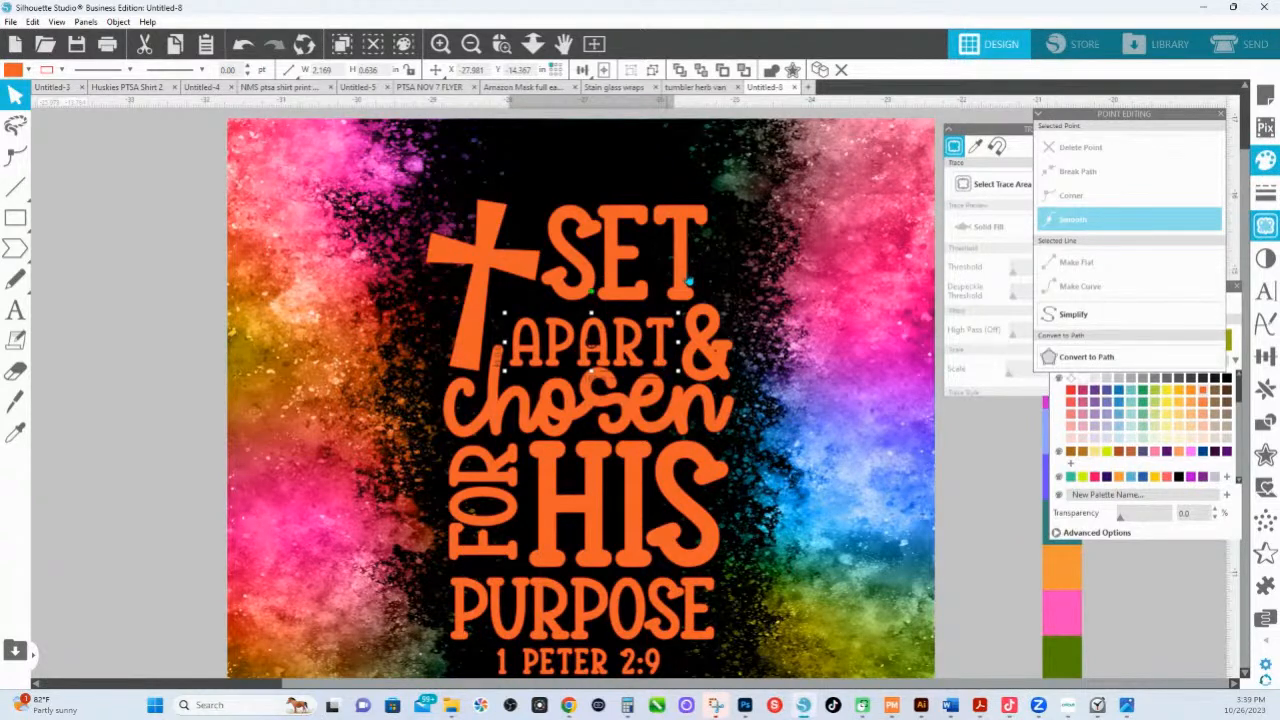
left_click(688, 285)
left_click_drag(711, 203, 699, 232)
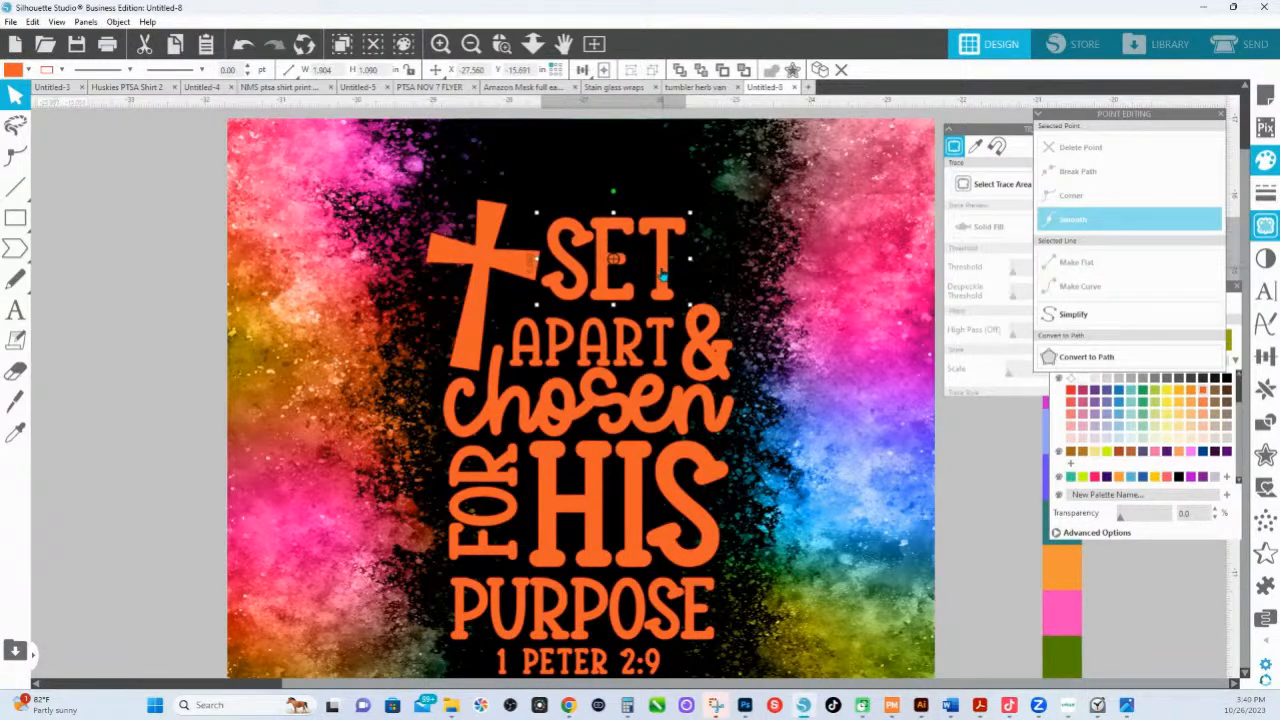
- Release SET's compound path, shift T and E to the right to widen the letter spacing, and select all three letters
right_click(663, 272)
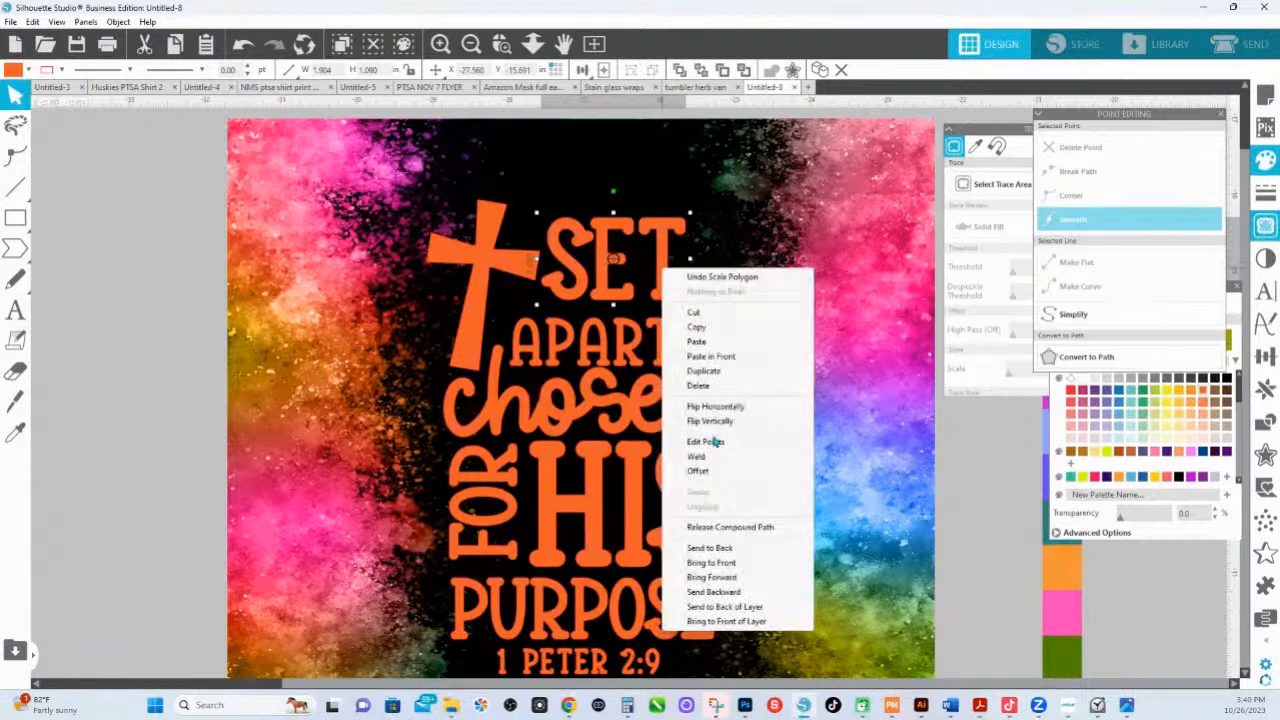
left_click(710, 533)
left_click(660, 266)
left_click(663, 263)
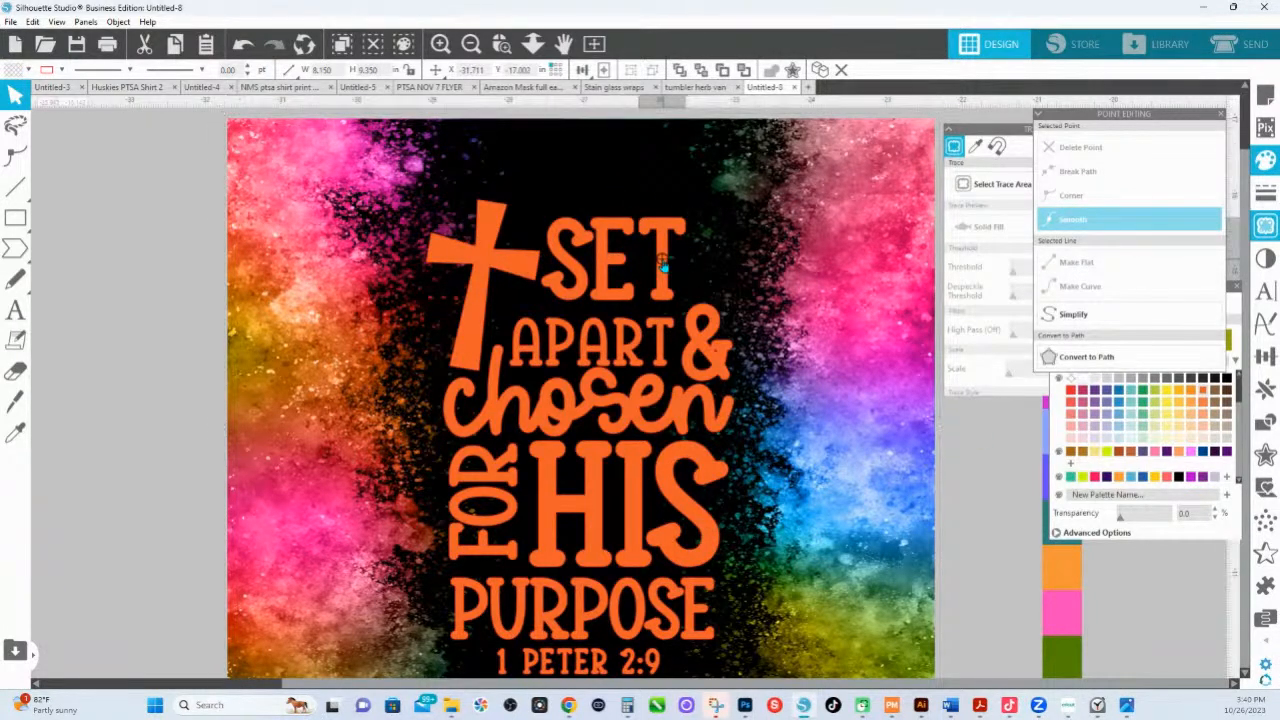
left_click_drag(662, 260, 672, 258)
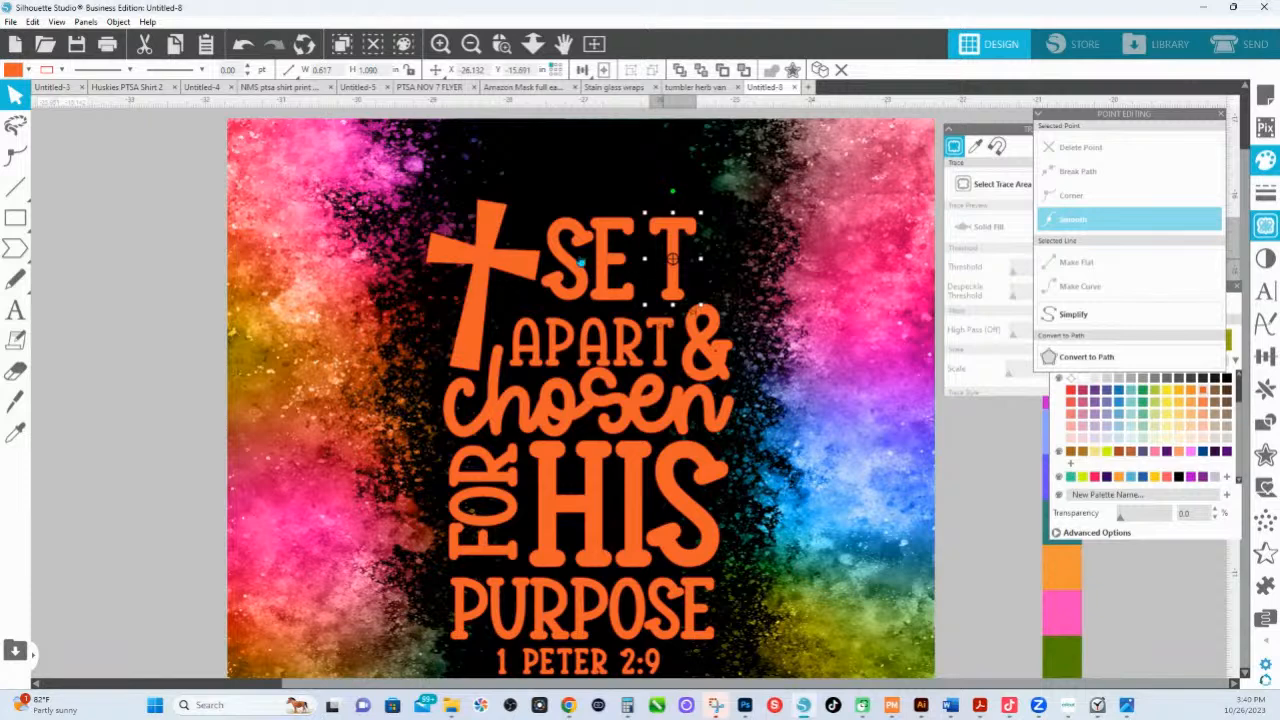
left_click(604, 252, "shift")
key("Right")
left_click(587, 240, "shift")
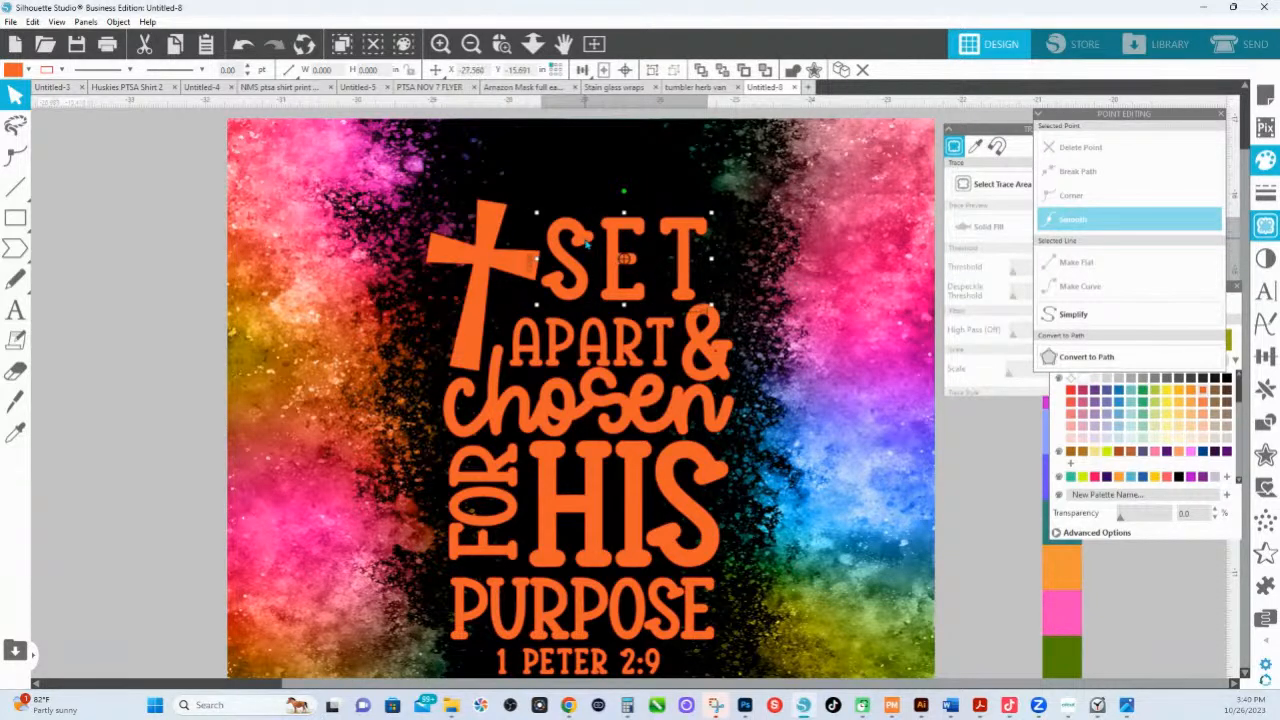
- Undo the sideways shifts of the E and T so SET returns to its original letter spacing
key("i")
key("ctrl+z")
key("ctrl+z")
key("ctrl+z")
key("ctrl+z")
key("ctrl+z")
key("ctrl+z")
key("ctrl+z")
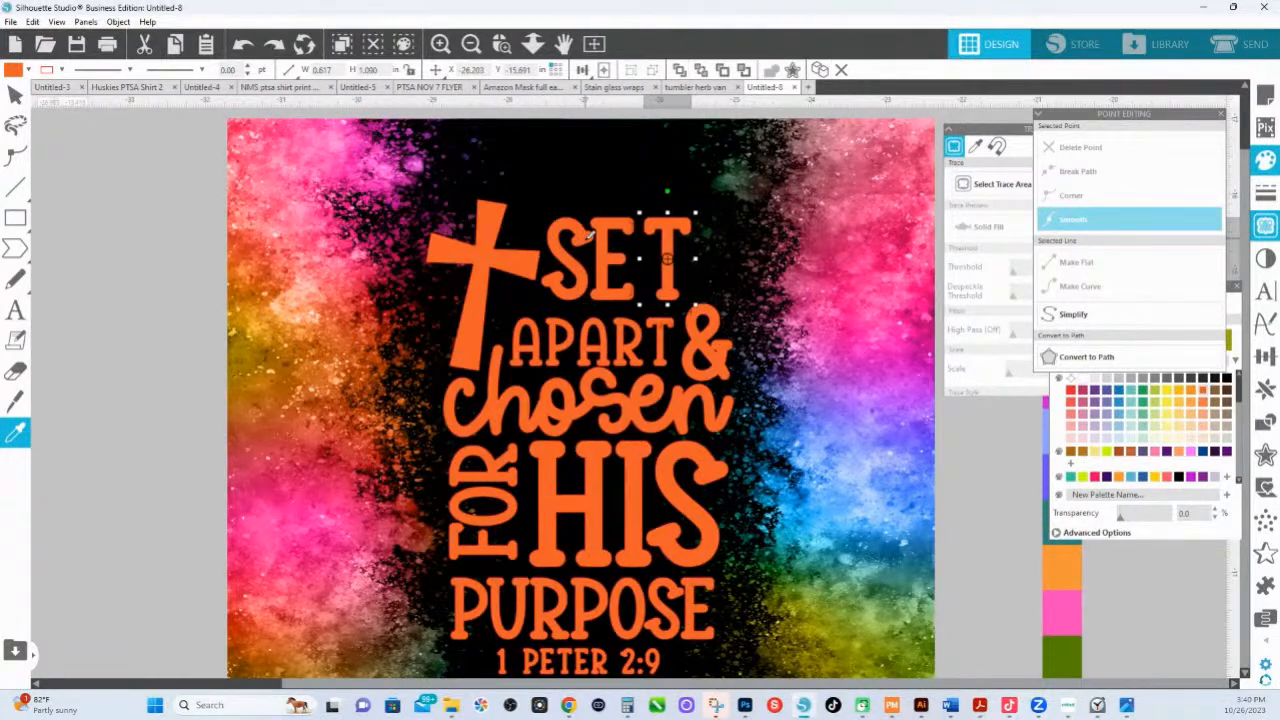
key("v")
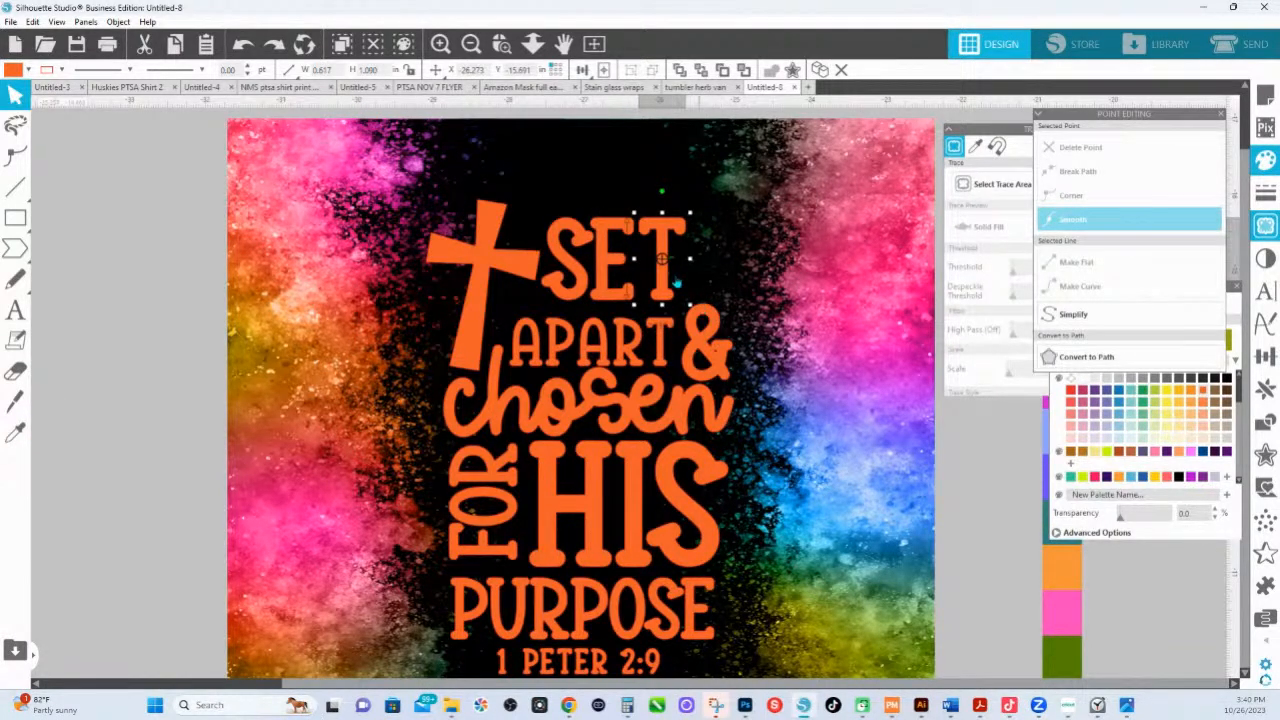
left_click(665, 333)
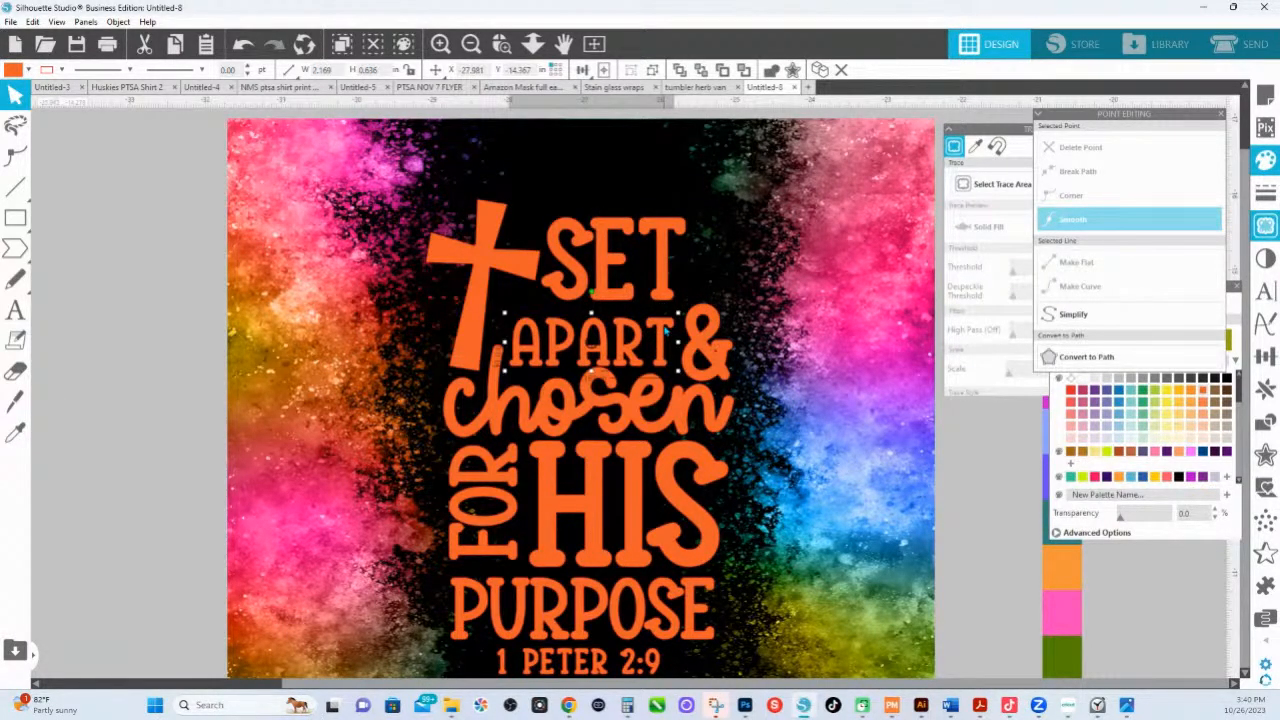
- Undo the release of SET's compound path, the shrinking of SET, and the last move of APART
key("ctrl+z")
key("ctrl+z")
key("ctrl+z")
key("ctrl+z")
key("ctrl+z")
key("ctrl+z")
key("ctrl+z")
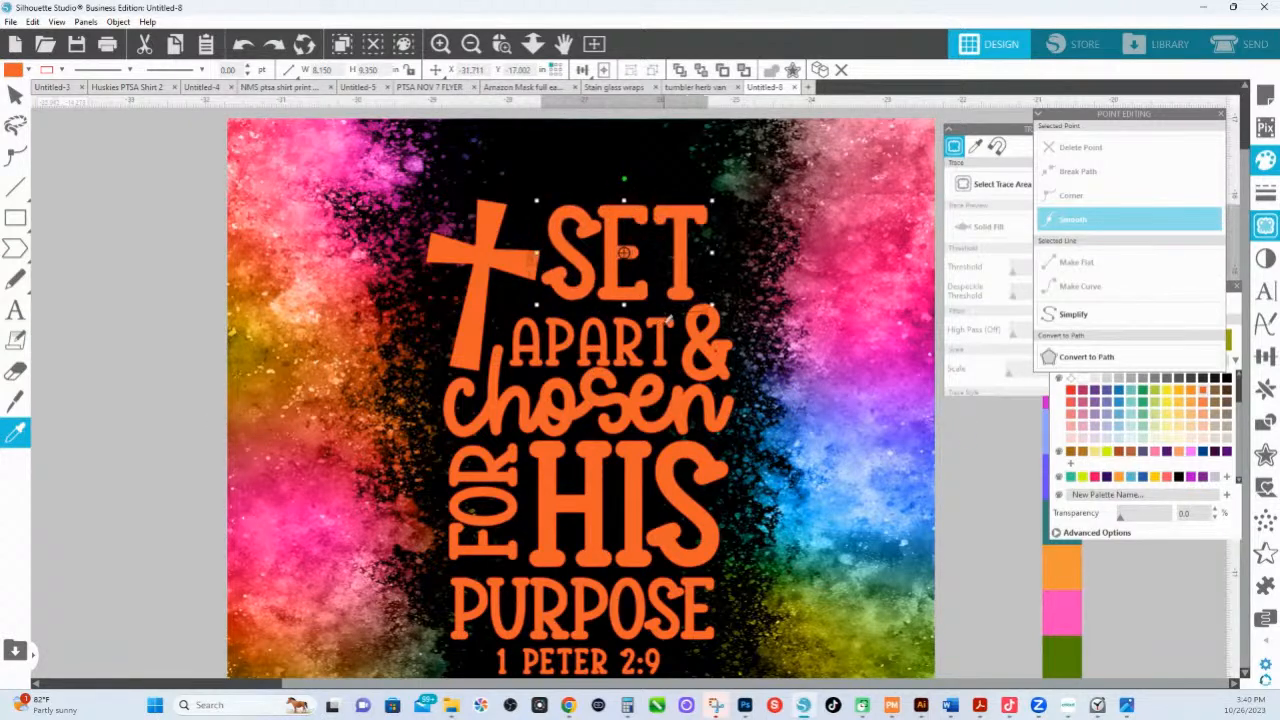
key("ctrl+z")
key("ctrl+z")
key("ctrl+z")
key("ctrl+z")
key("ctrl+z")
key("ctrl+z")
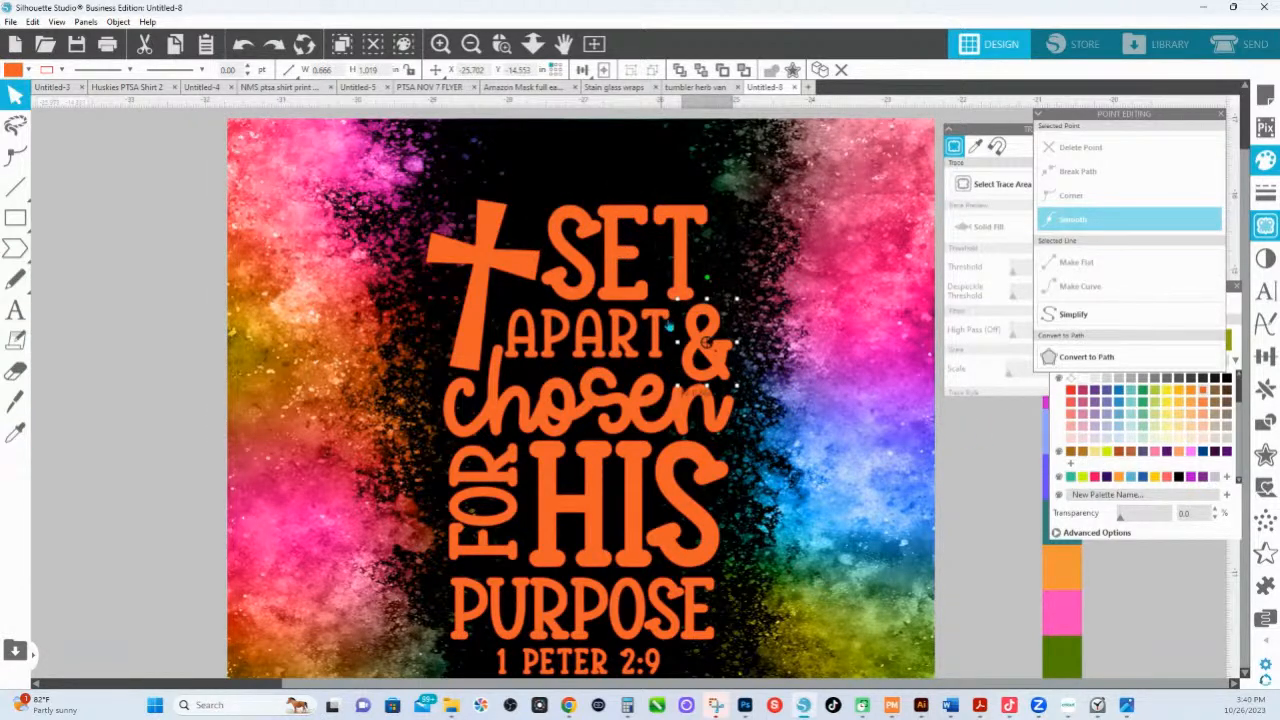
- Move SET slightly right over the ampersand, nudge the cross right, and rotate the cross slightly clockwise
left_click_drag(682, 268, 699, 266)
left_click_drag(528, 273, 533, 273)
left_click_drag(474, 174, 484, 174)
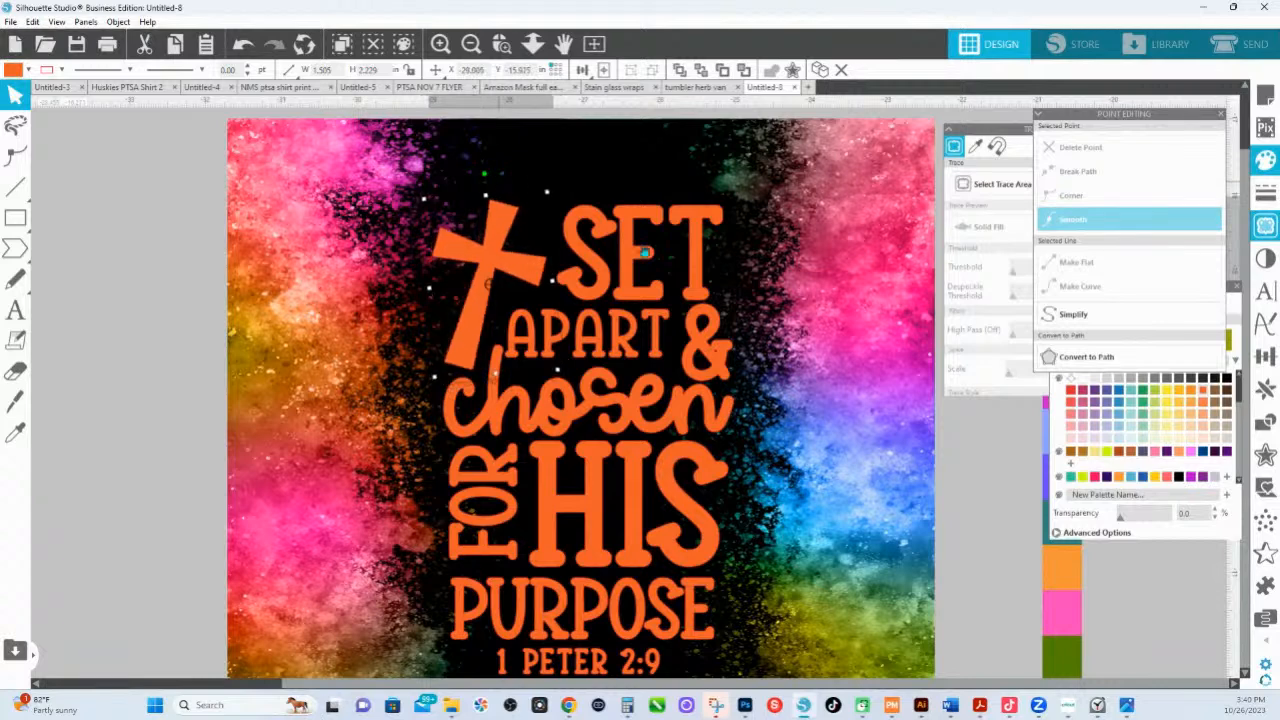
left_click(695, 246)
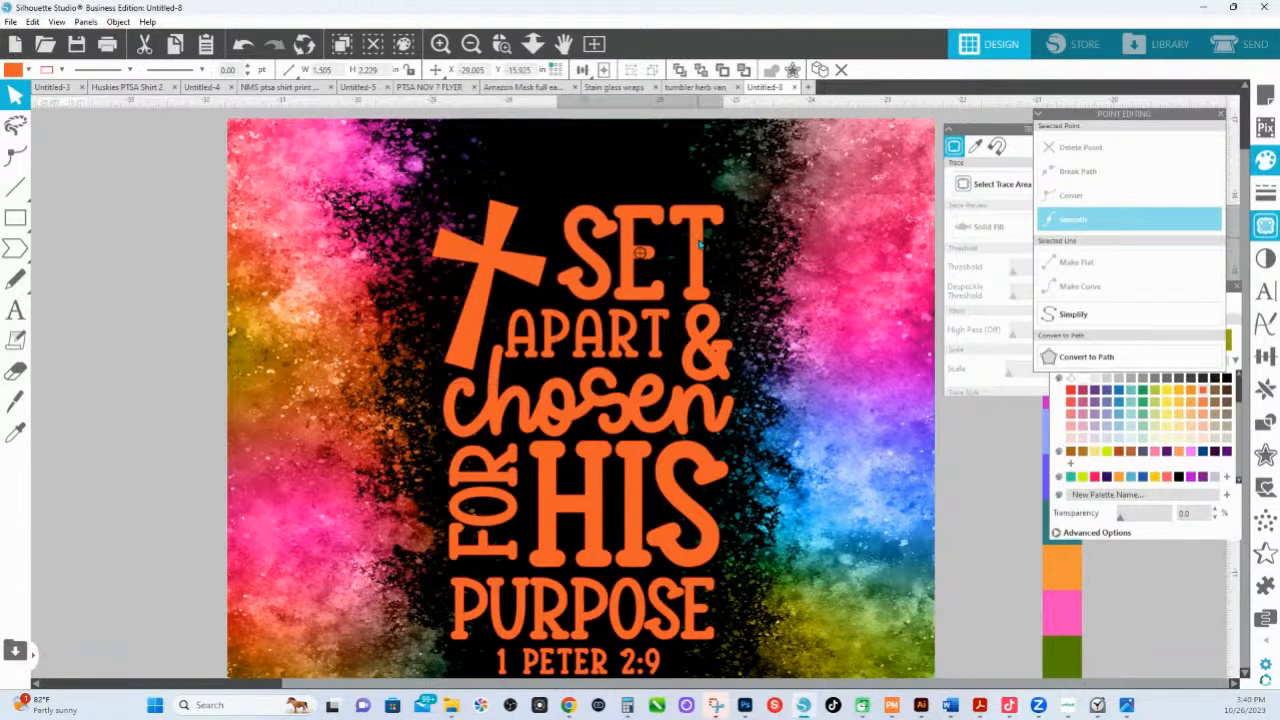
- Edit the cross's points to lengthen its arm toward SET, and nudge the whole cross slightly closer to SET
double_click(537, 277)
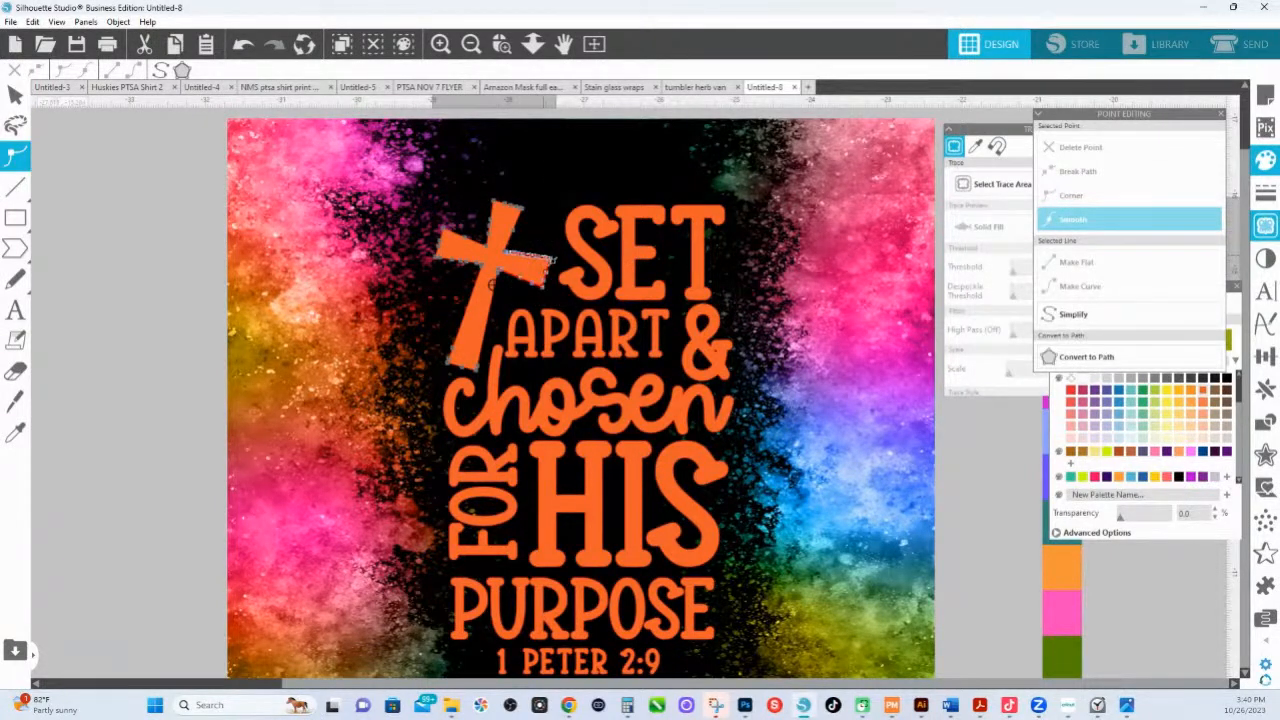
left_click(553, 260)
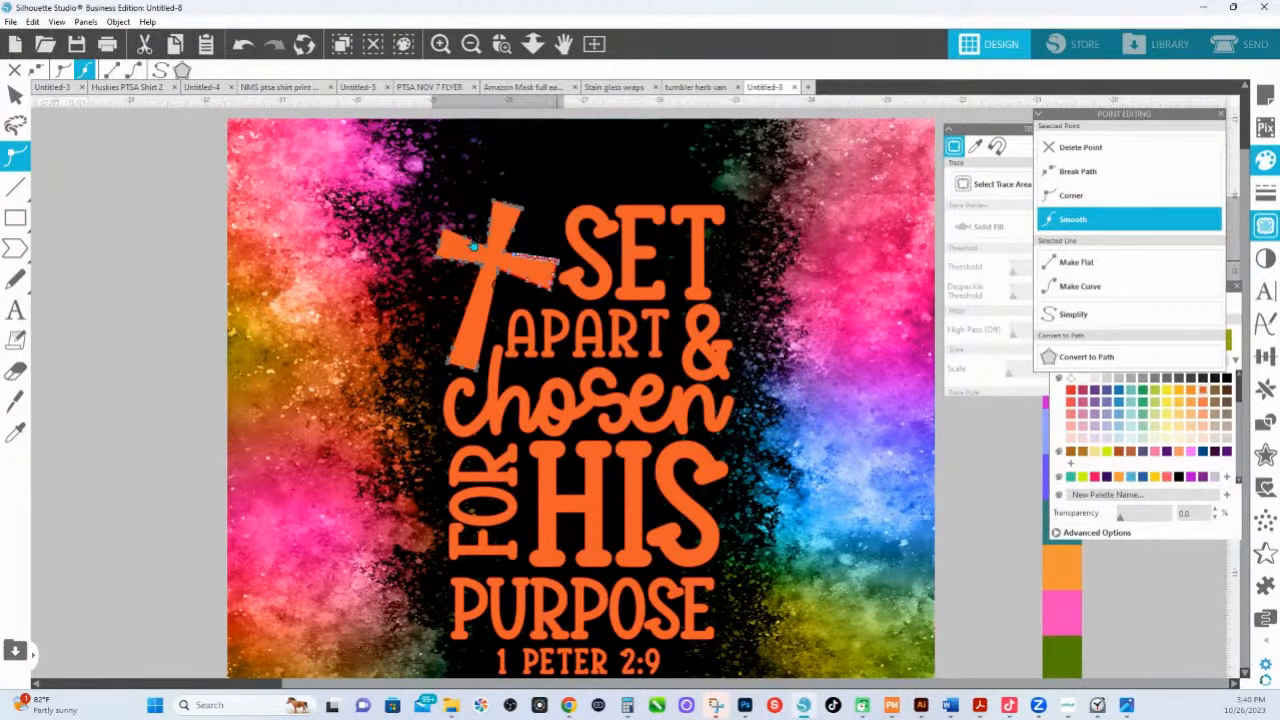
left_click_drag(411, 204, 471, 267)
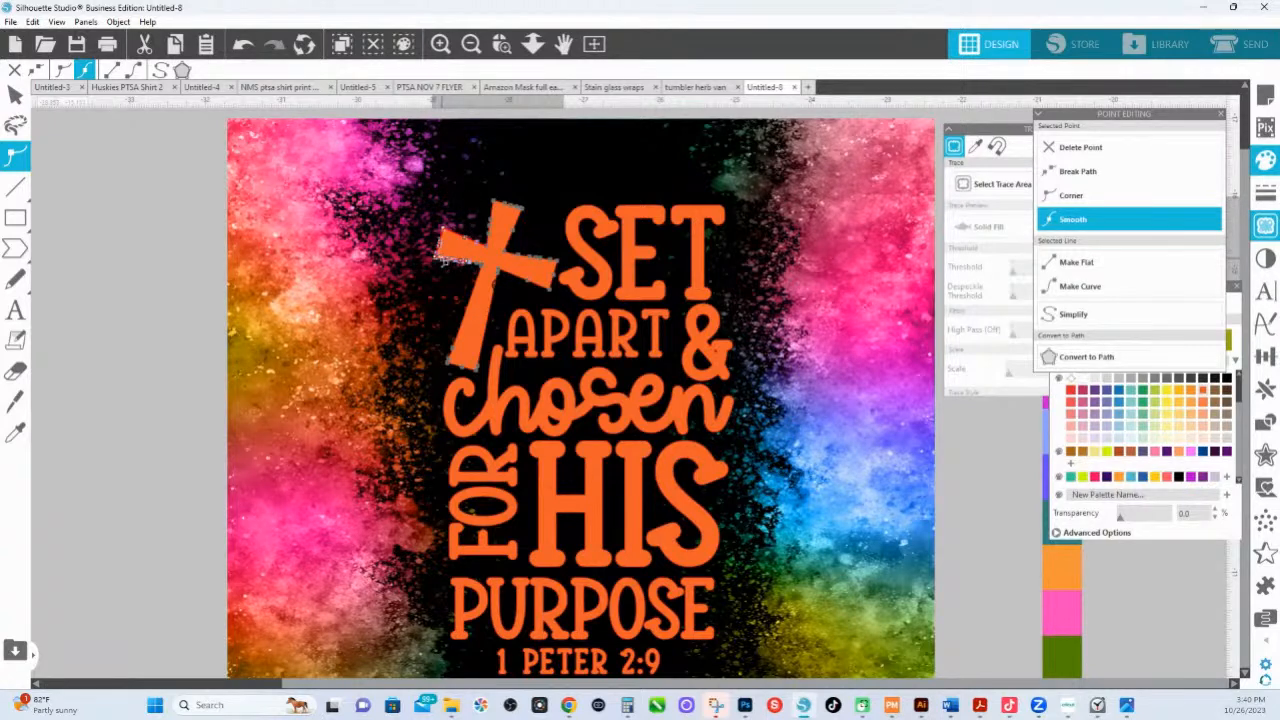
left_click(427, 365)
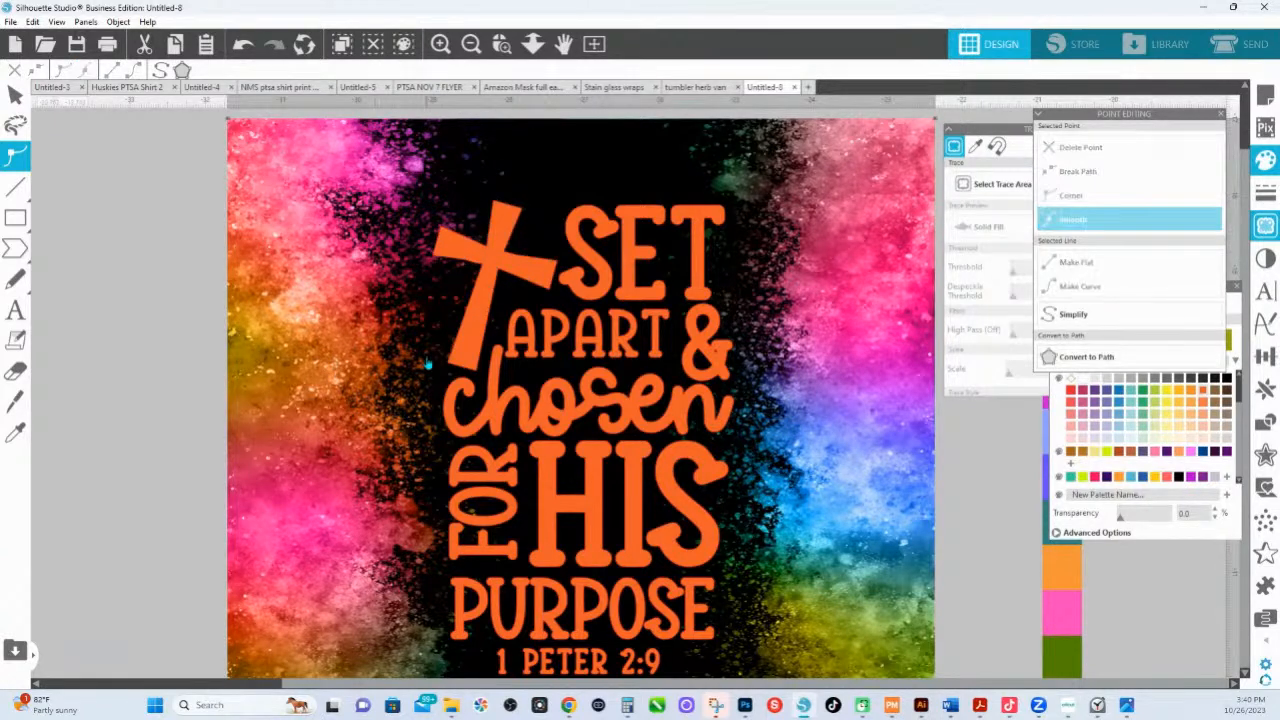
left_click_drag(455, 365, 470, 365)
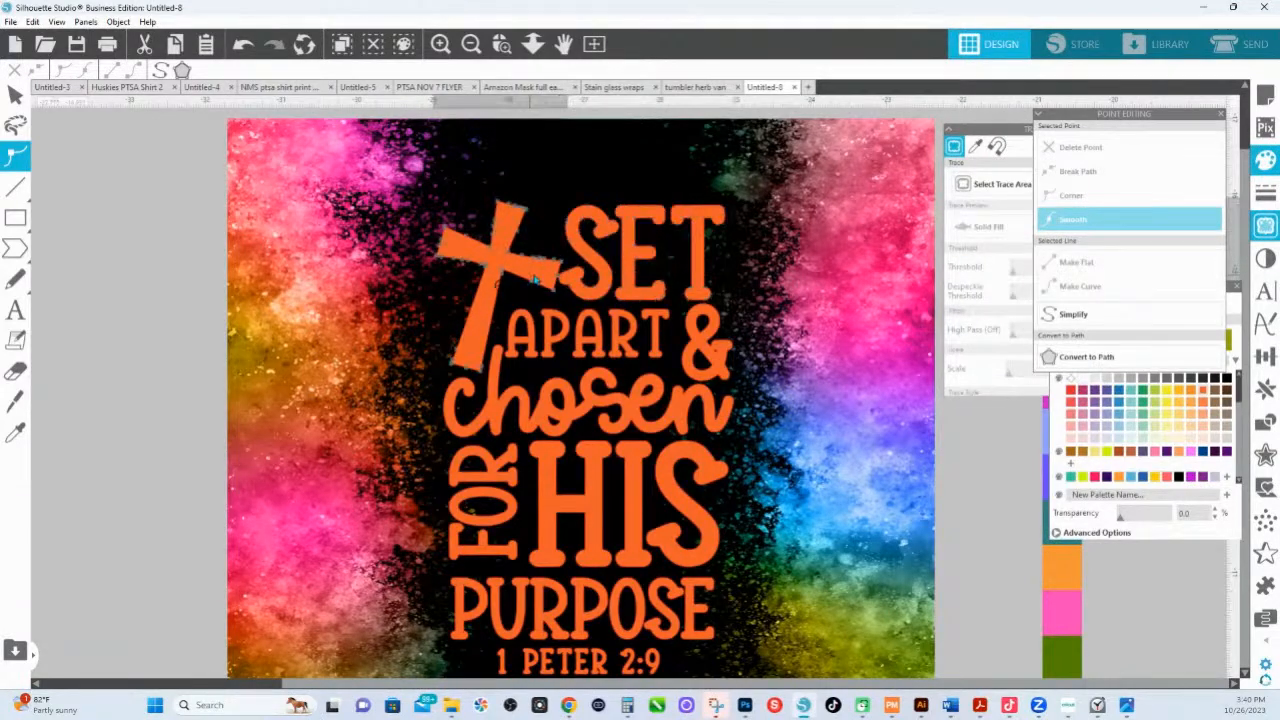
left_click(581, 195)
- Trace the black lettering and cross on the blue watercolor design, with the trace area enclosing all of the text
left_click(533, 43)
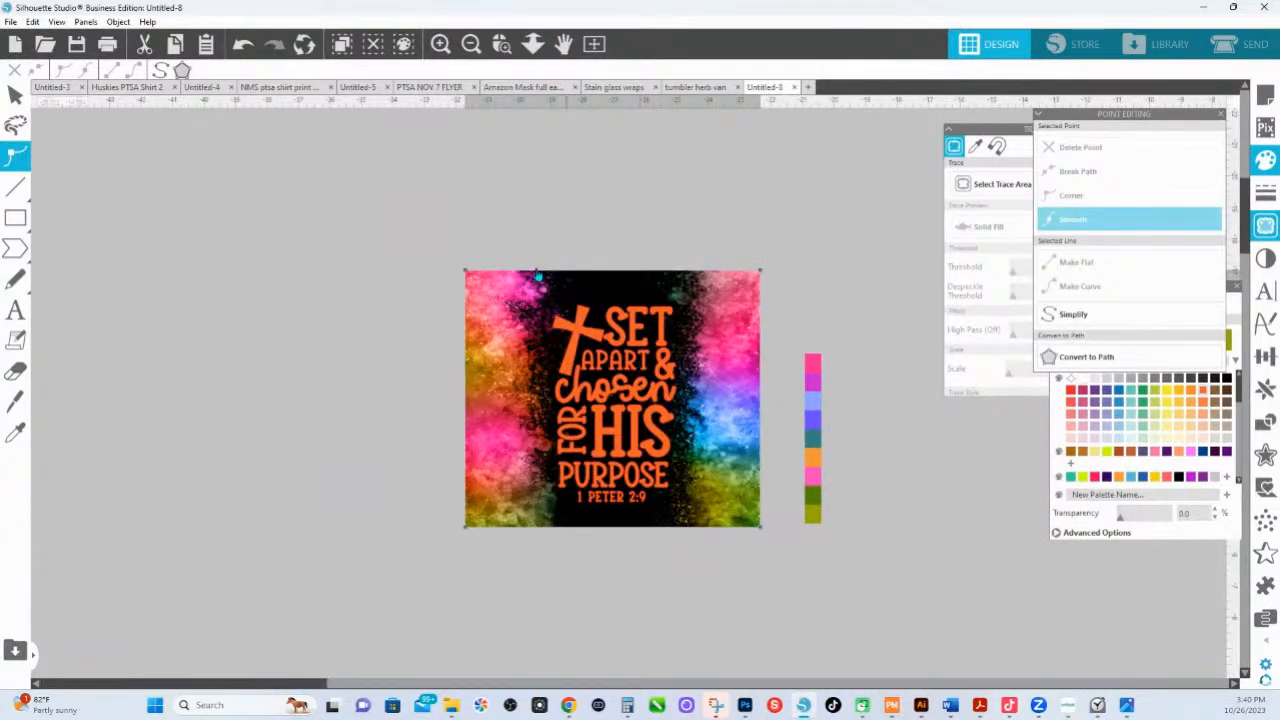
left_click(637, 217)
left_click_drag(616, 287, 256, 290)
left_click_drag(827, 348, 286, 206)
left_click_drag(852, 620, 555, 322)
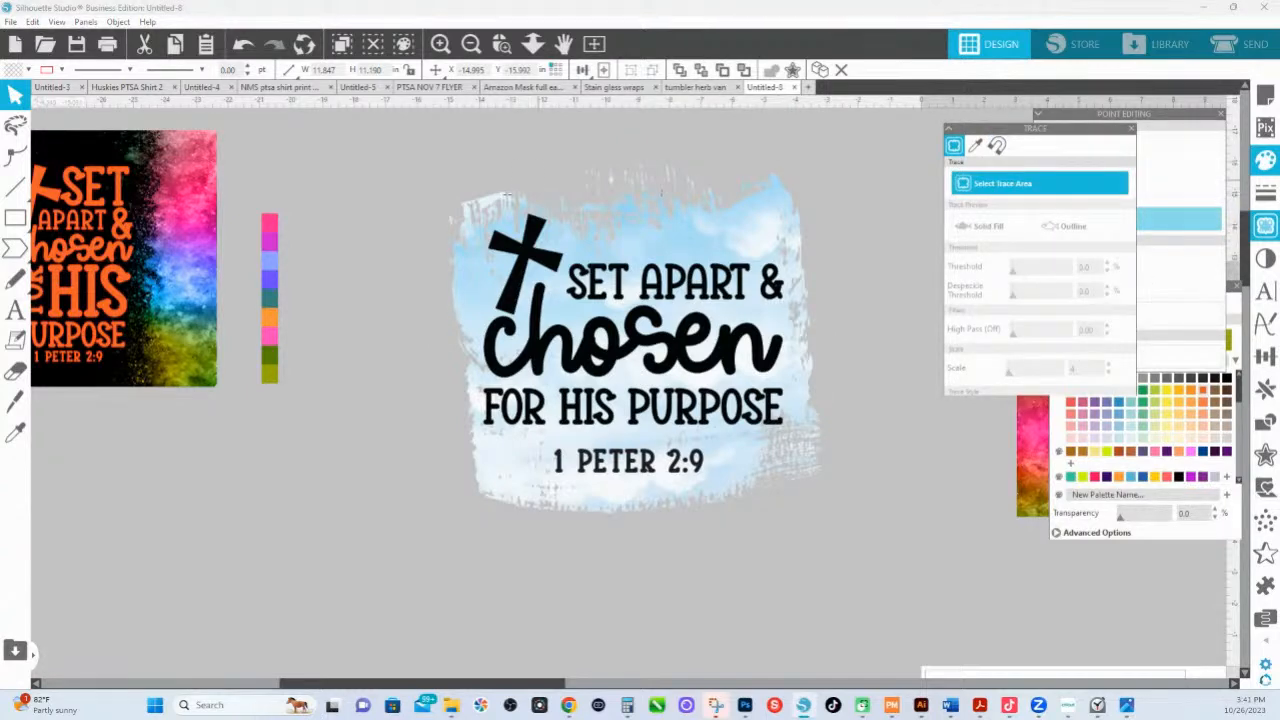
left_click_drag(444, 190, 824, 525)
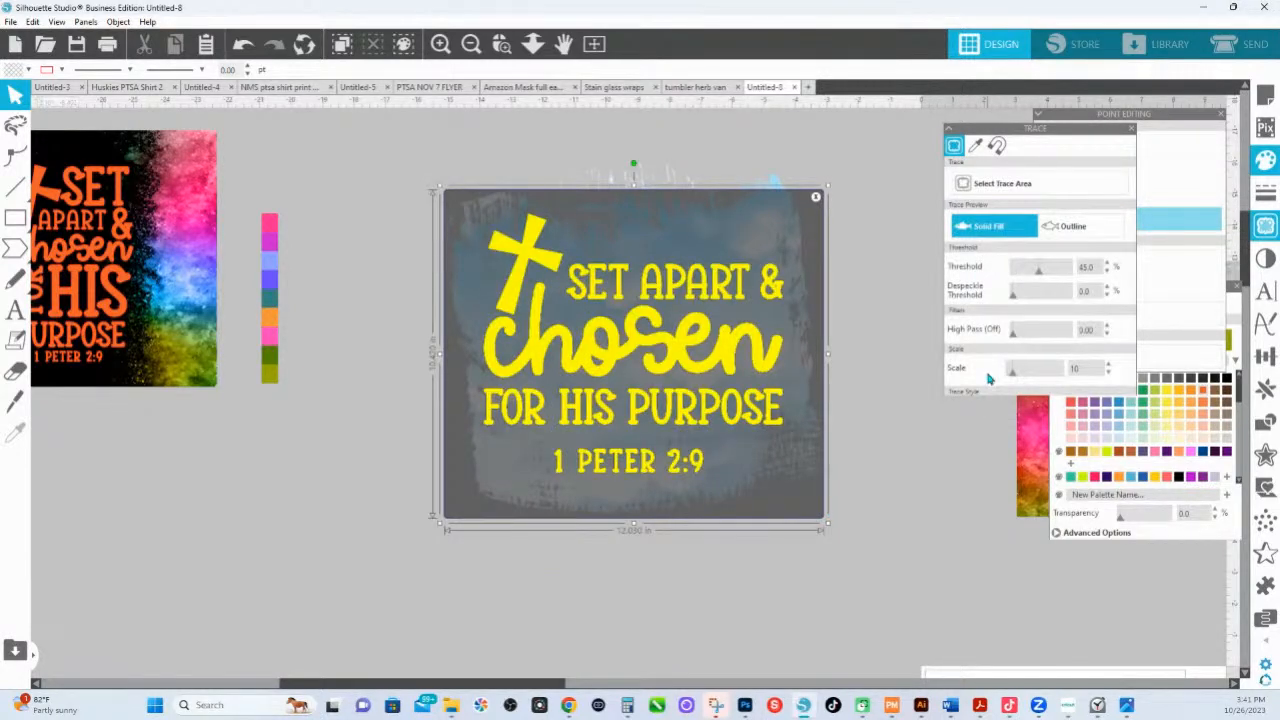
left_click_drag(1000, 127, 942, 133)
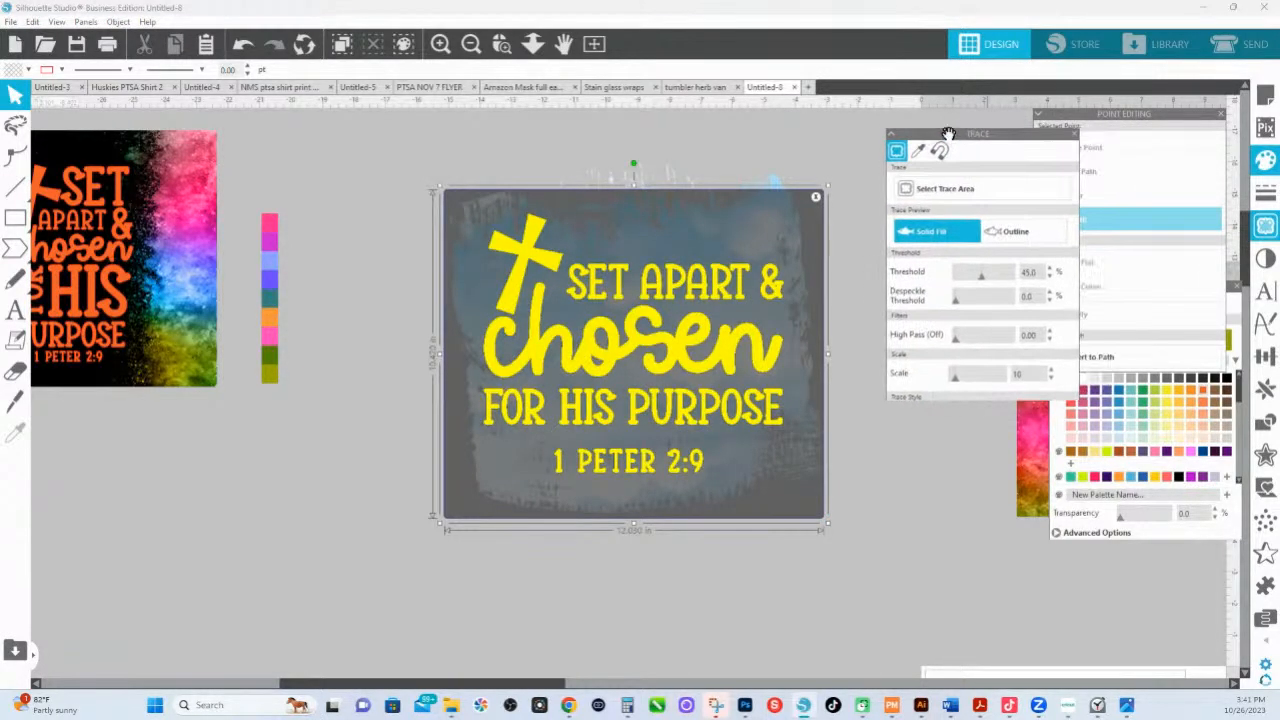
left_click(918, 155)
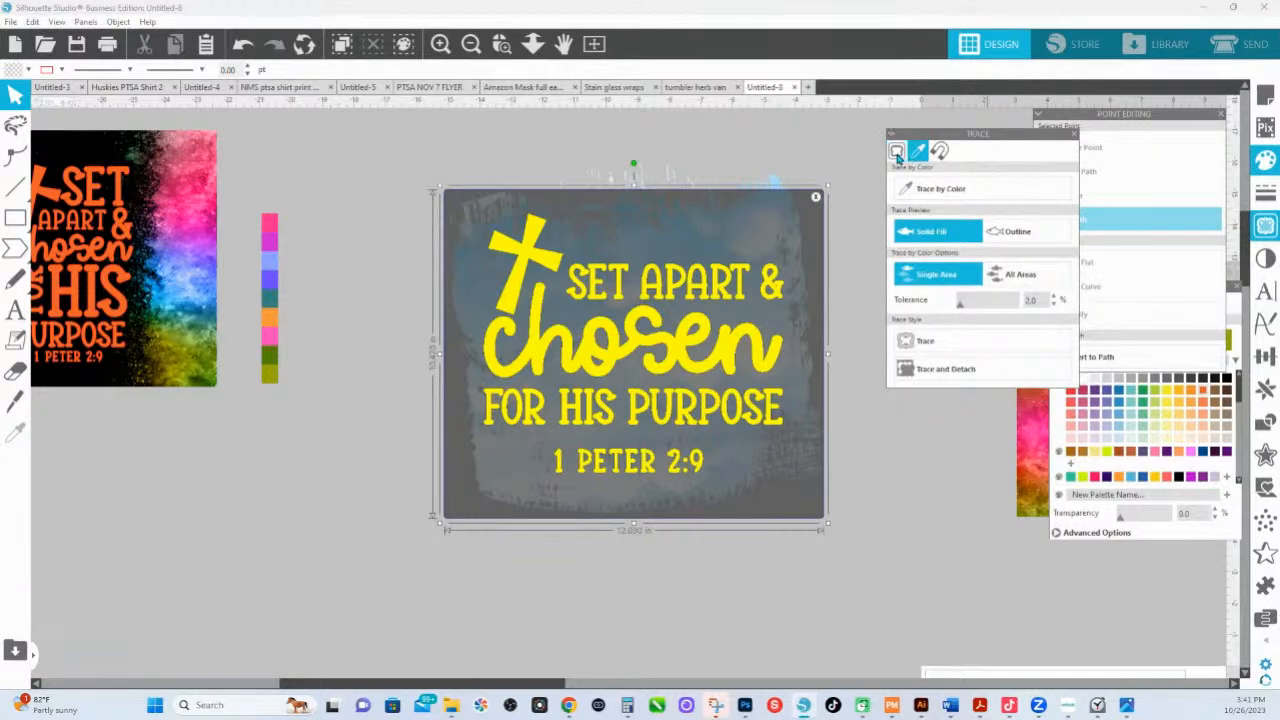
left_click(898, 155)
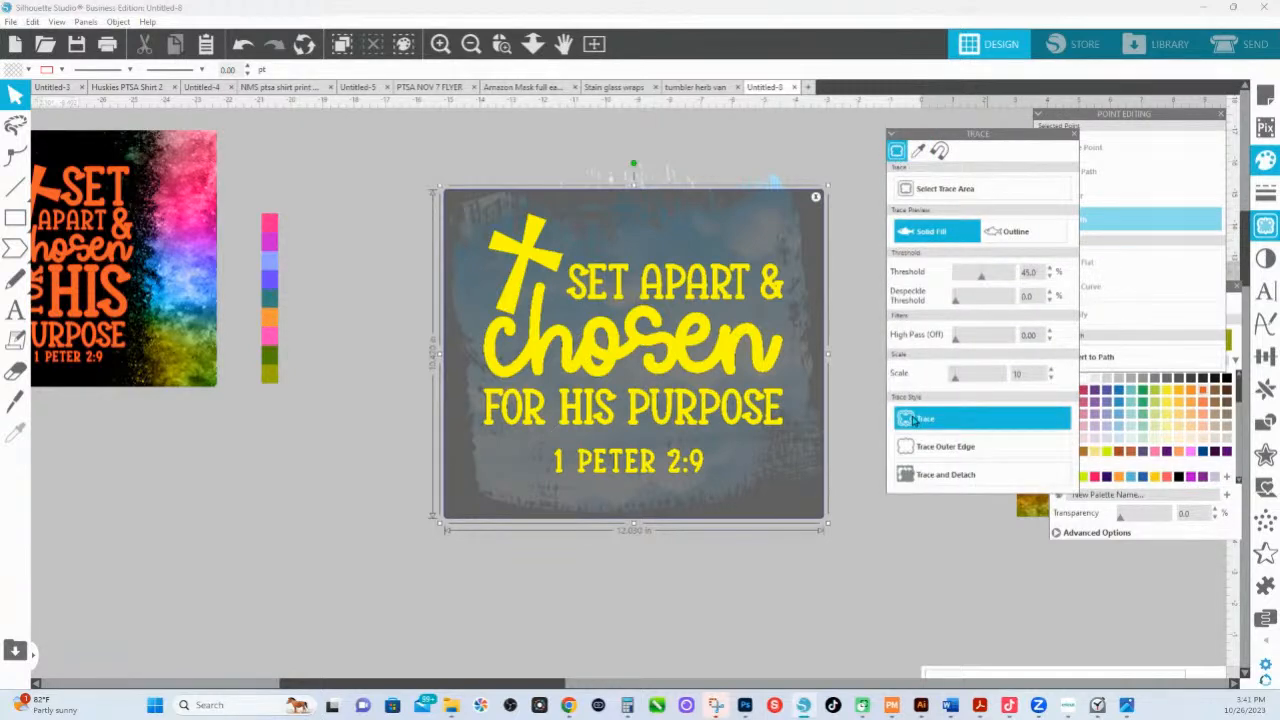
left_click(828, 556)
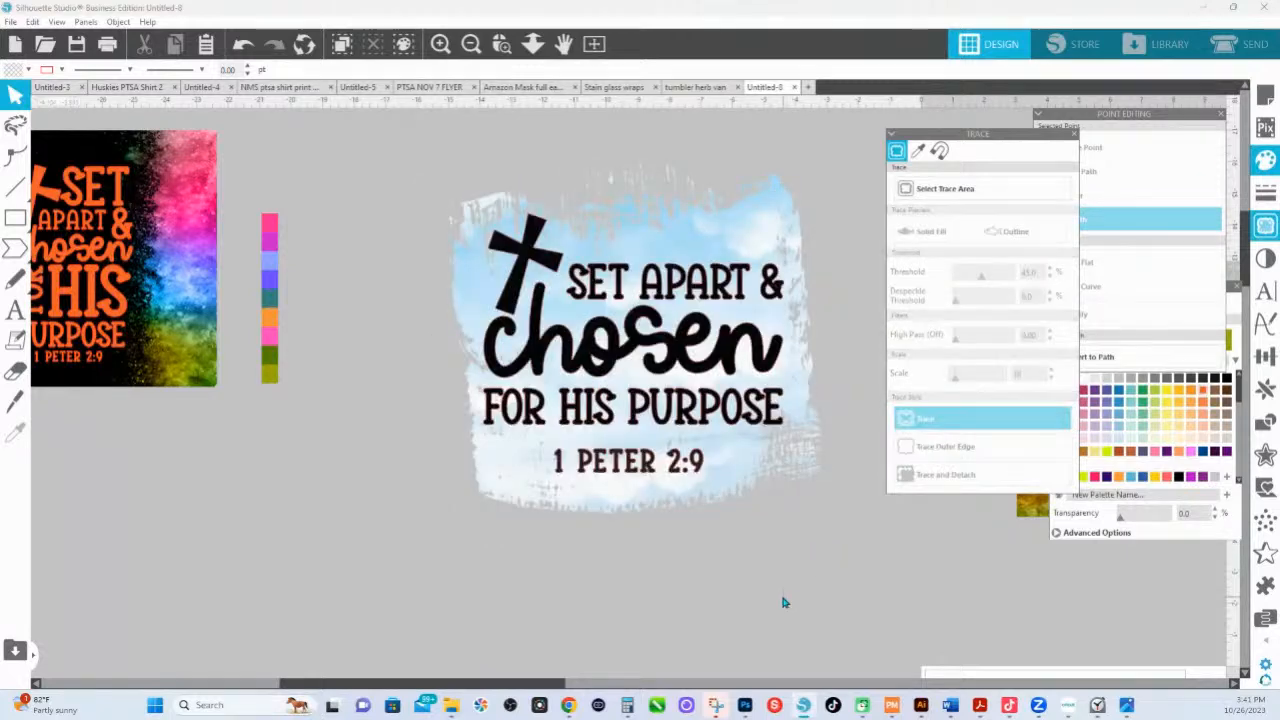
- Move one traced outline down below the color swatches, and fill the trace remaining over the watercolor design with pink
mouse_move(760, 378)
left_mouse_down()
mouse_move(528, 571)
mouse_move(410, 582)
mouse_move(305, 617)
left_mouse_up()
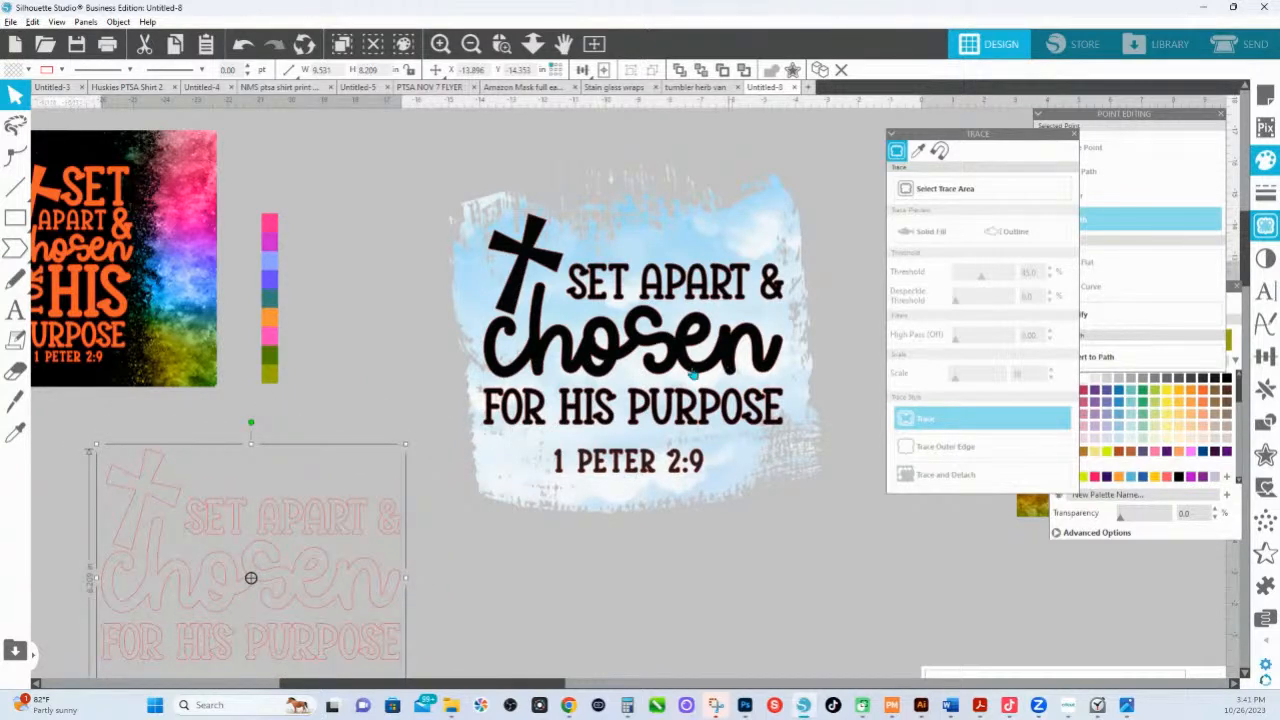
left_click(665, 380)
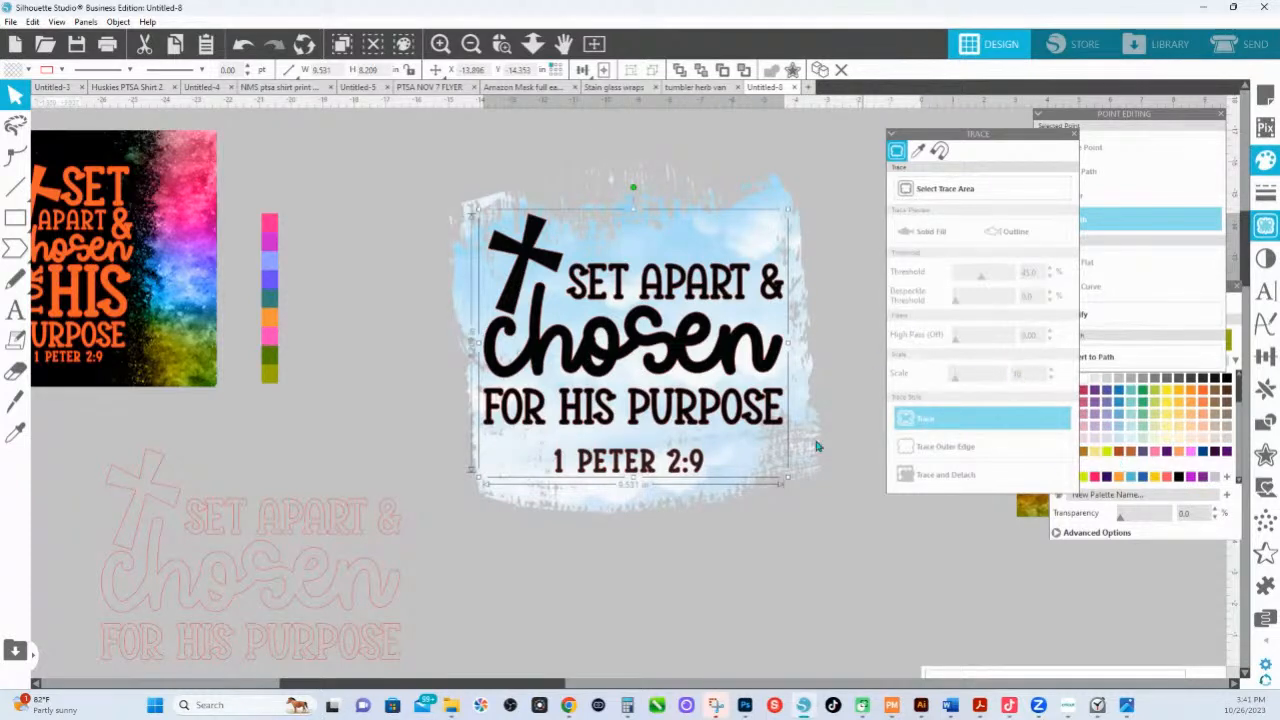
left_click(1158, 458)
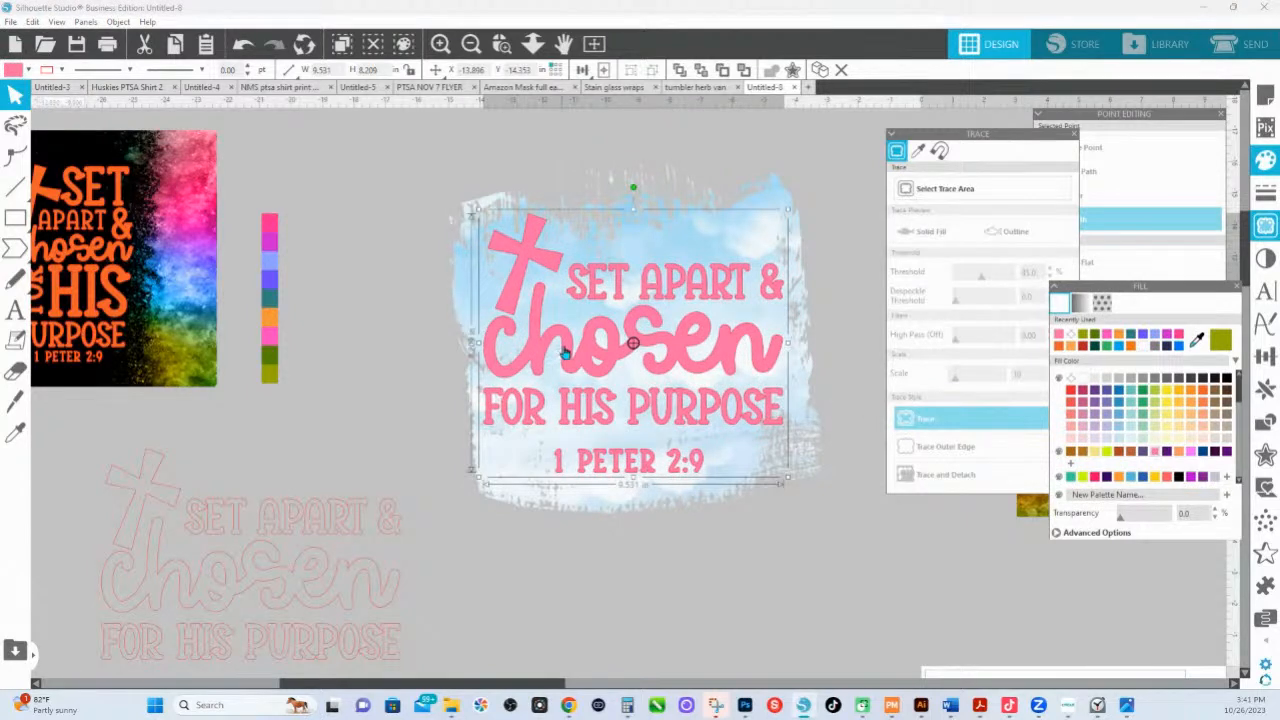
- Colorize the blue watercolor background image pink by applying a hue of 31
left_click(744, 160)
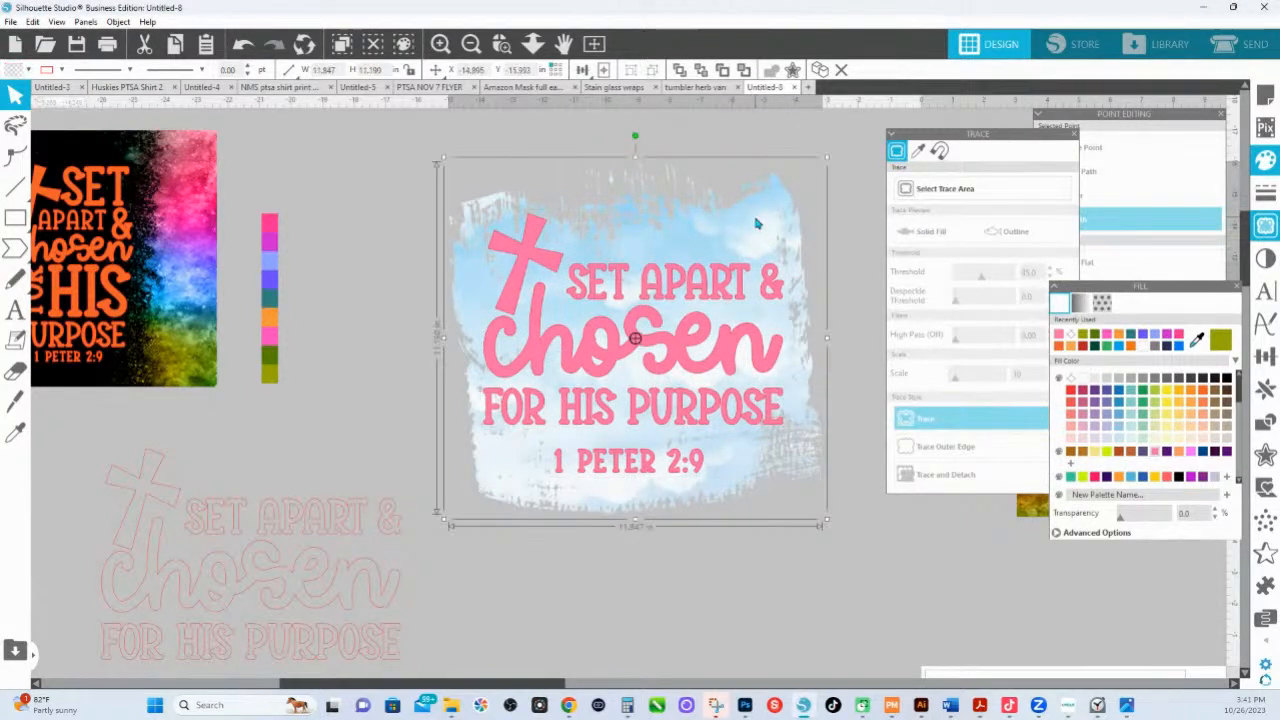
left_click(1268, 160)
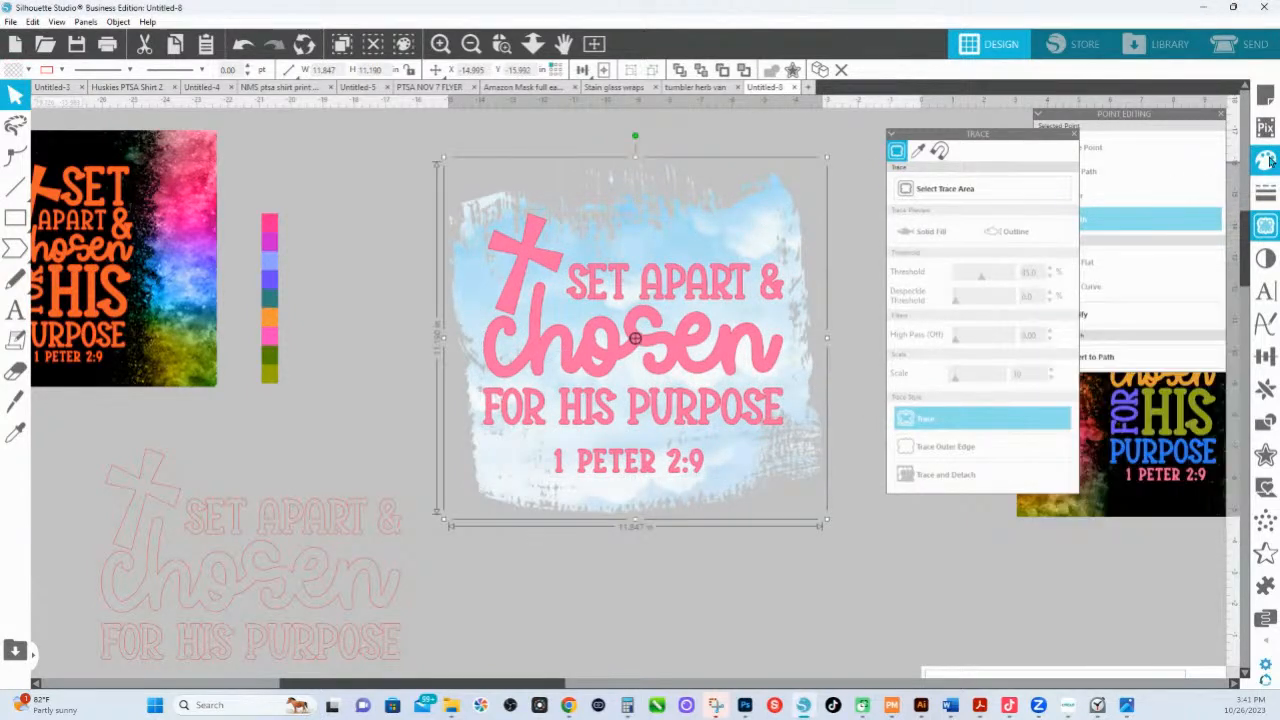
left_click(1265, 258)
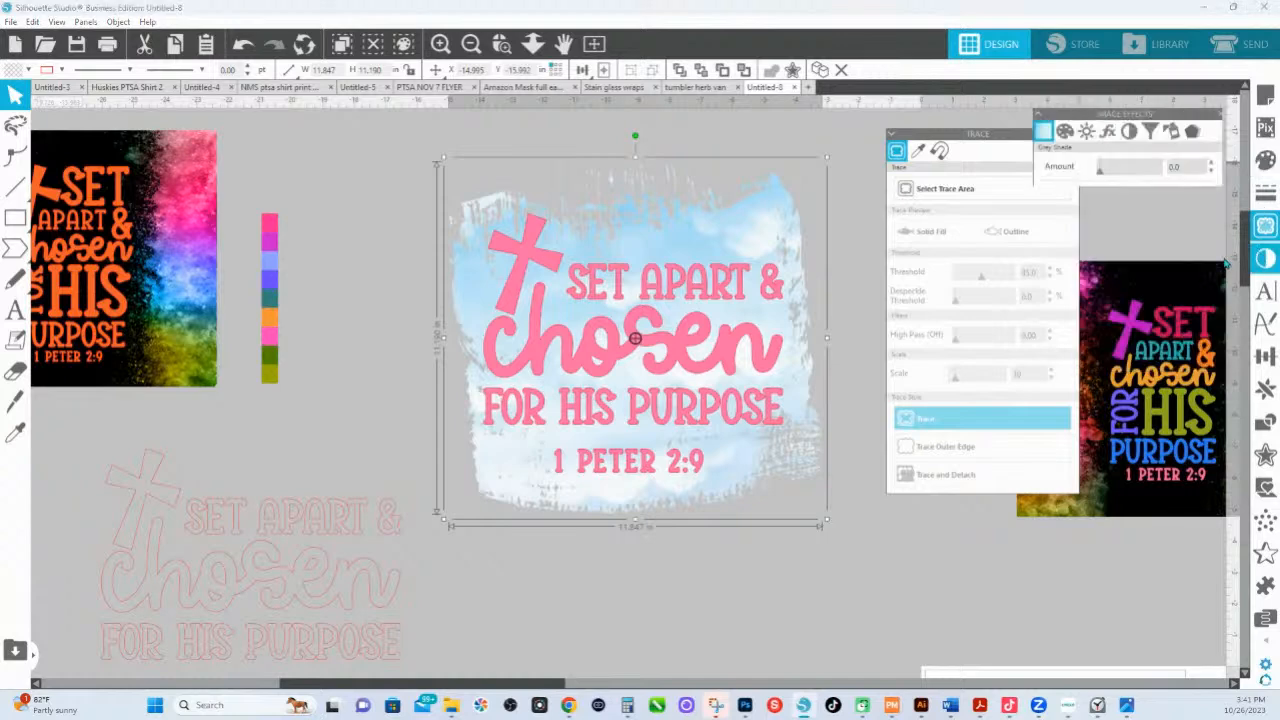
left_click(1064, 131)
left_click_drag(1101, 170, 1121, 181)
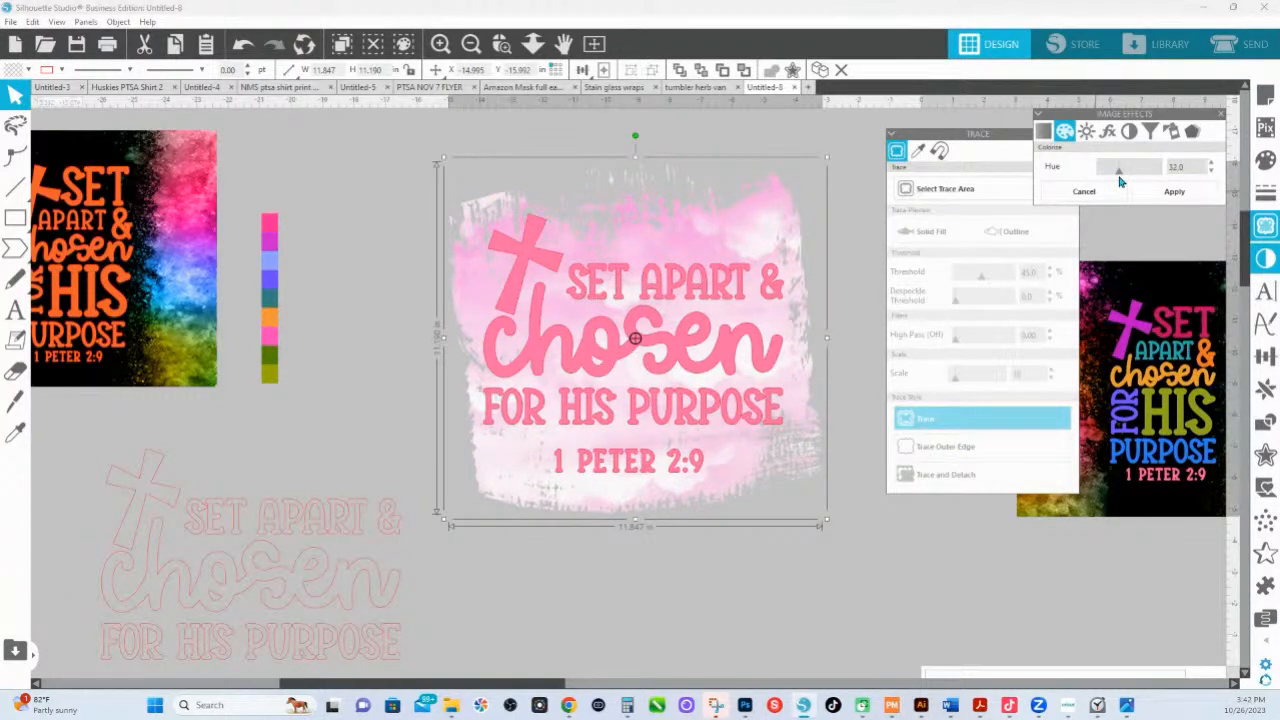
mouse_move(1119, 181)
left_mouse_down()
mouse_move(1131, 181)
mouse_move(1120, 186)
left_mouse_up()
left_click(1185, 195)
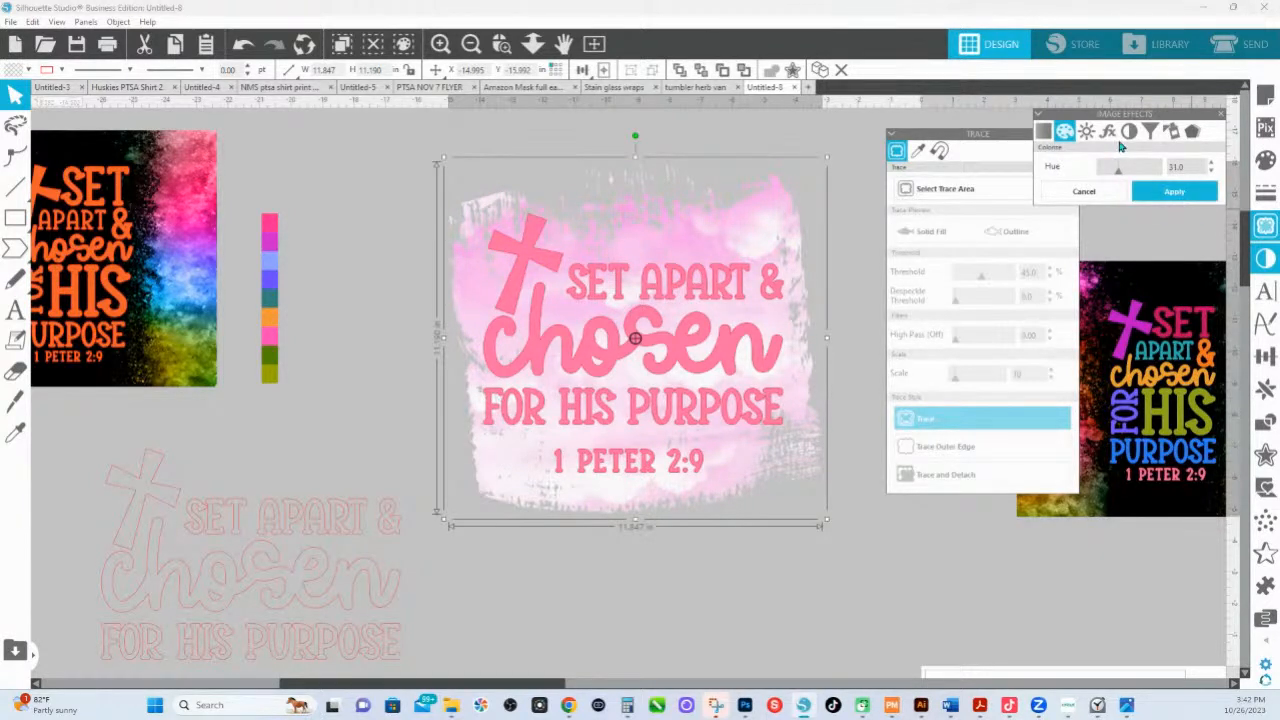
- Deepen the pink watercolor background by applying a gamma amount of 20
left_click(1110, 134)
left_click_drag(1119, 176, 1111, 177)
left_click(1175, 191)
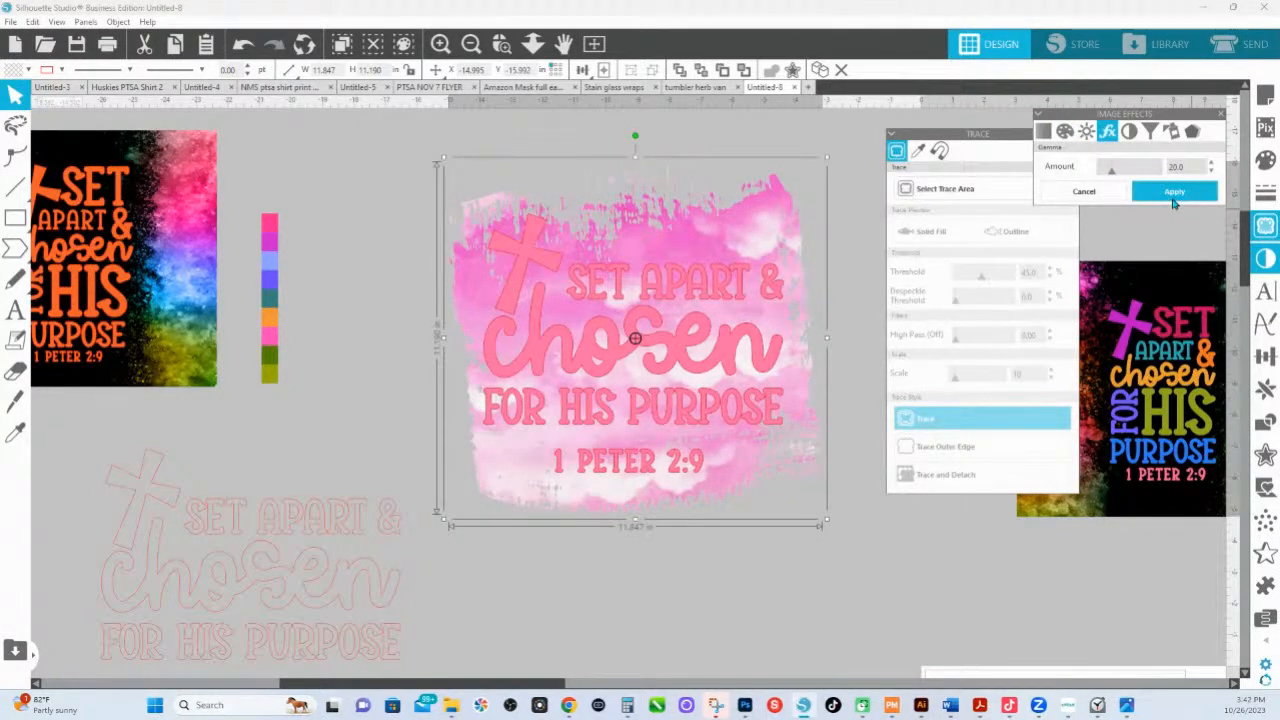
- Fill the traced lettering over the watercolor with the periwinkle blue sampled from the column of color swatches
left_click(534, 191)
left_click(518, 238)
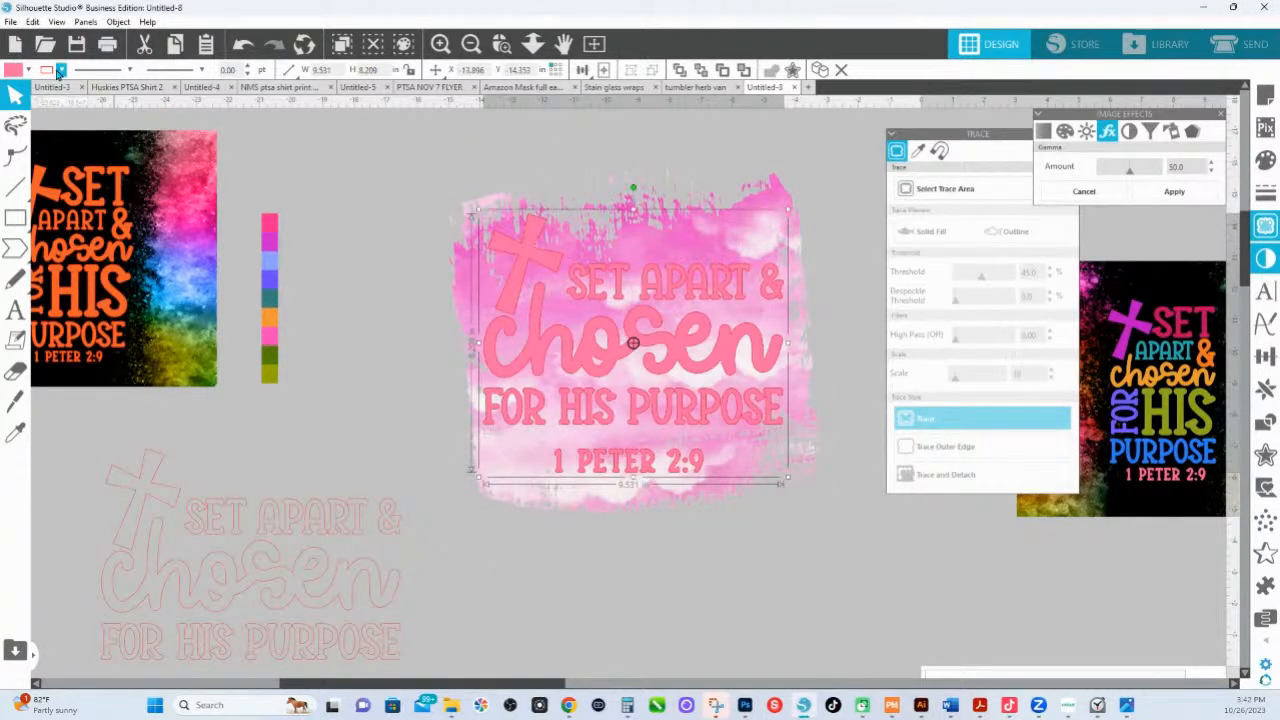
left_click(61, 70)
left_click(60, 130)
left_click(1264, 161)
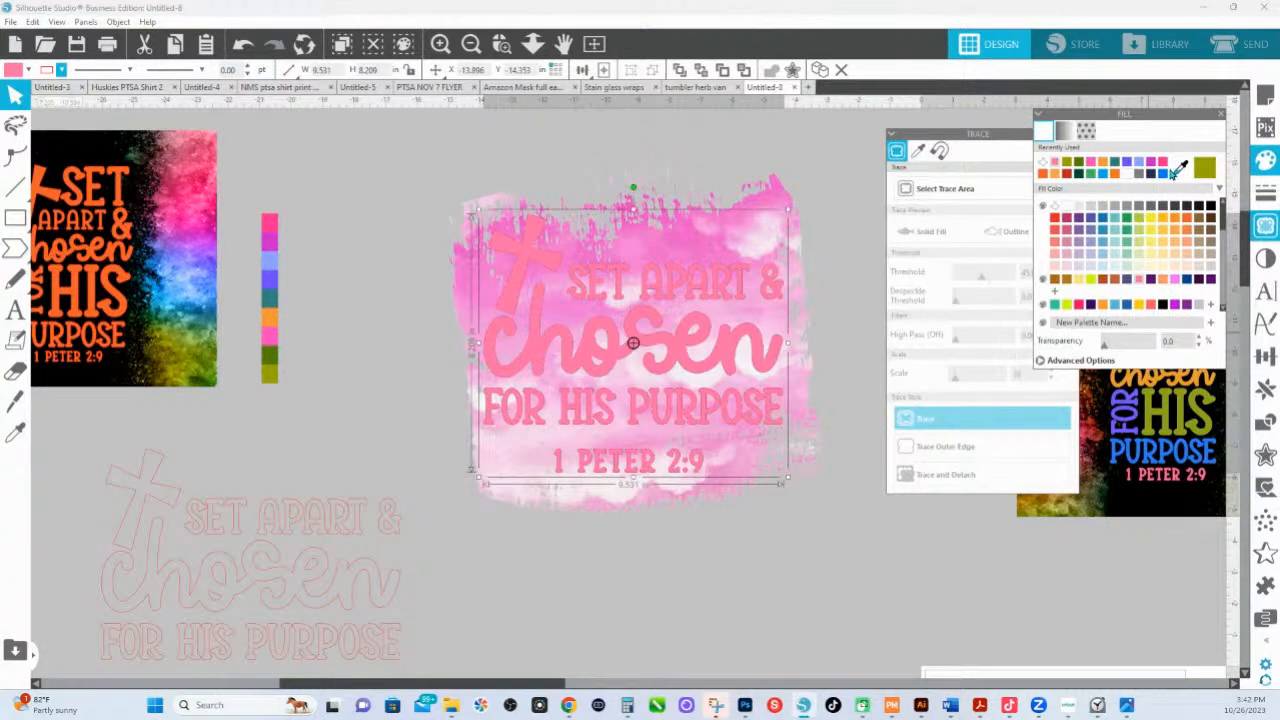
left_click(1181, 168)
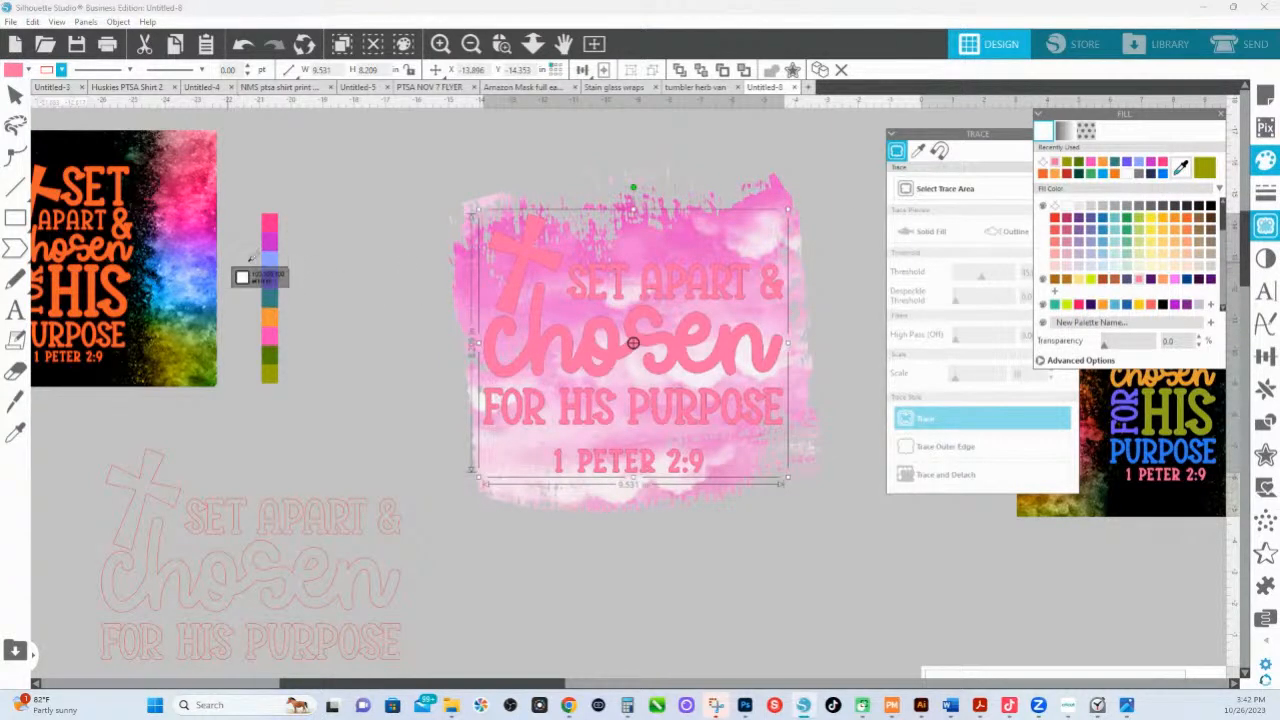
left_click(269, 259)
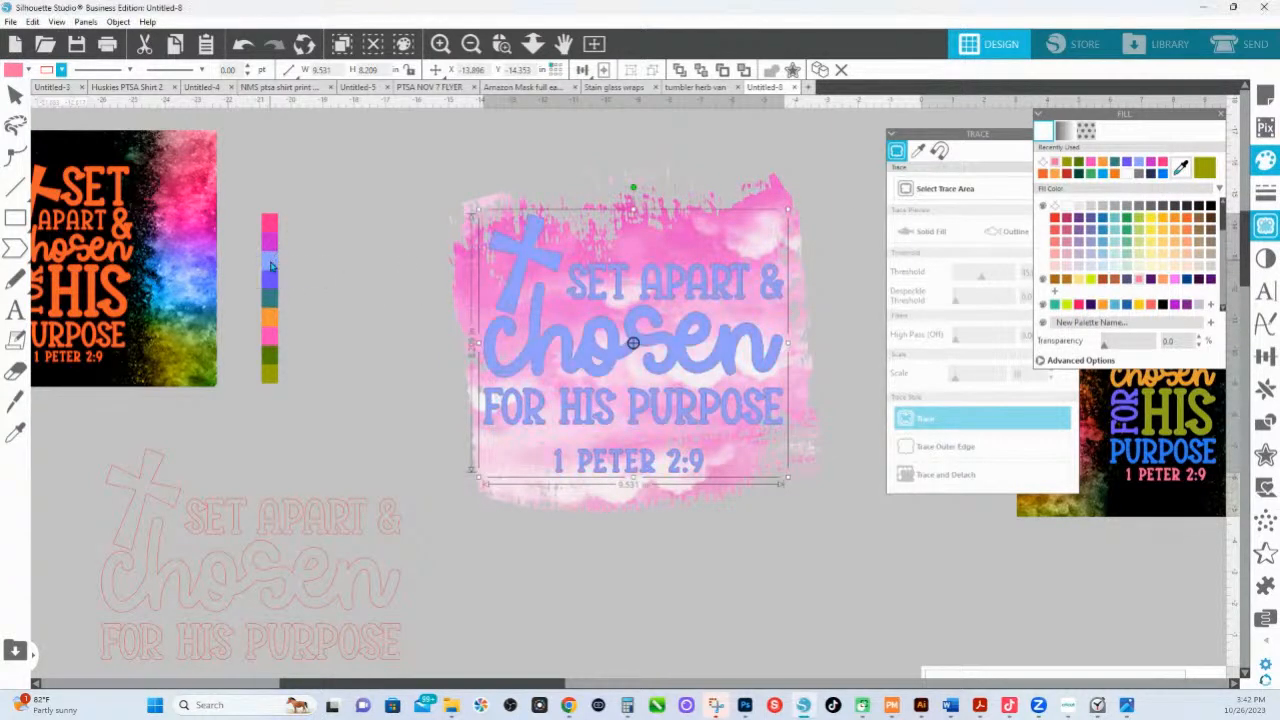
- Give the traced lettering a matching periwinkle blue outline with a line thickness of 1 pt
left_click(57, 70)
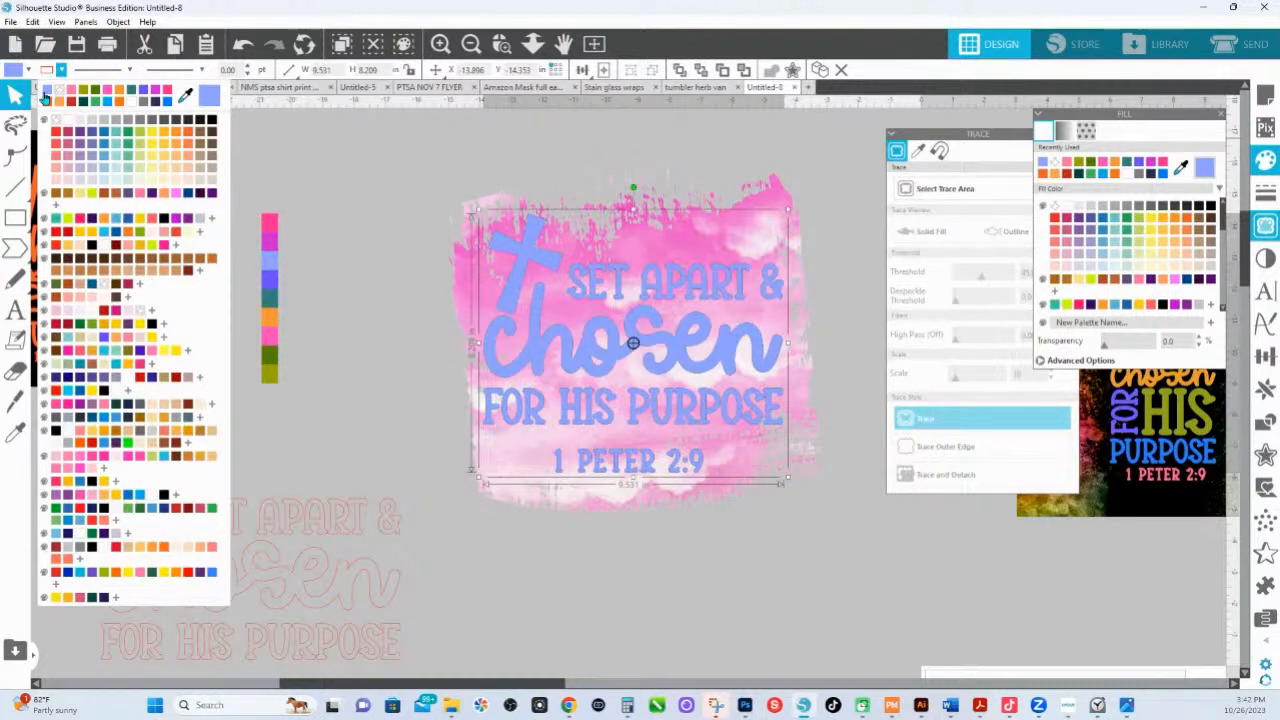
left_click(46, 93)
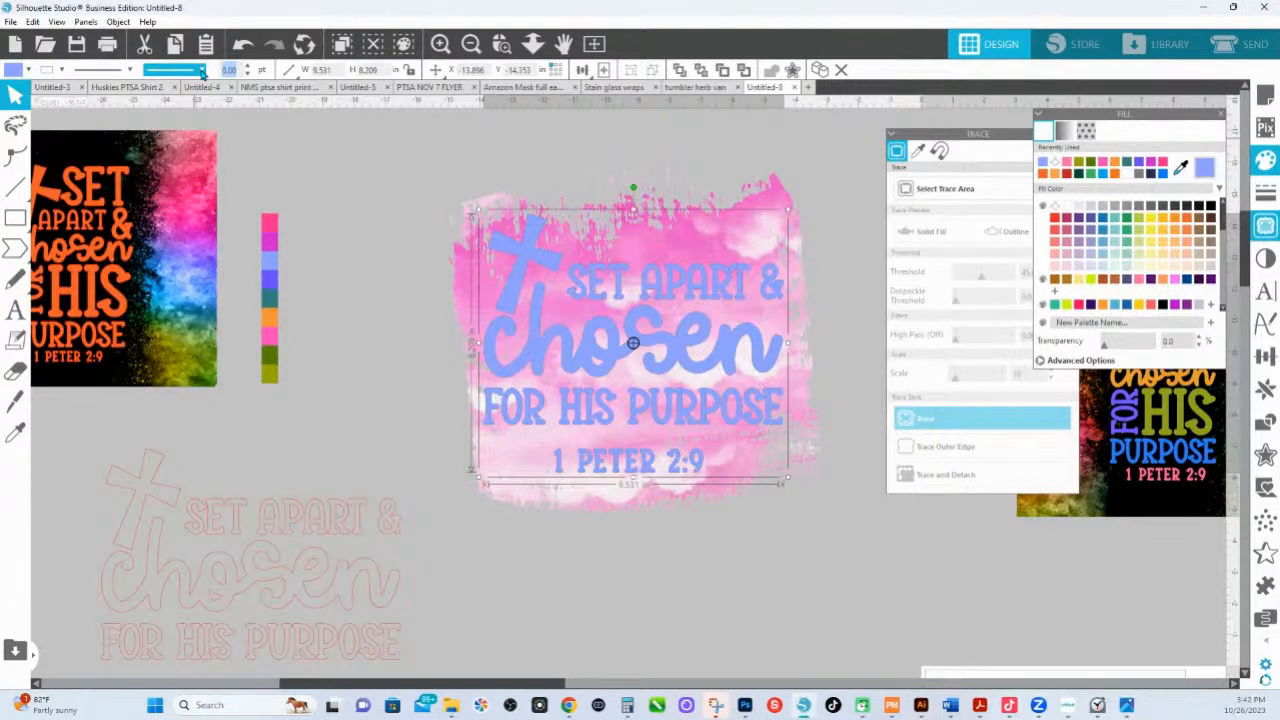
type("1")
left_click(537, 45)
left_click_drag(538, 149, 538, 107)
left_click_drag(542, 244, 680, 414)
key("ctrl+z")
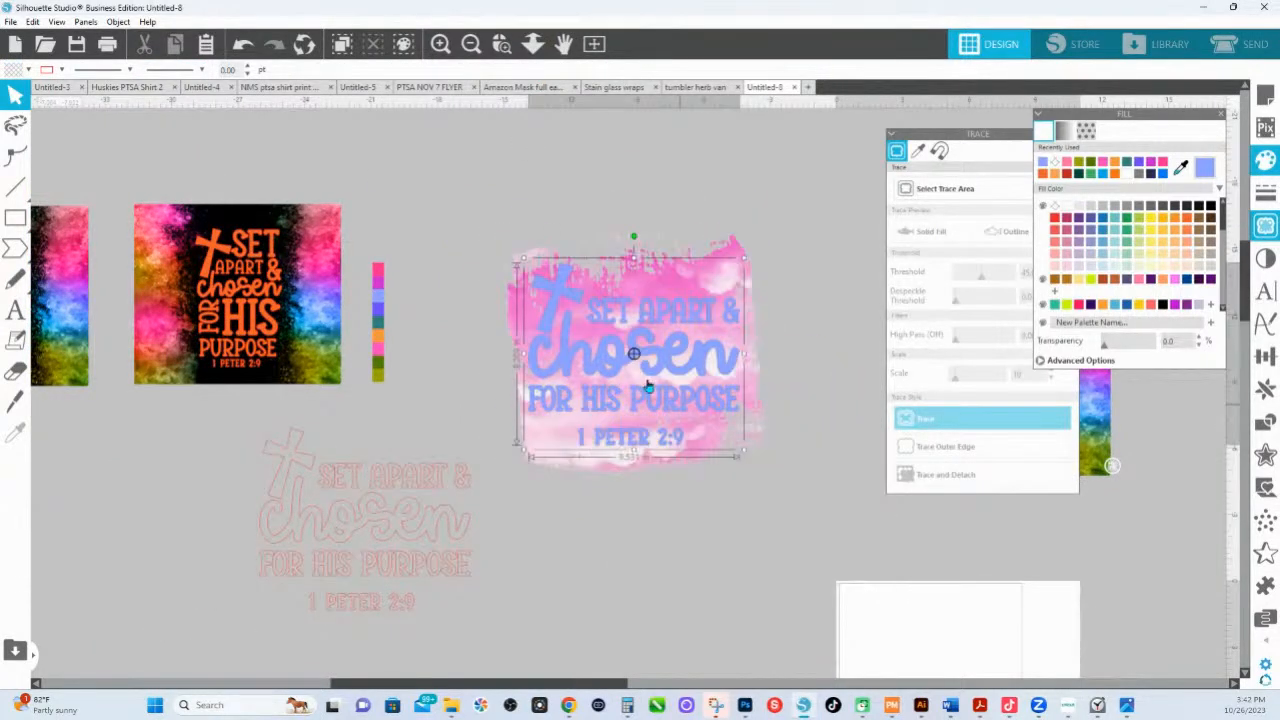
- Scale down the pink watercolor design together with the red outline lettering and move both onto the leftmost rainbow tumbler background
left_click_drag(521, 180, 672, 375)
key("i")
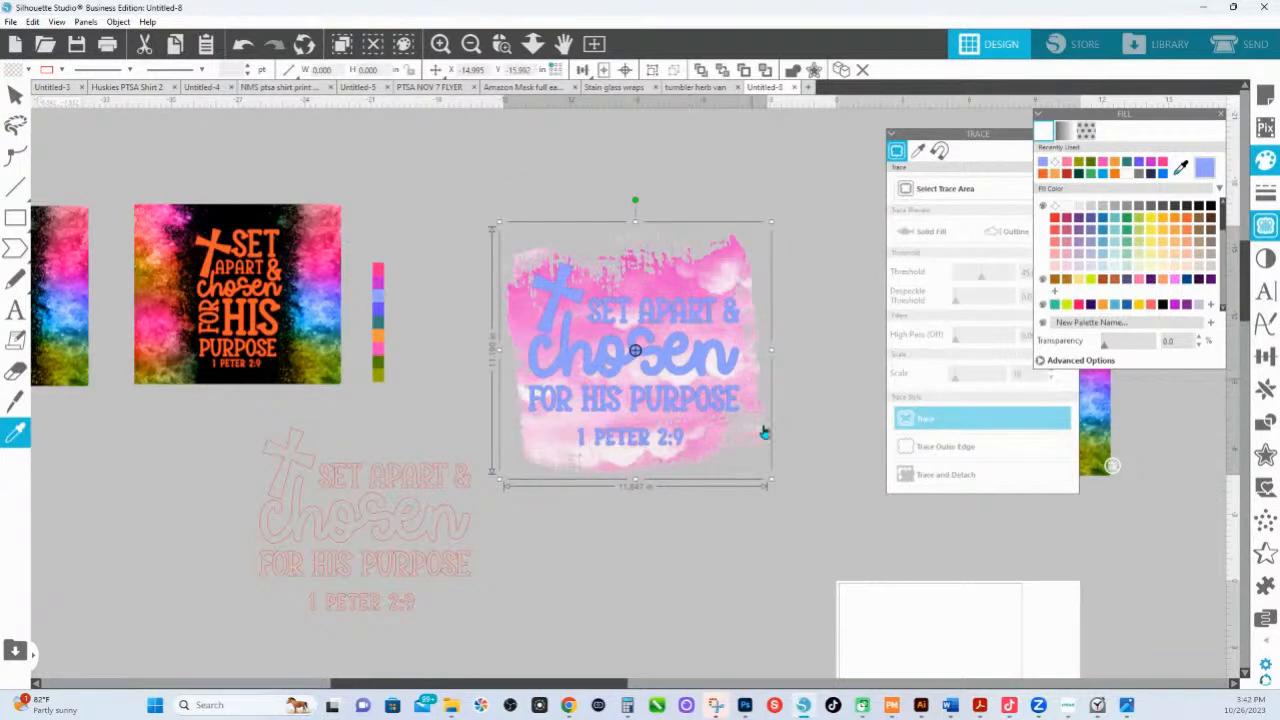
left_click_drag(711, 563, 436, 456)
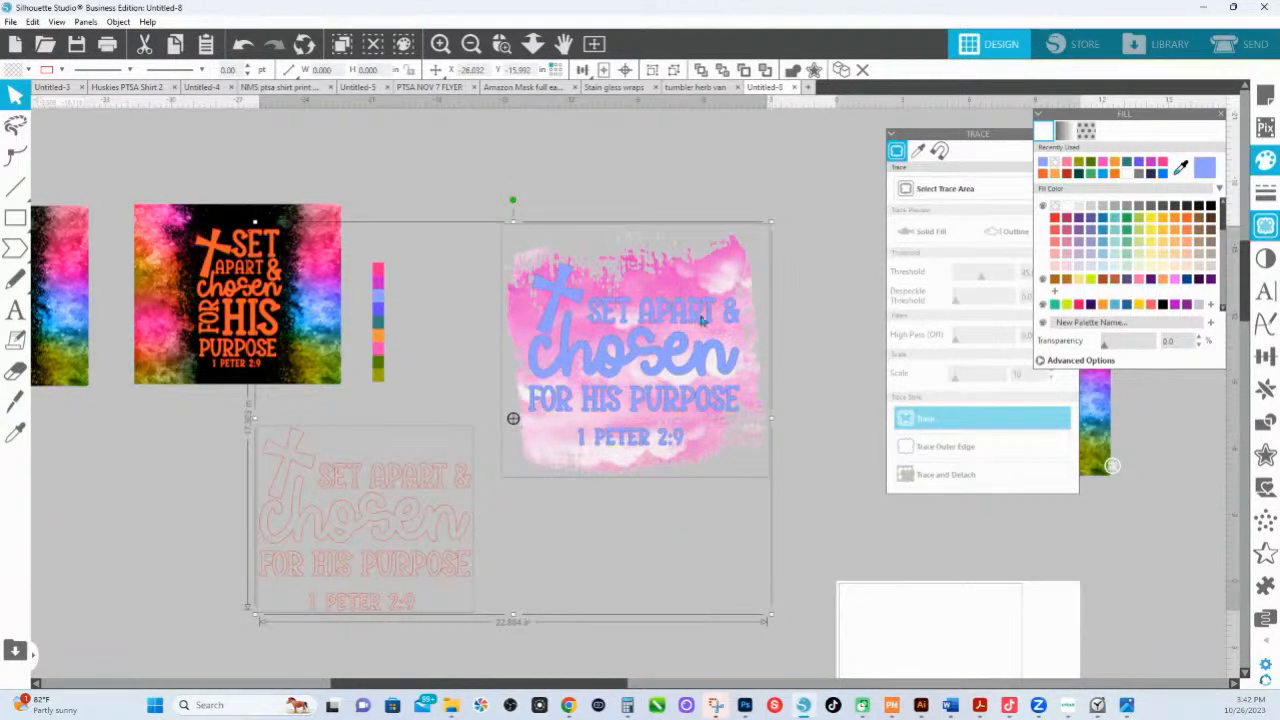
left_click_drag(770, 220, 740, 460)
left_click_drag(533, 487, 172, 147)
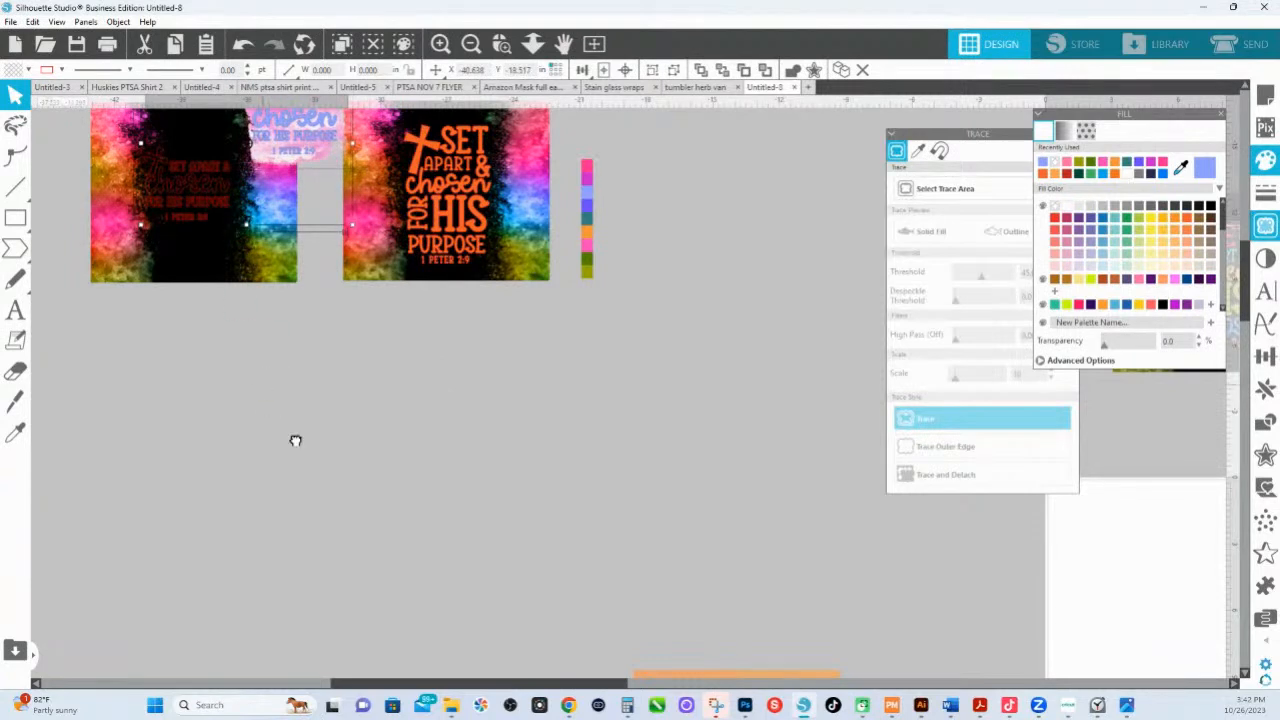
- Move the pink watercolor design off to the side of the leftmost rainbow background and center the outline lettering on its black area
left_click_drag(277, 411, 440, 556)
left_click(434, 523)
left_click(377, 364)
left_click_drag(377, 364, 415, 542)
left_click_drag(457, 621, 457, 621)
left_click_drag(462, 260, 128, 373)
left_click_drag(440, 620, 348, 330)
left_click(348, 330)
left_click(1204, 168)
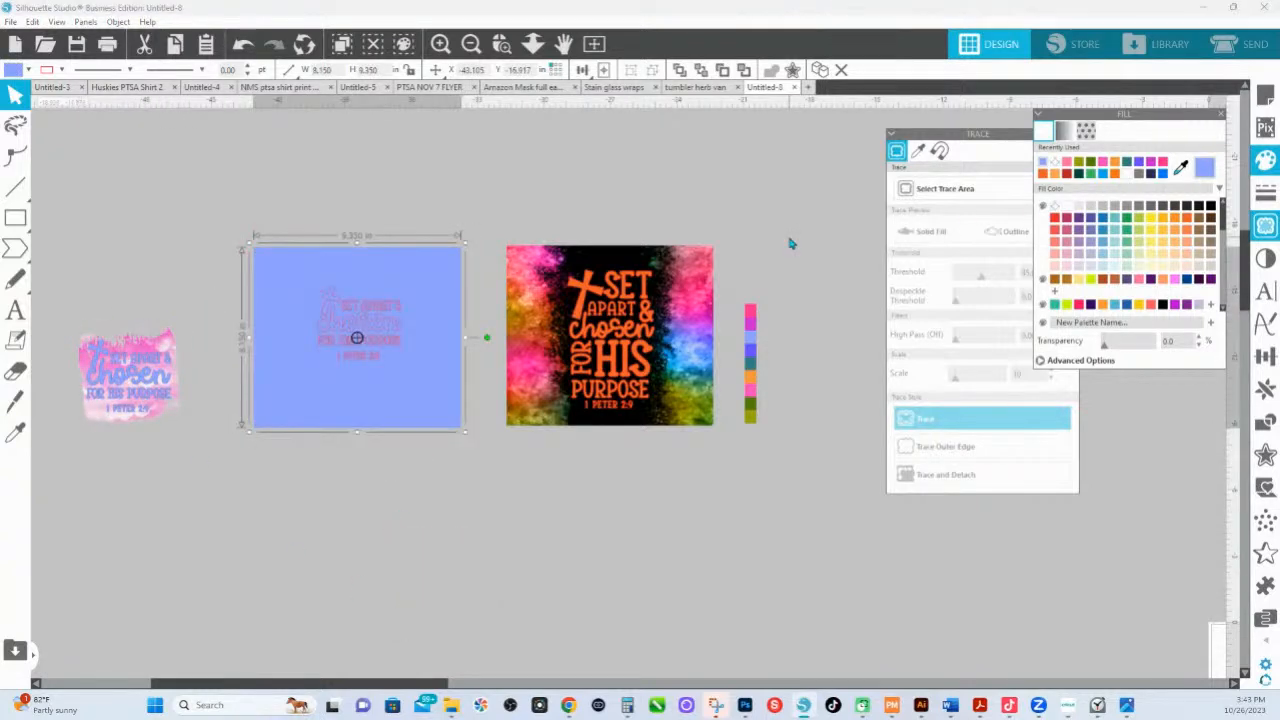
key("ctrl+z")
- Fill the outline lettering on the leftmost background periwinkle blue without an outline, and enlarge it to about 4.53 in wide, centered
left_click(360, 331)
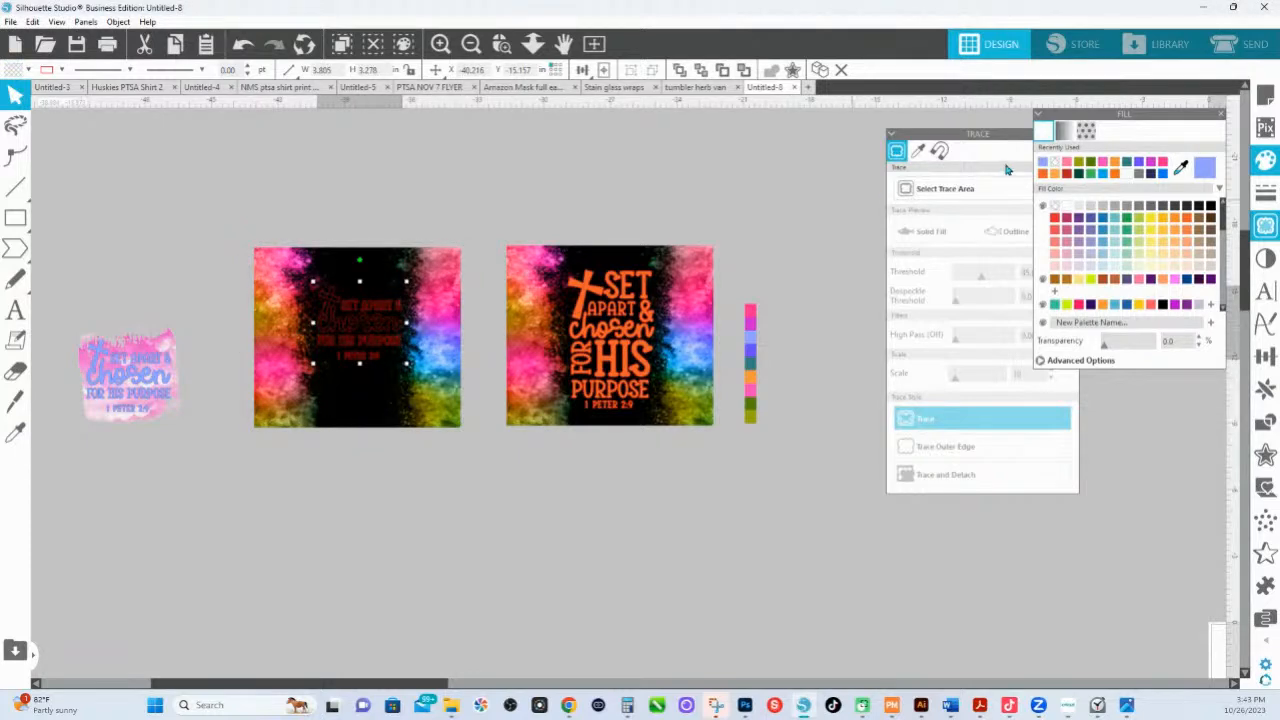
left_click(1204, 168)
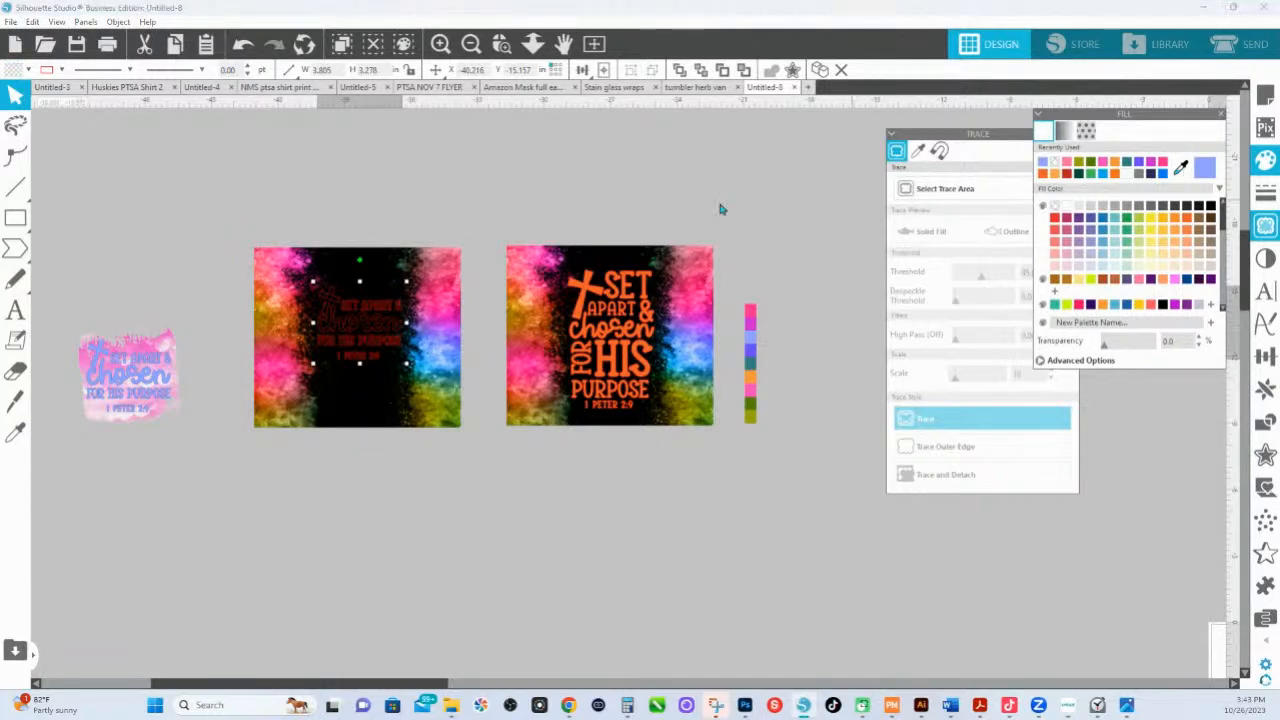
left_click(61, 70)
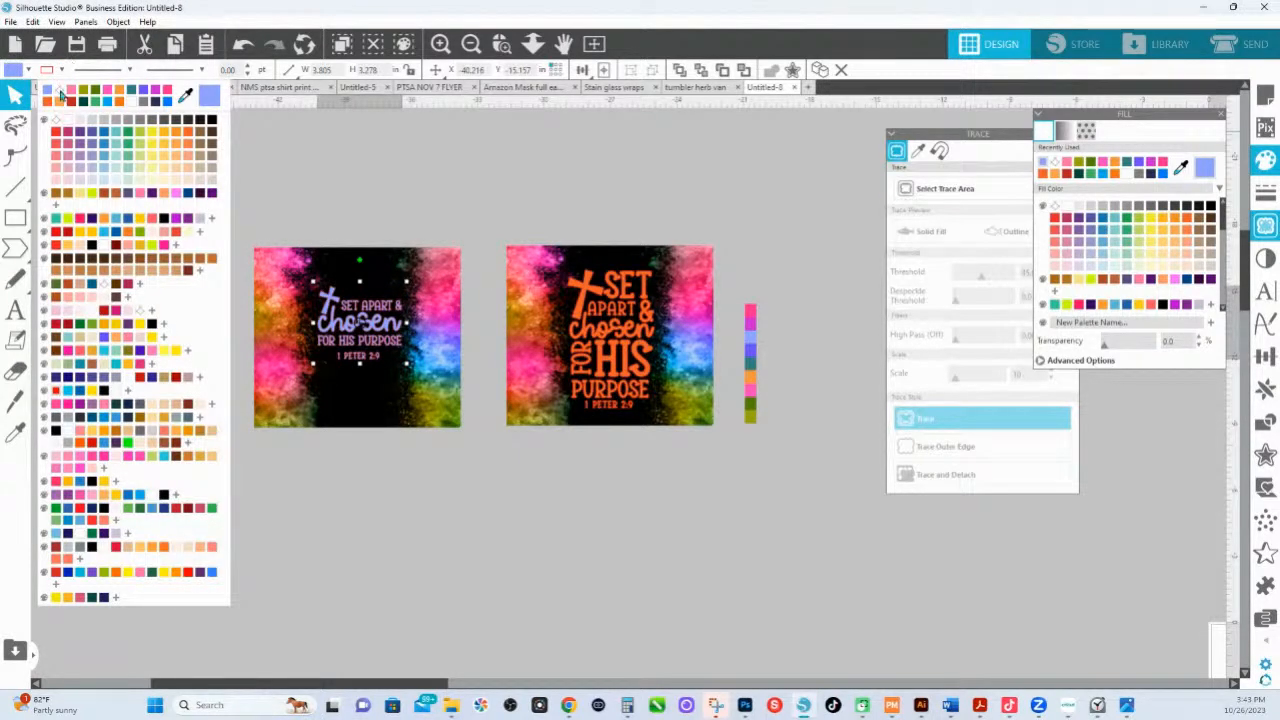
left_click(56, 120)
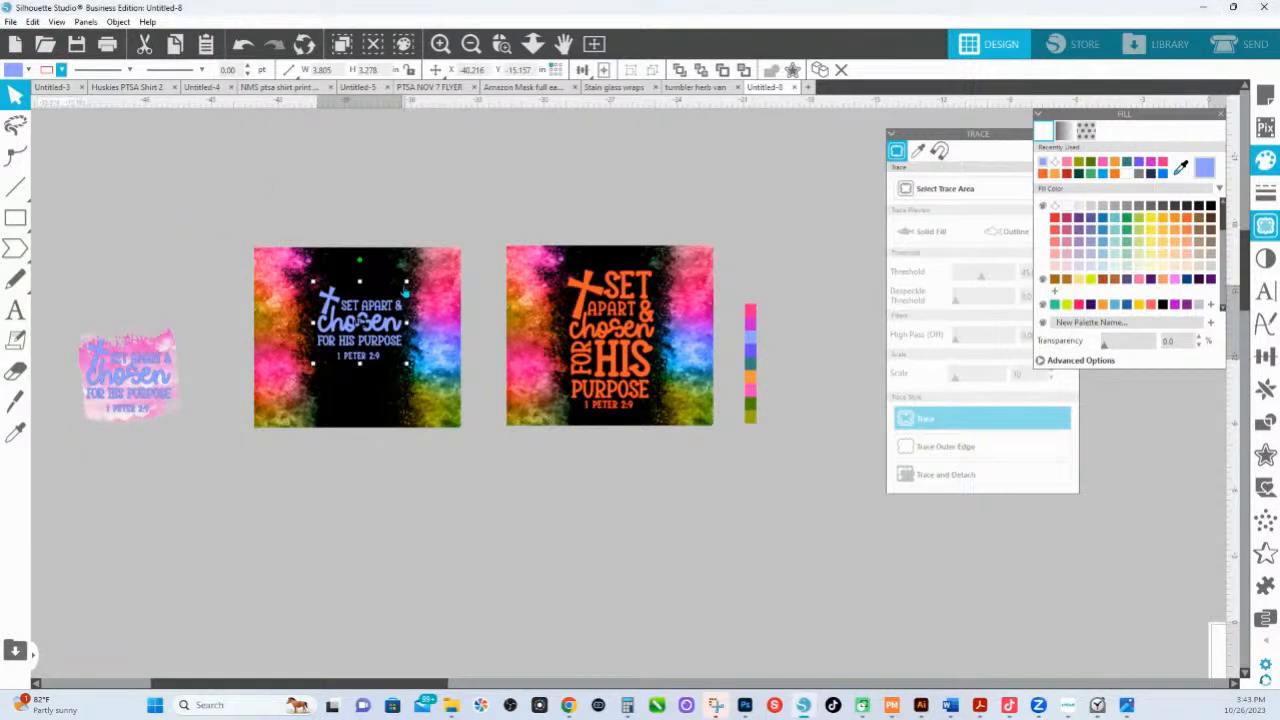
left_click_drag(407, 283, 414, 273)
left_click_drag(359, 320, 358, 332)
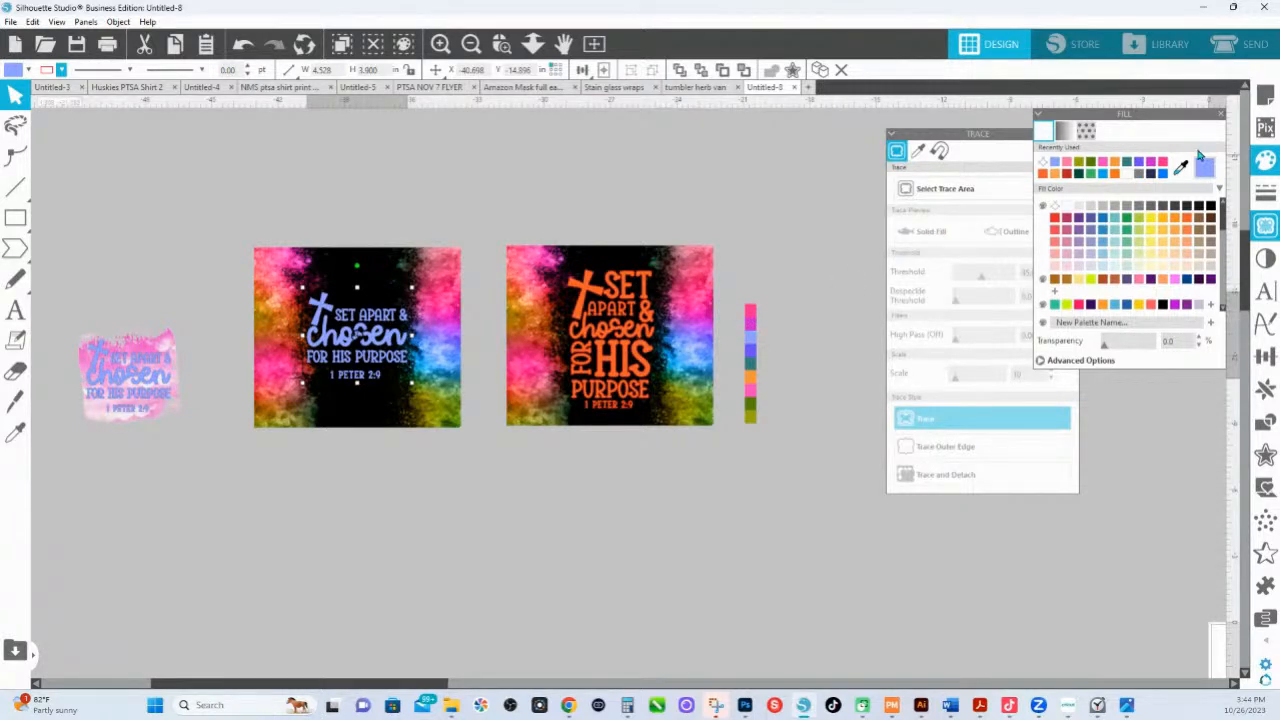
- Try magenta and blue fills on the enlarged lettering, and settle on light orange
left_click(1162, 162)
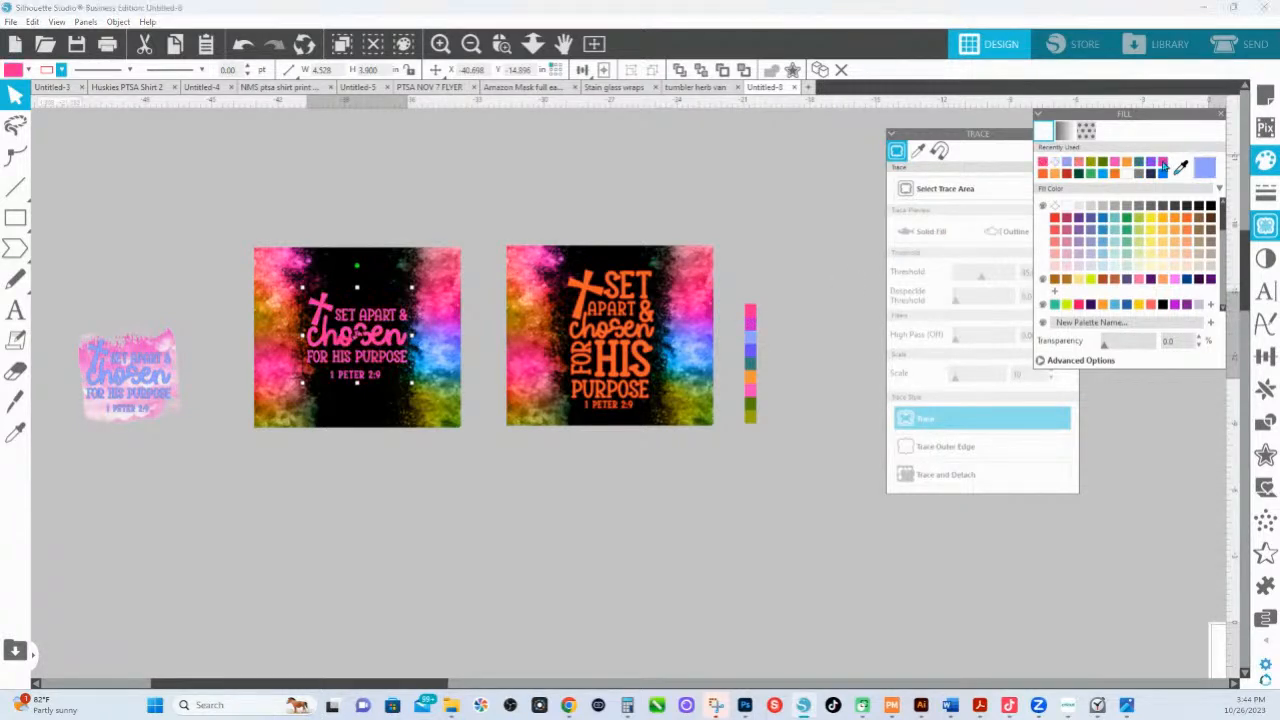
left_click(1104, 175)
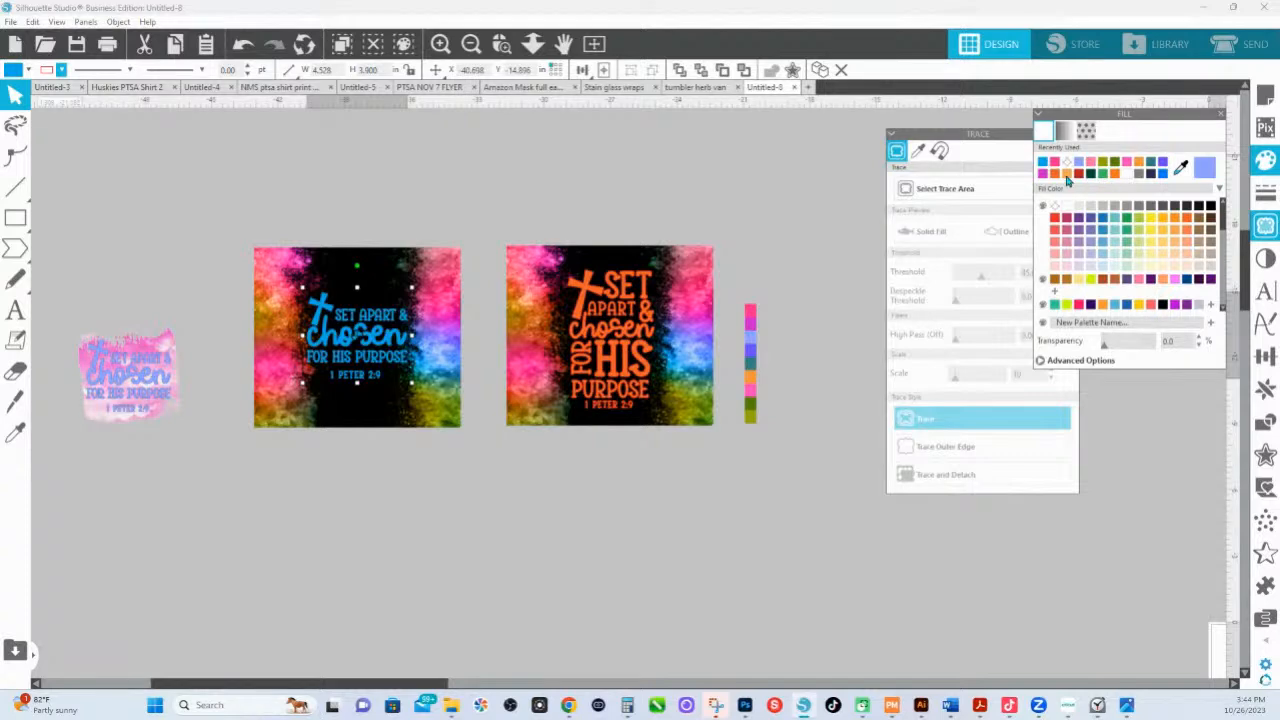
left_click(1066, 176)
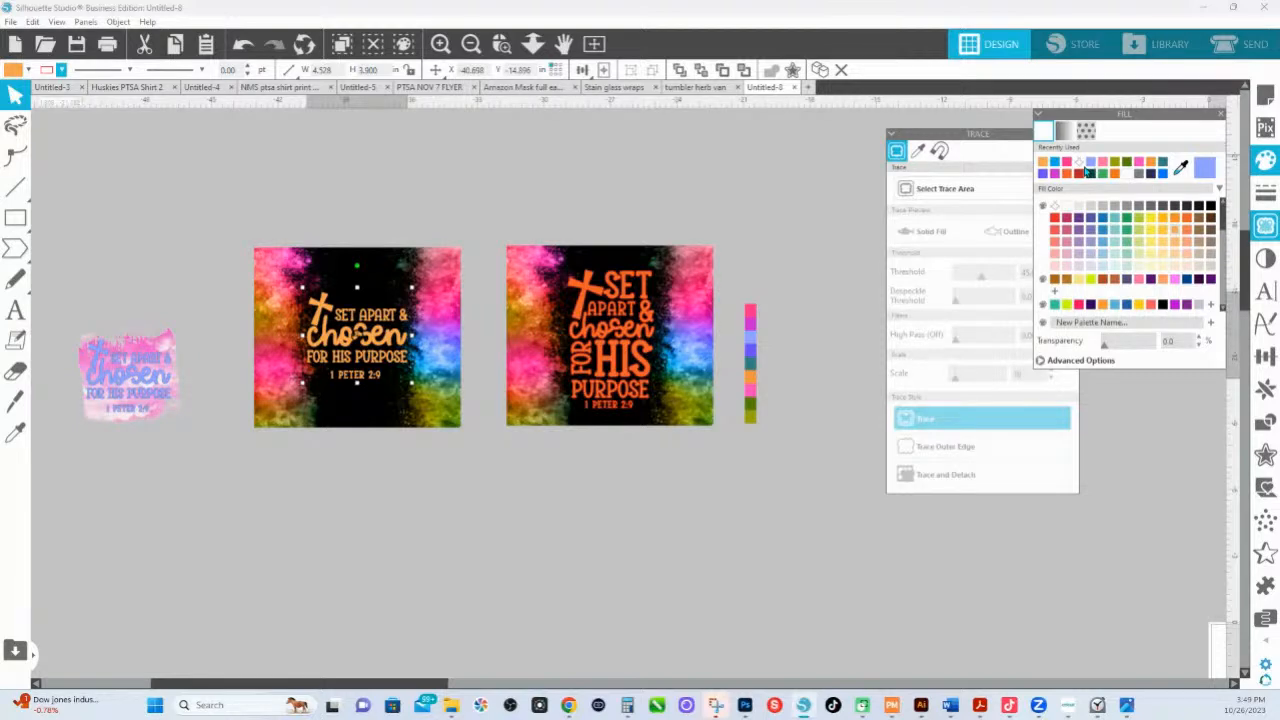
- In the stacked design, fill the cross with hot pink and the word "chosen" with light orange from the swatch column
left_click(501, 43)
left_click_drag(532, 243, 706, 481)
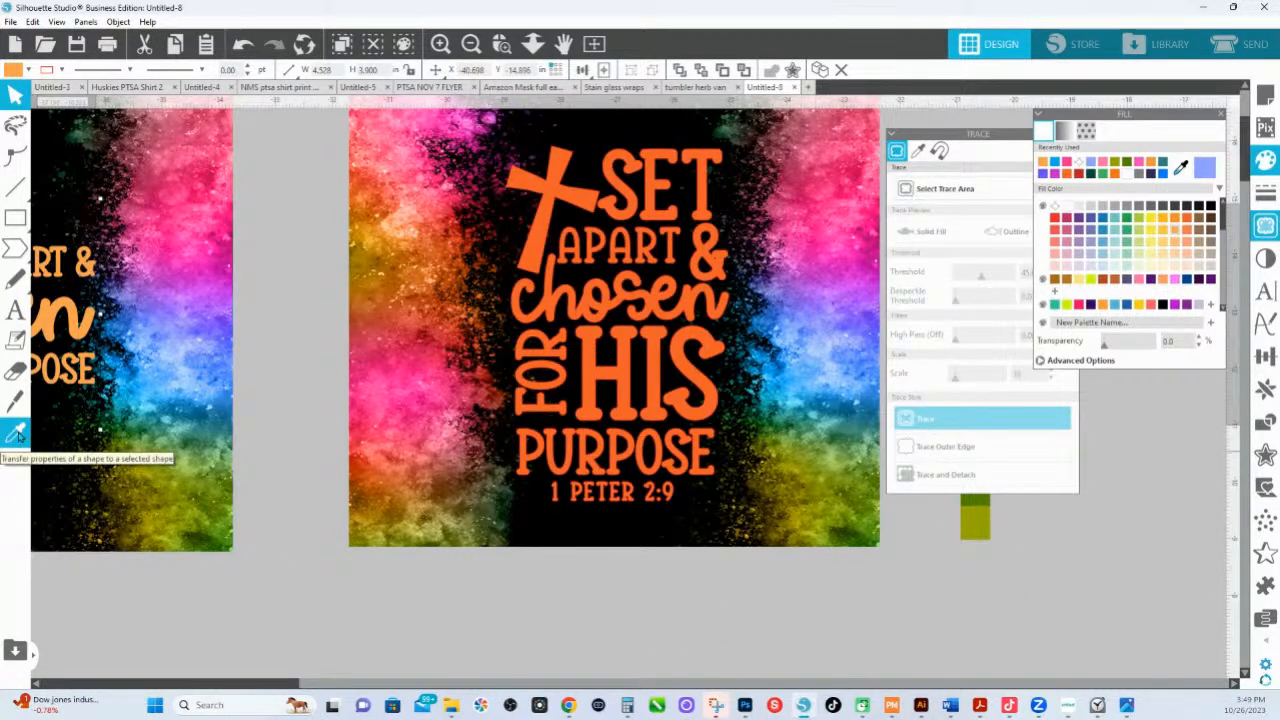
mouse_move(943, 134)
left_mouse_down()
mouse_move(974, 175)
mouse_move(901, 427)
left_mouse_up()
left_click(1030, 430)
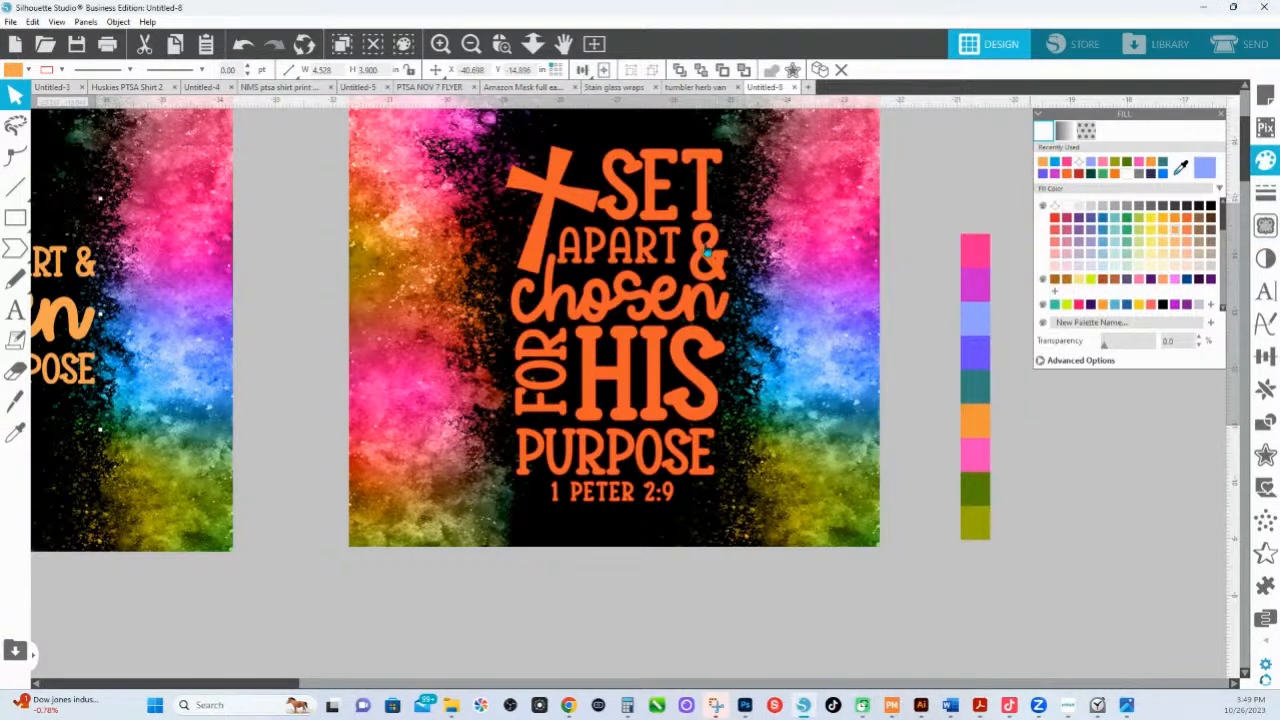
left_click(550, 182)
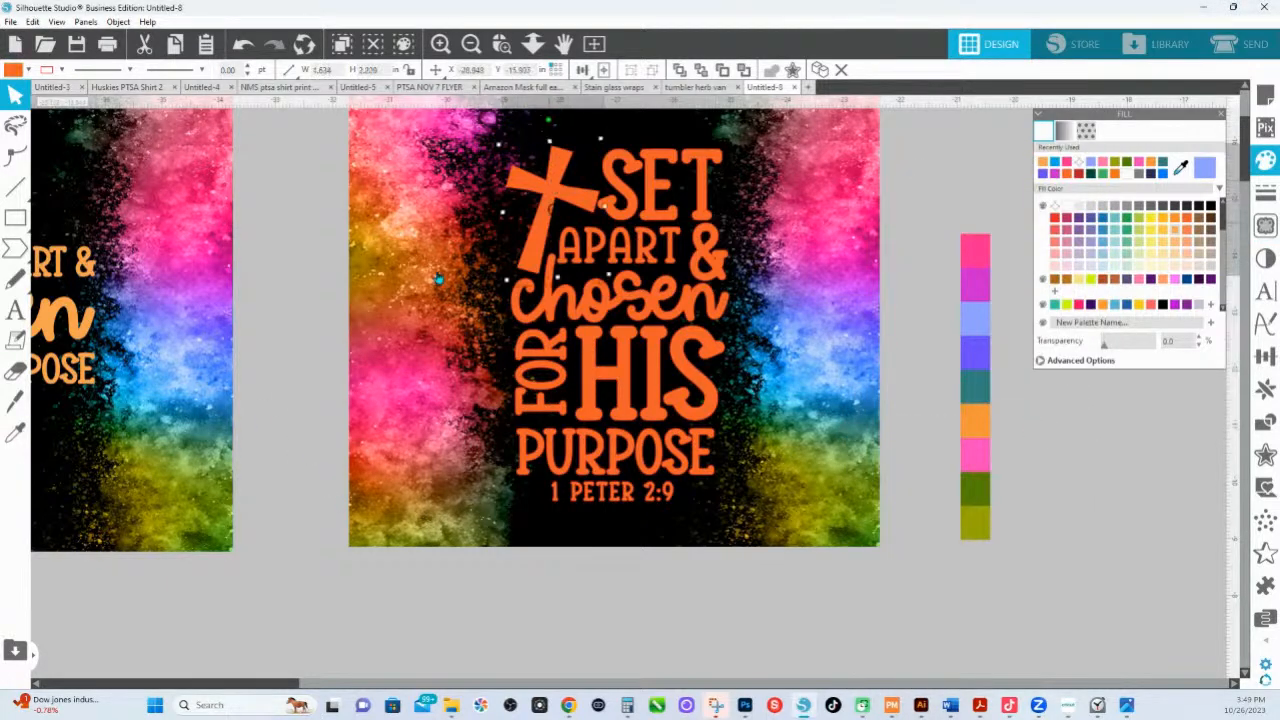
left_click(975, 252)
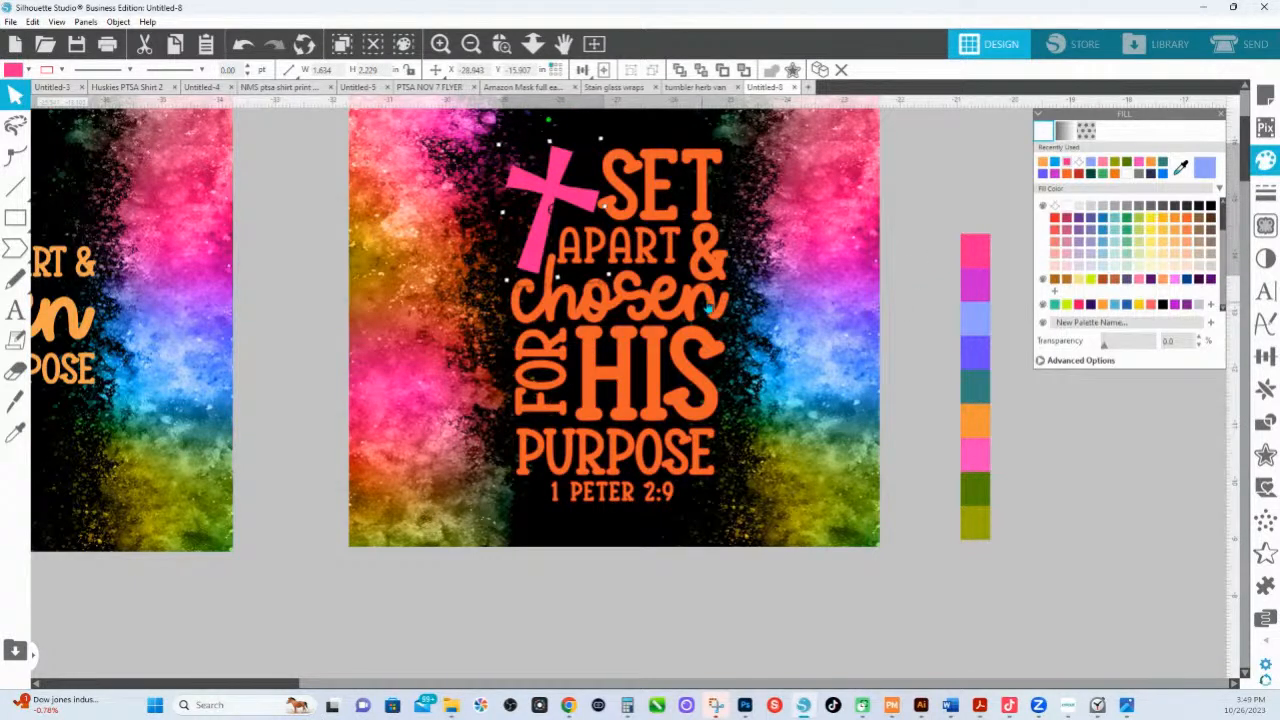
left_click(710, 305)
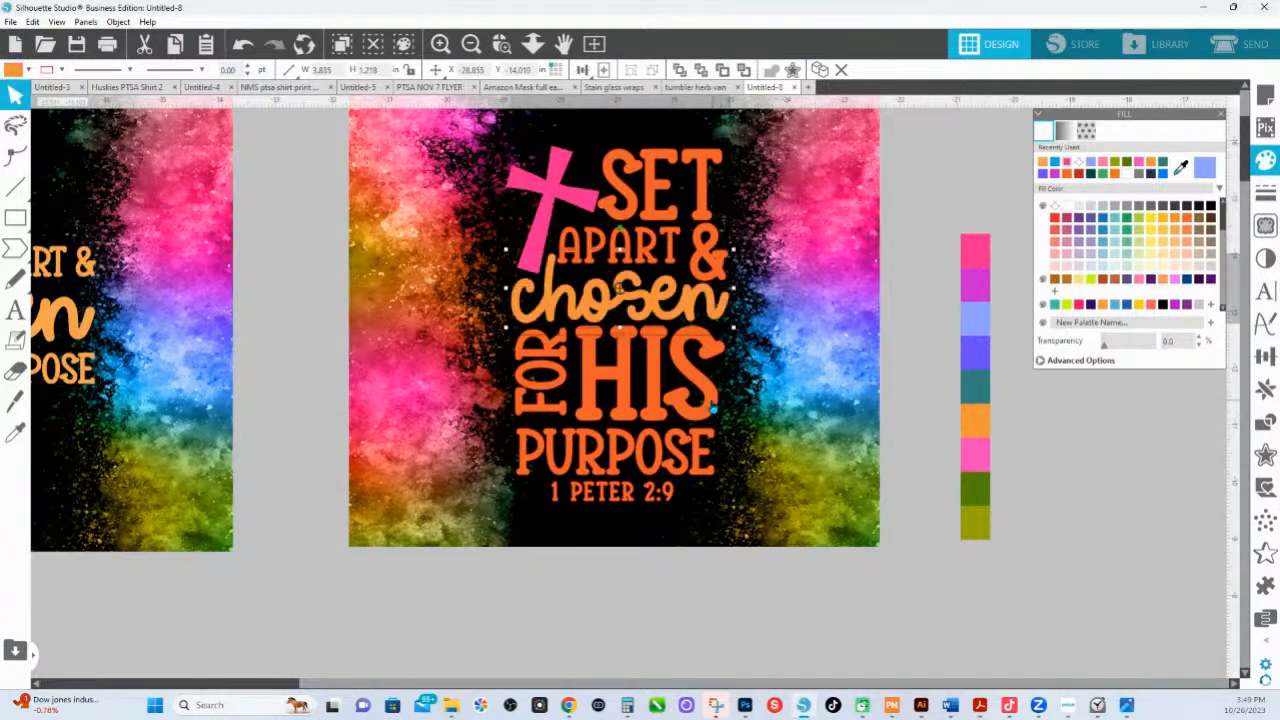
- Fill the word "HIS" with dark green and the vertical word "FOR" with blue-violet from the swatch column
left_click(713, 408)
left_click(982, 482)
left_click(546, 387)
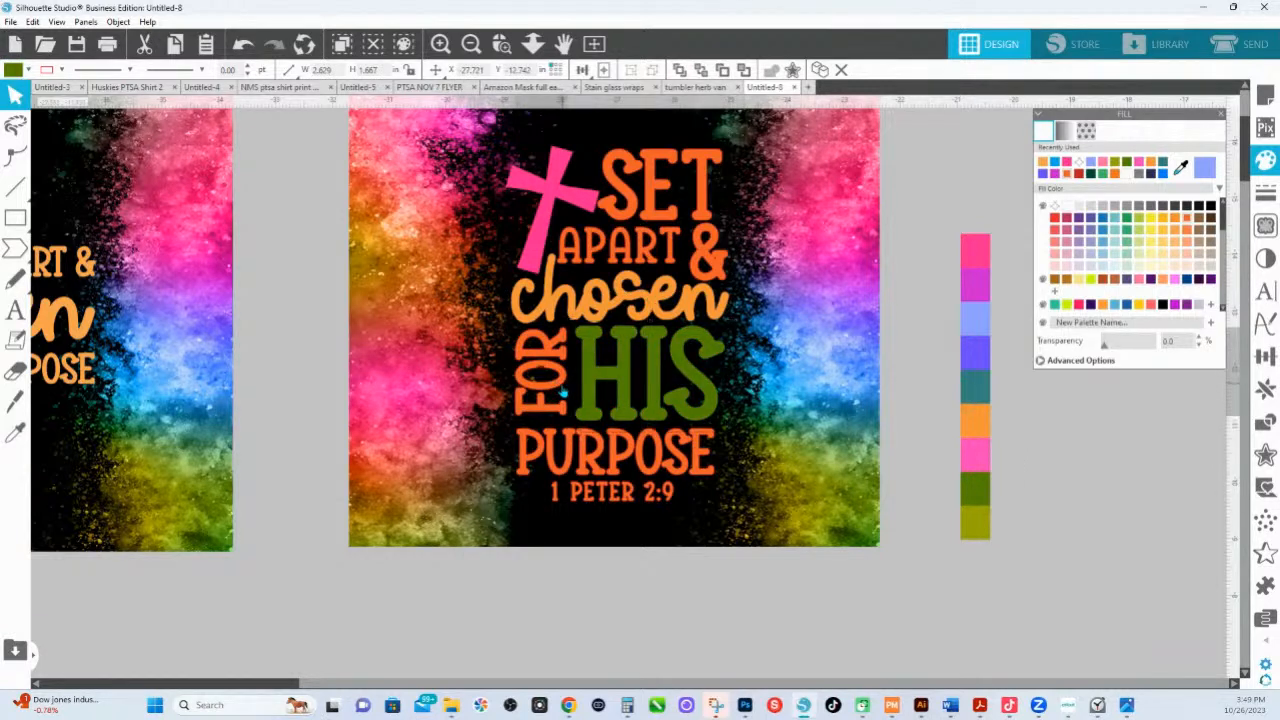
left_click(977, 345)
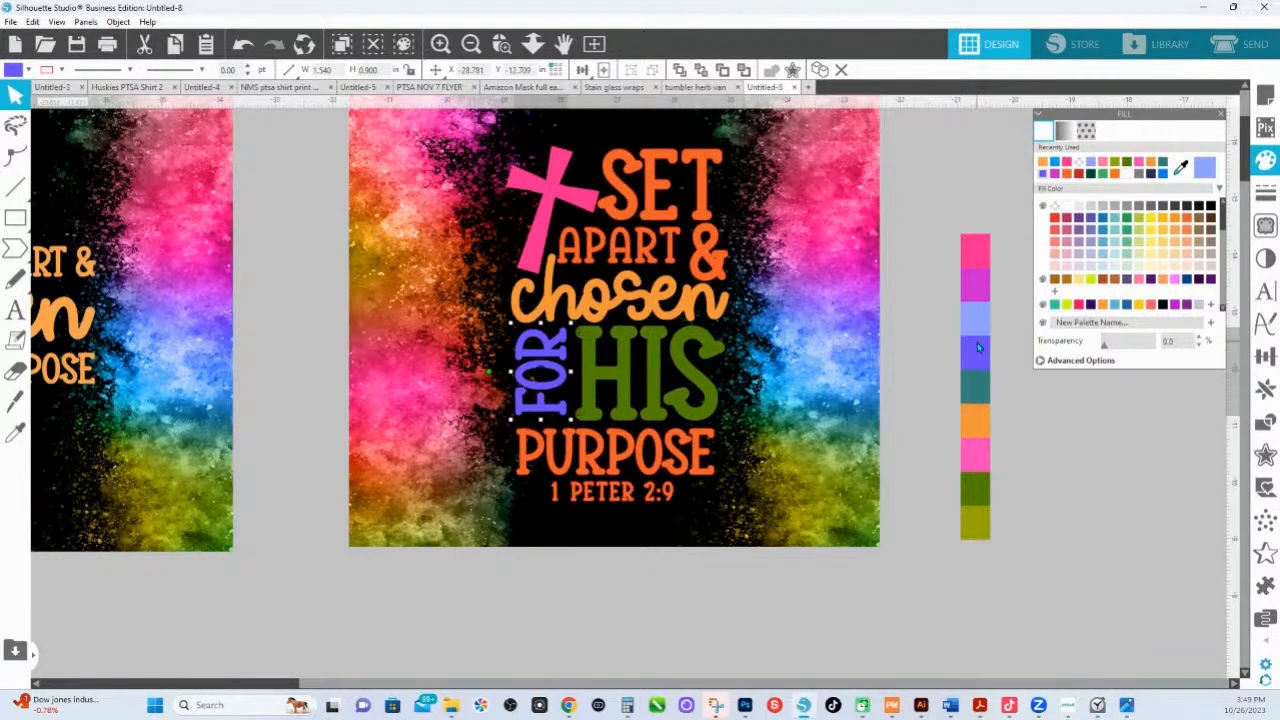
- Fill the word "SET" with the magenta-purple sampled from the swatch column and make its outline transparent
left_click(614, 190)
left_click(1182, 168)
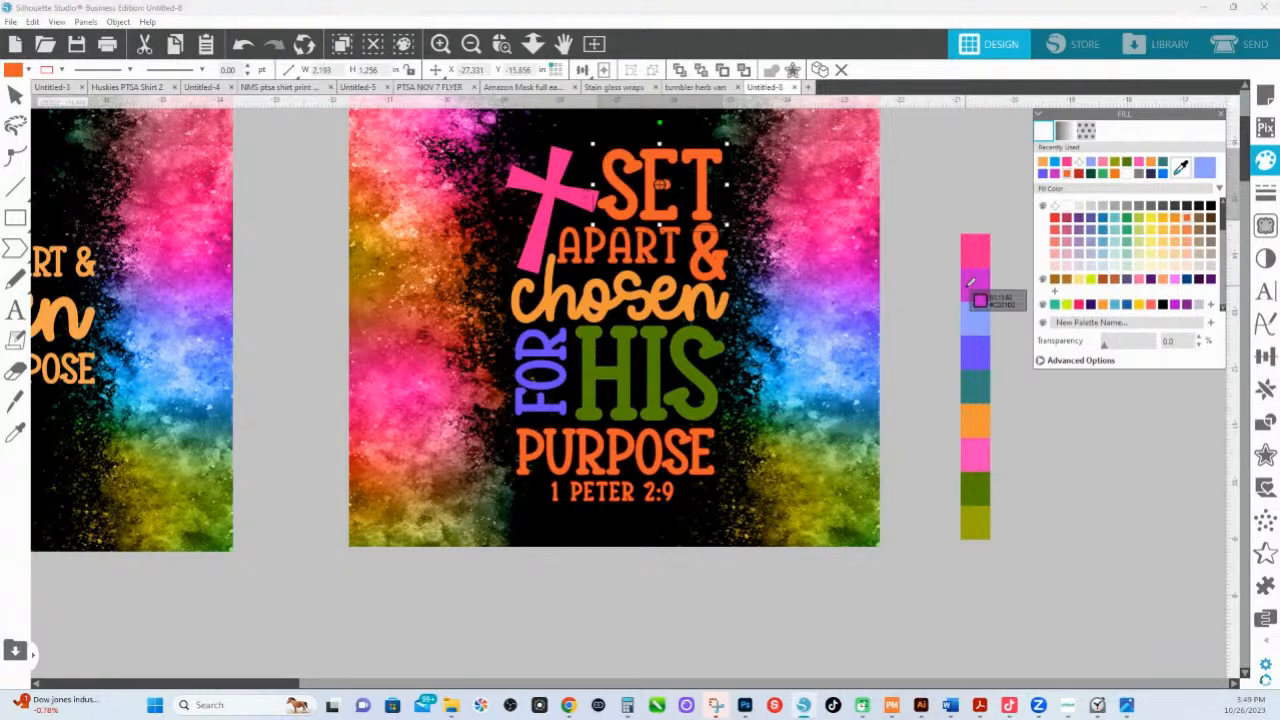
left_click(978, 290)
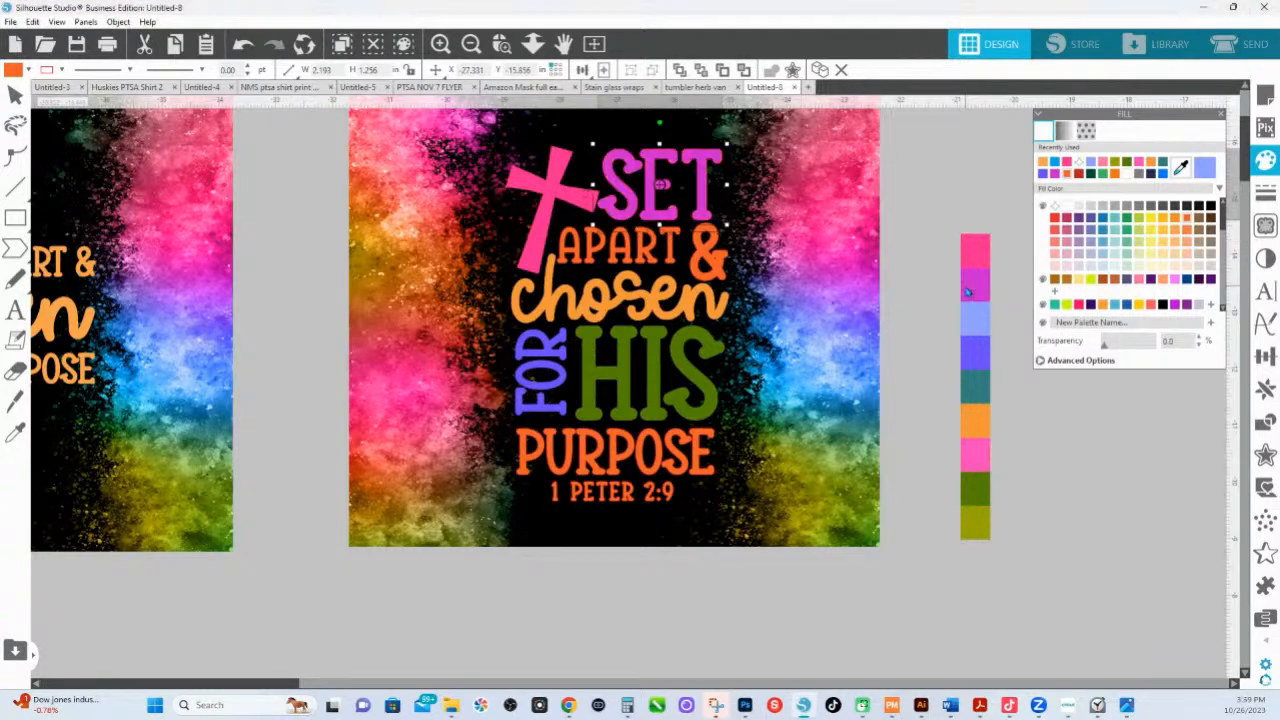
left_click(61, 69)
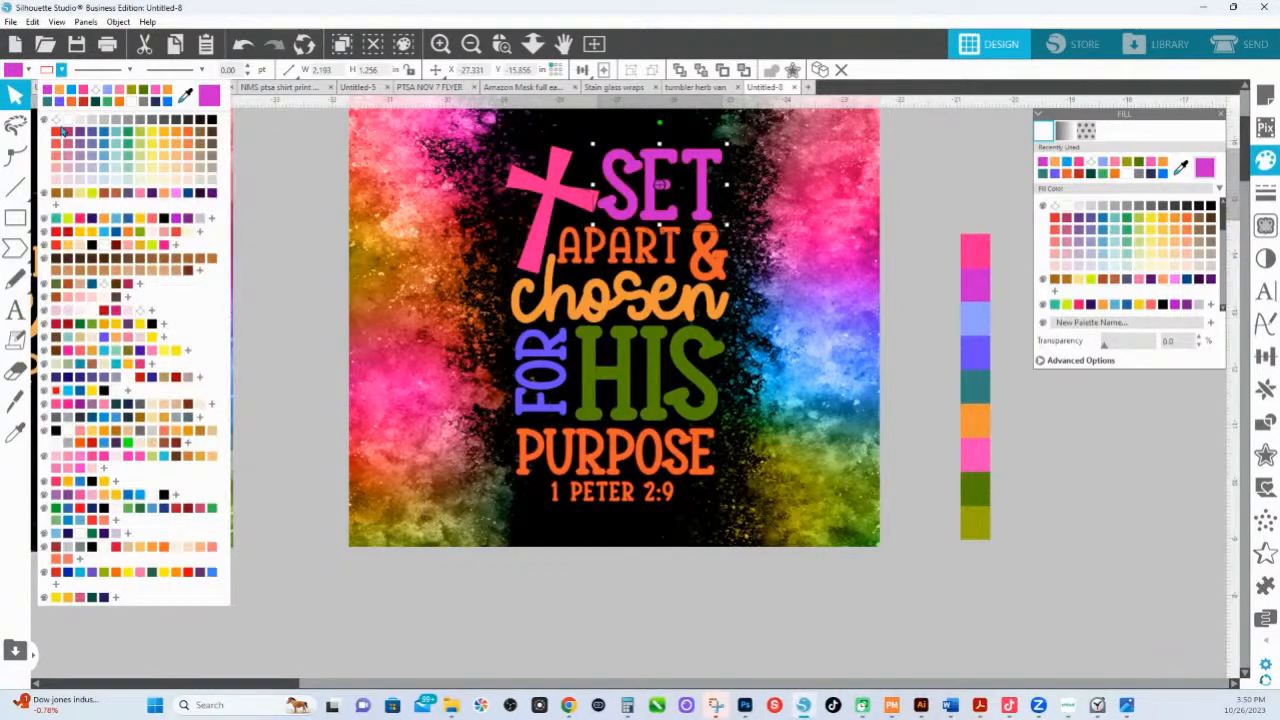
left_click(58, 124)
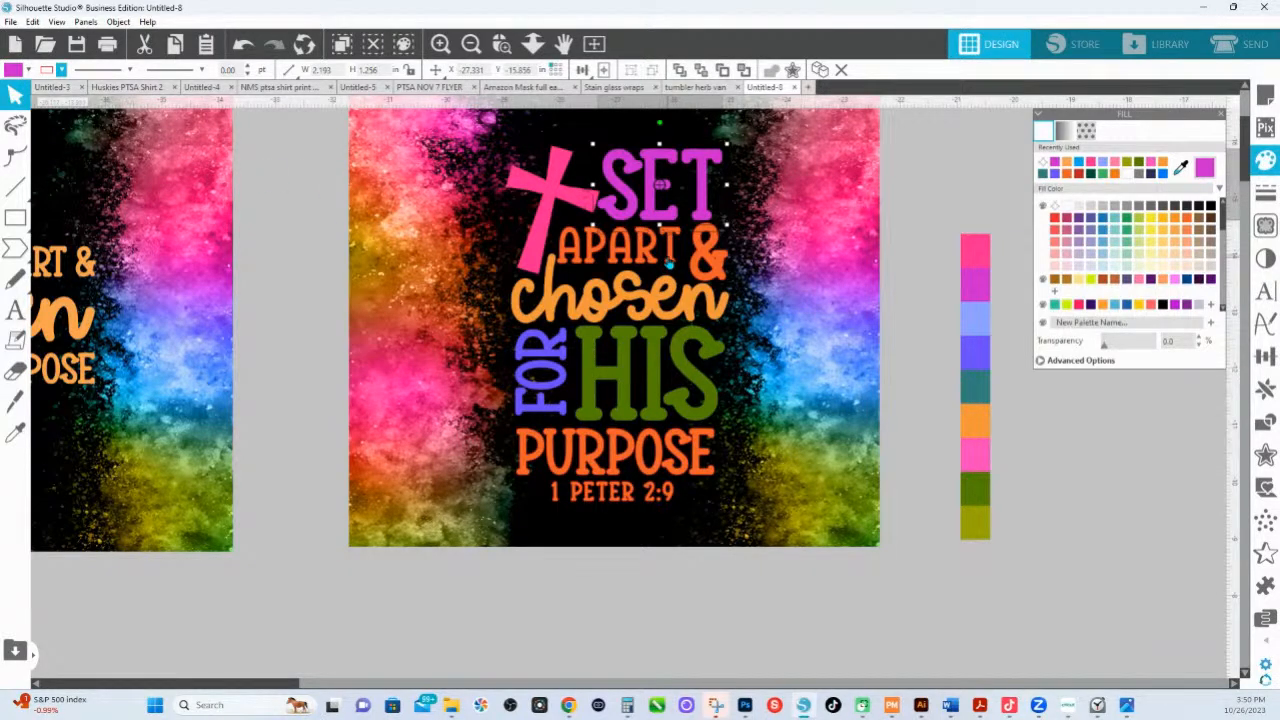
- Fill the word "APART" with teal and the ampersand with periwinkle blue from the swatch column
left_click(668, 262)
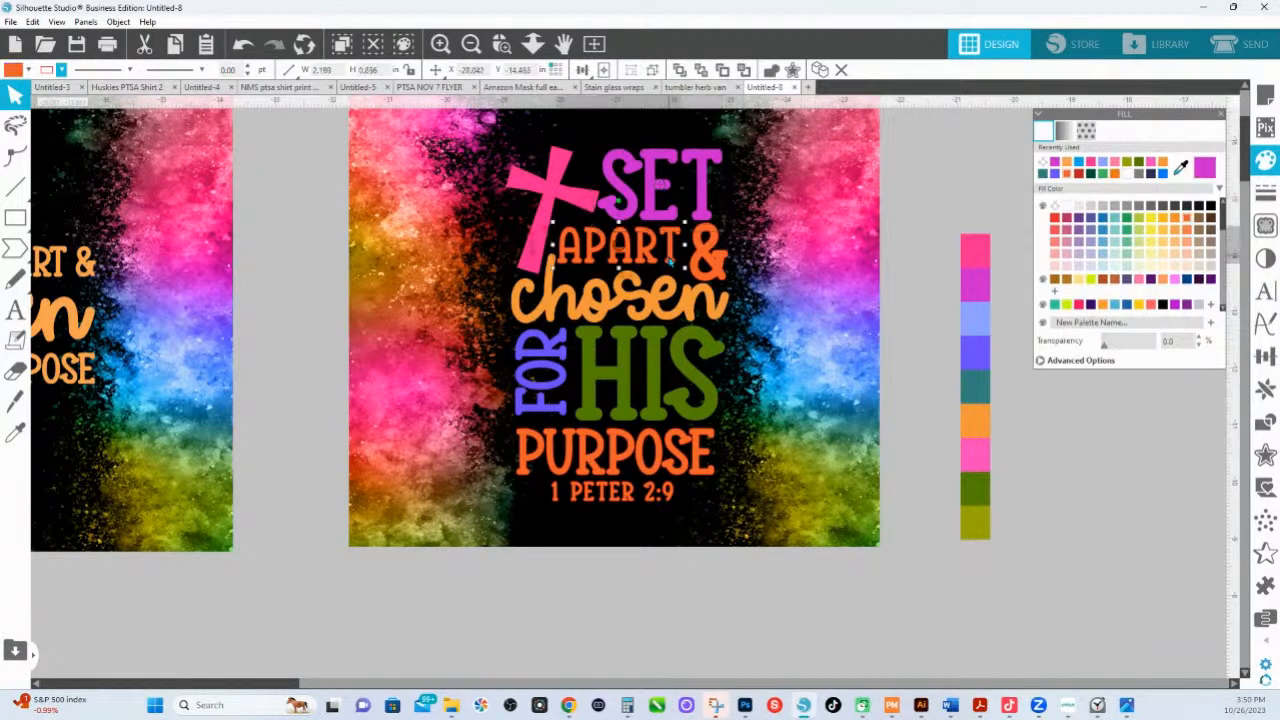
left_click(977, 397)
left_click(707, 257)
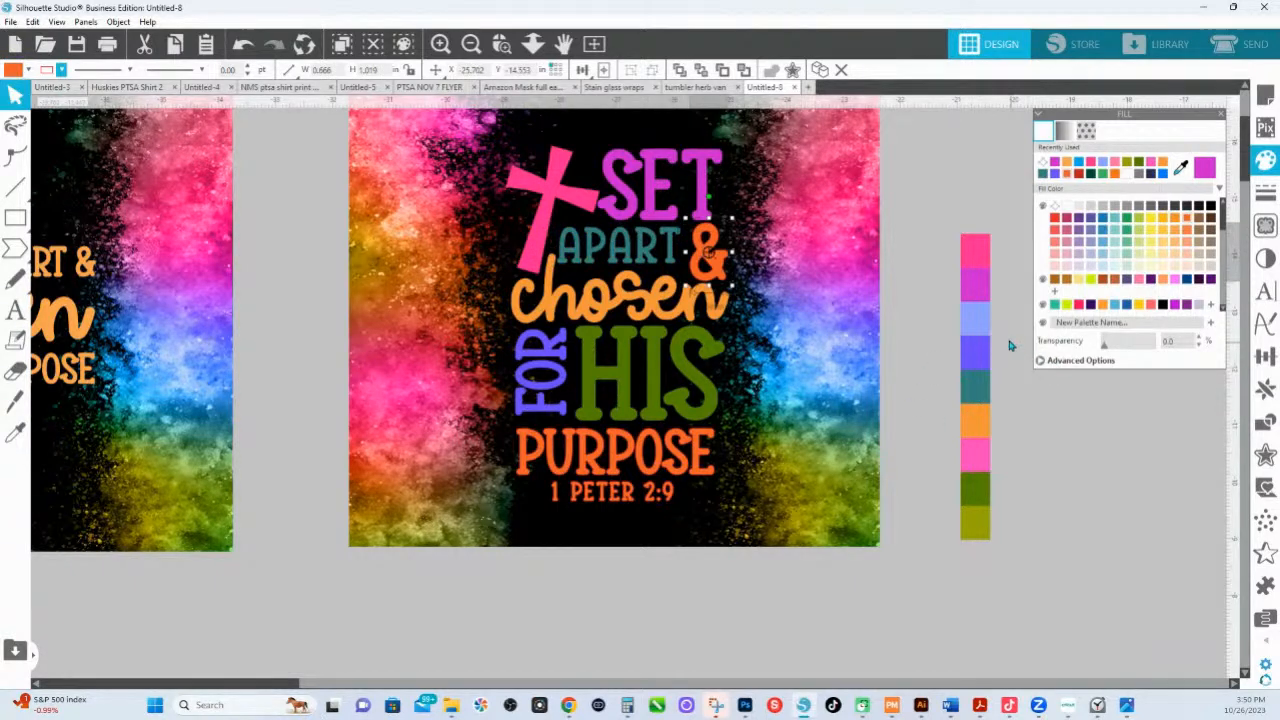
left_click(970, 322)
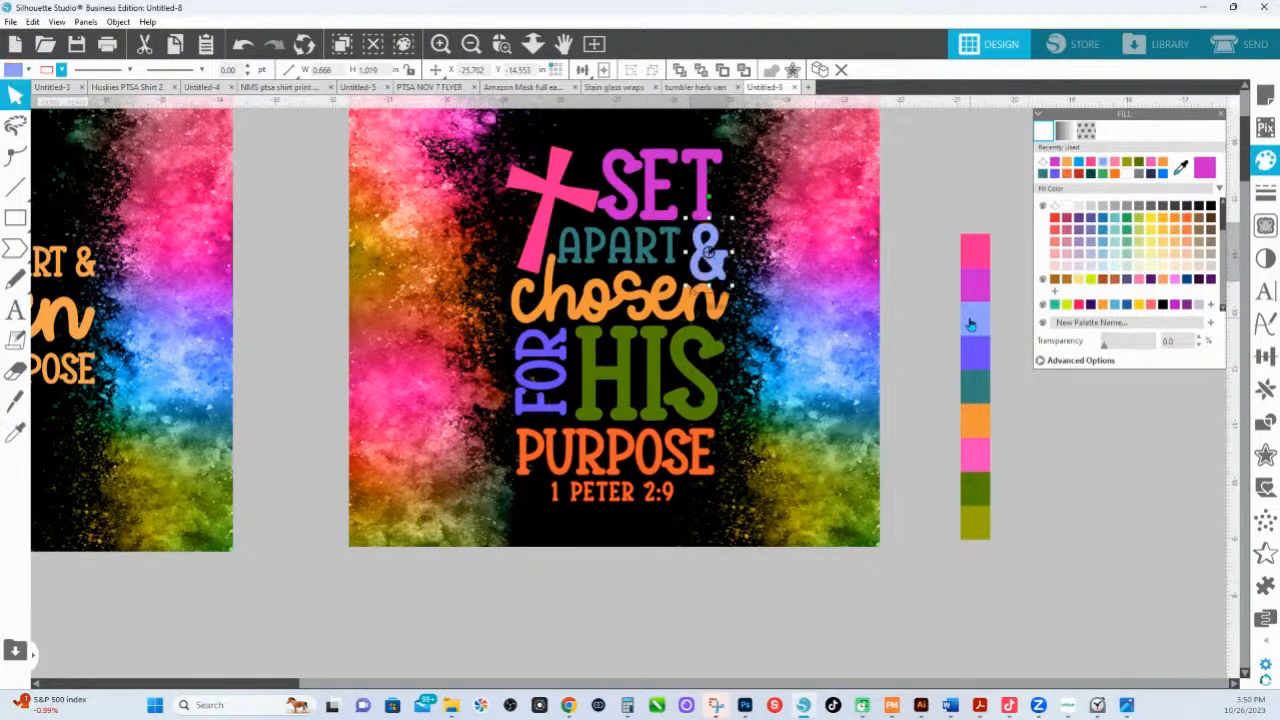
- Fill the word "PURPOSE" with the hot pink sampled from the swatch column and make its outline transparent
left_click(630, 455)
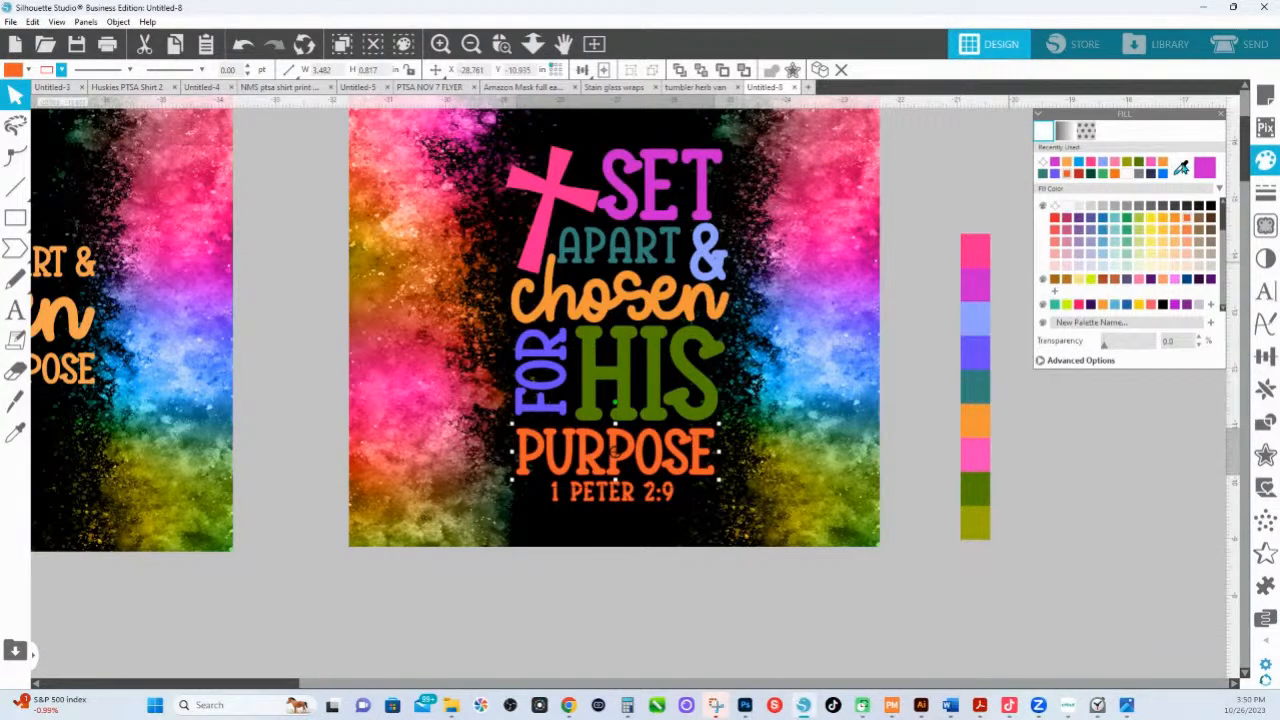
left_click(1181, 168)
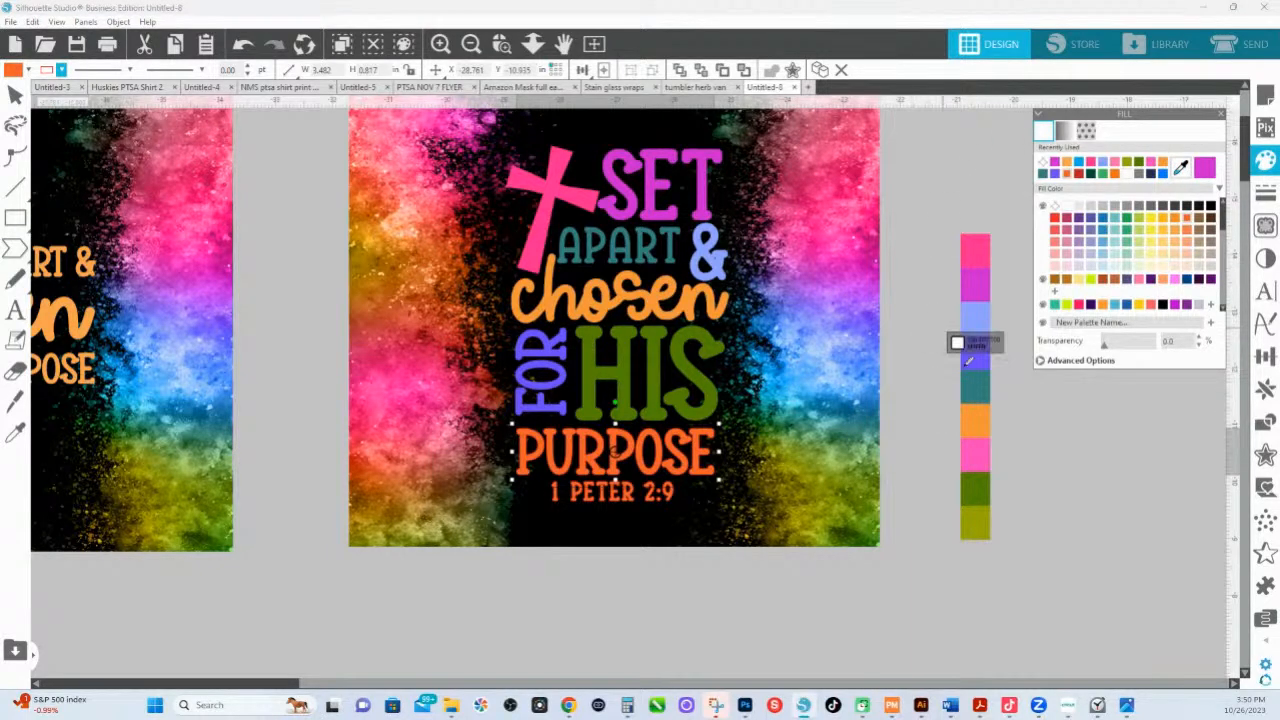
left_click(978, 249)
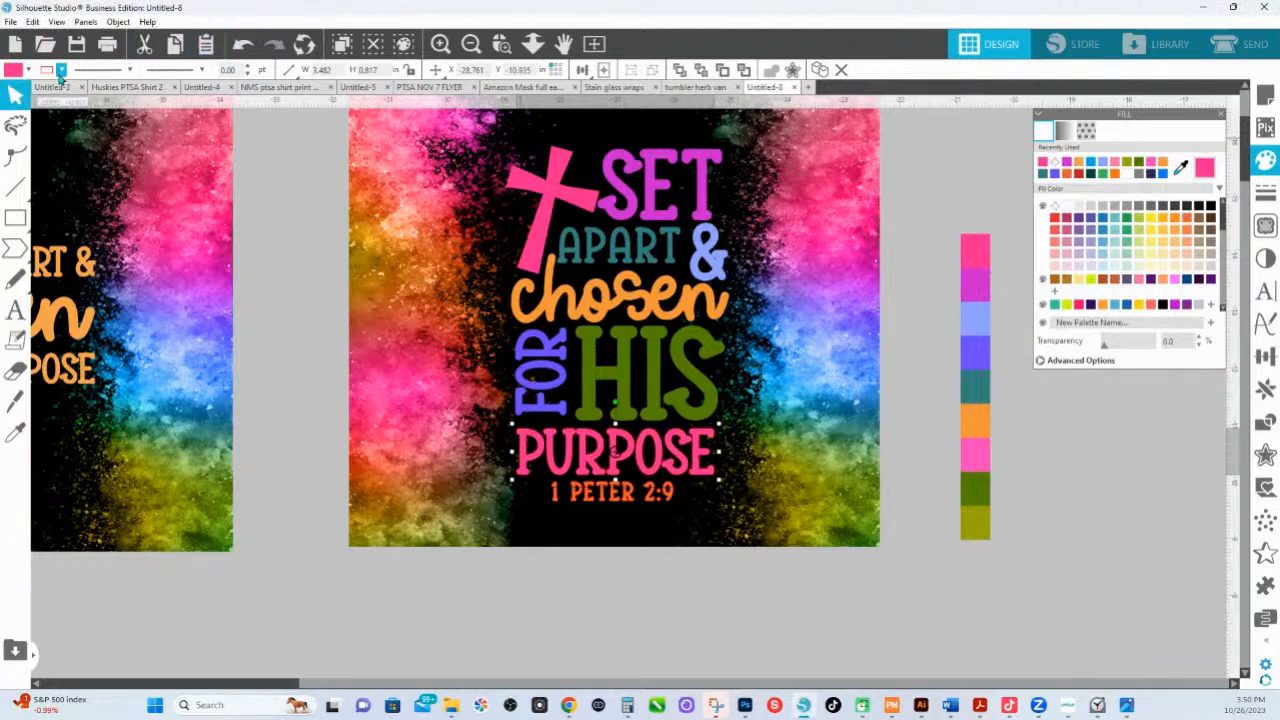
left_click(61, 70)
left_click(60, 126)
- Fill the "1 PETER 2:9" verse reference below "PURPOSE" with yellow from the fill palette
left_click(502, 44)
left_click_drag(504, 468, 732, 525)
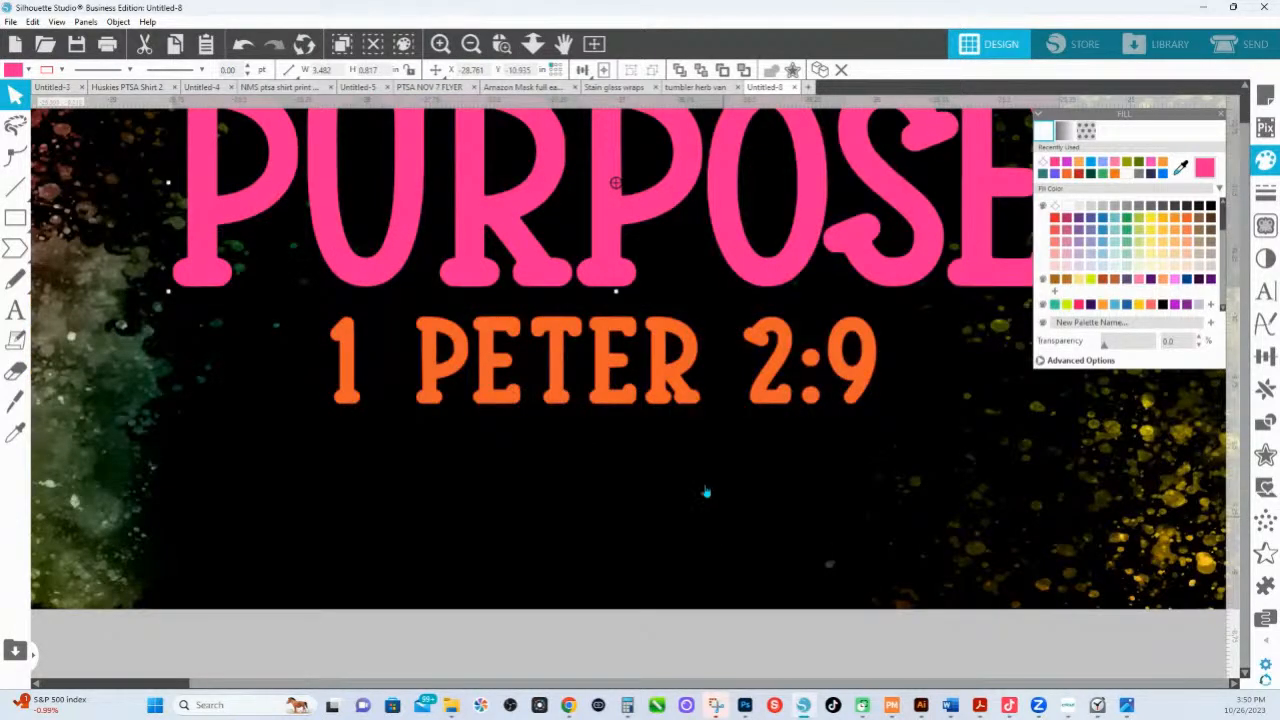
left_click(678, 372)
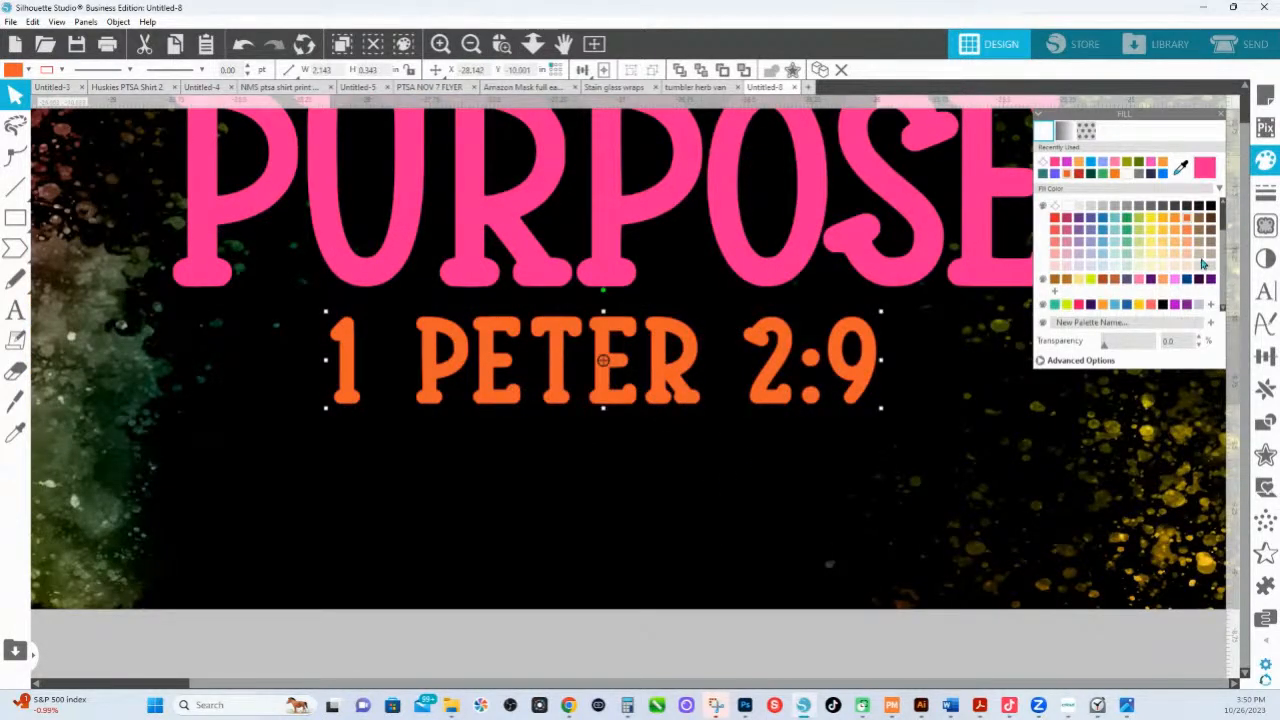
left_click(1153, 233)
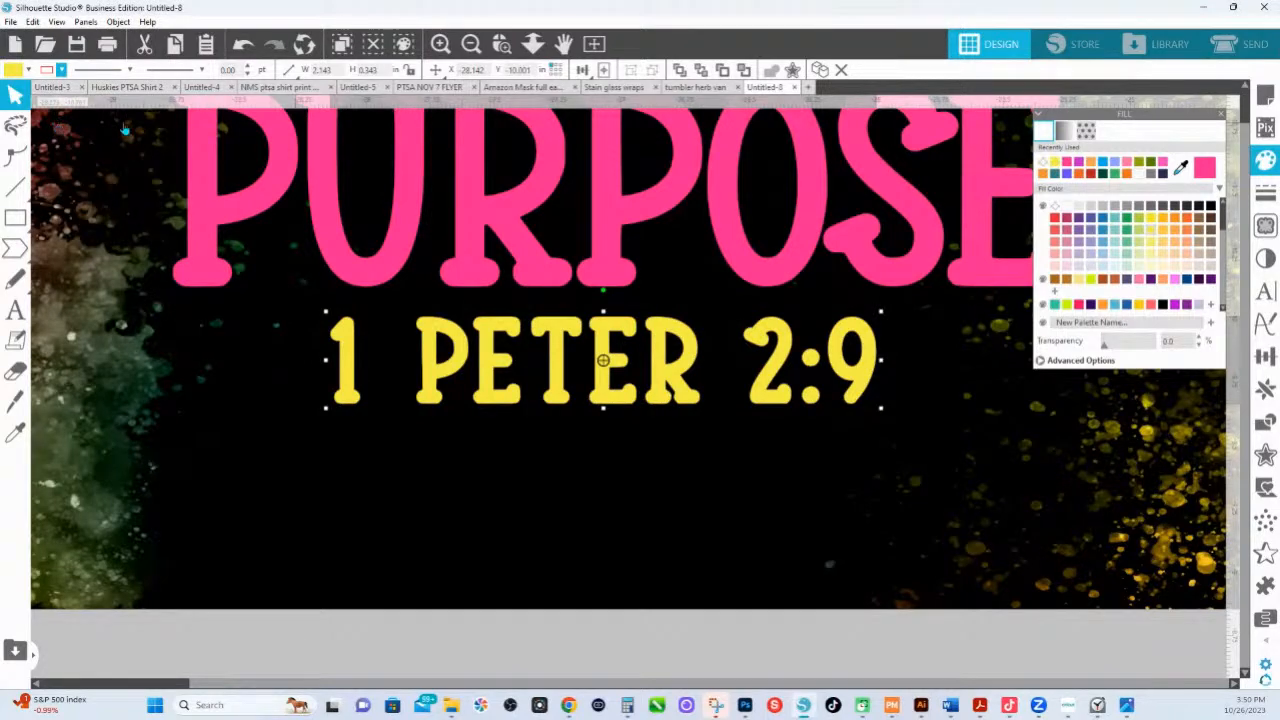
- Fill the grouped single-color lettering on the first rainbow background with a blue-and-white gradient from the gradient palette
left_click(533, 44)
left_click_drag(499, 488, 487, 142)
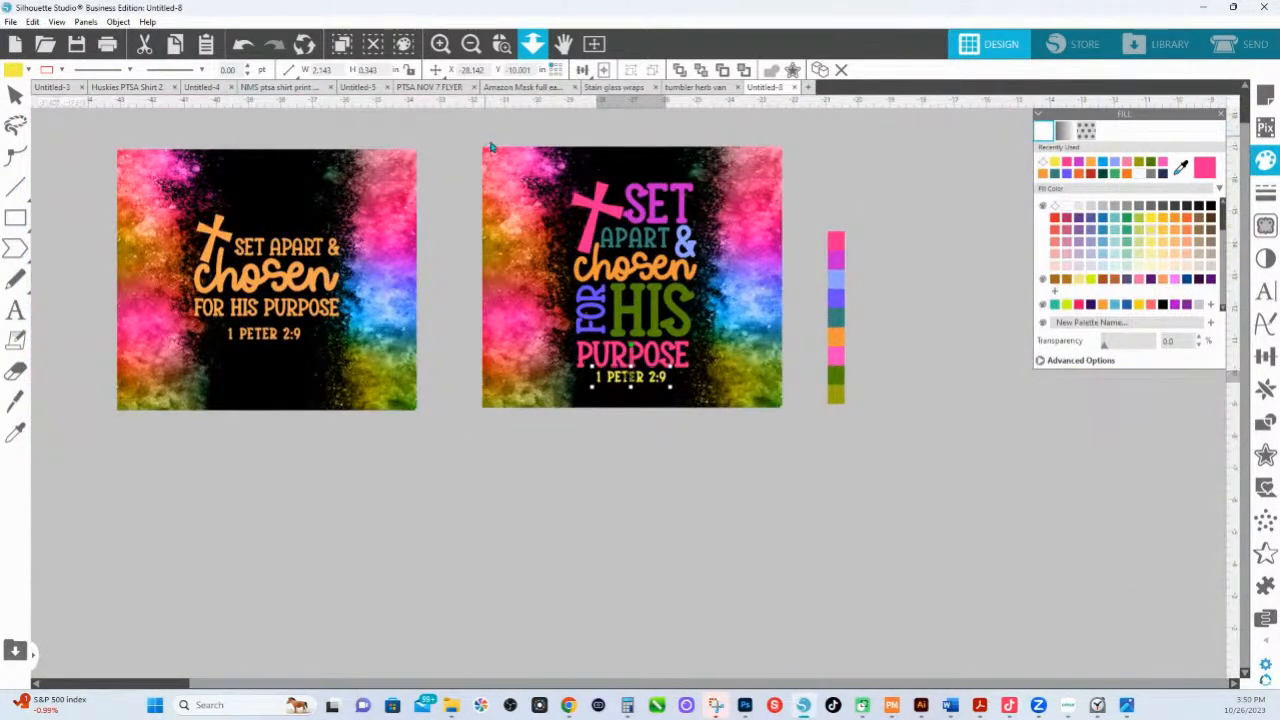
left_click(646, 520)
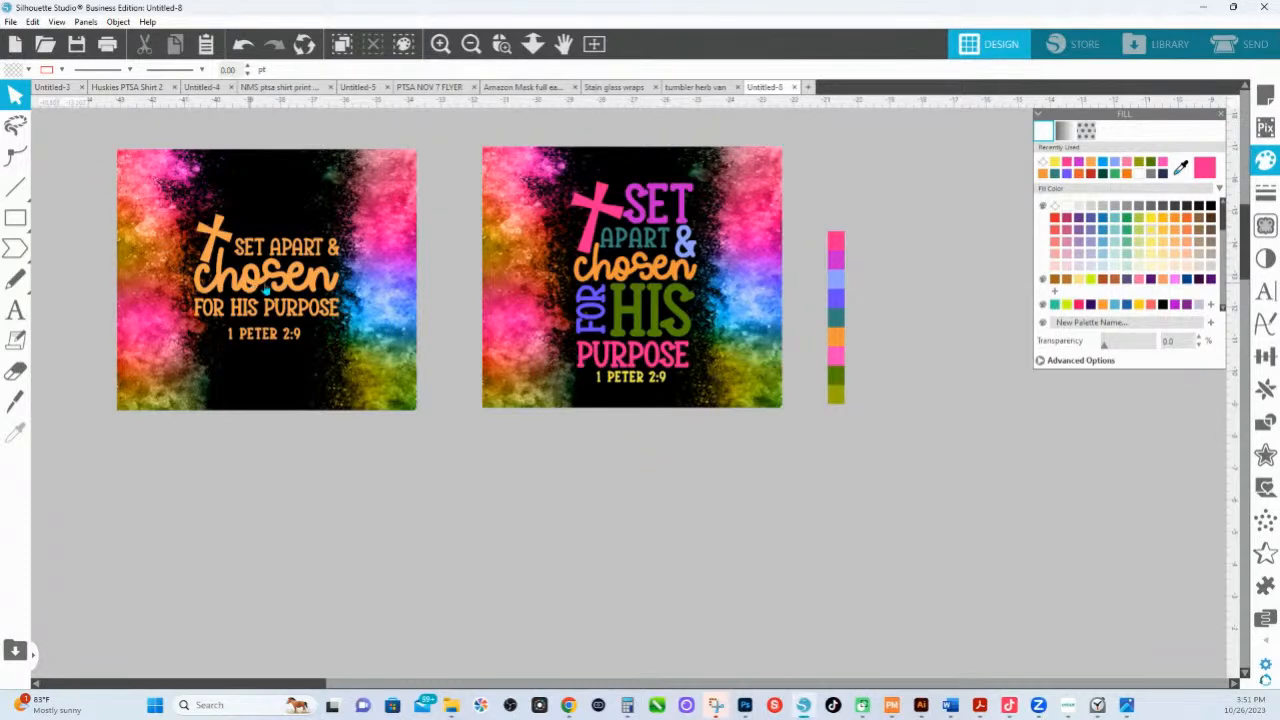
left_click(265, 289)
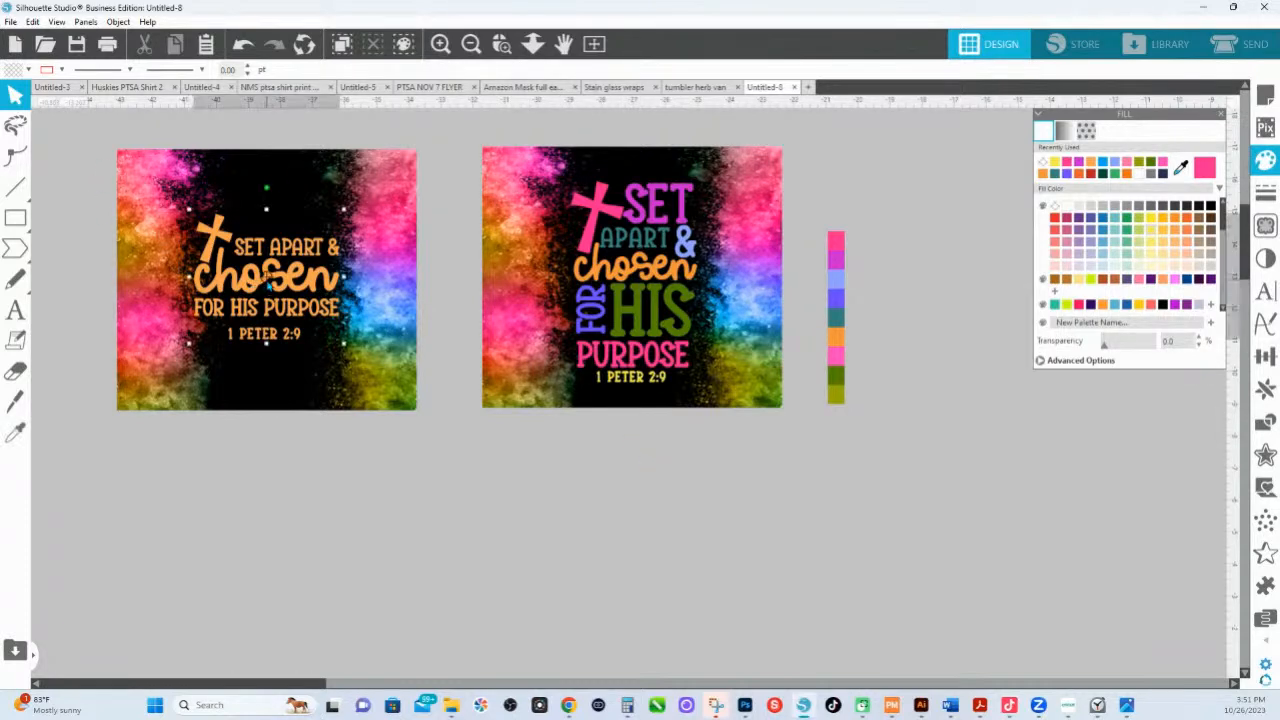
left_click(1064, 132)
left_click(1116, 186)
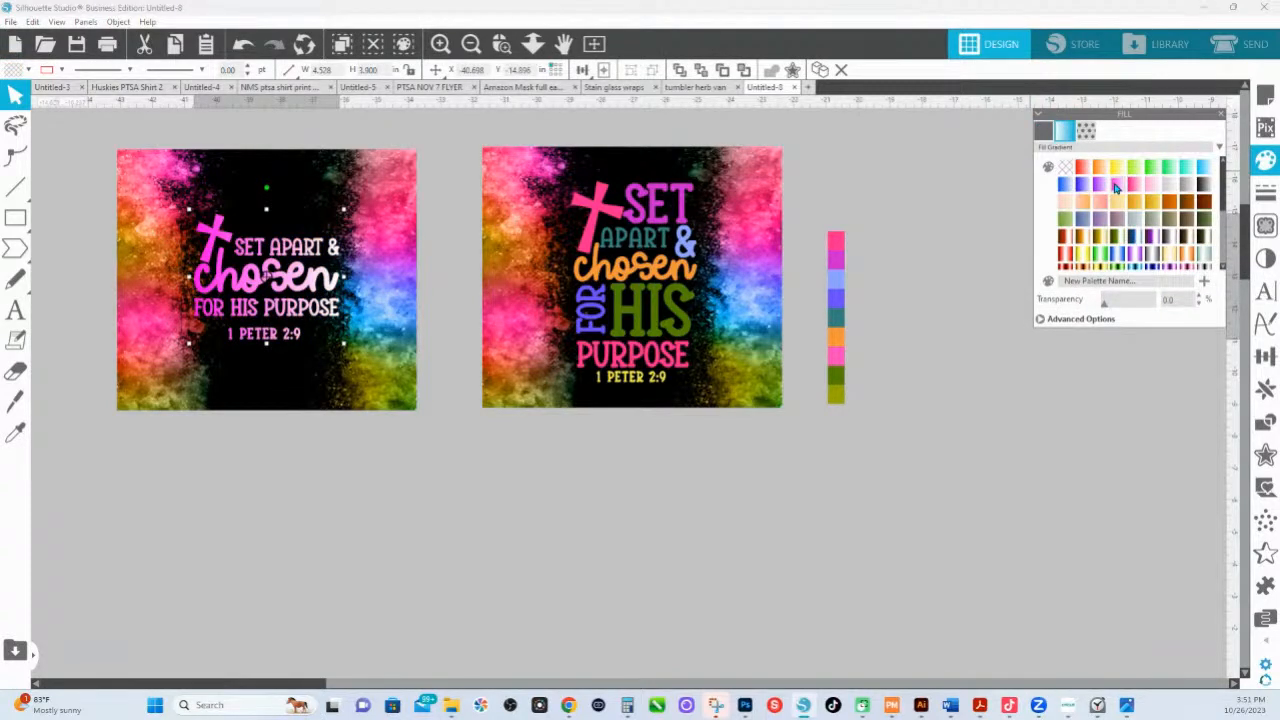
left_click(1126, 256)
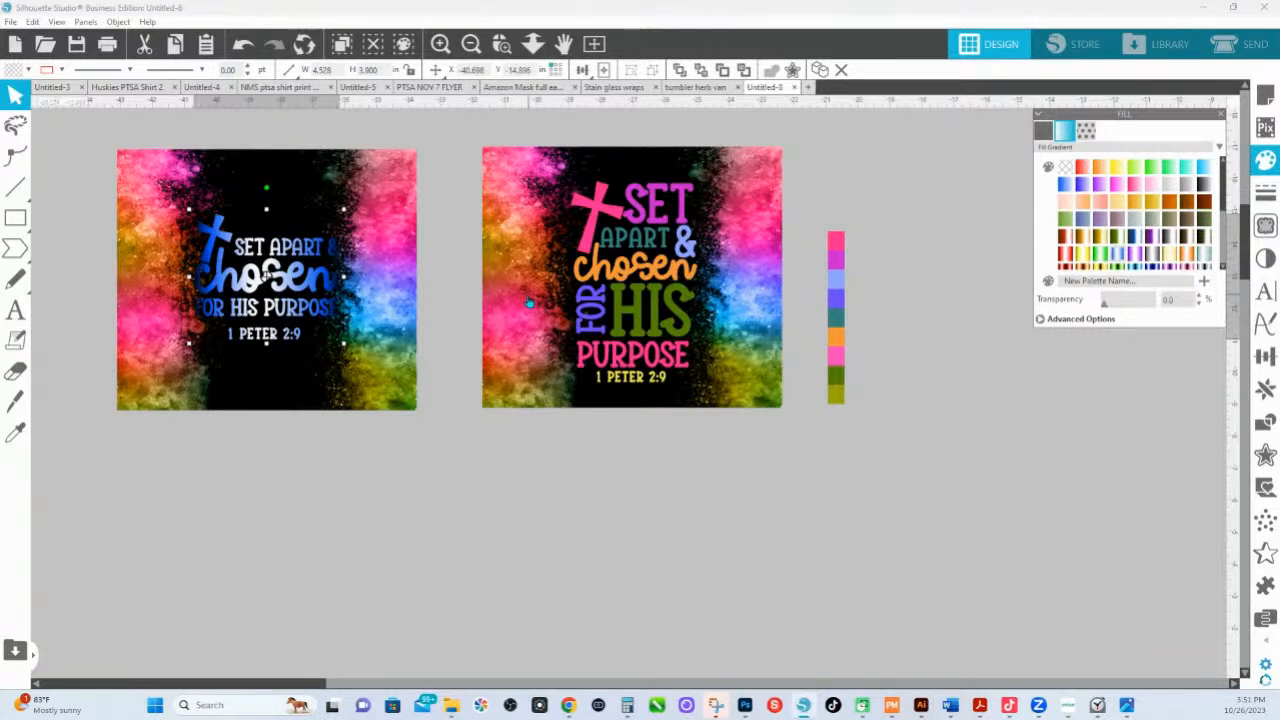
- Fill the cross in the stacked design with the violet-blue from the swatch column and shrink it to about 1.52 by 2.08 in
left_click(583, 249)
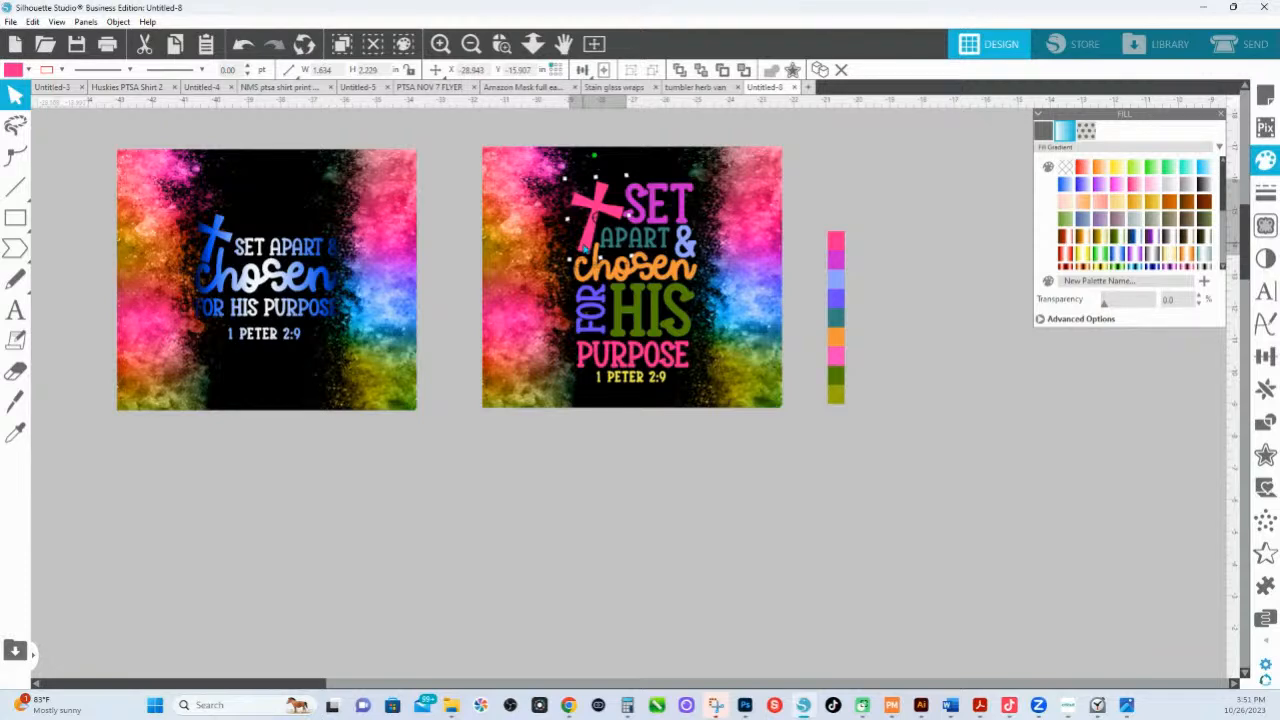
key("i")
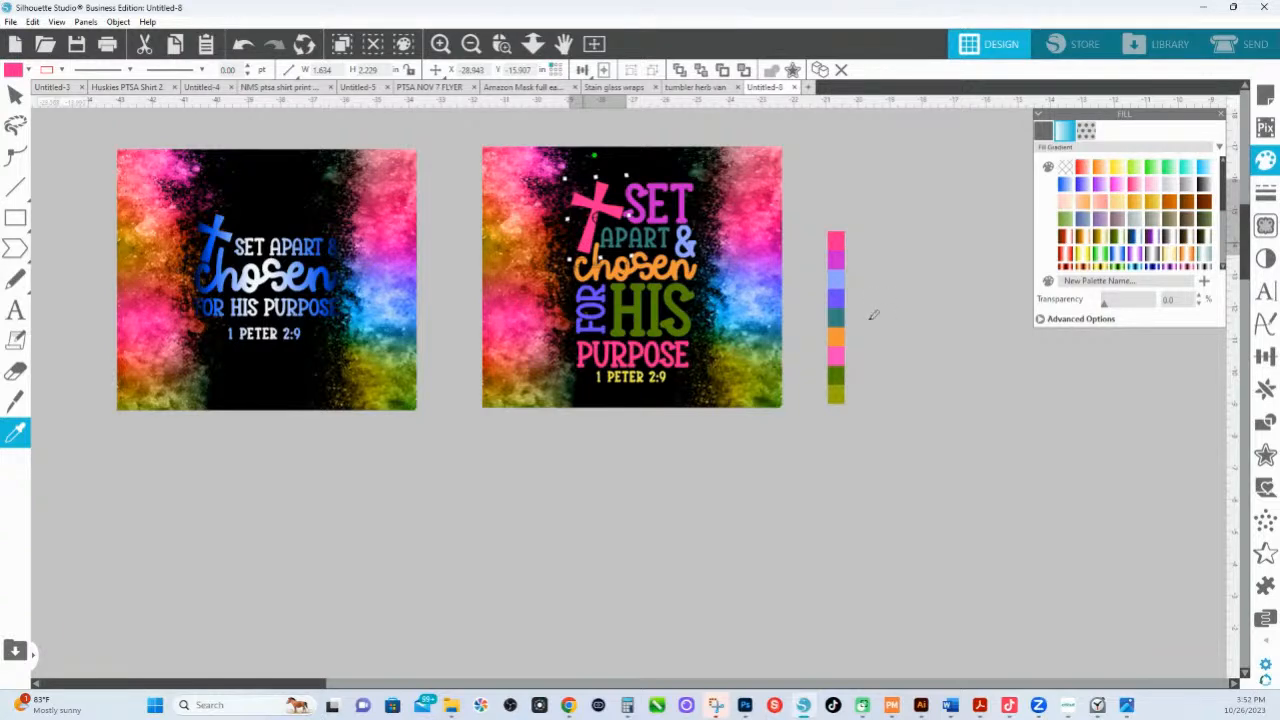
left_click(838, 300)
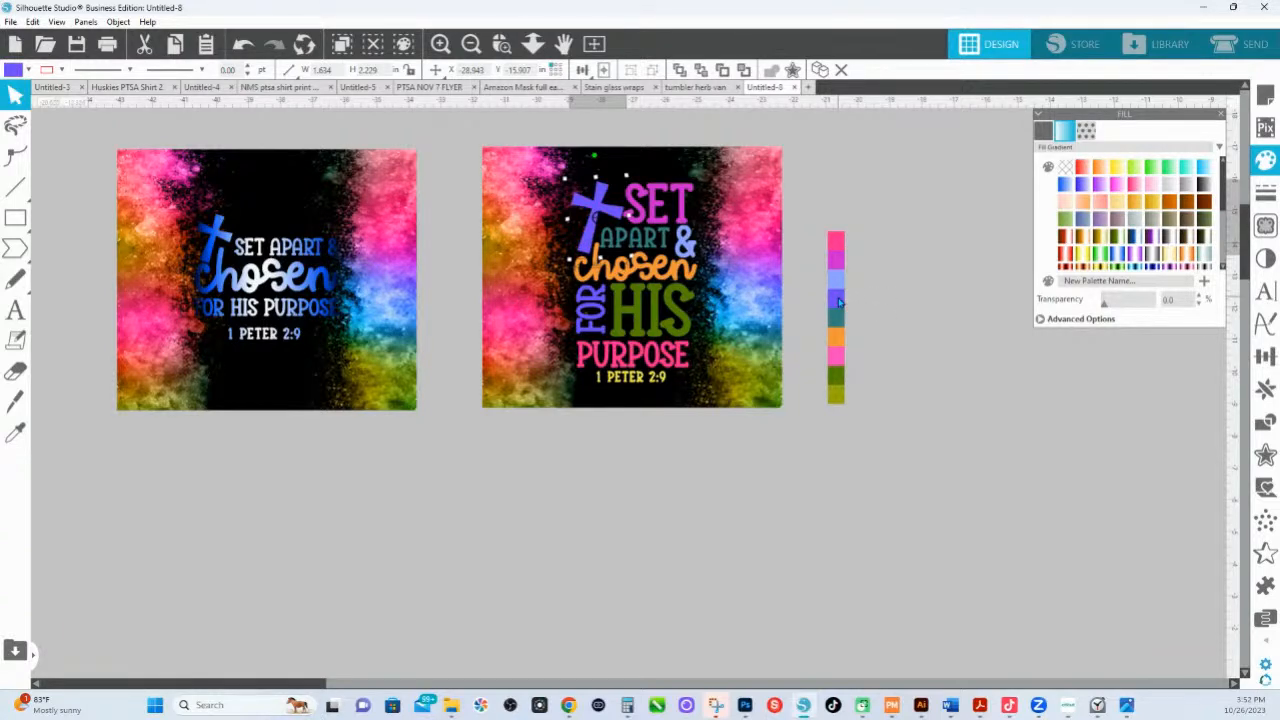
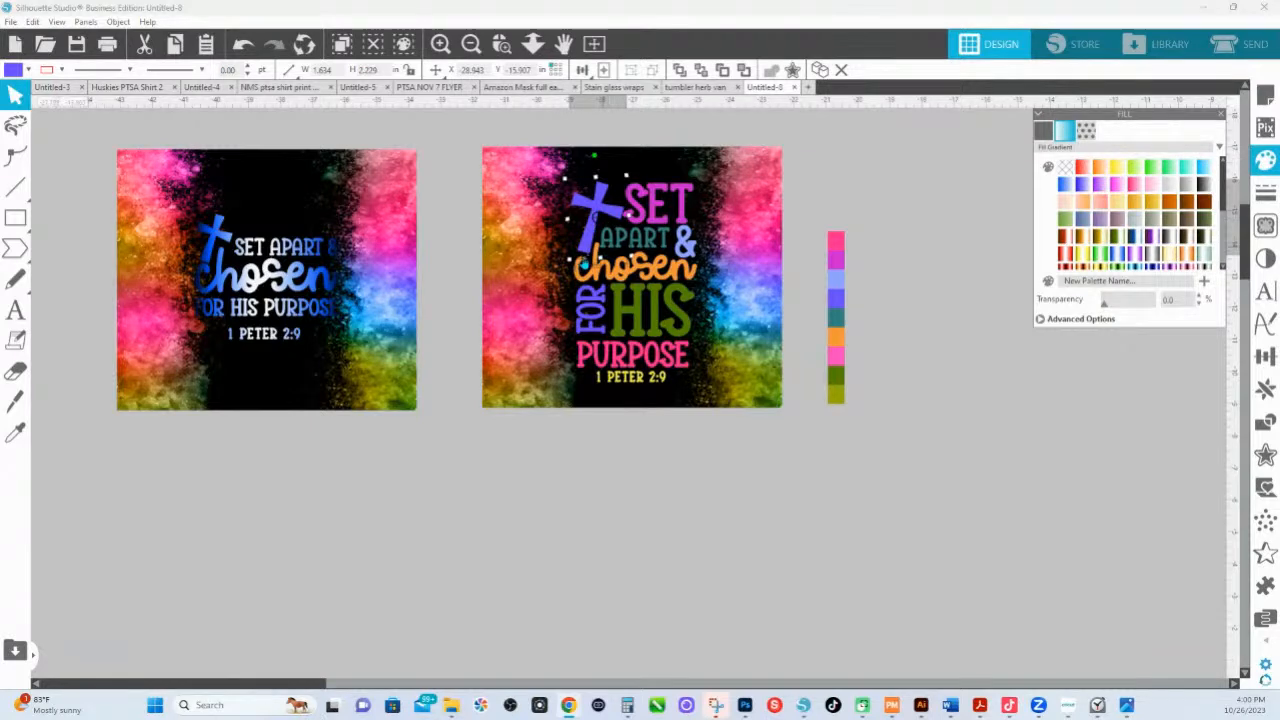
mouse_move(569, 262)
left_mouse_down()
mouse_move(514, 300)
mouse_move(440, 417)
mouse_move(396, 455)
mouse_move(492, 330)
mouse_move(568, 260)
left_mouse_up()
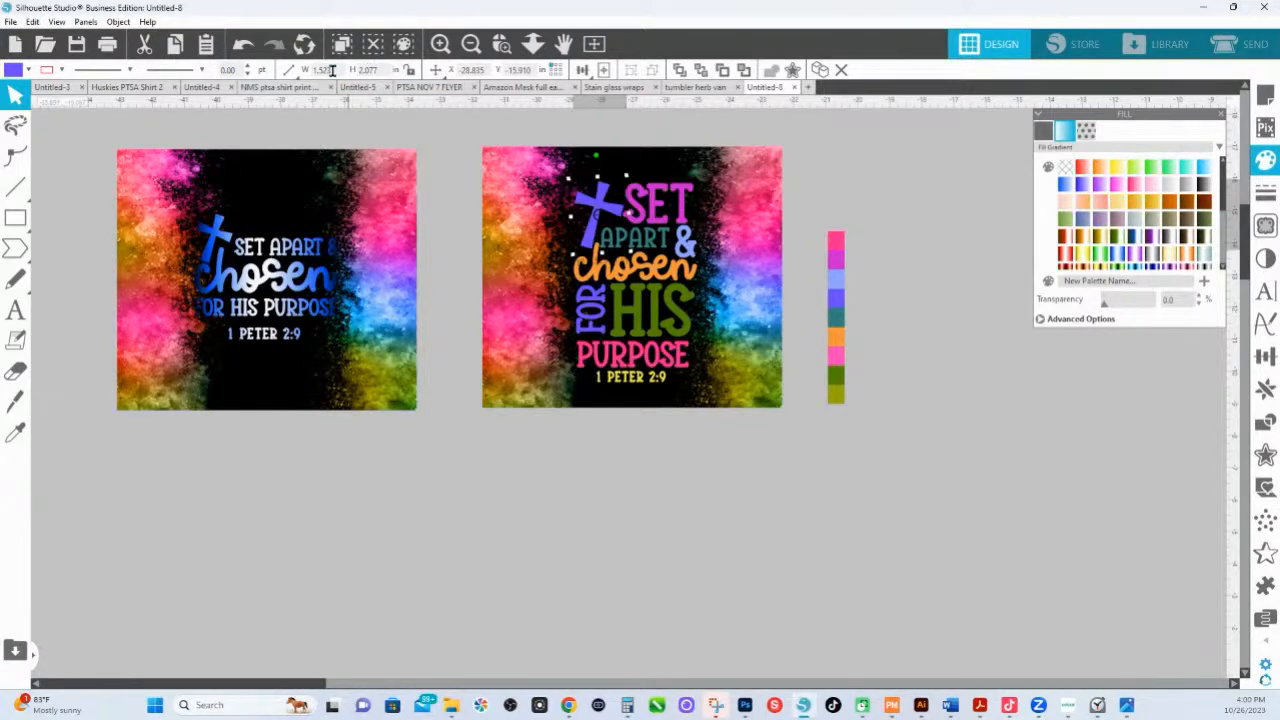
- Try resizing the stacked design's cross to 10 in wide and 15 in high, and undo both size changes
left_click_drag(332, 71, 311, 76)
type("10")
key("Return")
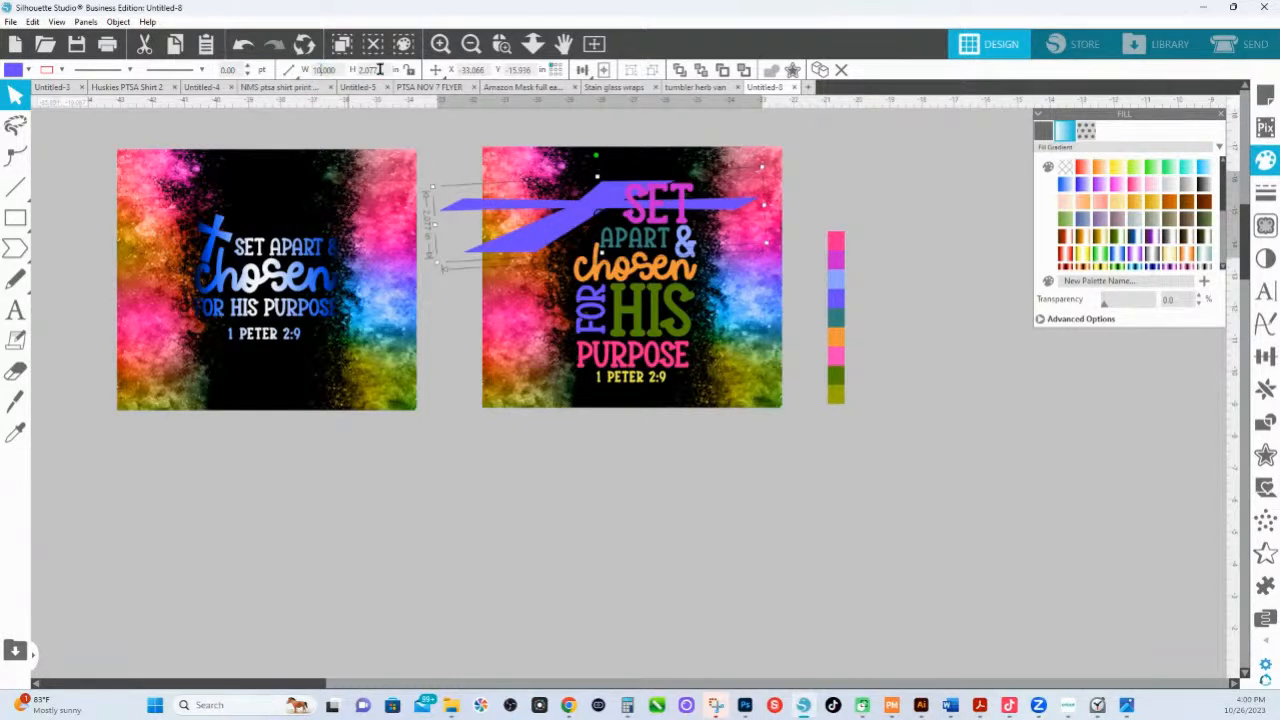
left_click_drag(386, 72, 360, 74)
type("15")
key("Return")
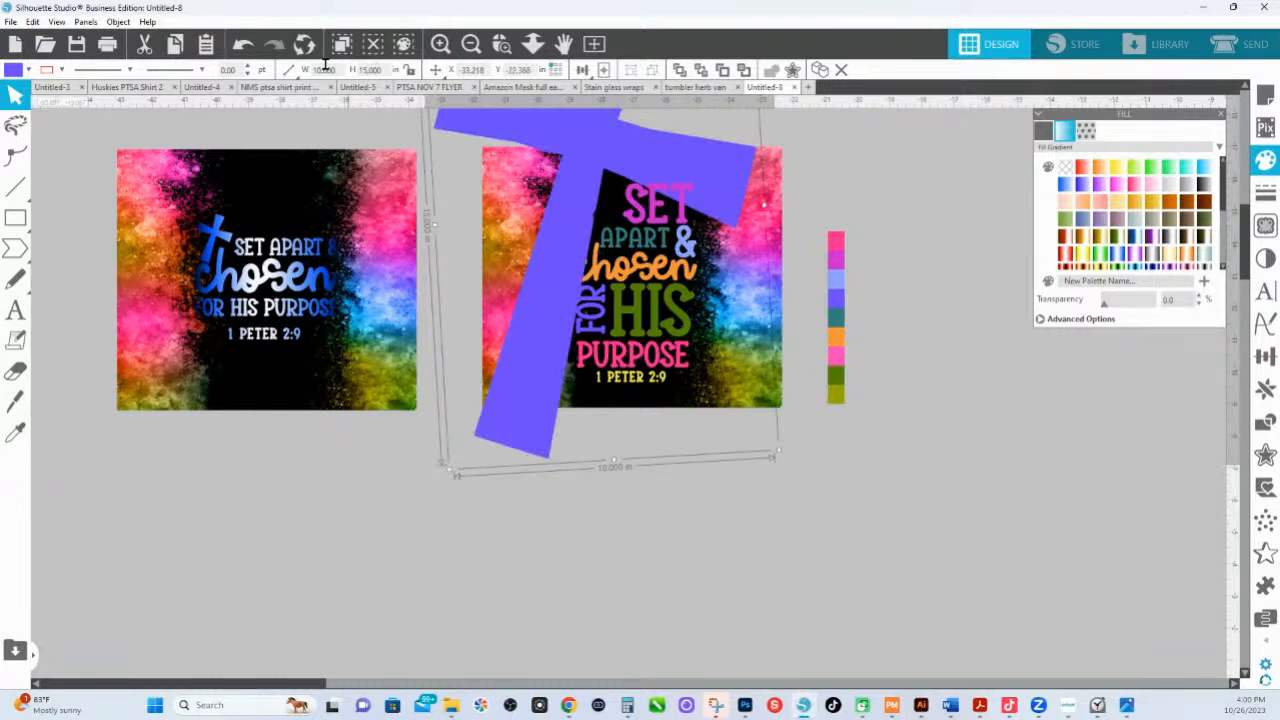
key("ctrl+z")
key("ctrl+z")
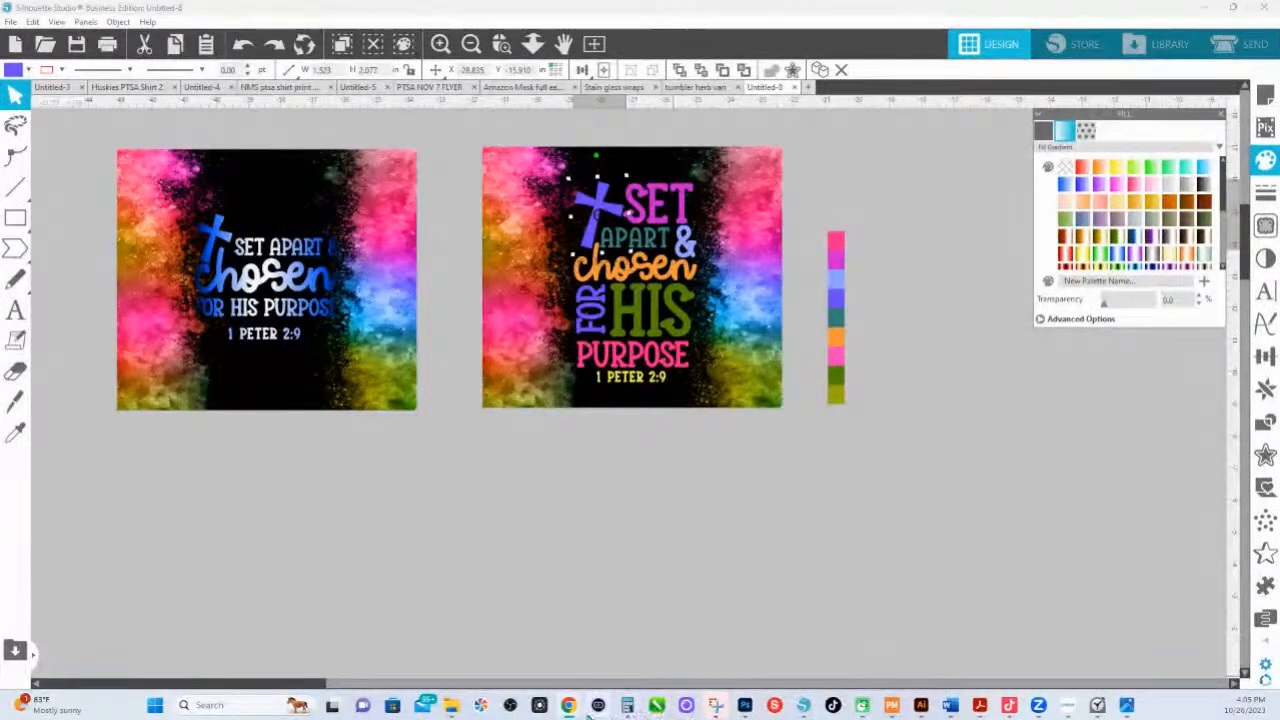
- Switch to the Honestly SpINKing shop in Chrome and examine the design challenge listings and the featured products below them
mouse_move(568, 705)
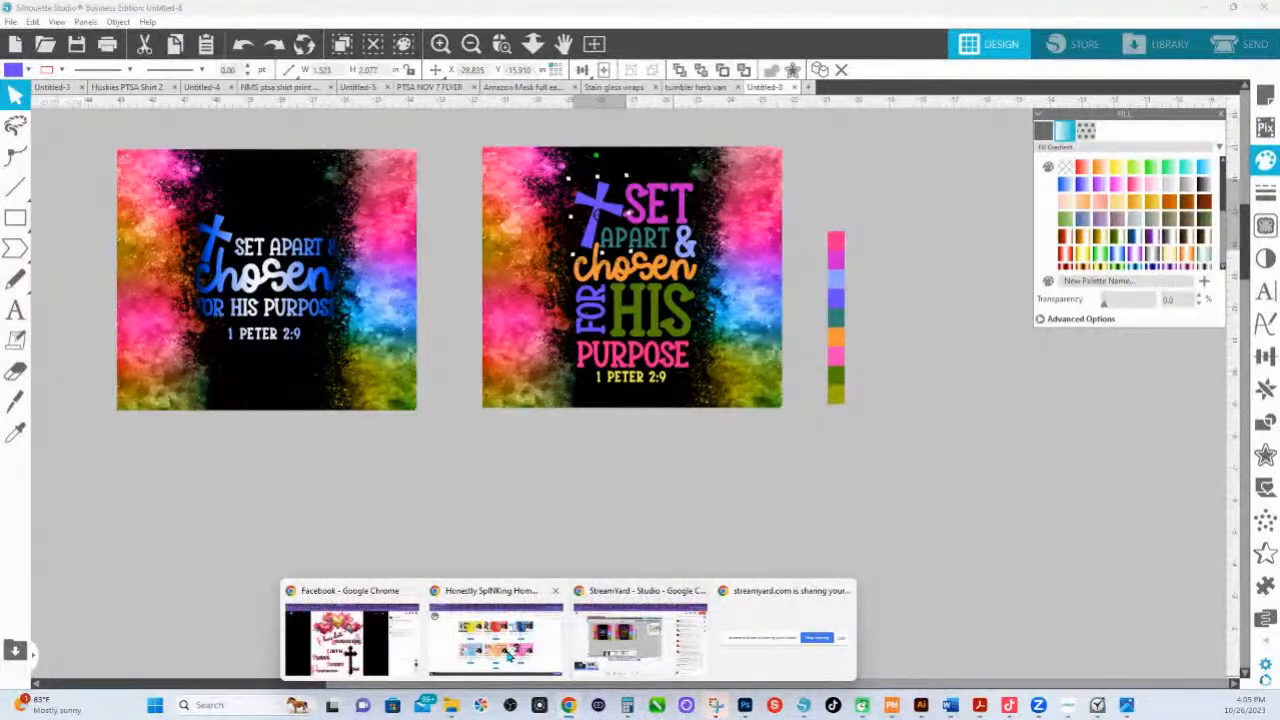
left_click(508, 652)
scroll(590, 377, "up", 1)
scroll(590, 377, "down", 1)
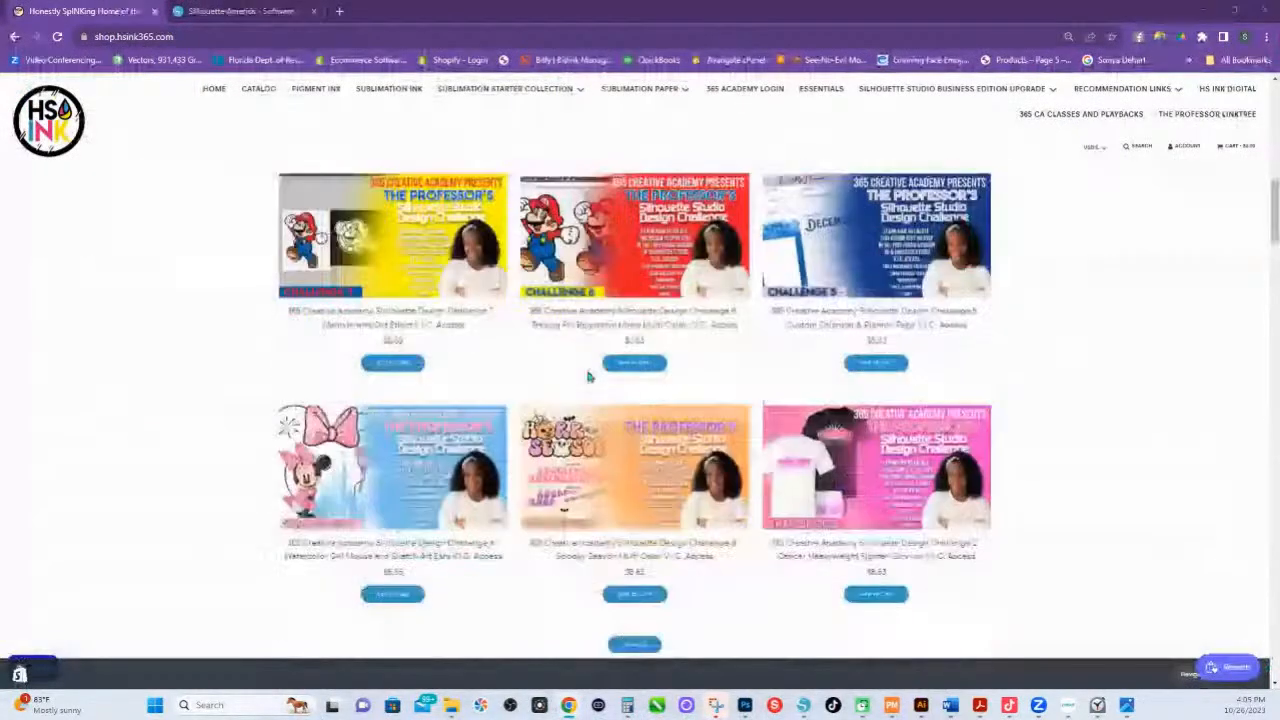
scroll(589, 377, "down", 2)
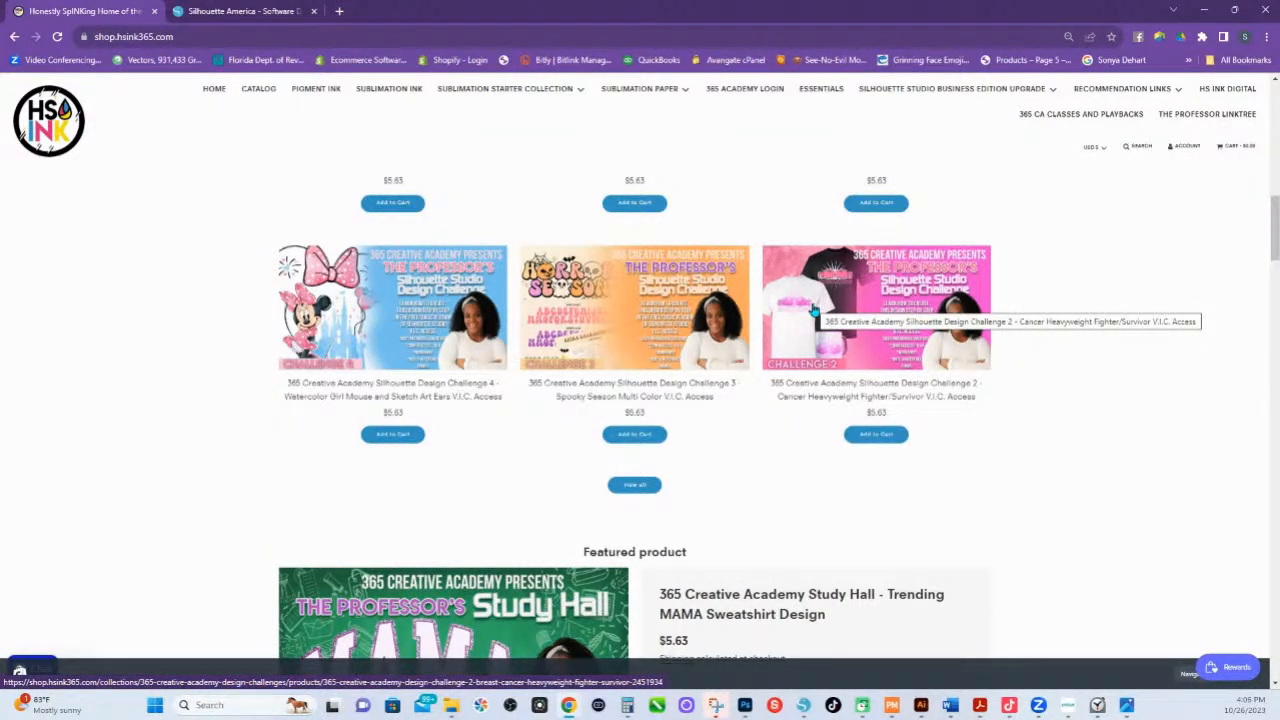
scroll(686, 326, "up", 2)
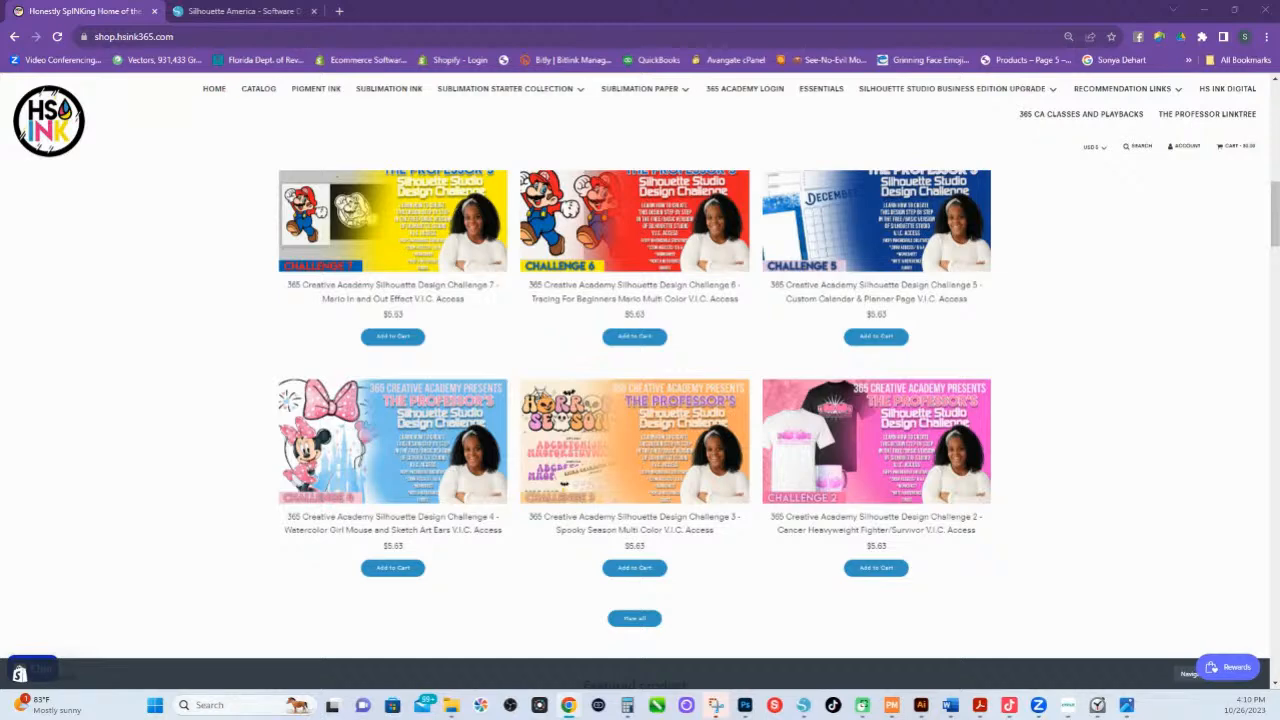
scroll(674, 574, "down", 5)
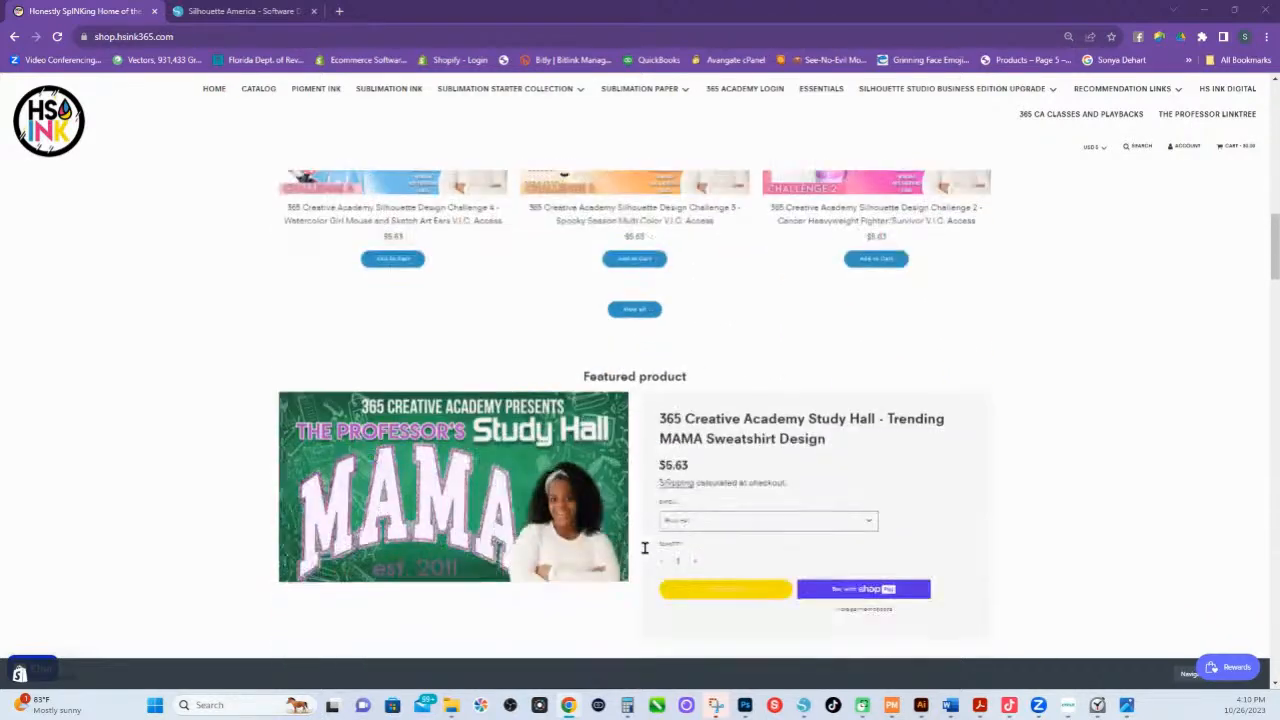
scroll(684, 540, "down", 5)
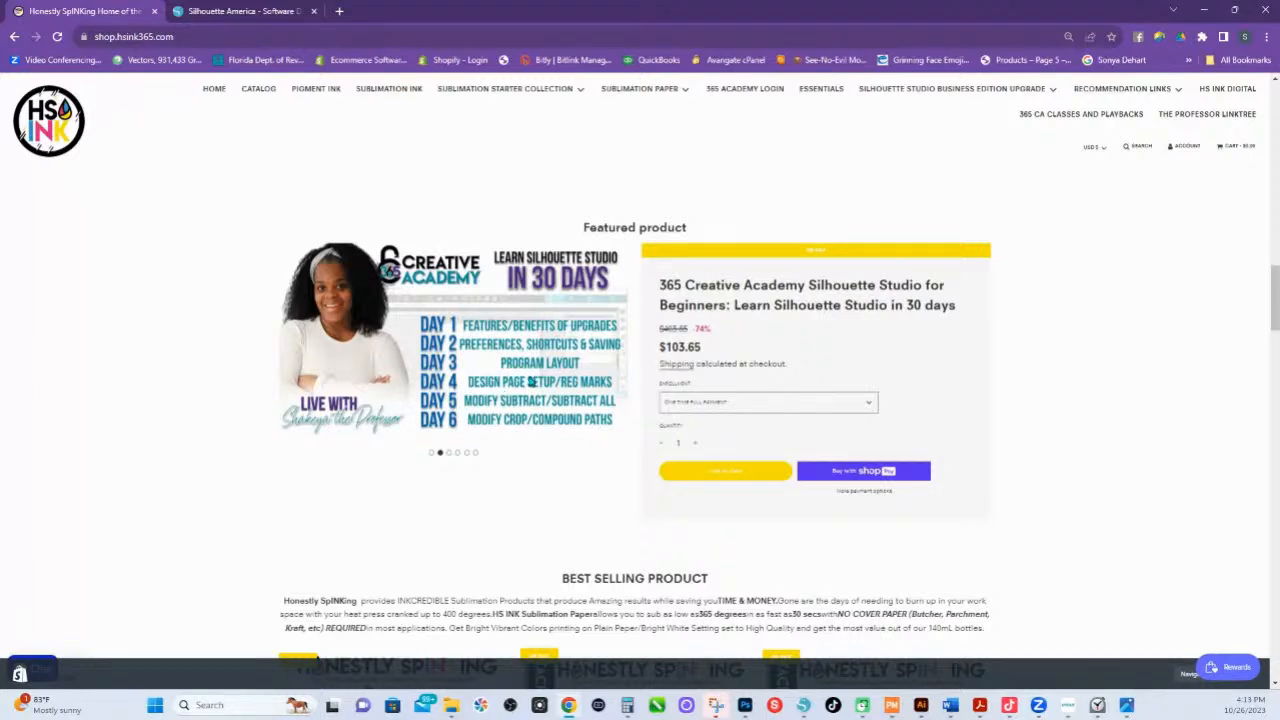
- Examine the day-by-day curriculum images and the enrollment options of the "Learn Silhouette Studio in 30 days" course
left_click(448, 454)
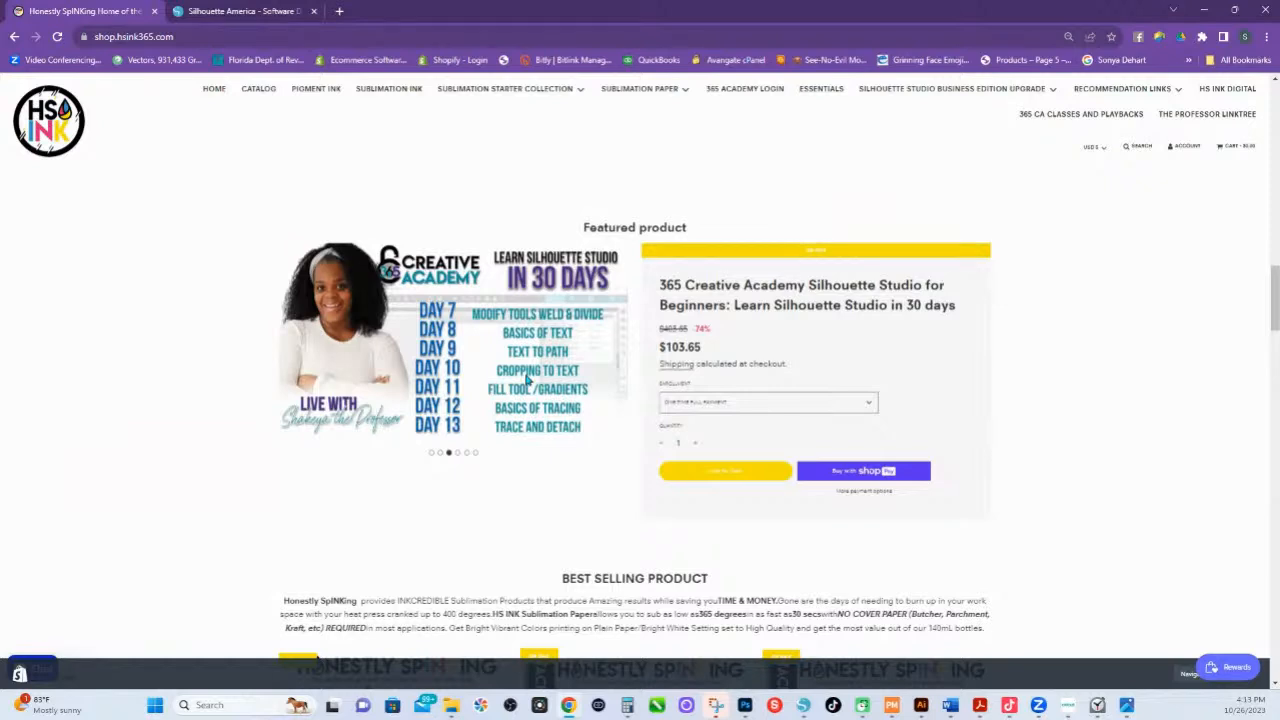
left_click(440, 454)
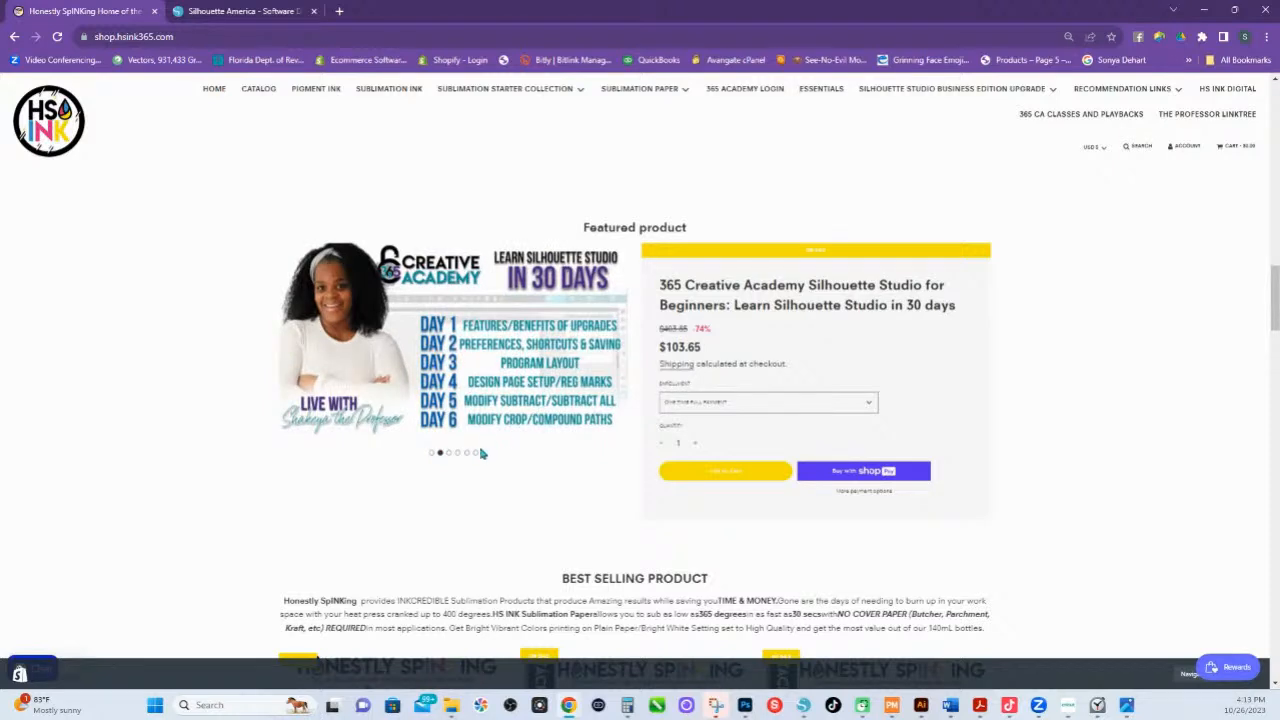
left_click(448, 452)
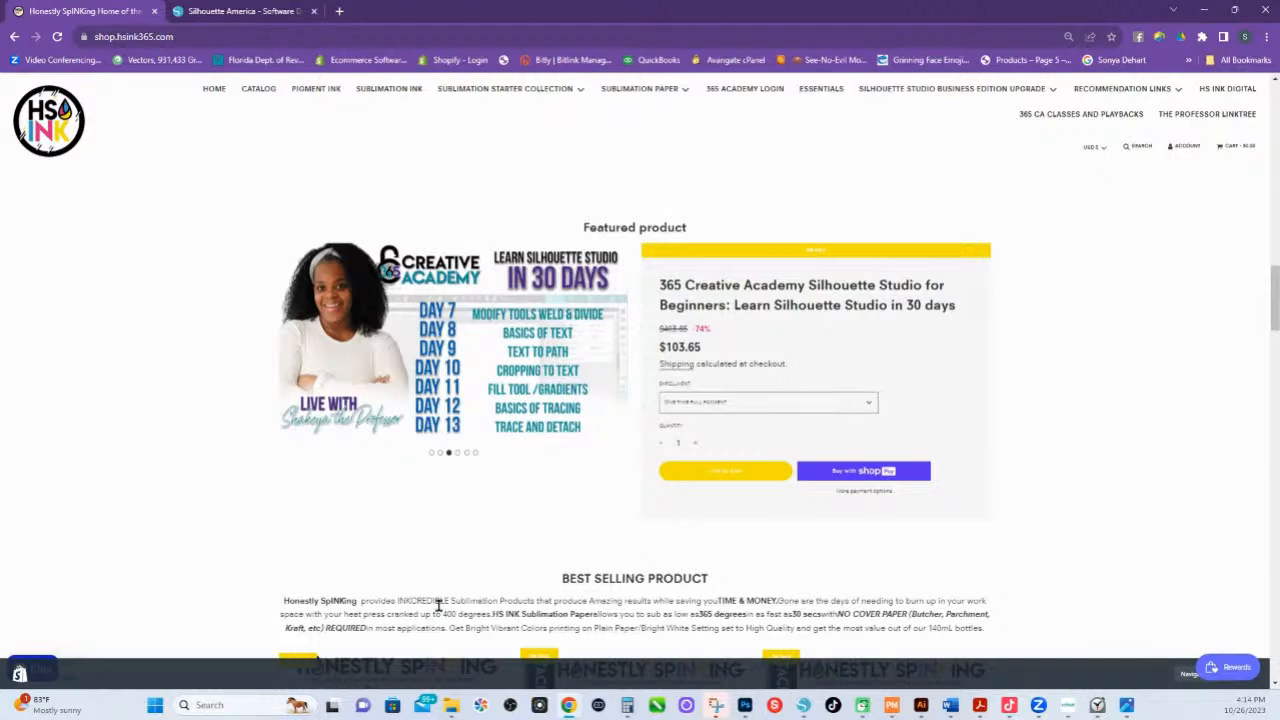
left_click(466, 456)
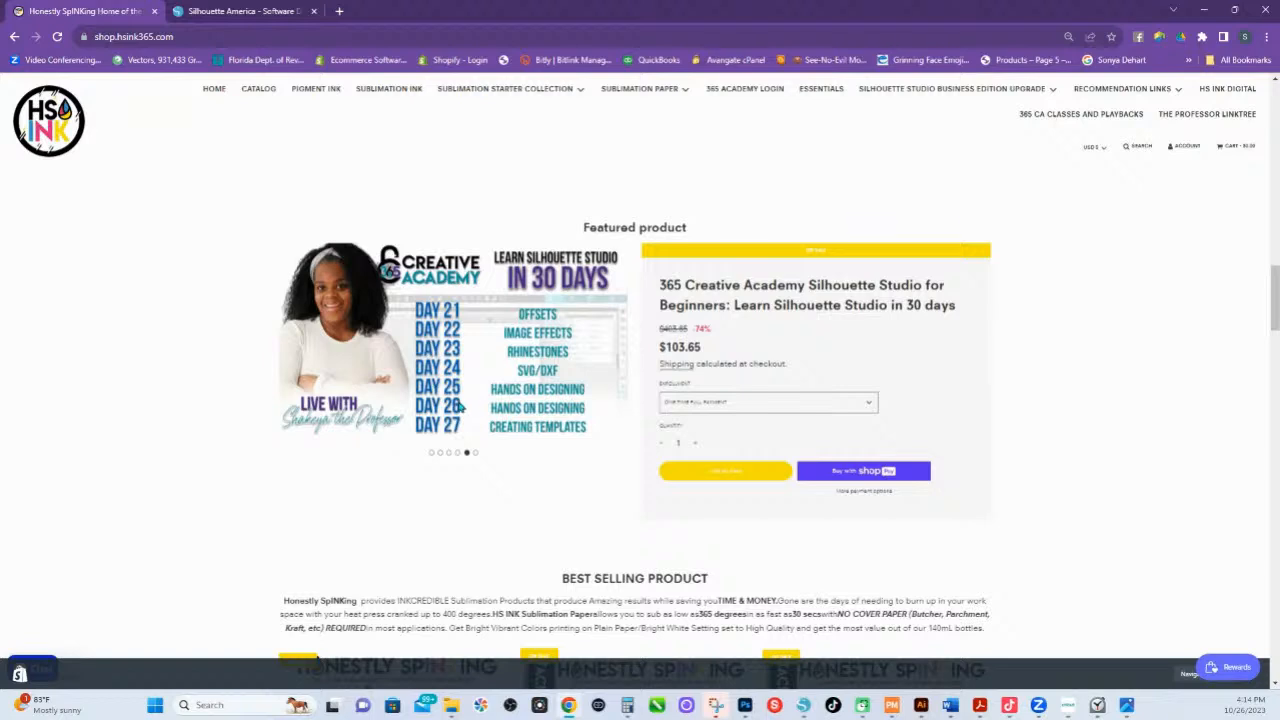
left_click(475, 453)
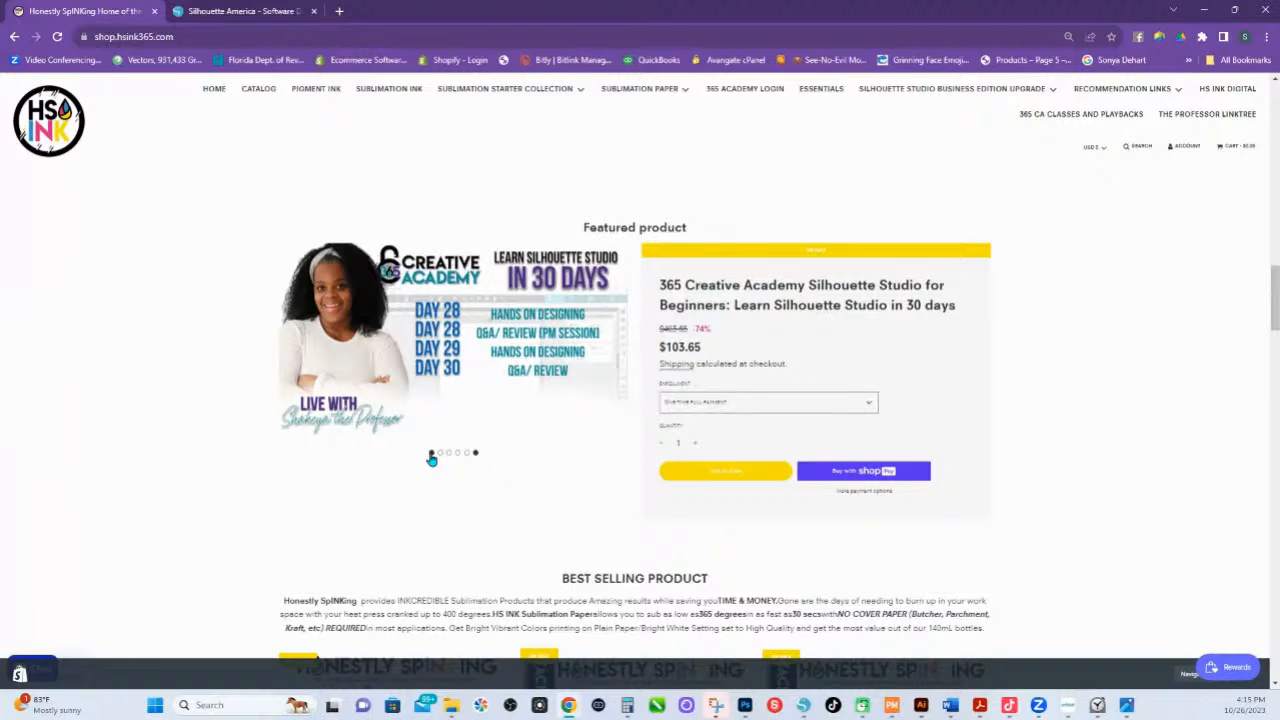
left_click(702, 411)
left_click(692, 450)
- Open the full 365 Creative Academy Design Challenges collection from the home page and examine its challenge listings
scroll(465, 357, "up", 3)
scroll(465, 357, "up", 4)
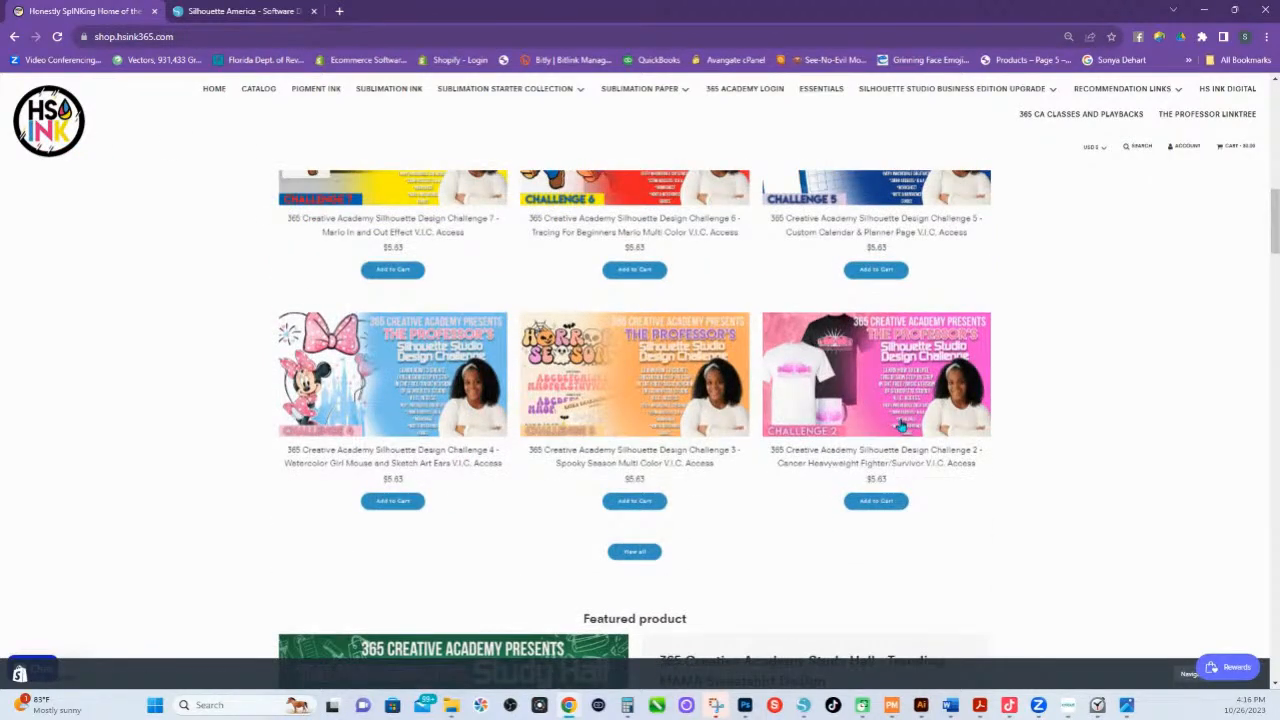
scroll(870, 490, "up", 2)
scroll(649, 620, "down", 5)
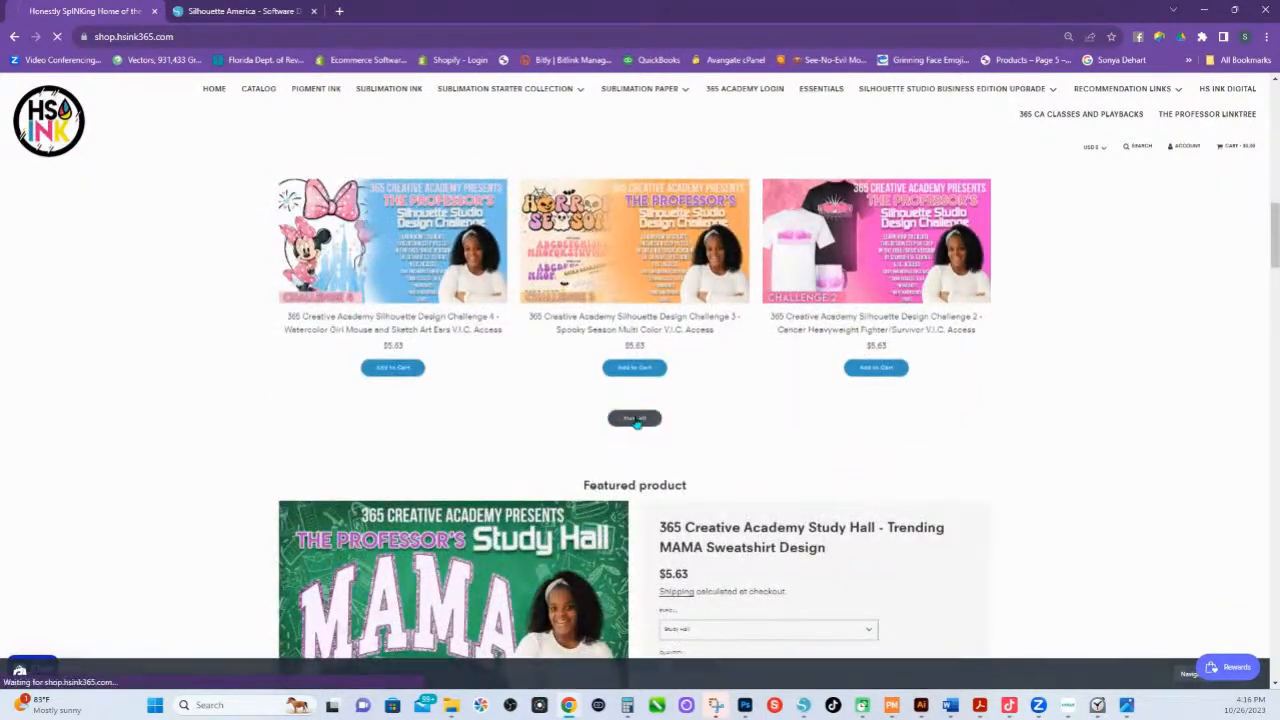
left_click(632, 418)
scroll(694, 503, "down", 10)
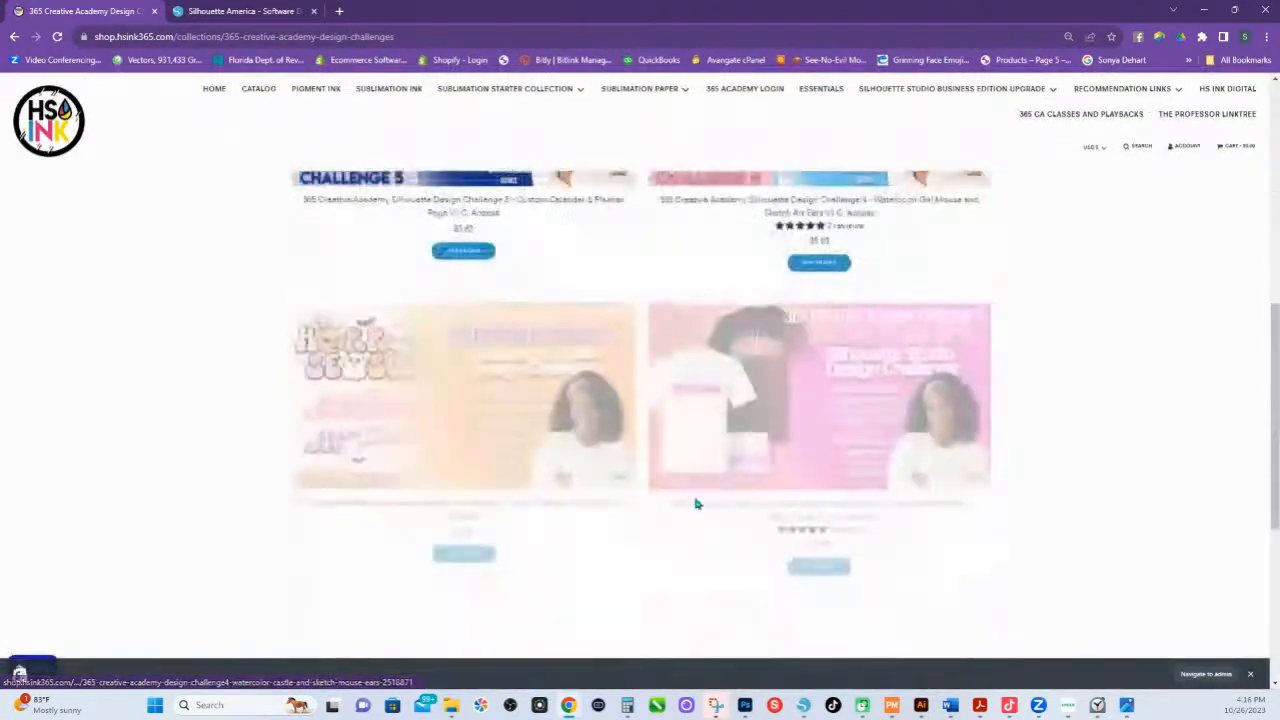
scroll(503, 337, "up", 6)
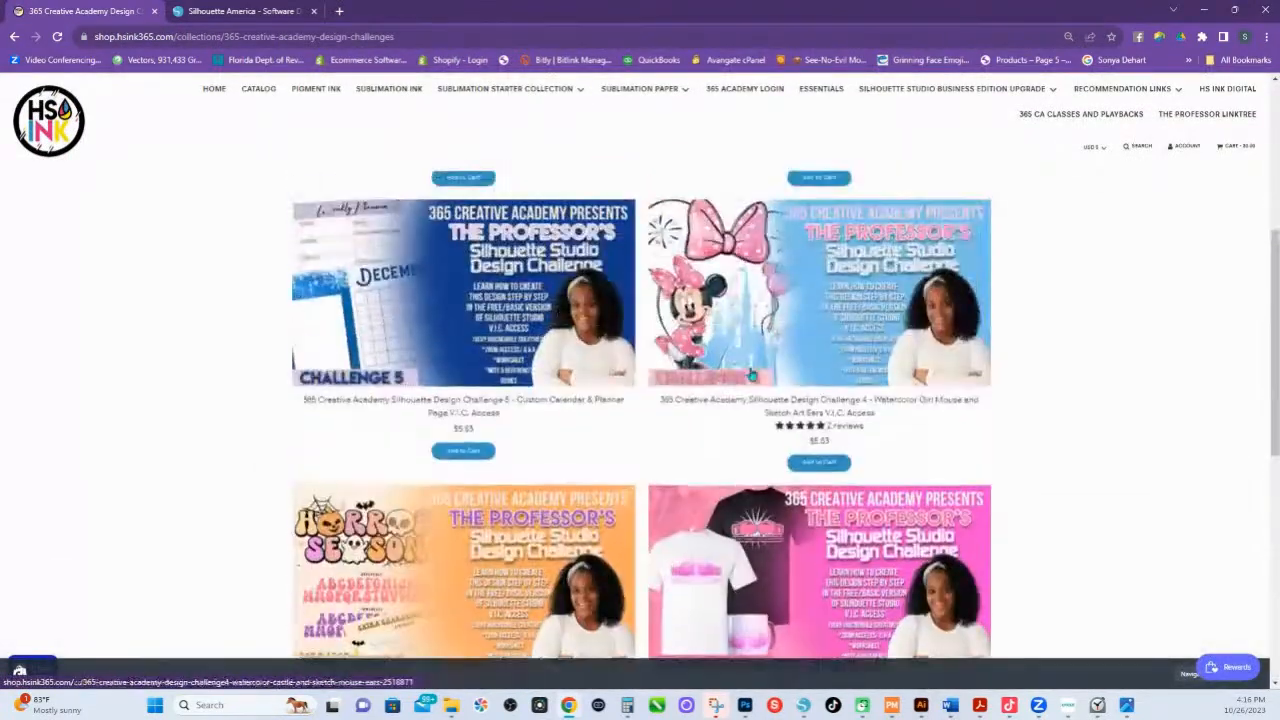
scroll(512, 435, "up", 2)
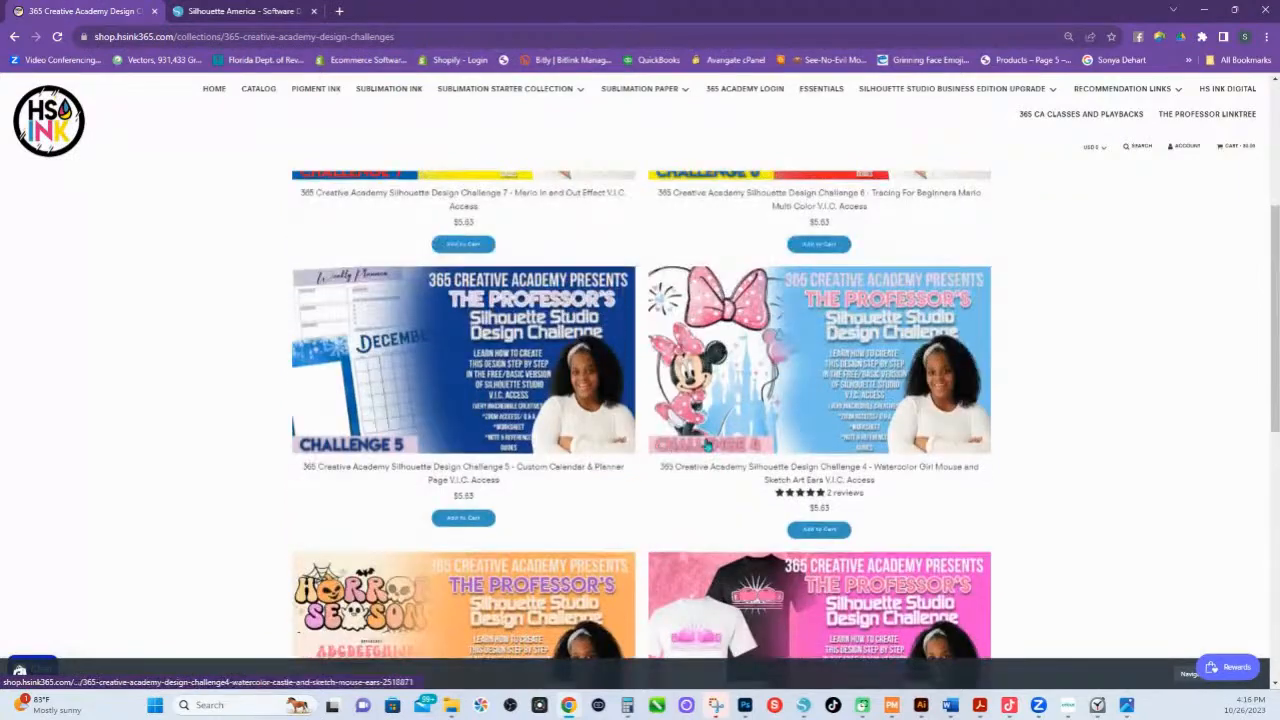
scroll(635, 455, "up", 3)
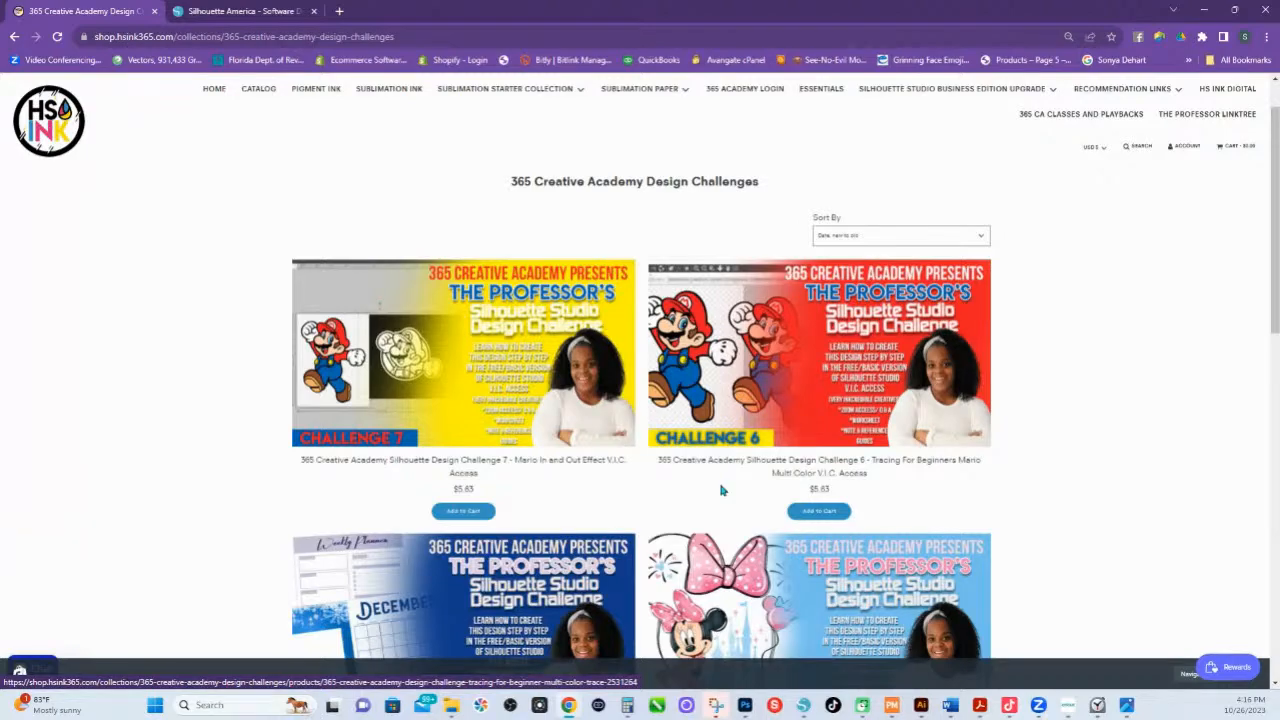
scroll(690, 470, "down", 3)
scroll(698, 465, "down", 2)
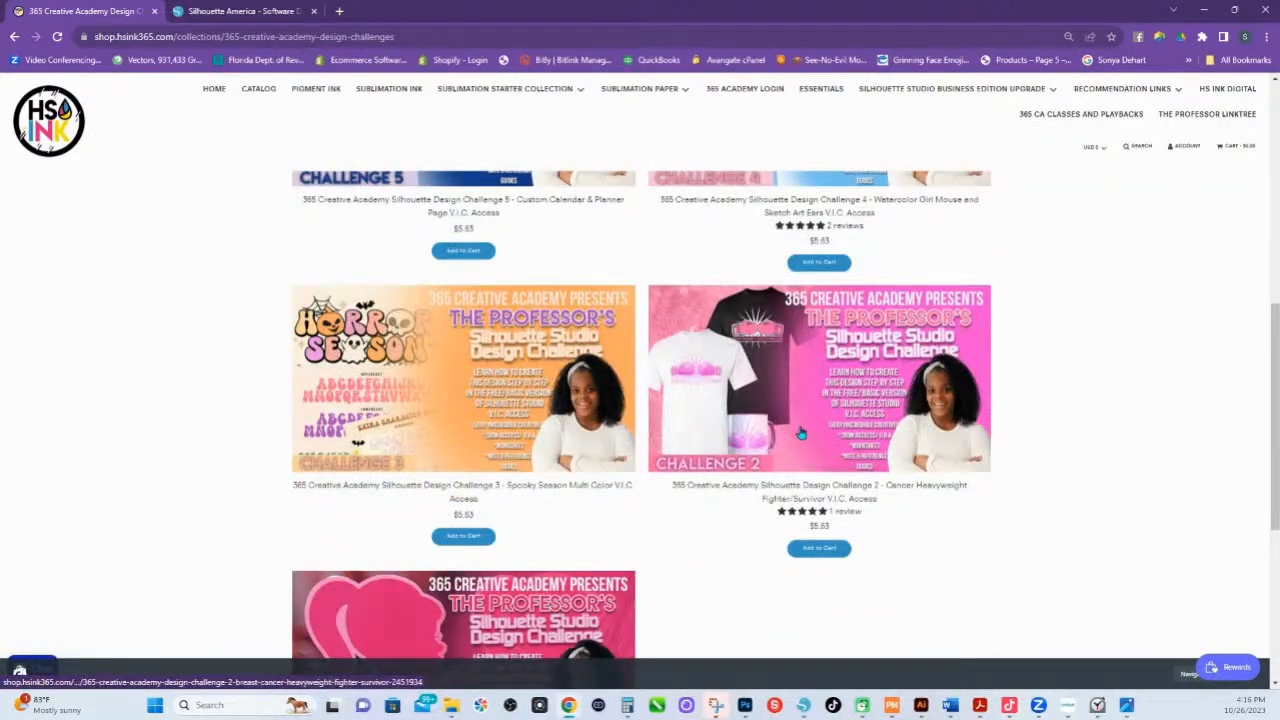
scroll(655, 278, "up", 3)
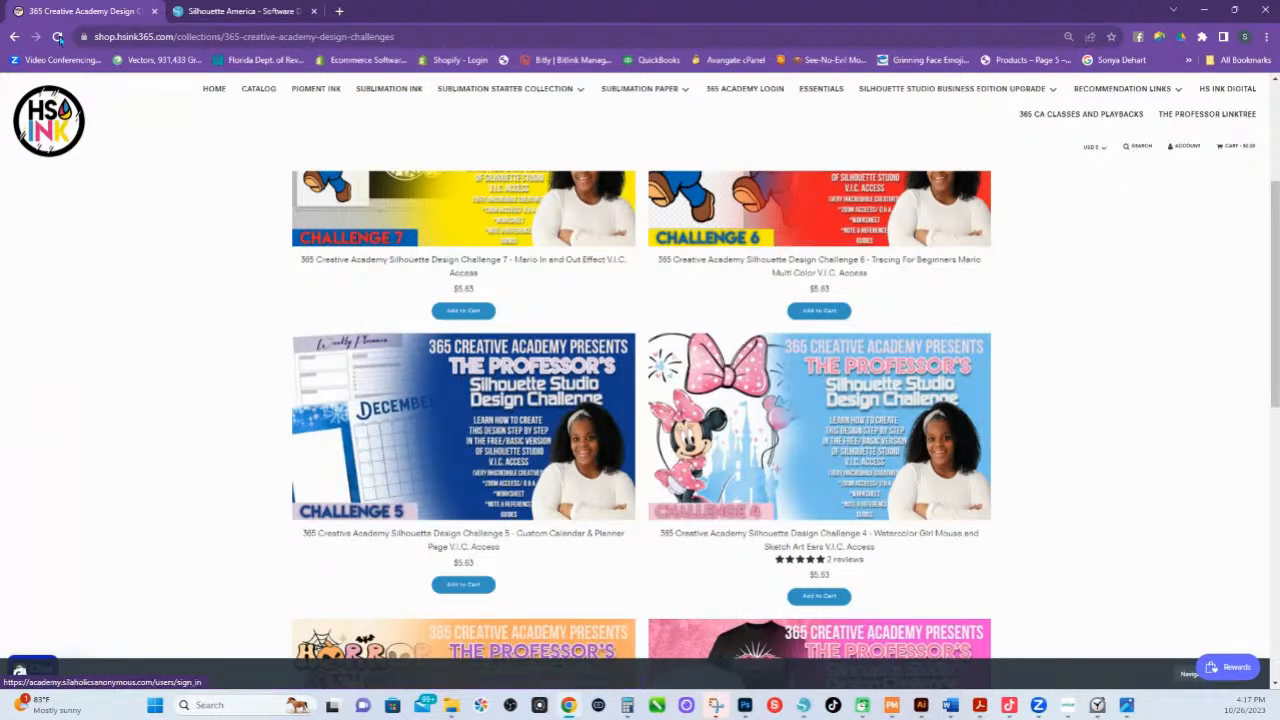
scroll(290, 209, "down", 1)
scroll(290, 209, "up", 3)
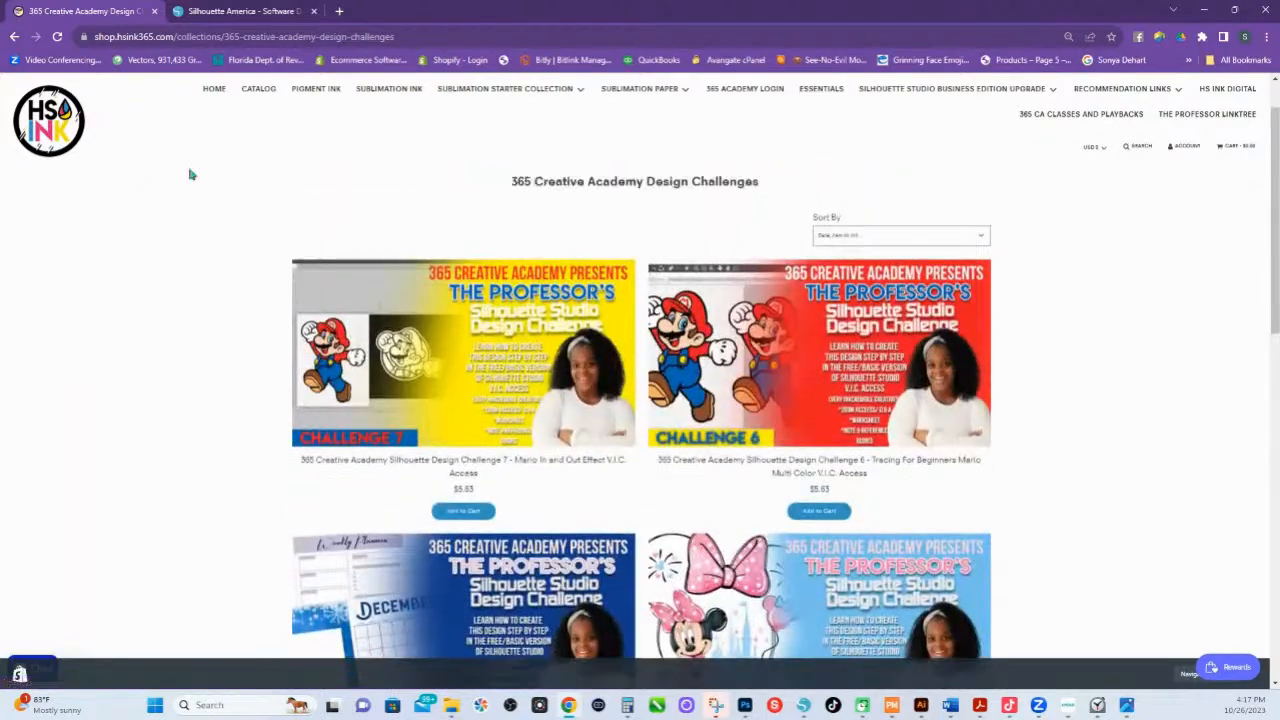
- Return to the shop's home page and view the featured Study Hall Trending MAMA Sweatshirt Design product
left_click(54, 131)
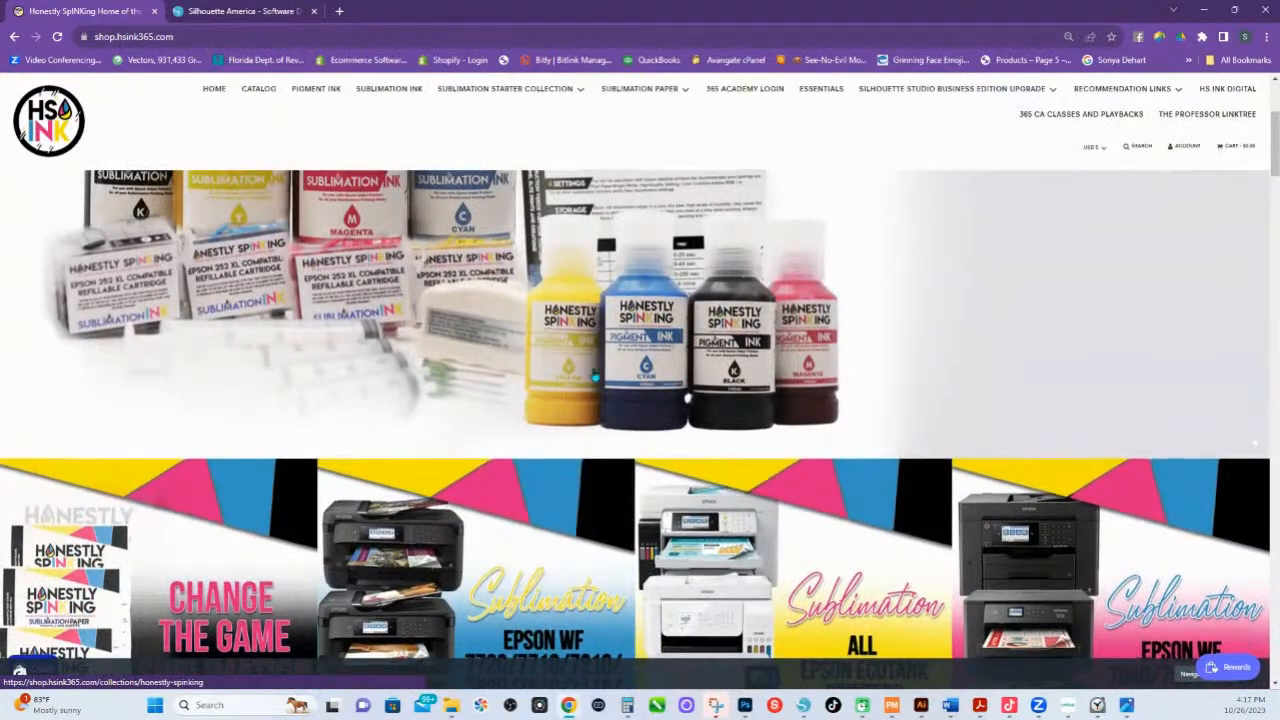
scroll(536, 341, "down", 5)
scroll(636, 375, "down", 5)
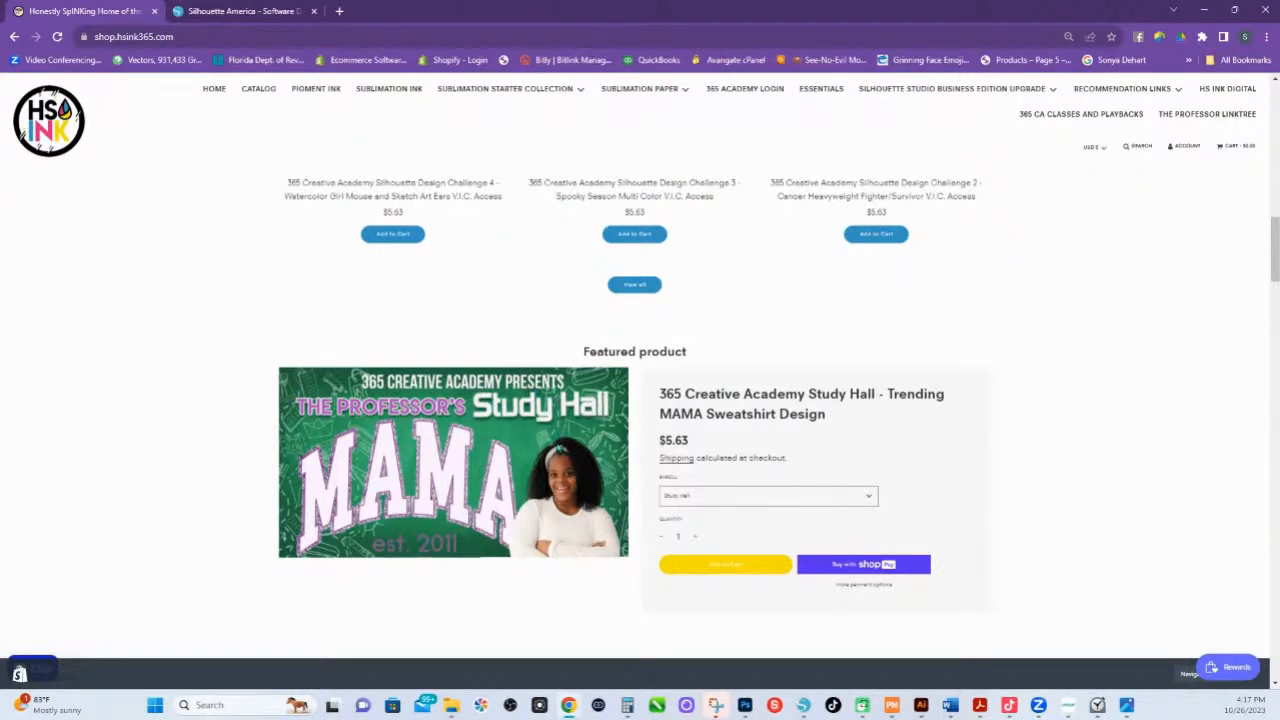
- Return to the shop's home page and open the sublimation collection for Epson WF 7720/7710/7210 printers
scroll(571, 440, "up", 1)
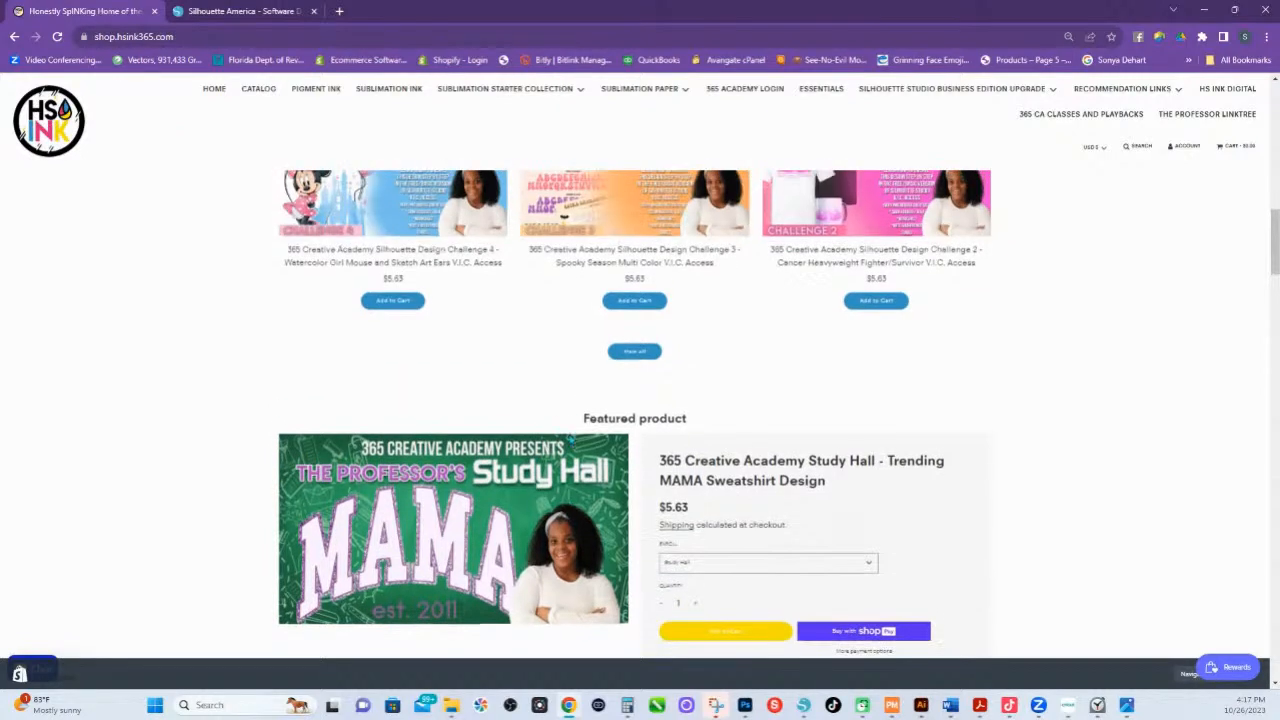
scroll(570, 437, "down", 2)
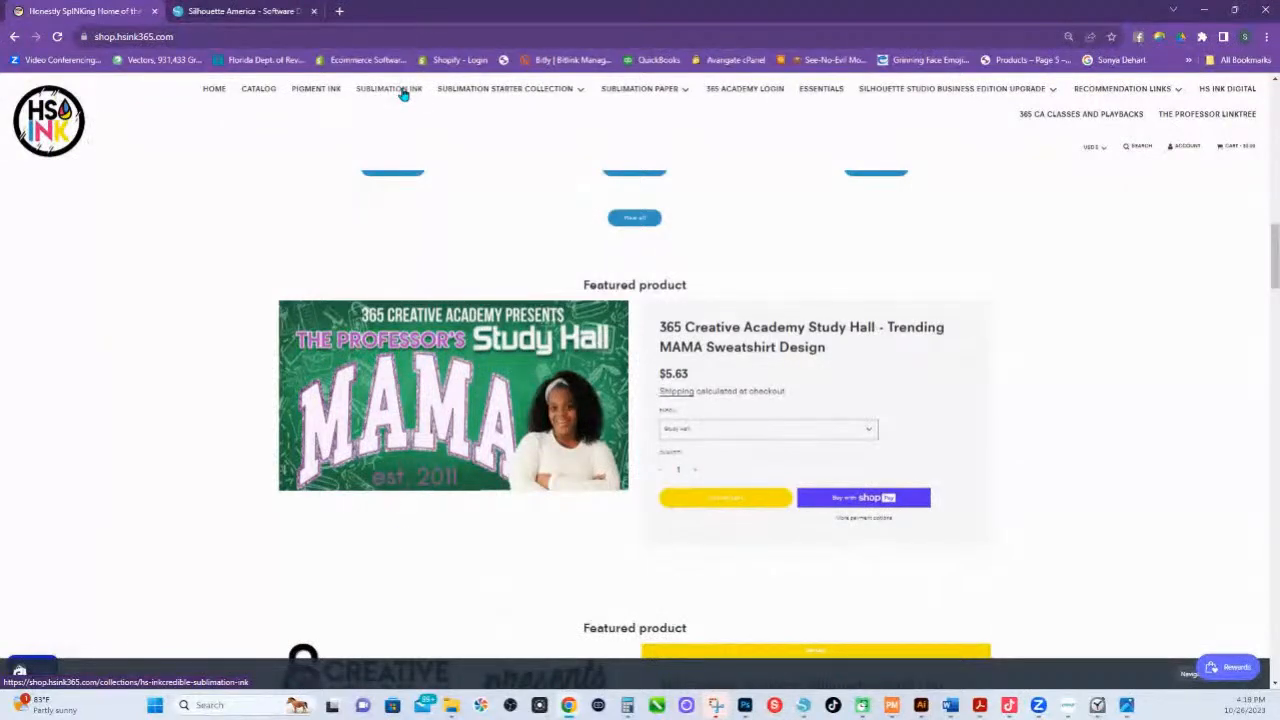
left_click(57, 143)
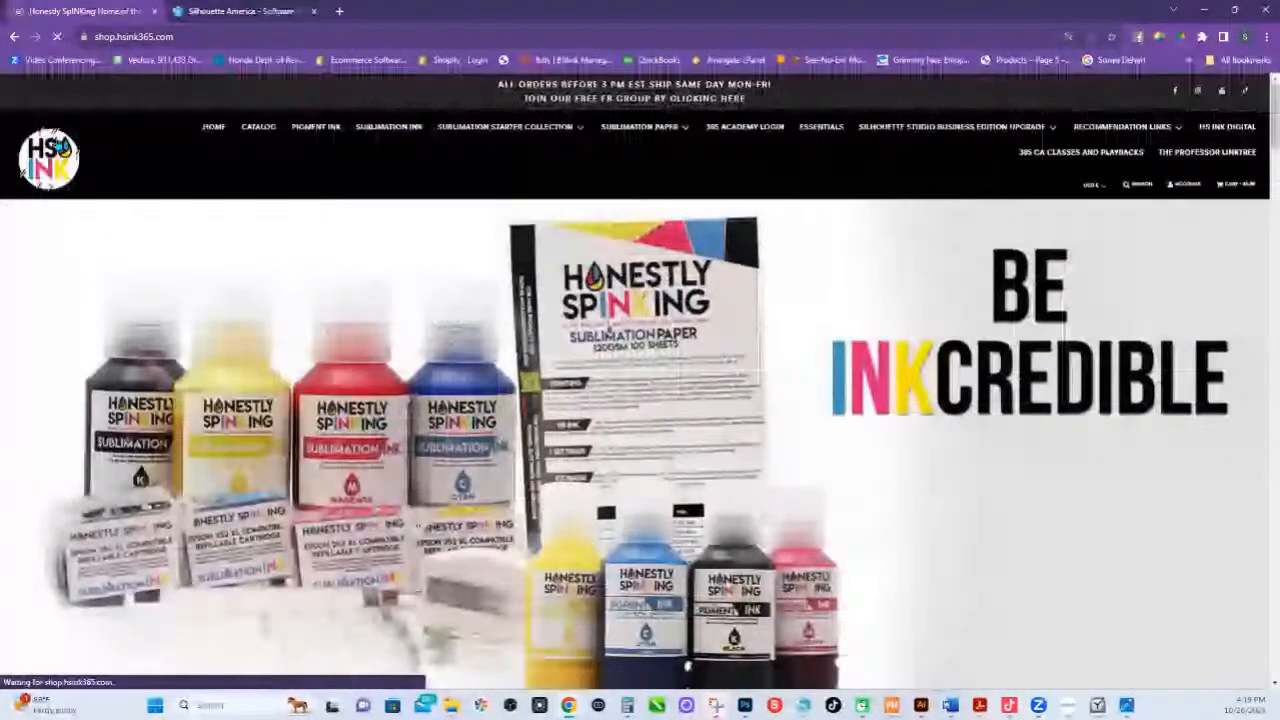
scroll(374, 394, "down", 5)
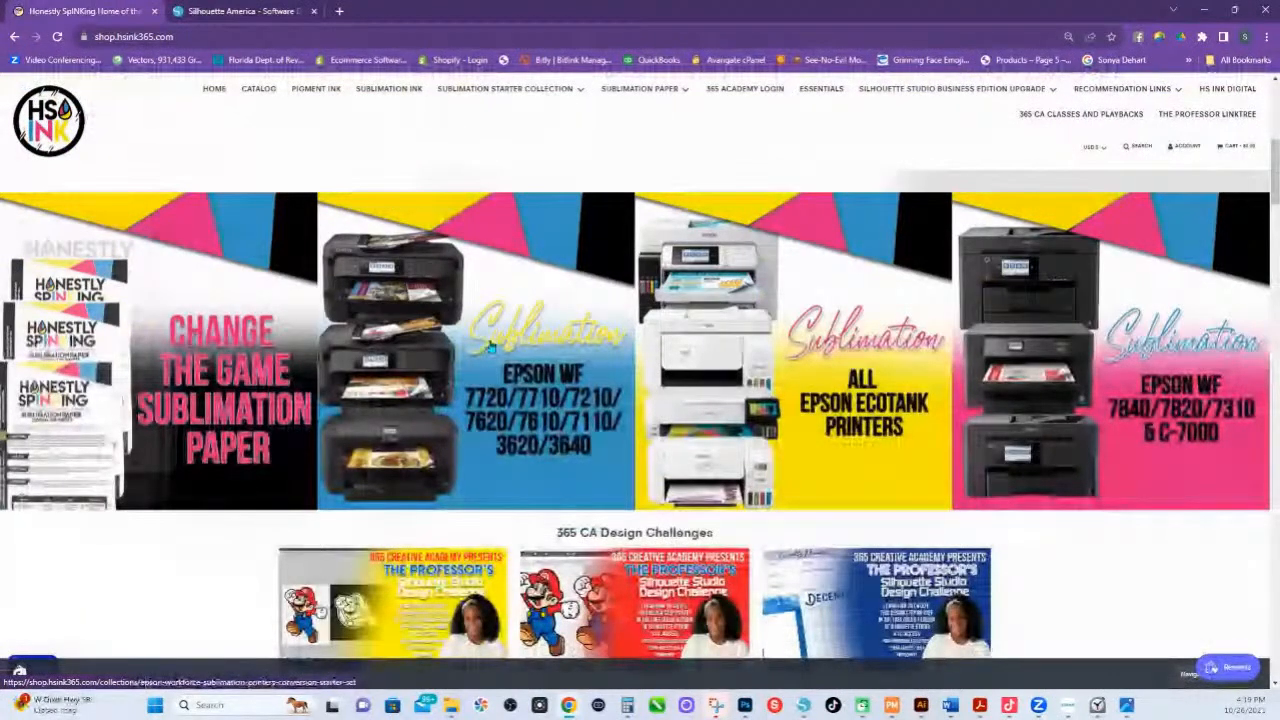
scroll(490, 345, "down", 1)
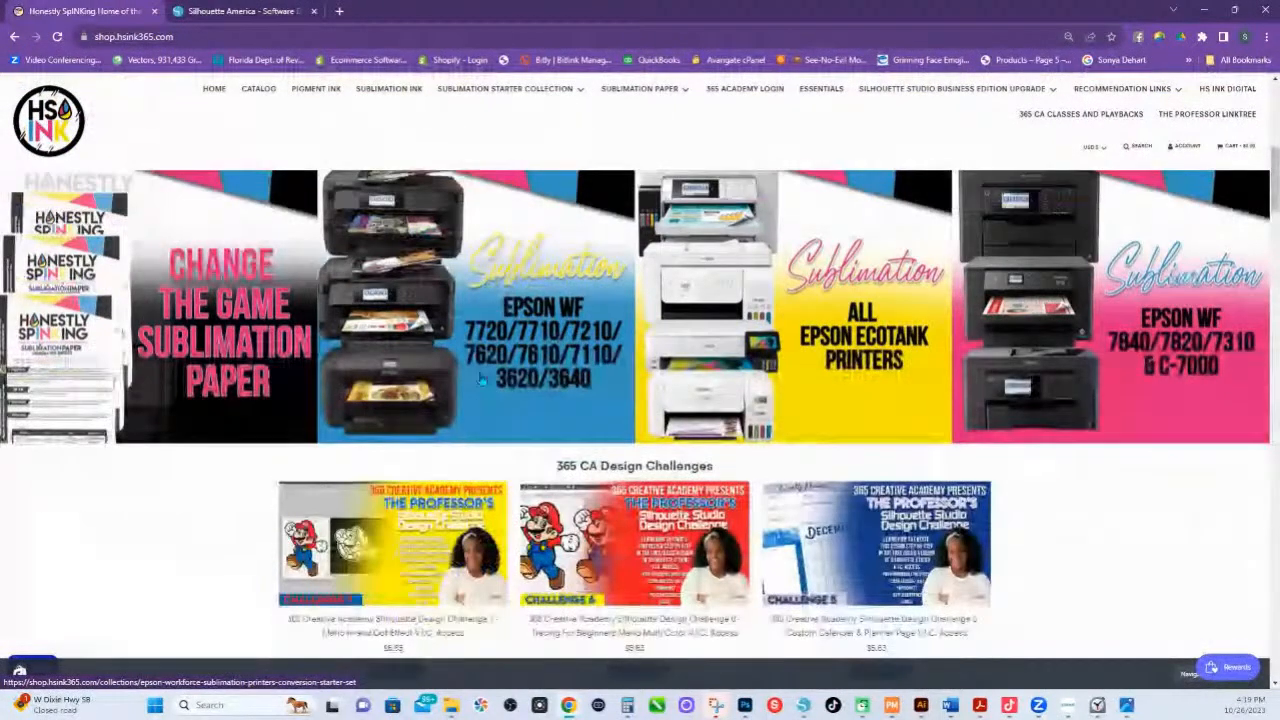
left_click(551, 369)
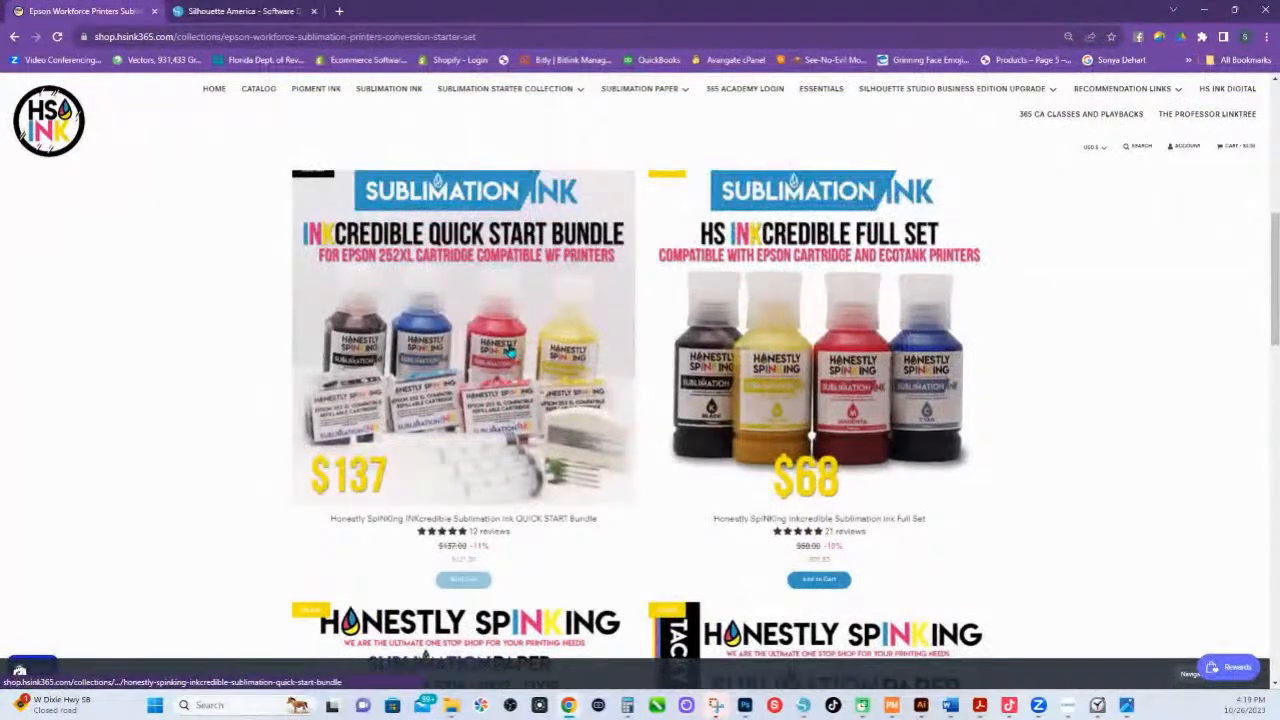
- Examine the ink bundles, paper rolls, refillable cartridges, chip resetter and printable charts in the Epson Workforce sublimation collection
scroll(510, 352, "down", 2)
scroll(510, 340, "up", 2)
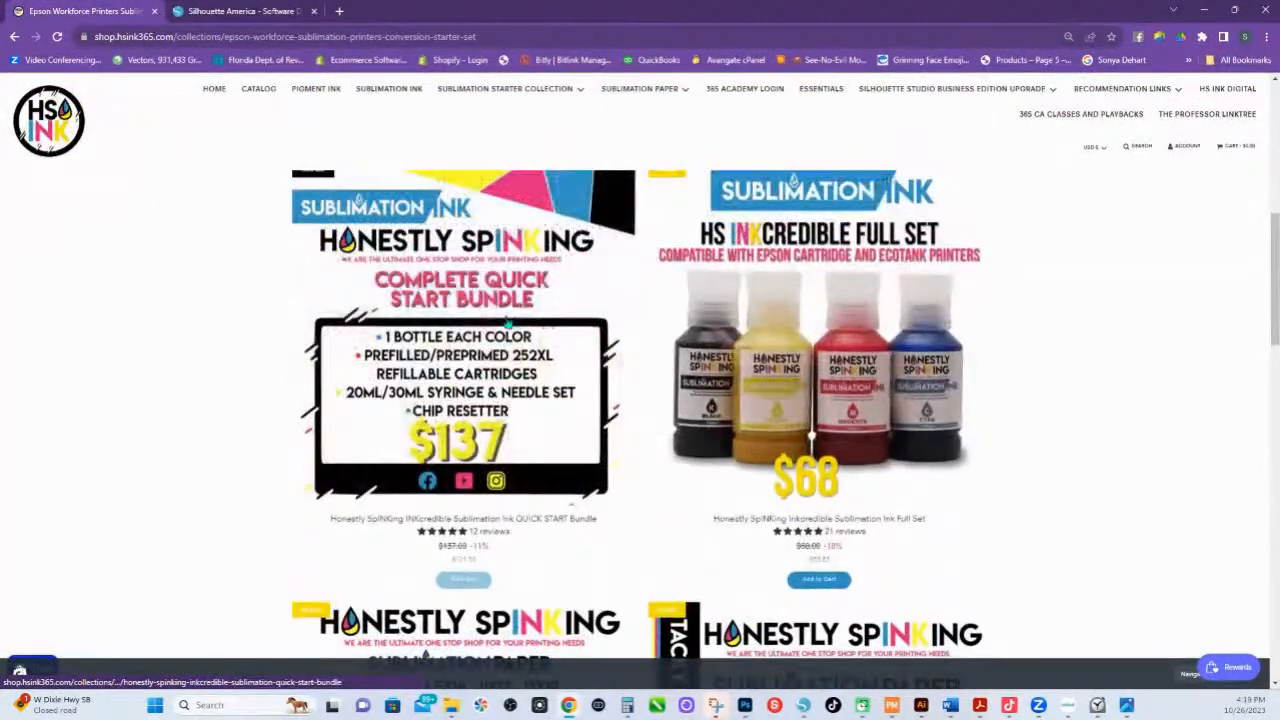
scroll(507, 322, "down", 4)
scroll(507, 322, "down", 10)
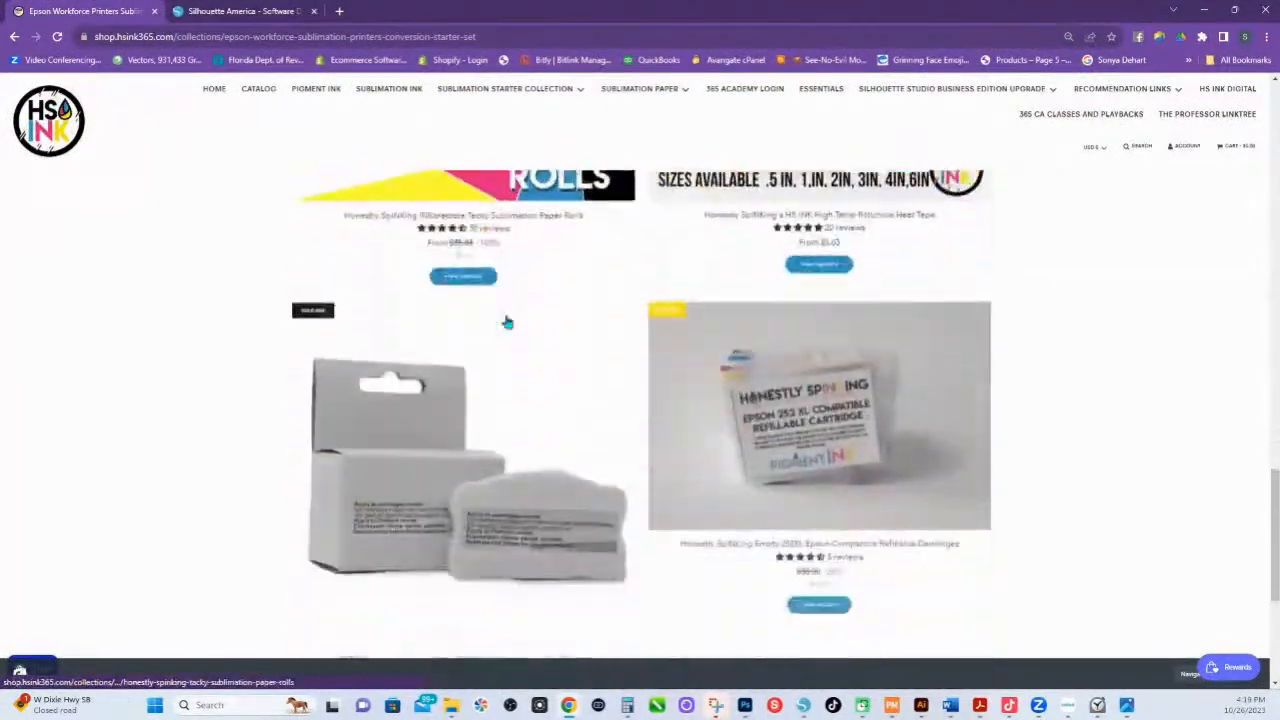
scroll(520, 332, "down", 2)
left_click(645, 438)
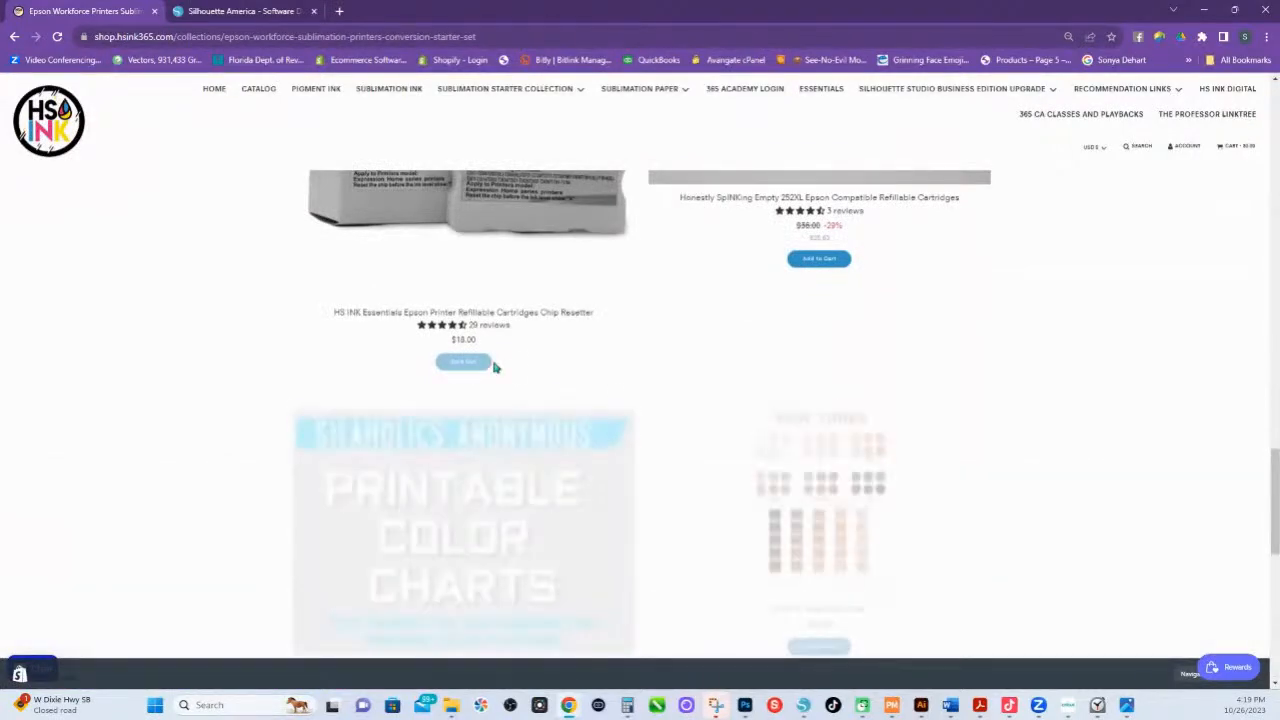
scroll(619, 386, "down", 8)
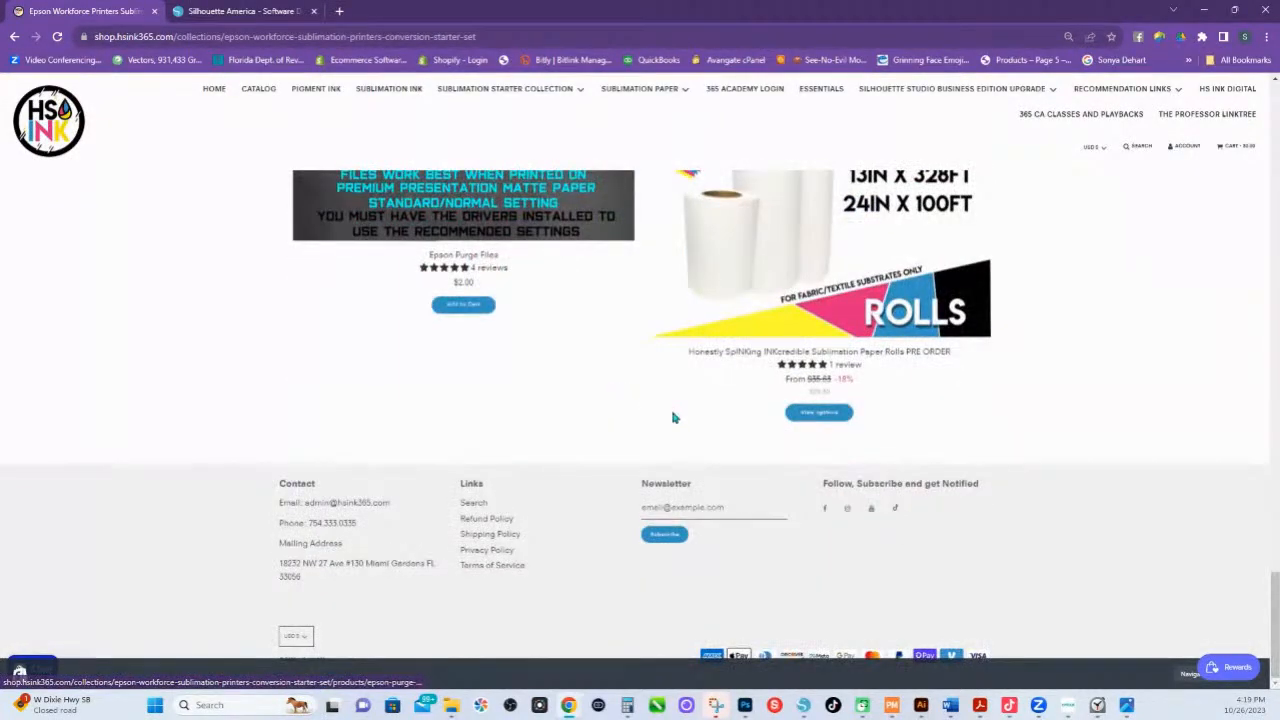
scroll(517, 393, "up", 15)
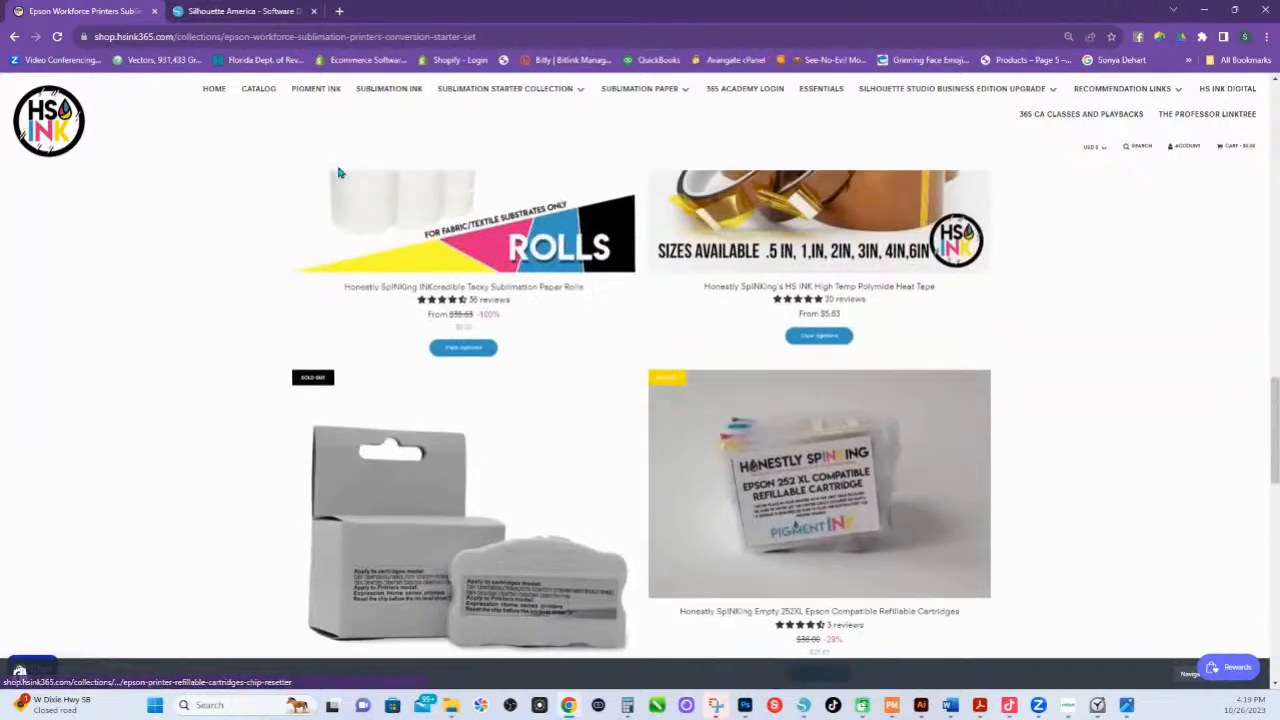
- Open the HS INKcredible Sublimation Ink collection and examine its ink sets, quick start kits and D.I.Y. kits
left_click(388, 92)
scroll(530, 385, "down", 6)
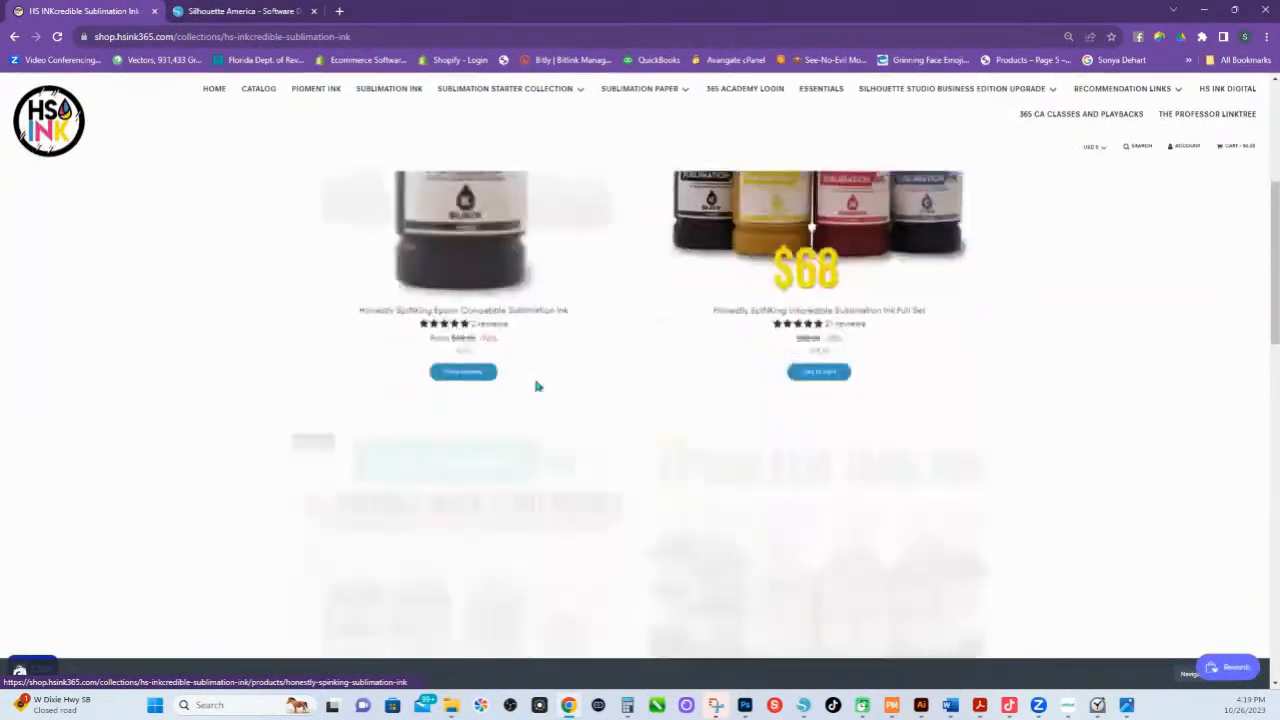
scroll(536, 387, "down", 2)
scroll(537, 368, "up", 3)
scroll(538, 364, "down", 2)
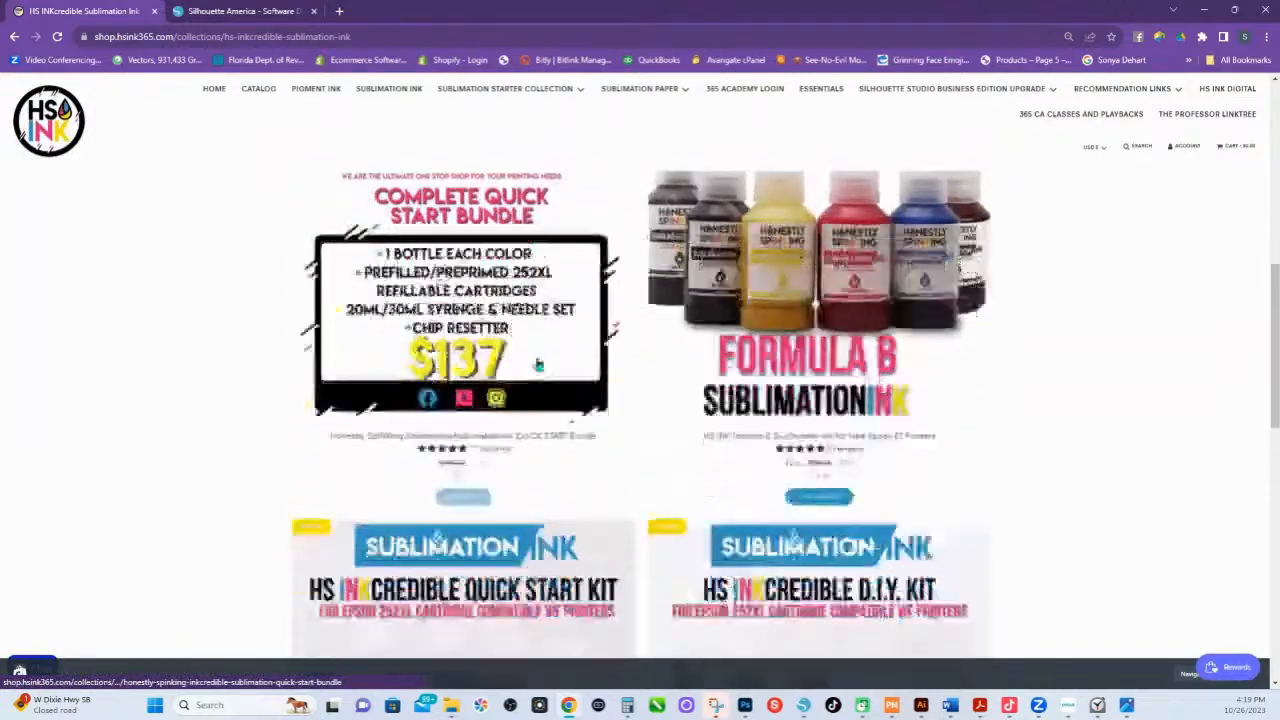
scroll(538, 365, "down", 2)
scroll(537, 410, "down", 1)
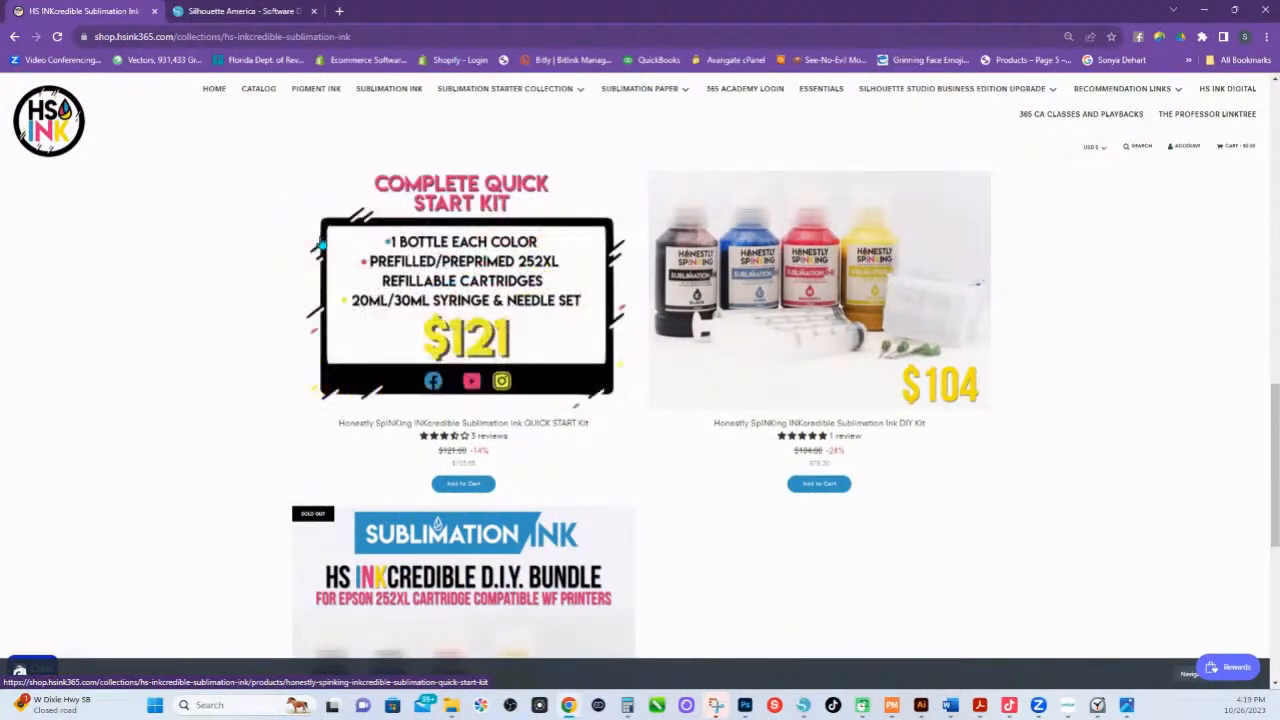
- Open the INKcredible Sublimation Ink QUICK START Kit and view its images, price and description
scroll(555, 281, "up", 1)
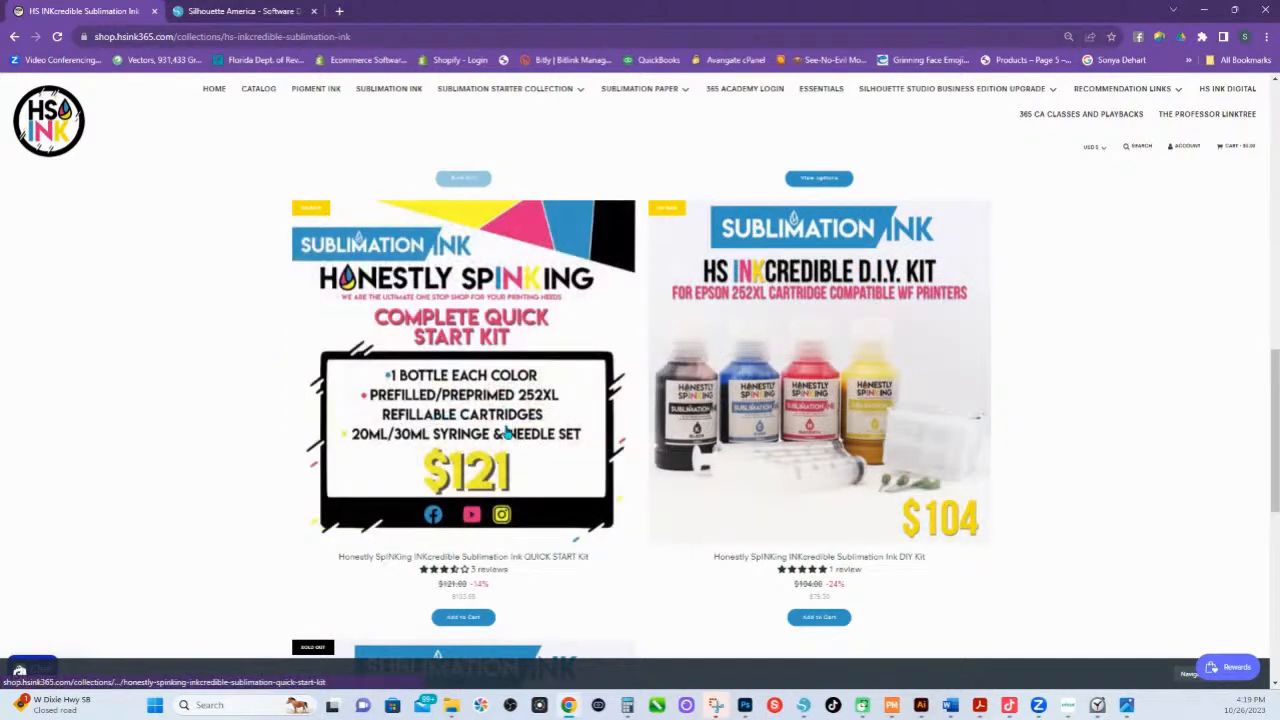
left_click(507, 432)
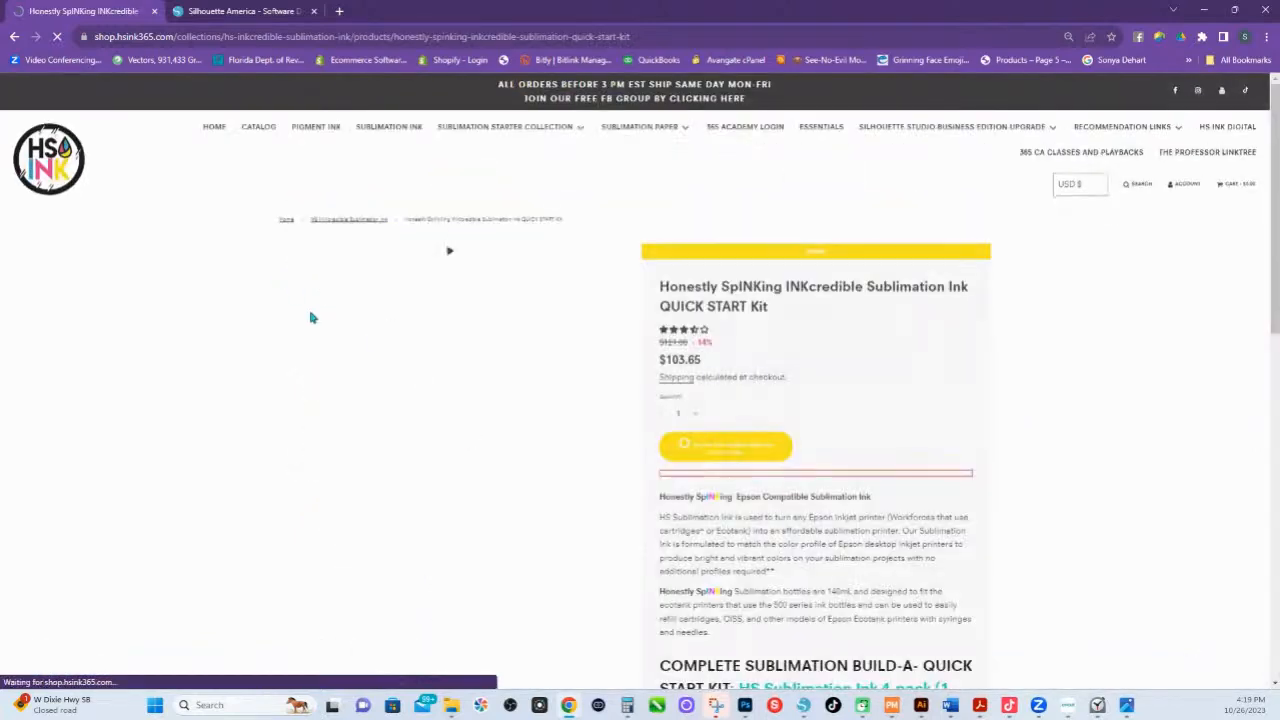
scroll(429, 456, "down", 1)
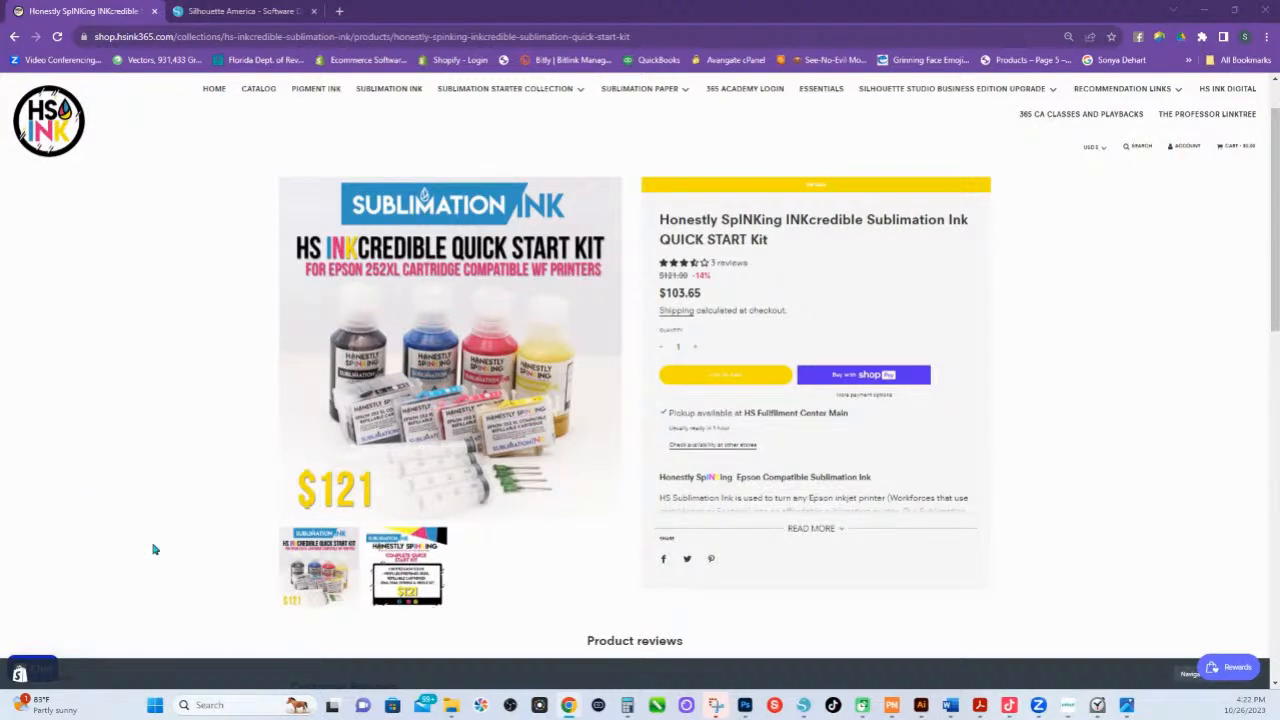
- Go back to the shop's home page and view the design challenges and the featured Study Hall product
left_click(565, 337)
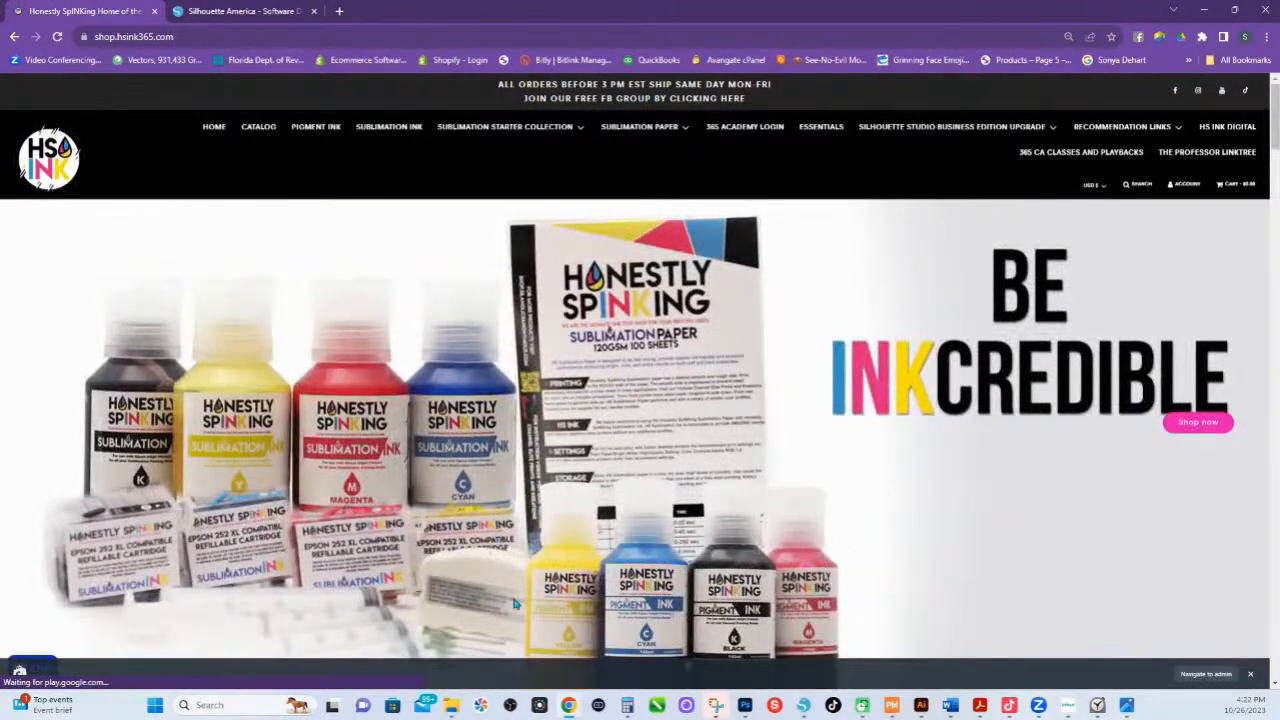
scroll(590, 648, "down", 5)
scroll(637, 614, "down", 10)
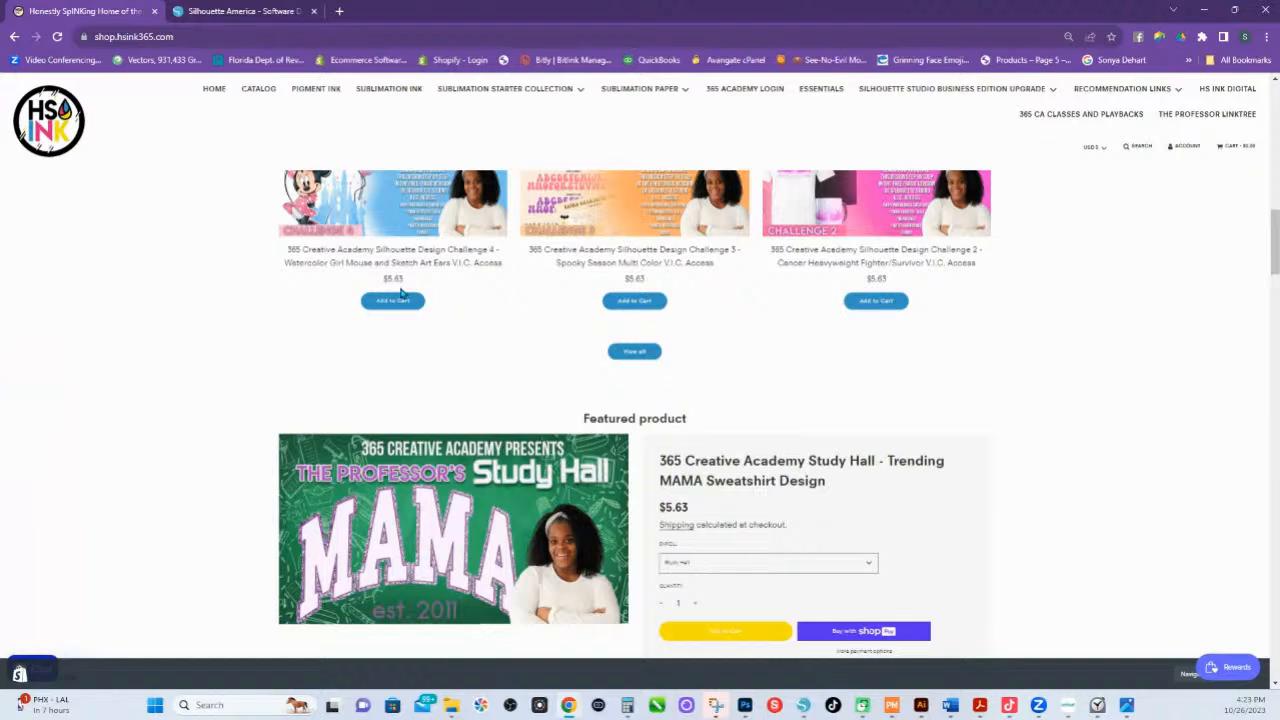
- Switch to Silhouette Studio and move the pink "Set Apart & Chosen" image off its blue lettering to beside the blank rainbow-edged background
left_click(803, 707)
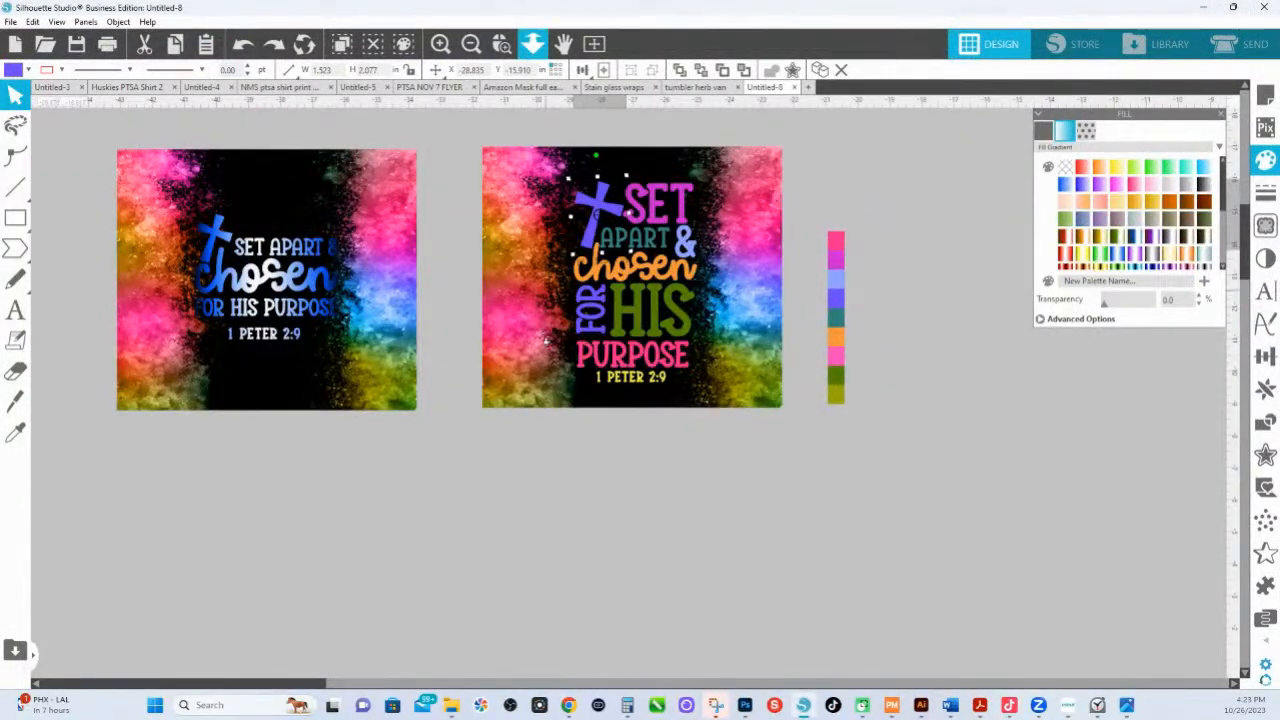
scroll(546, 344, "down", 5)
left_click_drag(500, 301, 500, 192)
left_click(382, 355)
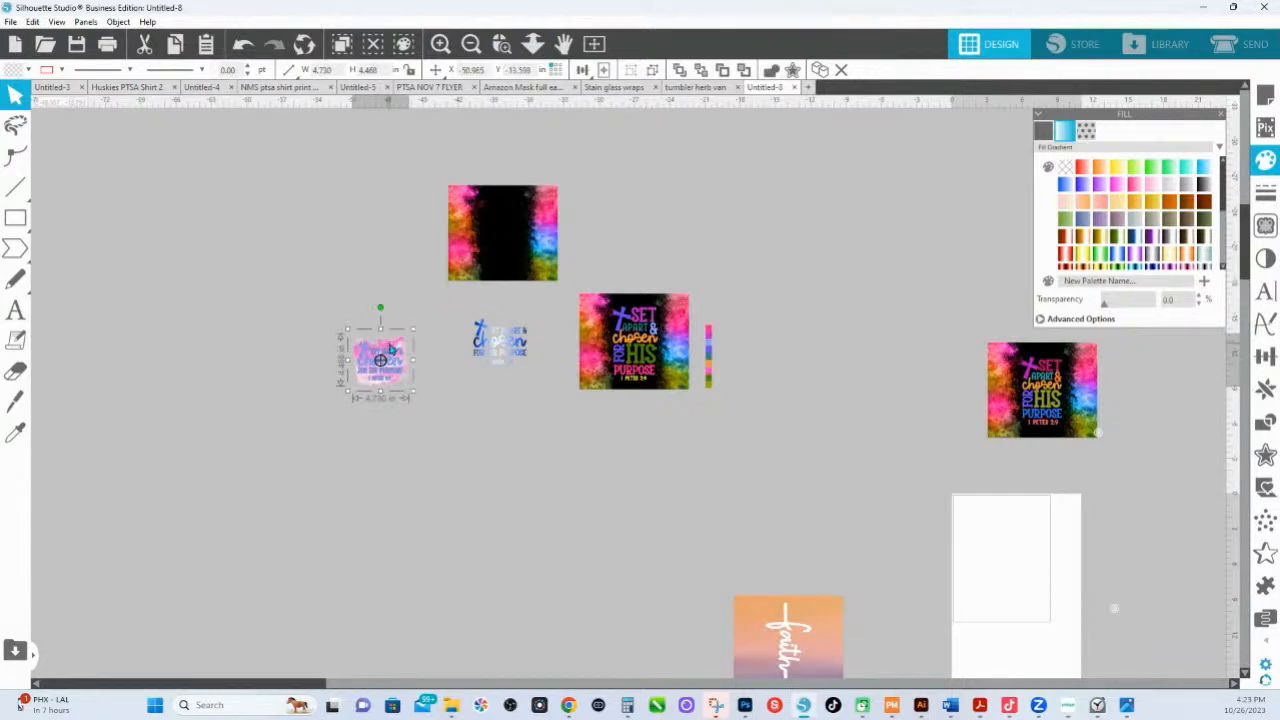
right_click(389, 350)
left_click(425, 531)
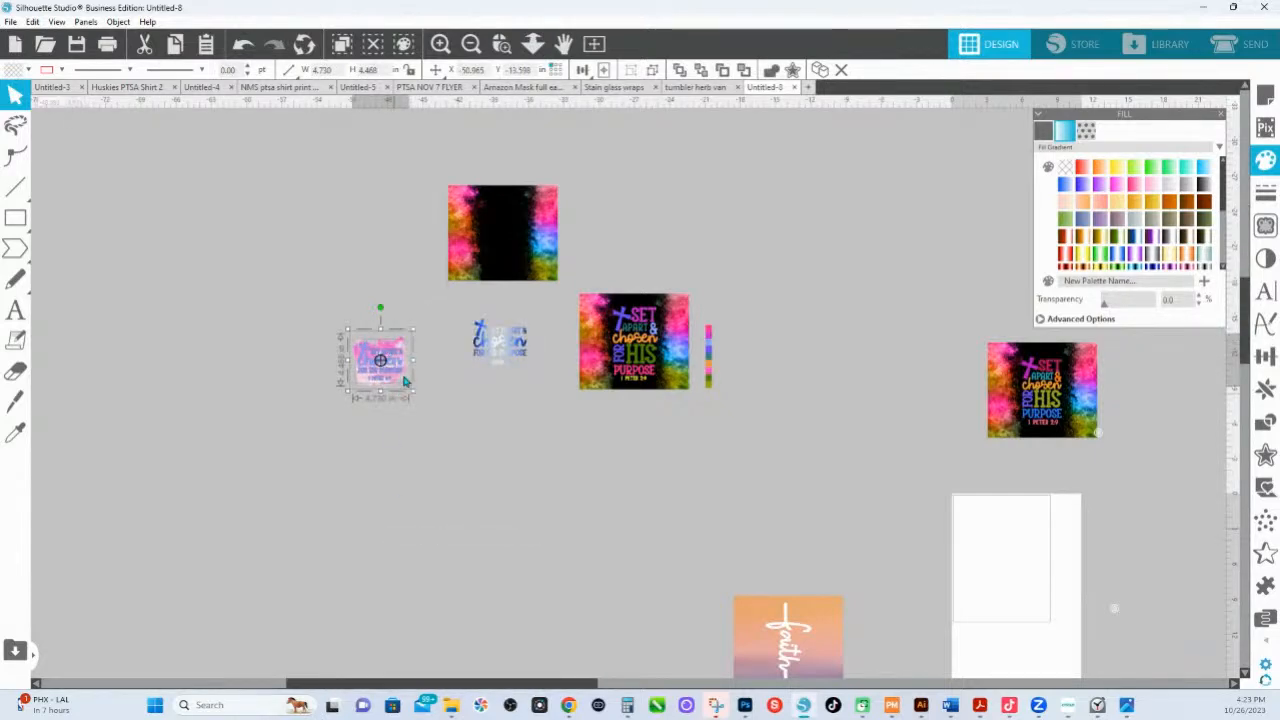
left_click_drag(382, 362, 612, 222)
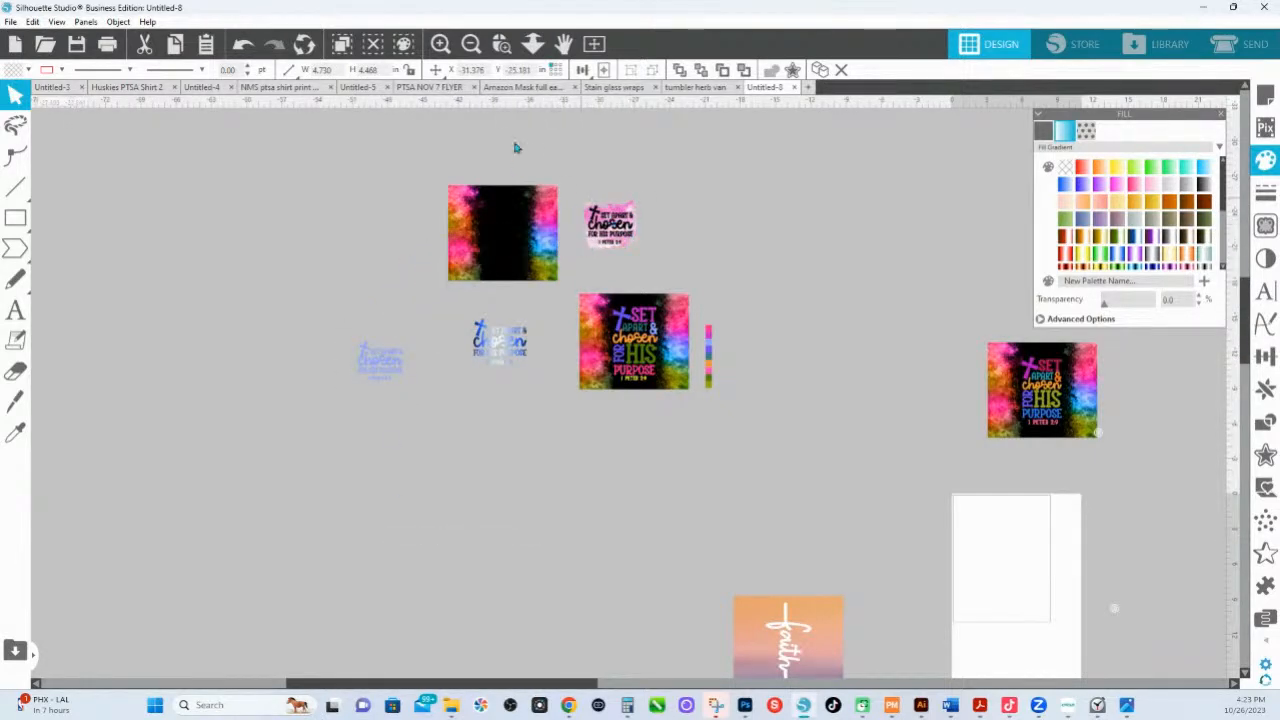
left_click(502, 43)
left_click_drag(468, 193, 754, 309)
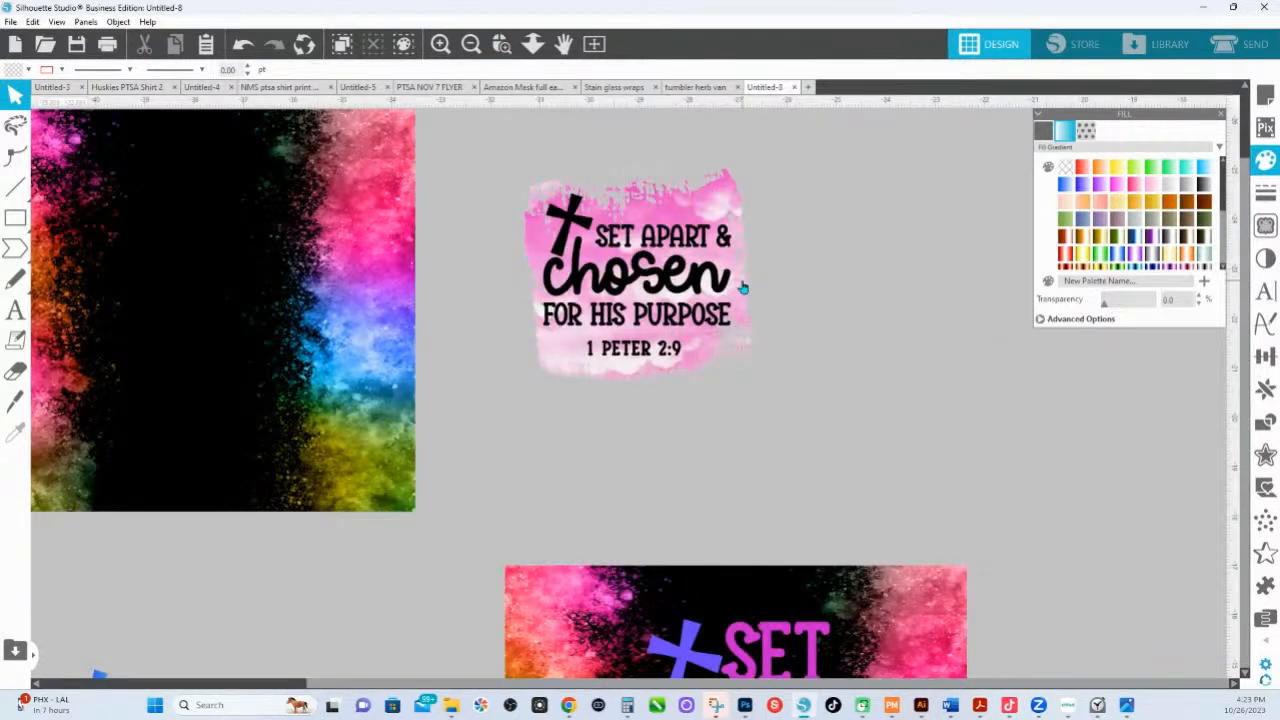
scroll(697, 392, "down", 1)
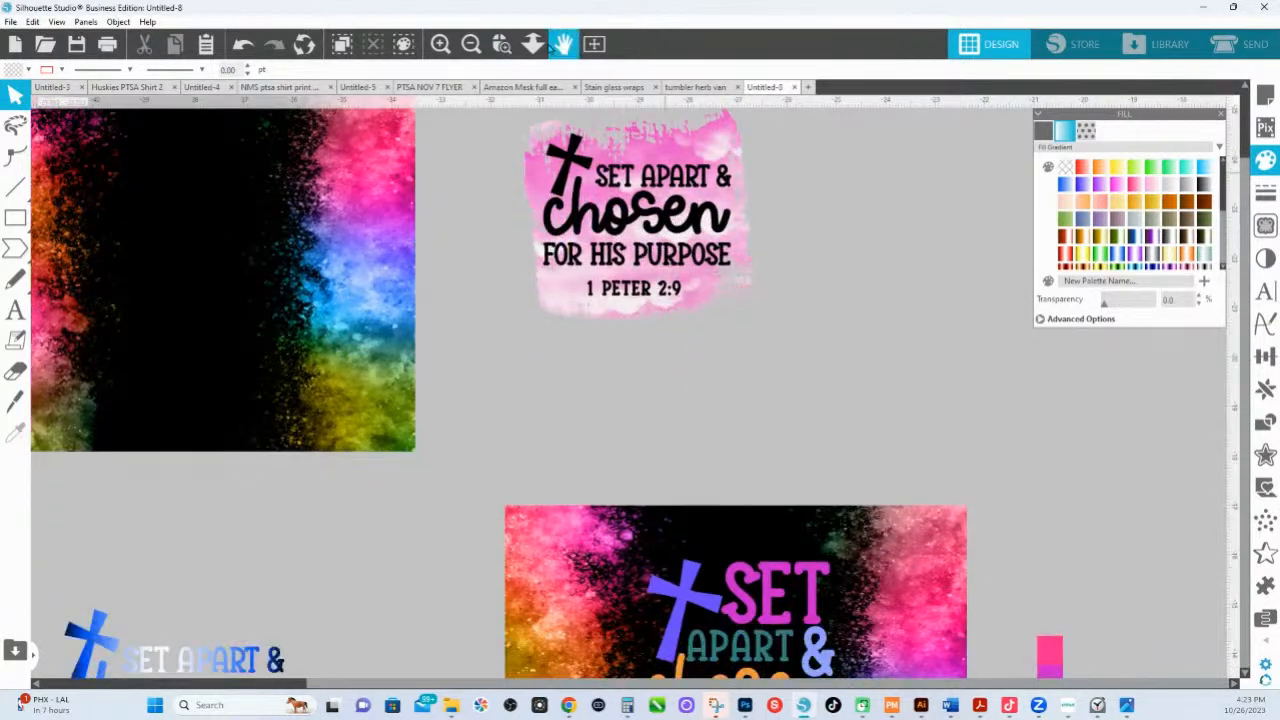
- Rotate the blank rainbow-edged background 90° counterclockwise and select the background of the multicolored tumbler design
left_click(534, 44)
left_click_drag(587, 367, 584, 455)
left_click(477, 325)
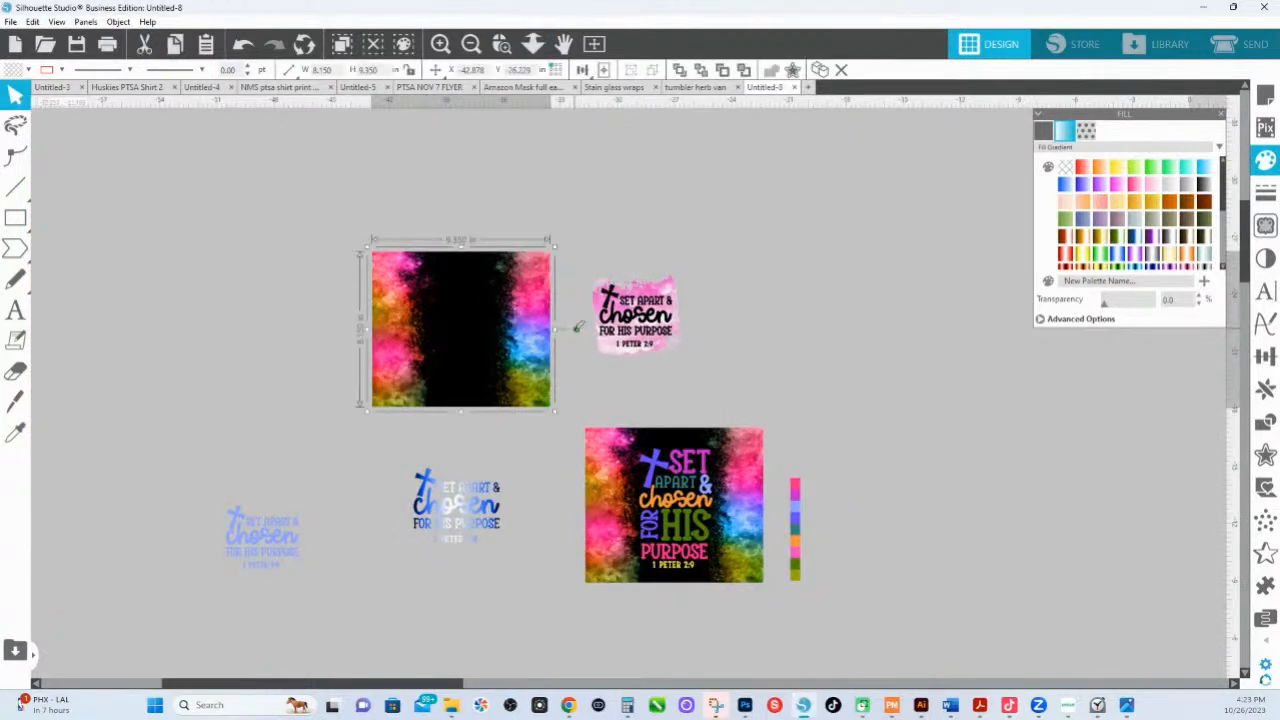
left_click_drag(578, 327, 452, 208)
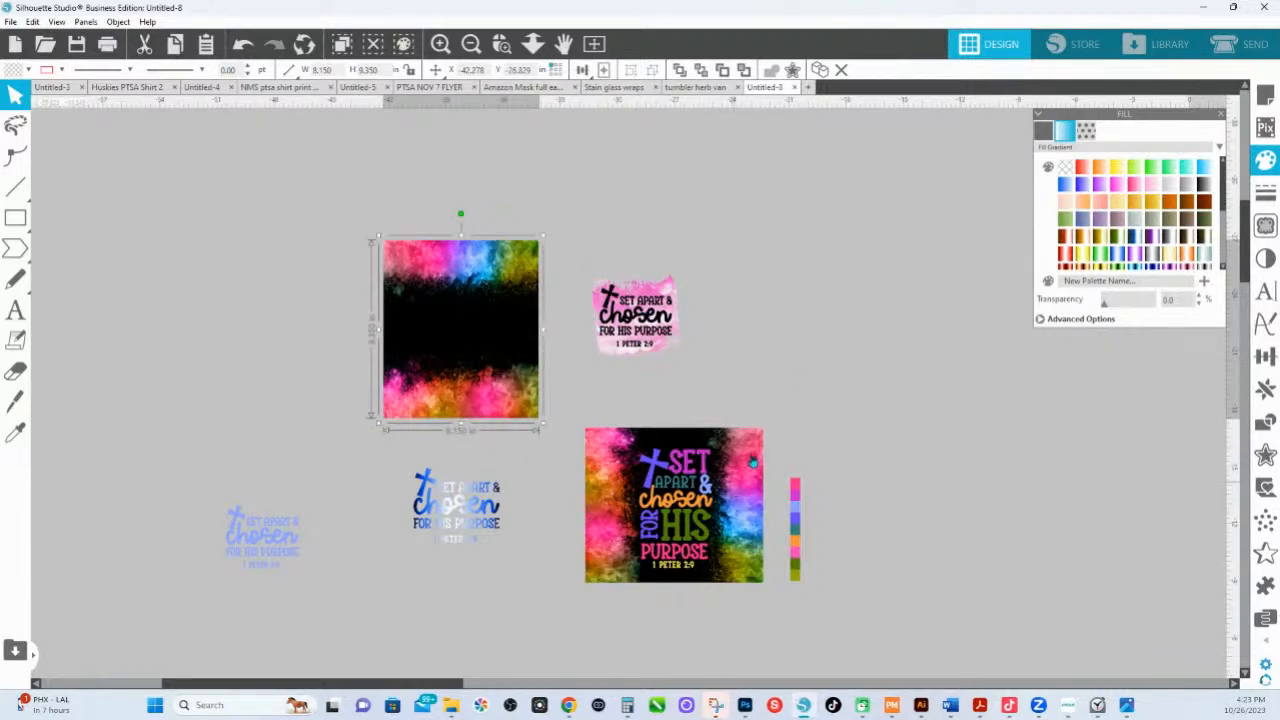
left_click(752, 466)
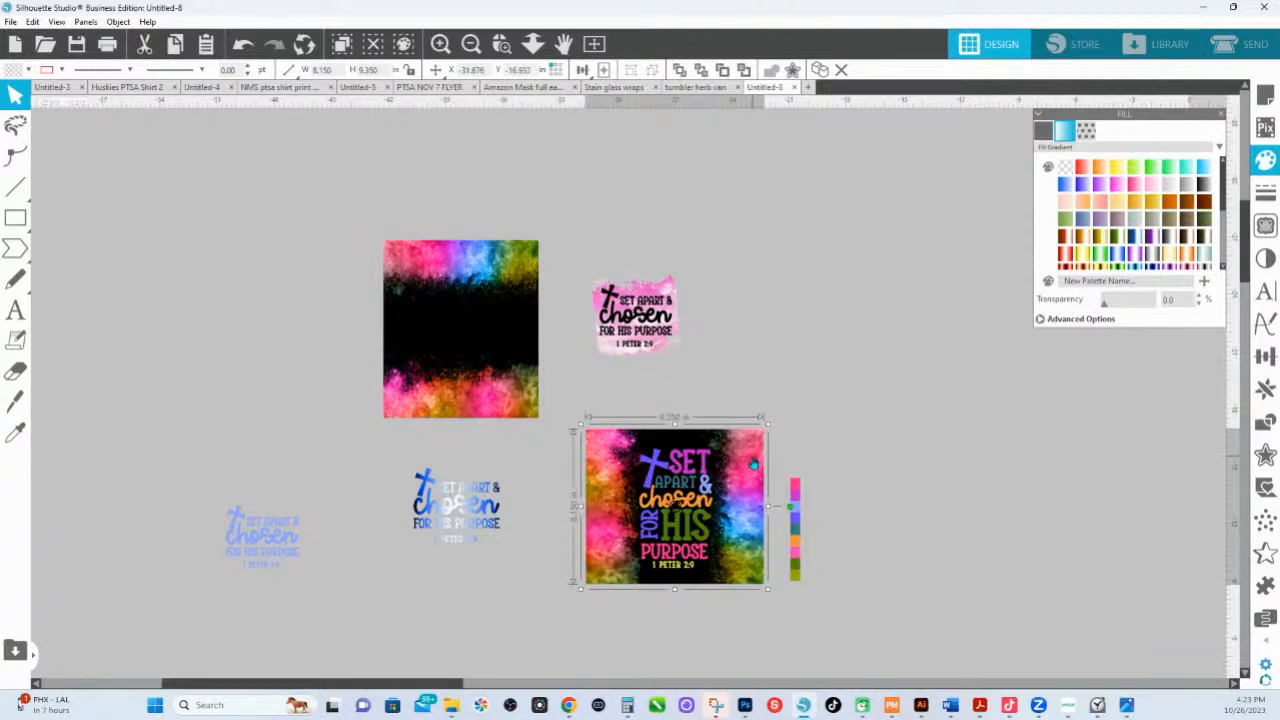